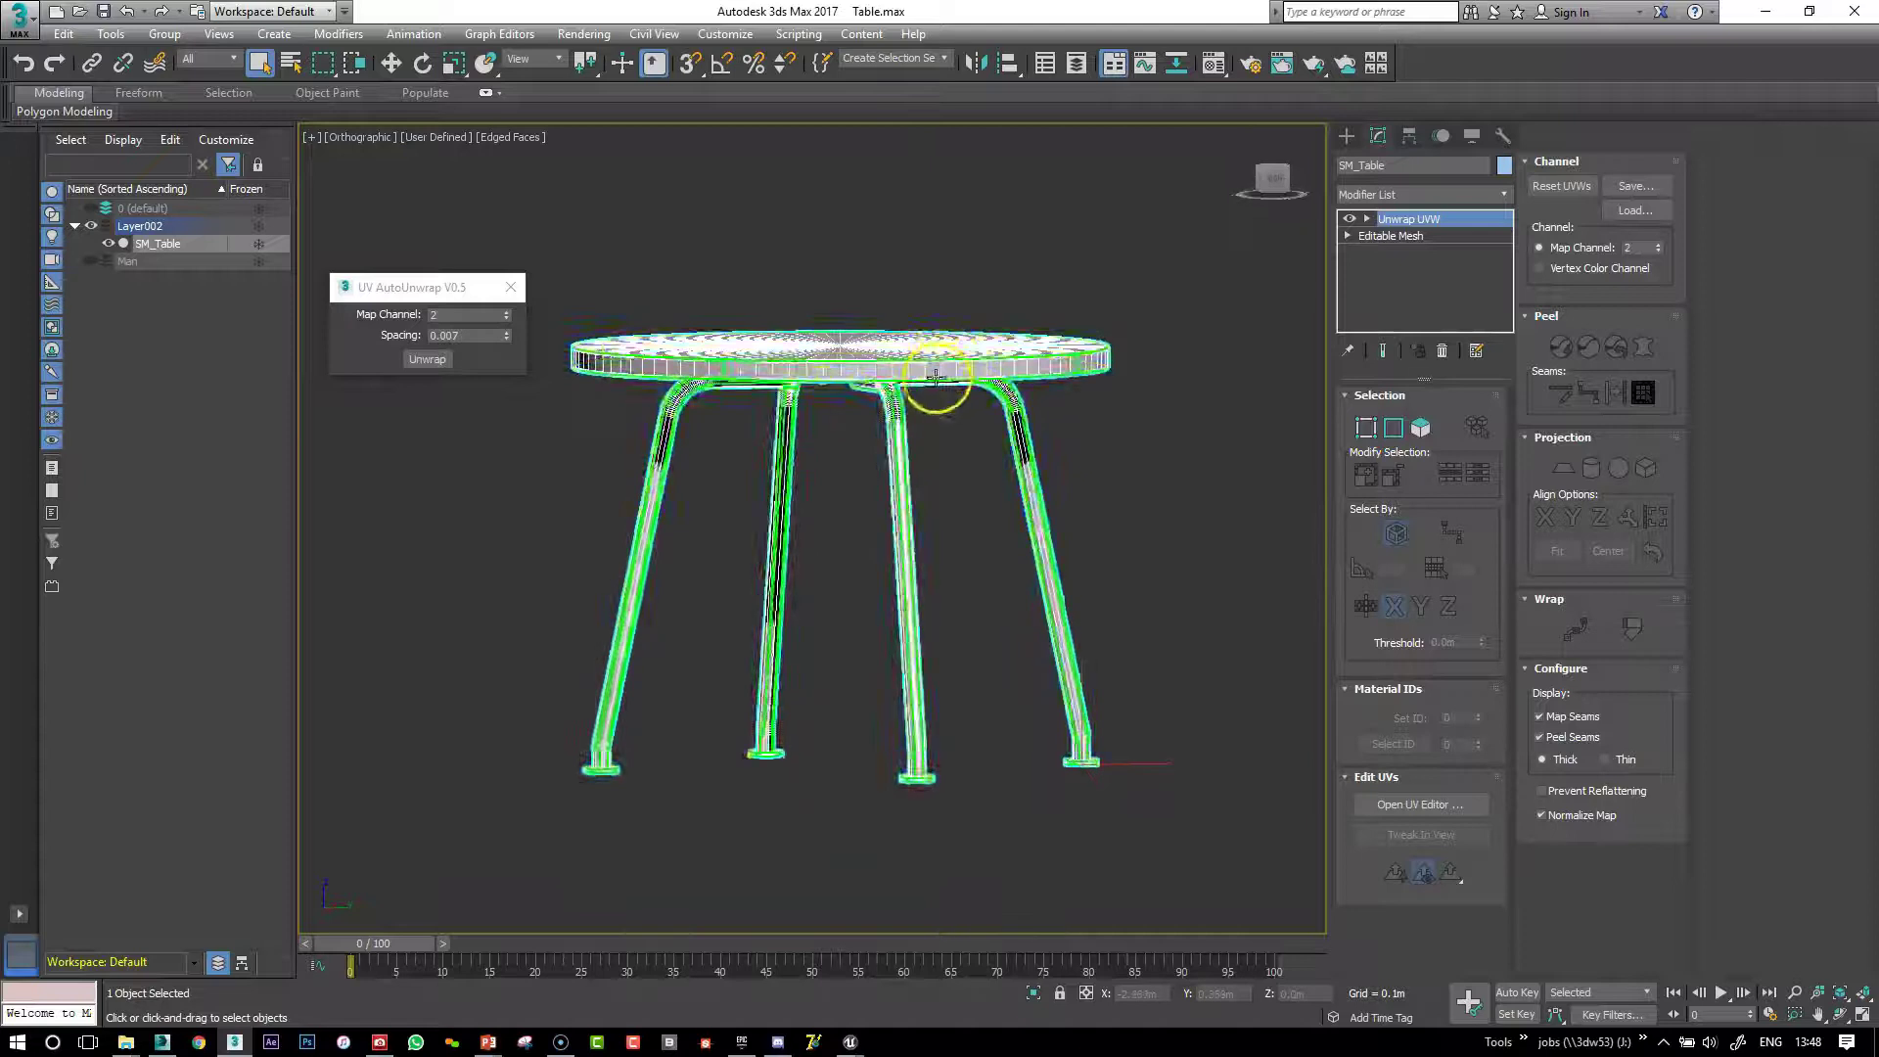
Set the viewport shading to Default Shading so the table shows without edged faces
click(935, 429)
key(ctrl+z)
click(499, 137)
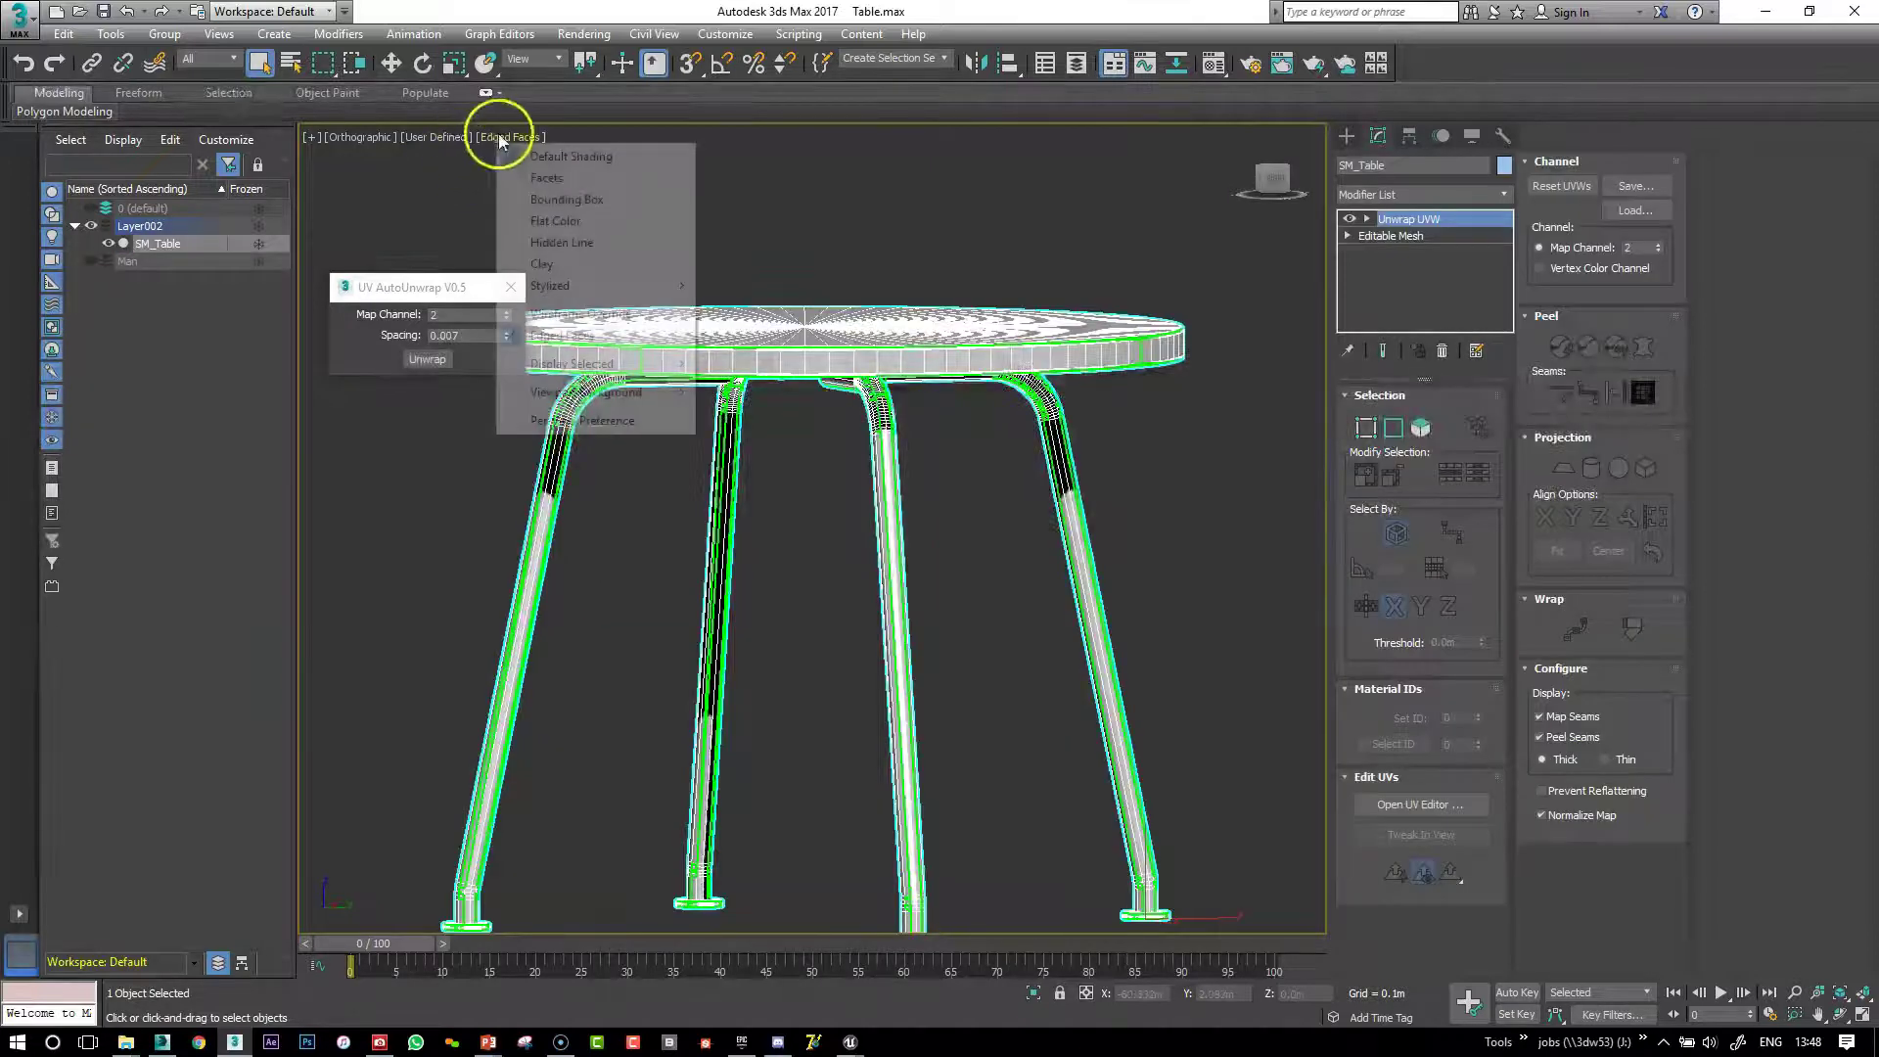
click(548, 375)
Examine the UV seams on the upper bends of the table legs and along the tabletop's rim
scroll(902, 421, up, 6)
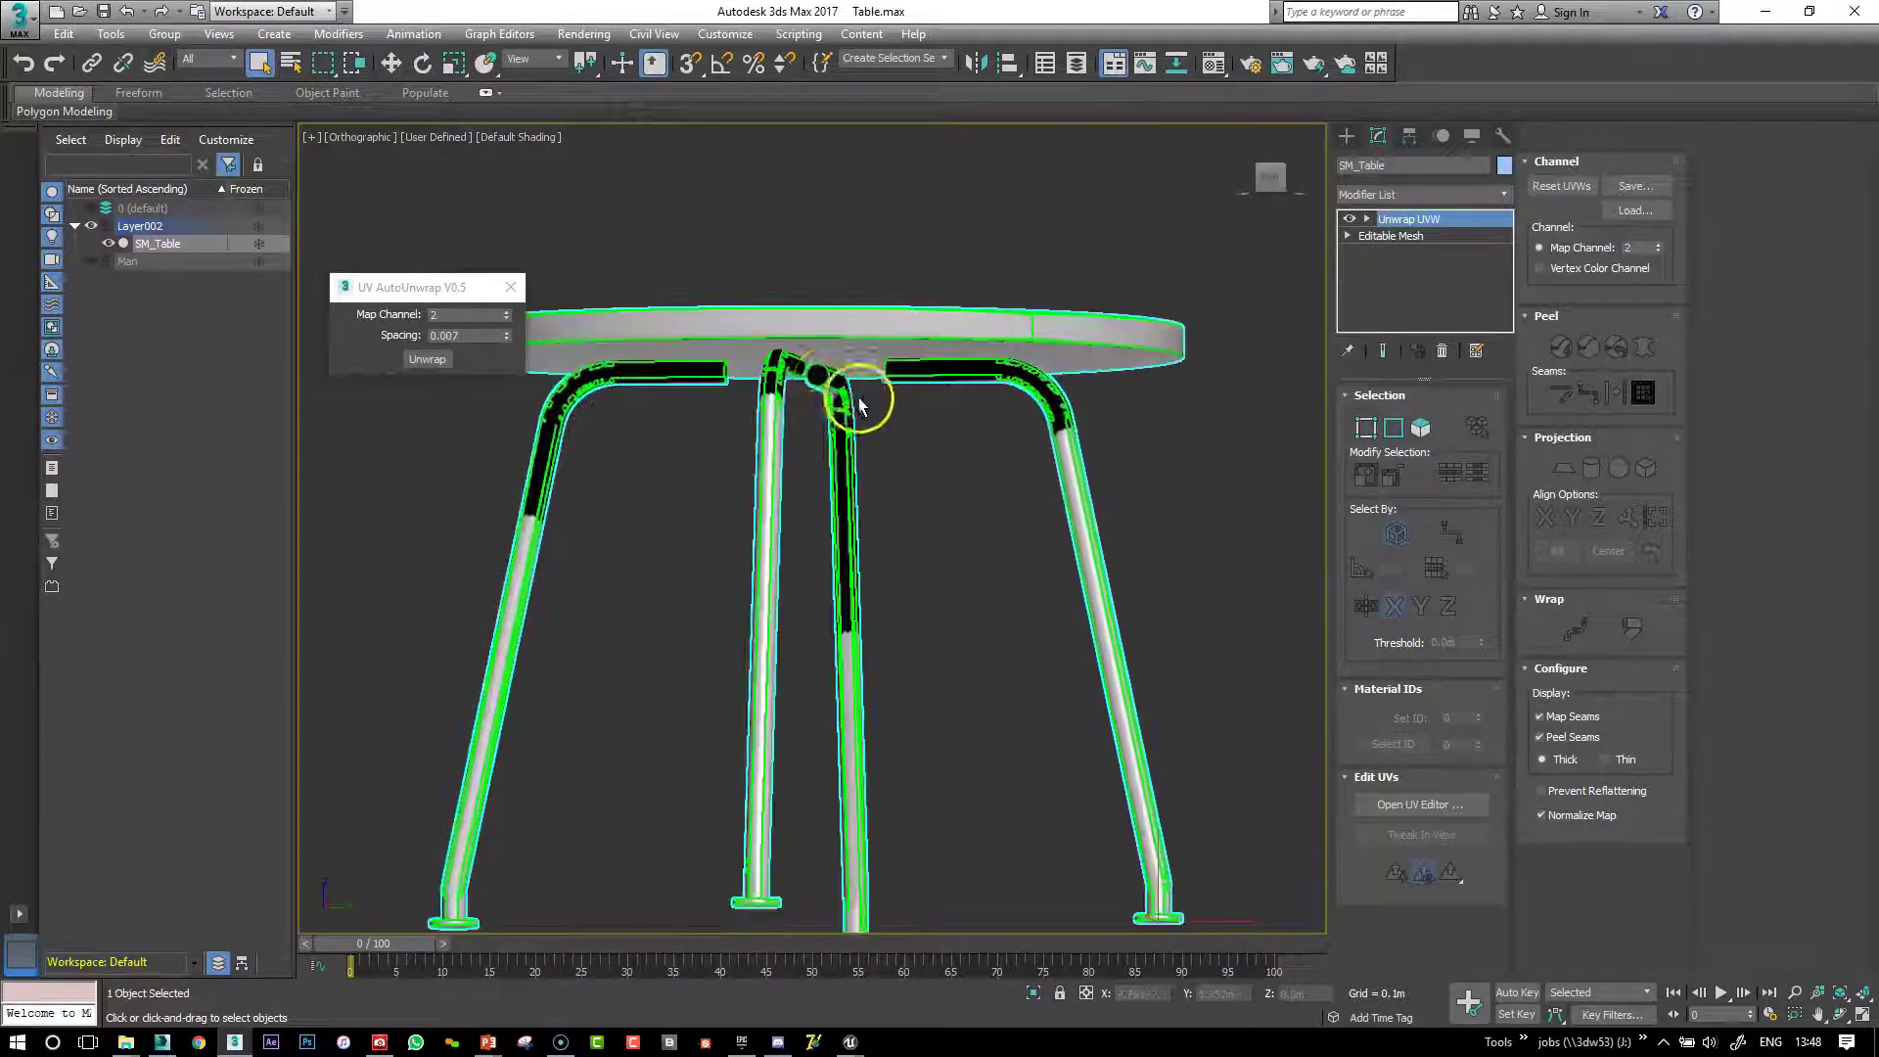
middle_drag(723, 376, 888, 365)
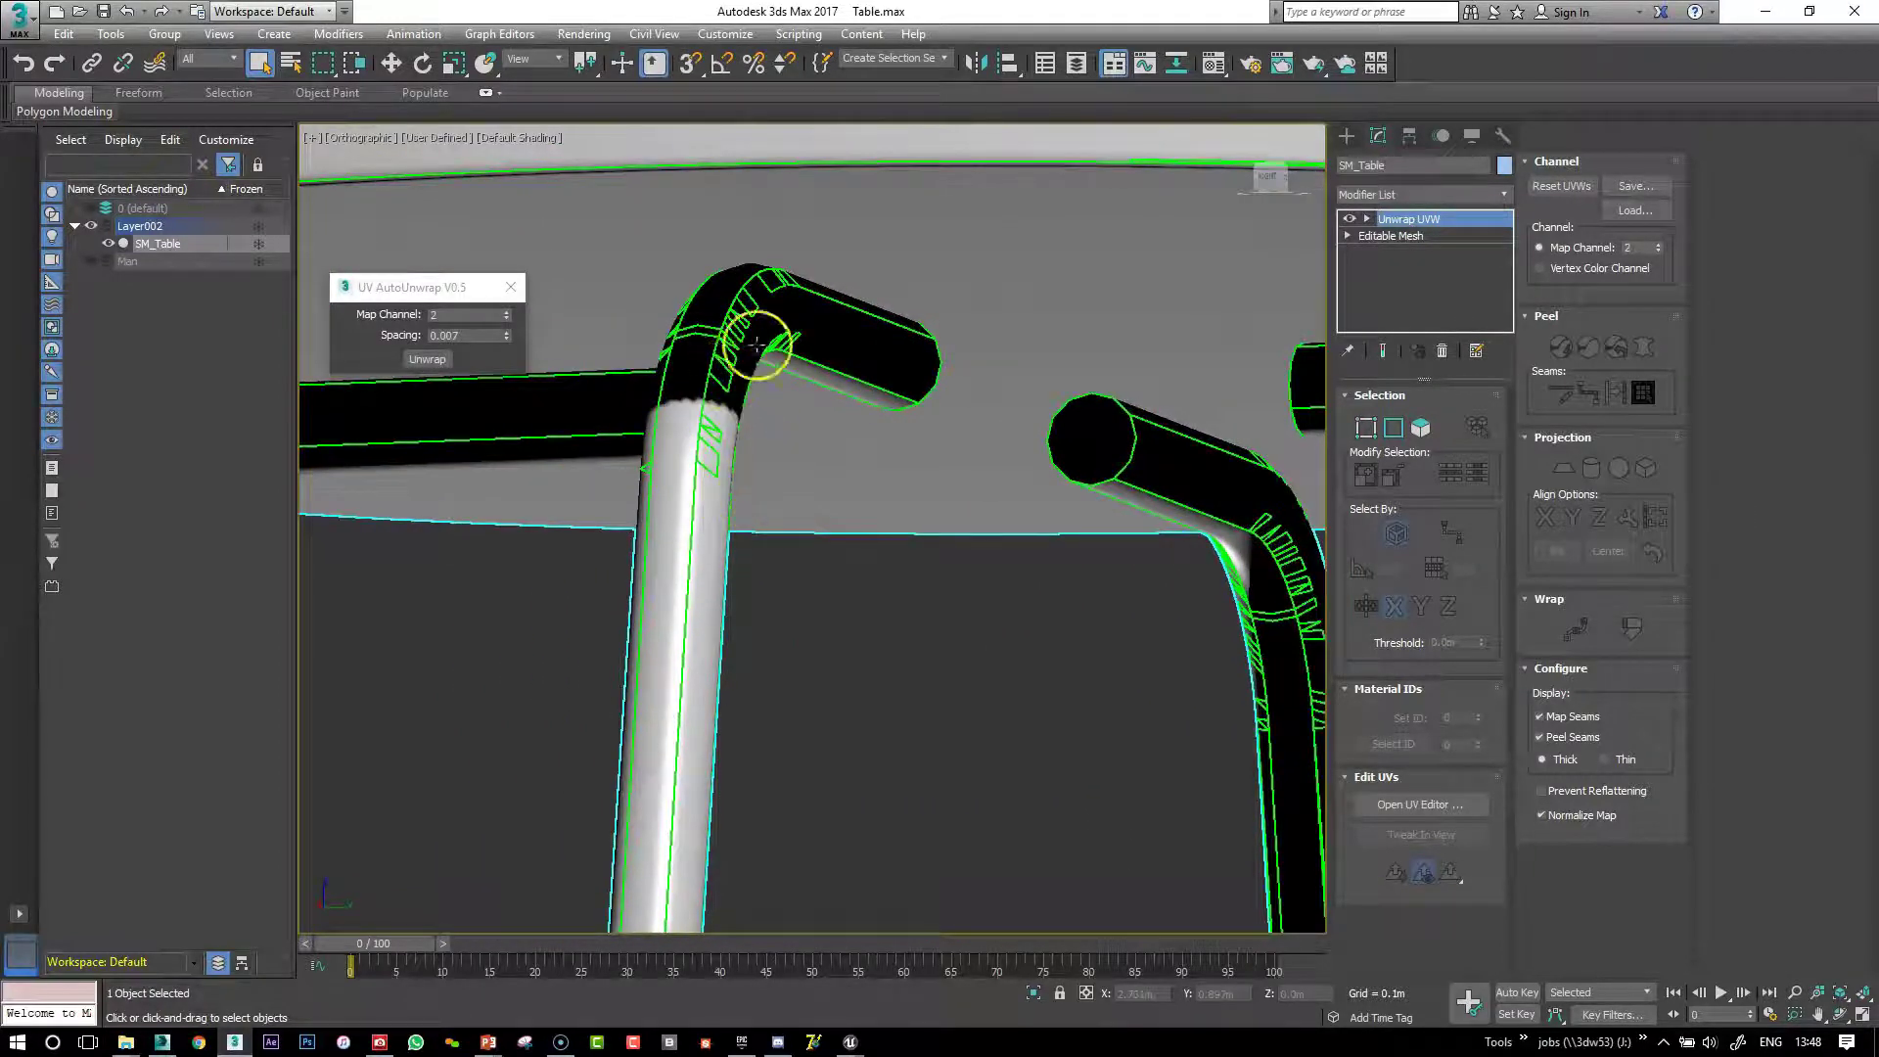
alt+middle_drag(767, 503, 1096, 609)
scroll(957, 496, down, 3)
scroll(1096, 608, up, 5)
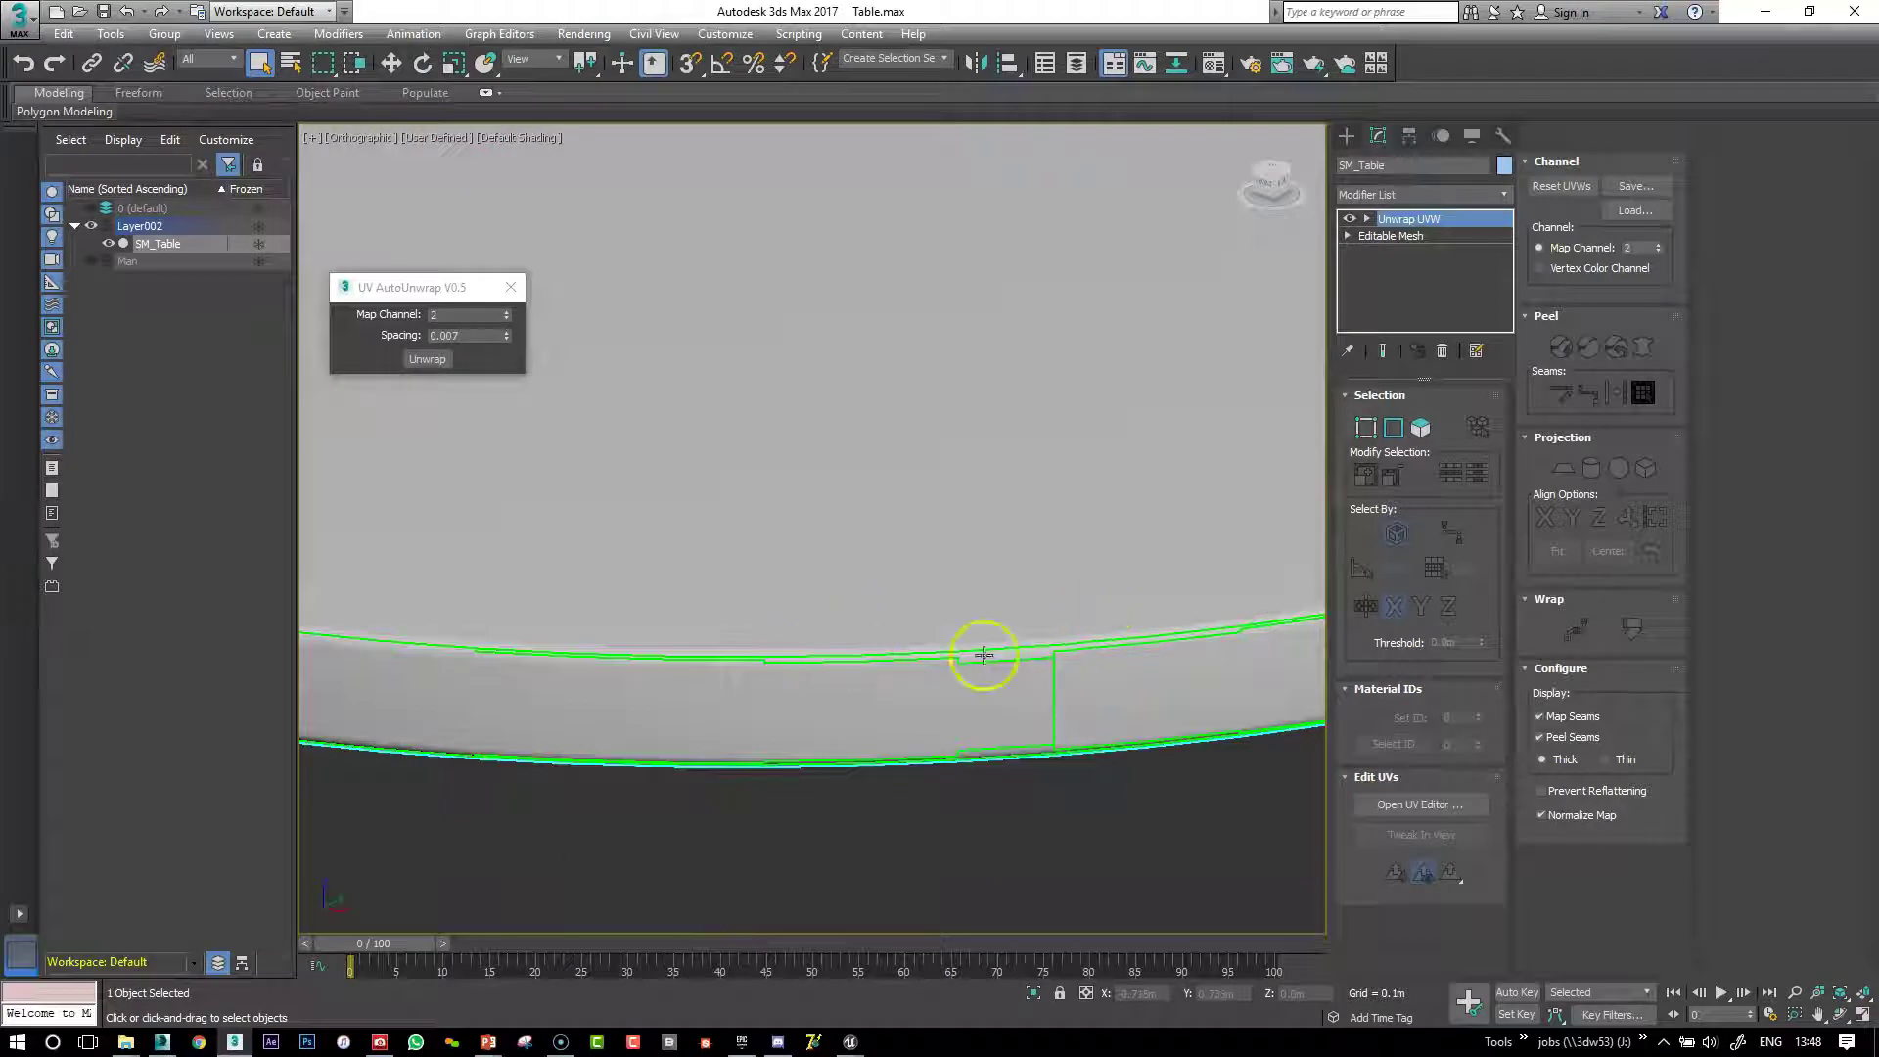
middle_drag(1074, 742, 1052, 709)
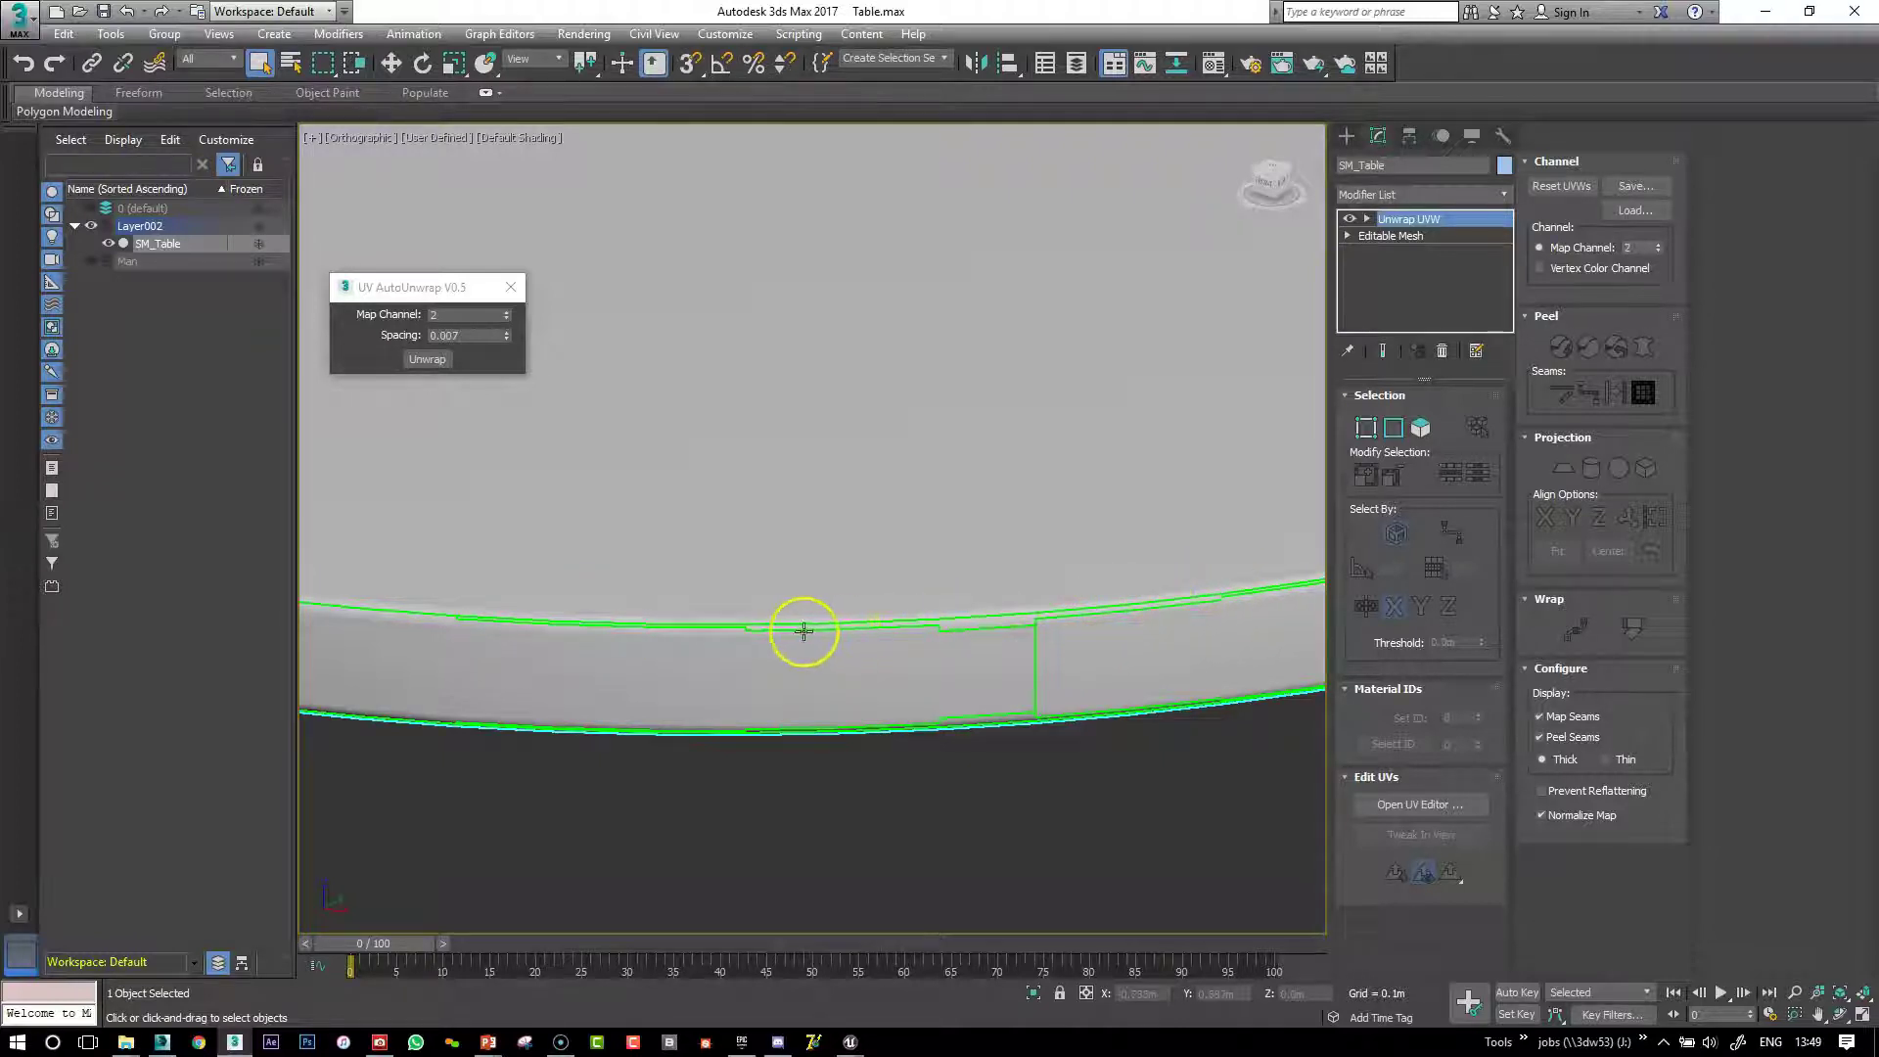
Inspect the UV element belonging to the tabletop's rim in the UV editor, and close the editor
click(1423, 810)
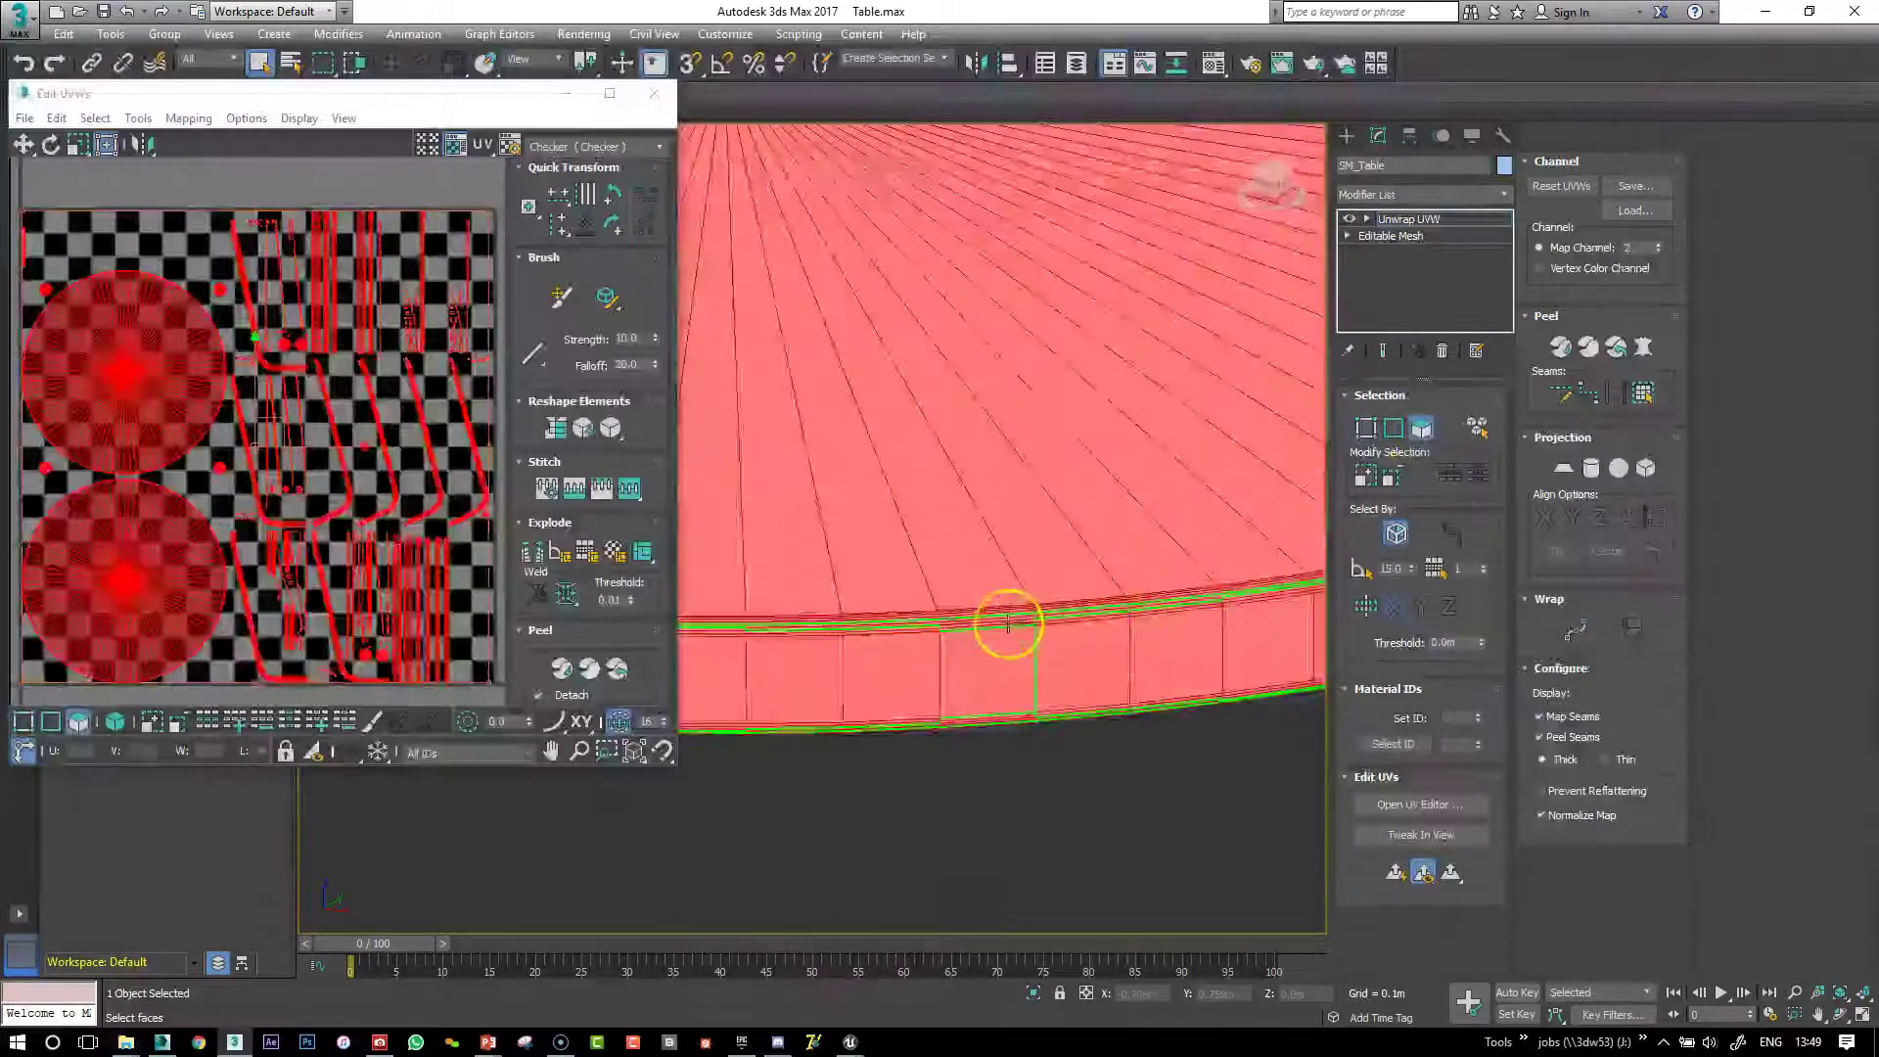
click(998, 623)
click(114, 721)
scroll(454, 312, up, 5)
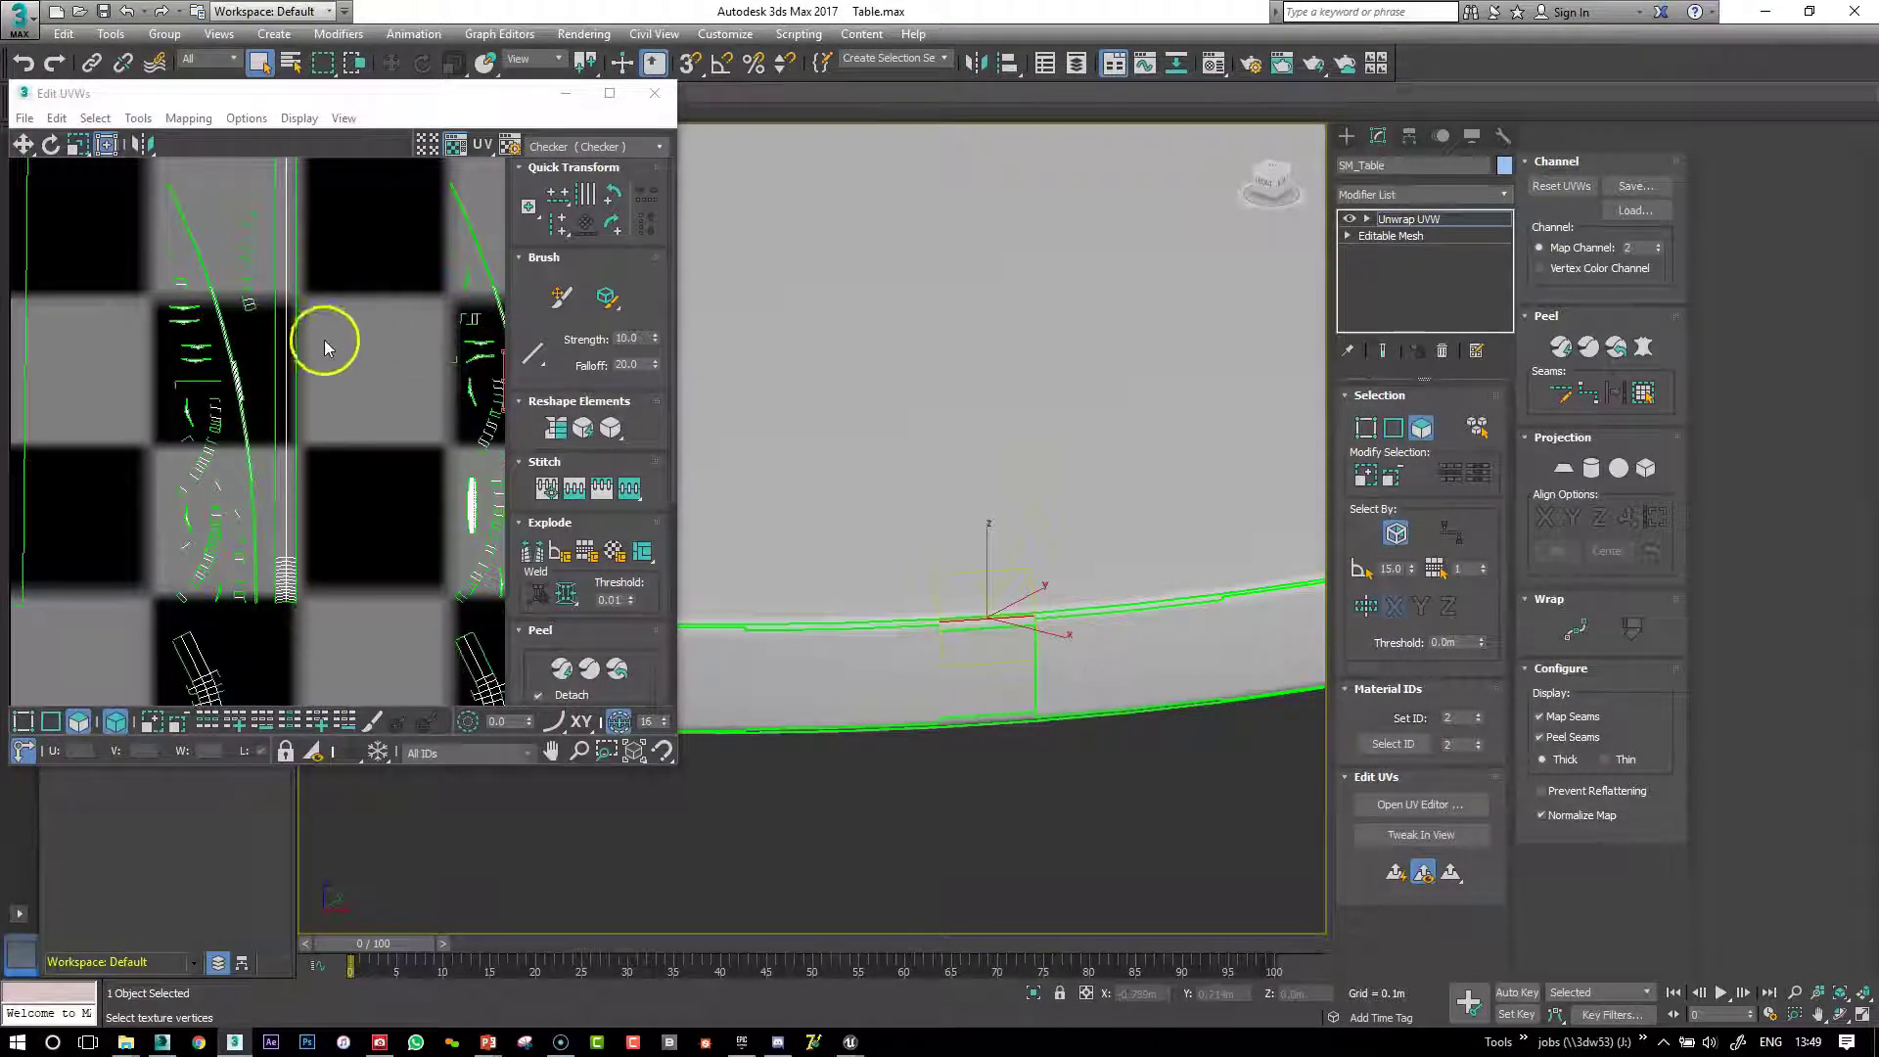
scroll(356, 341, up, 3)
click(335, 434)
scroll(243, 538, up, 3)
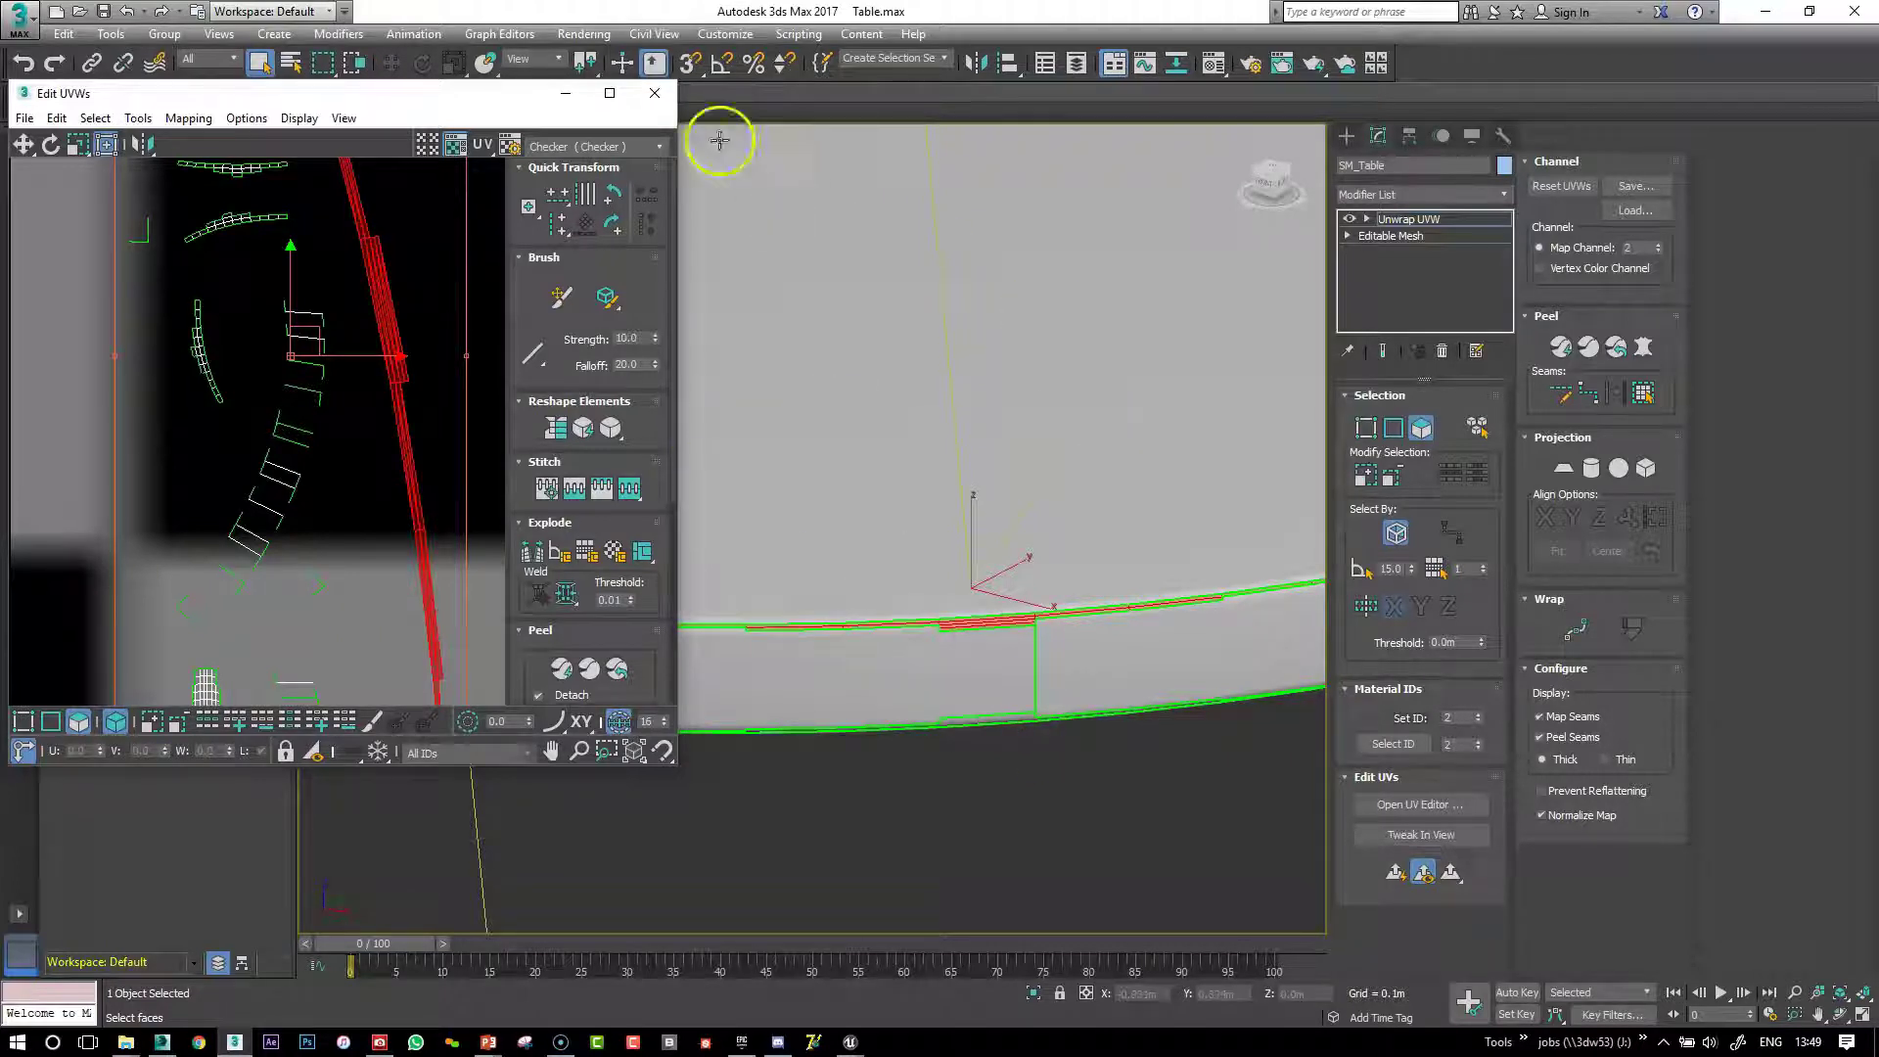
click(654, 93)
Select all faces of the table and apply a horizontal planar projection to them
key(z)
alt+middle_drag(801, 458, 1007, 421)
scroll(835, 409, up, 2)
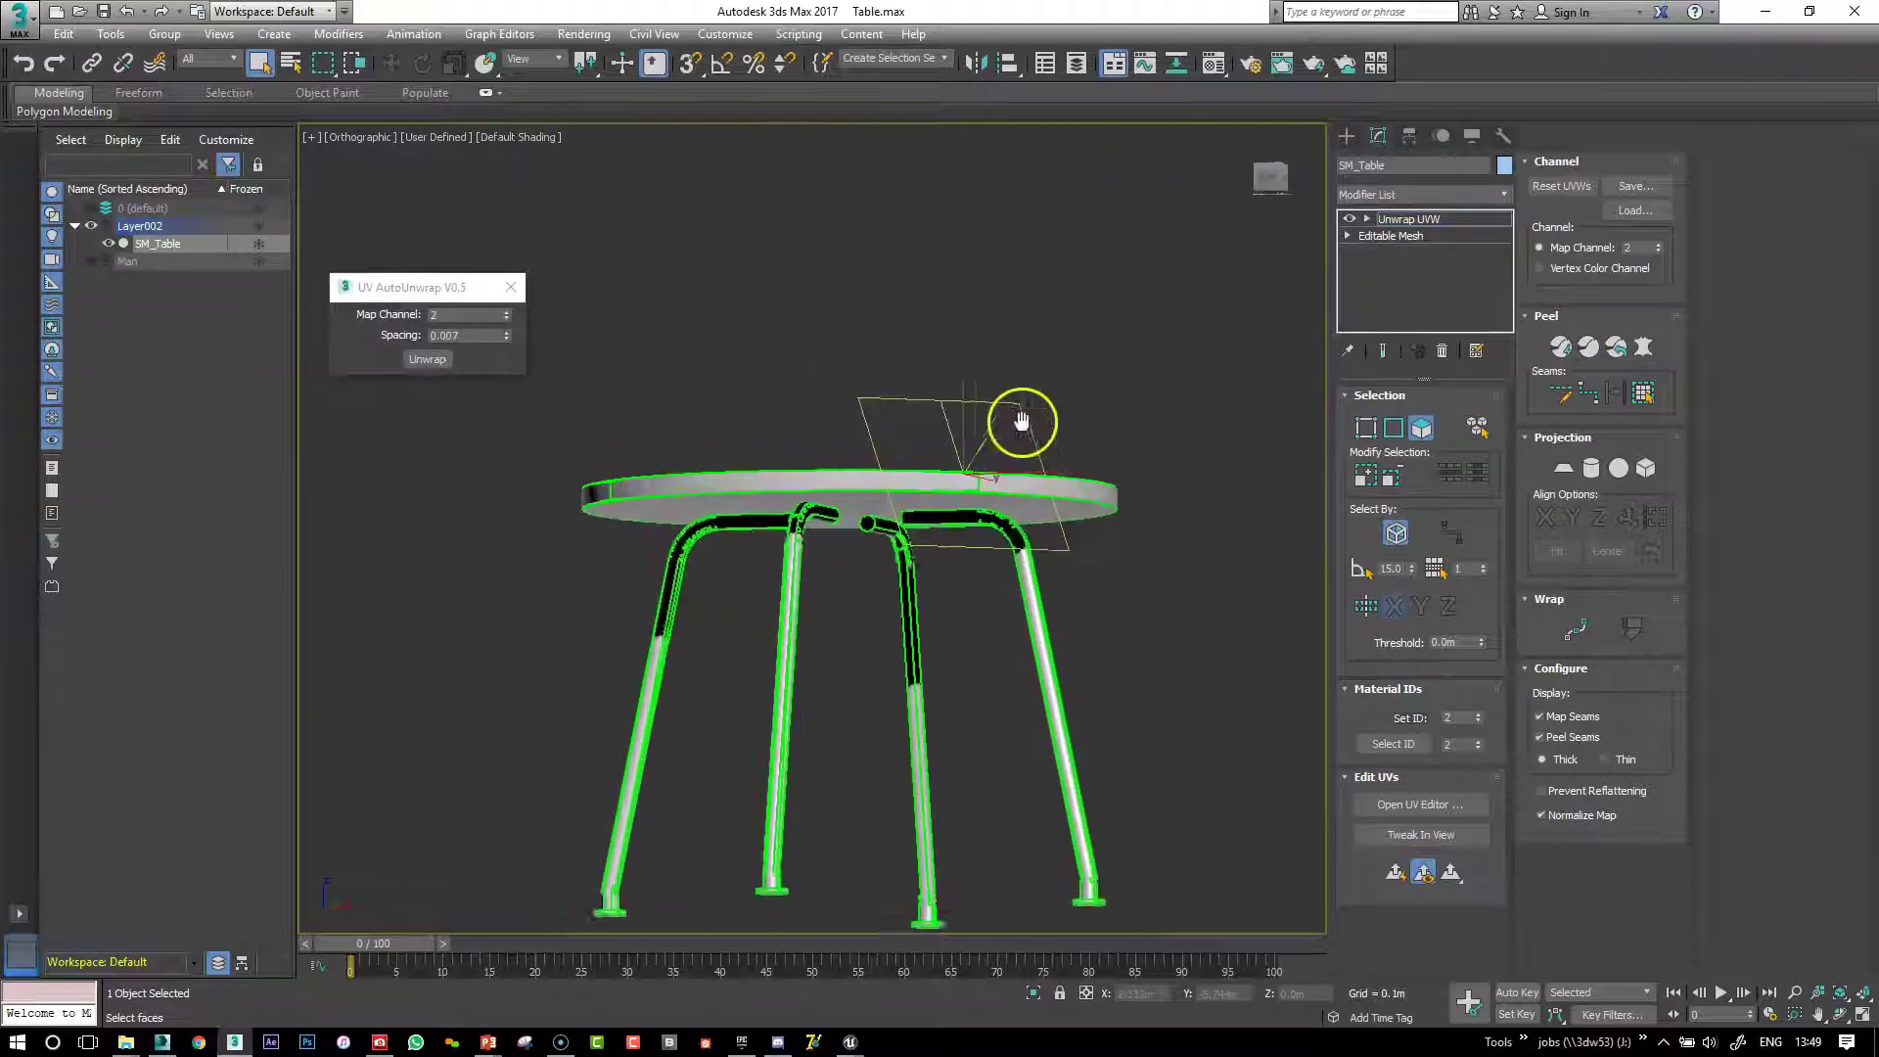
middle_drag(1136, 446, 1133, 373)
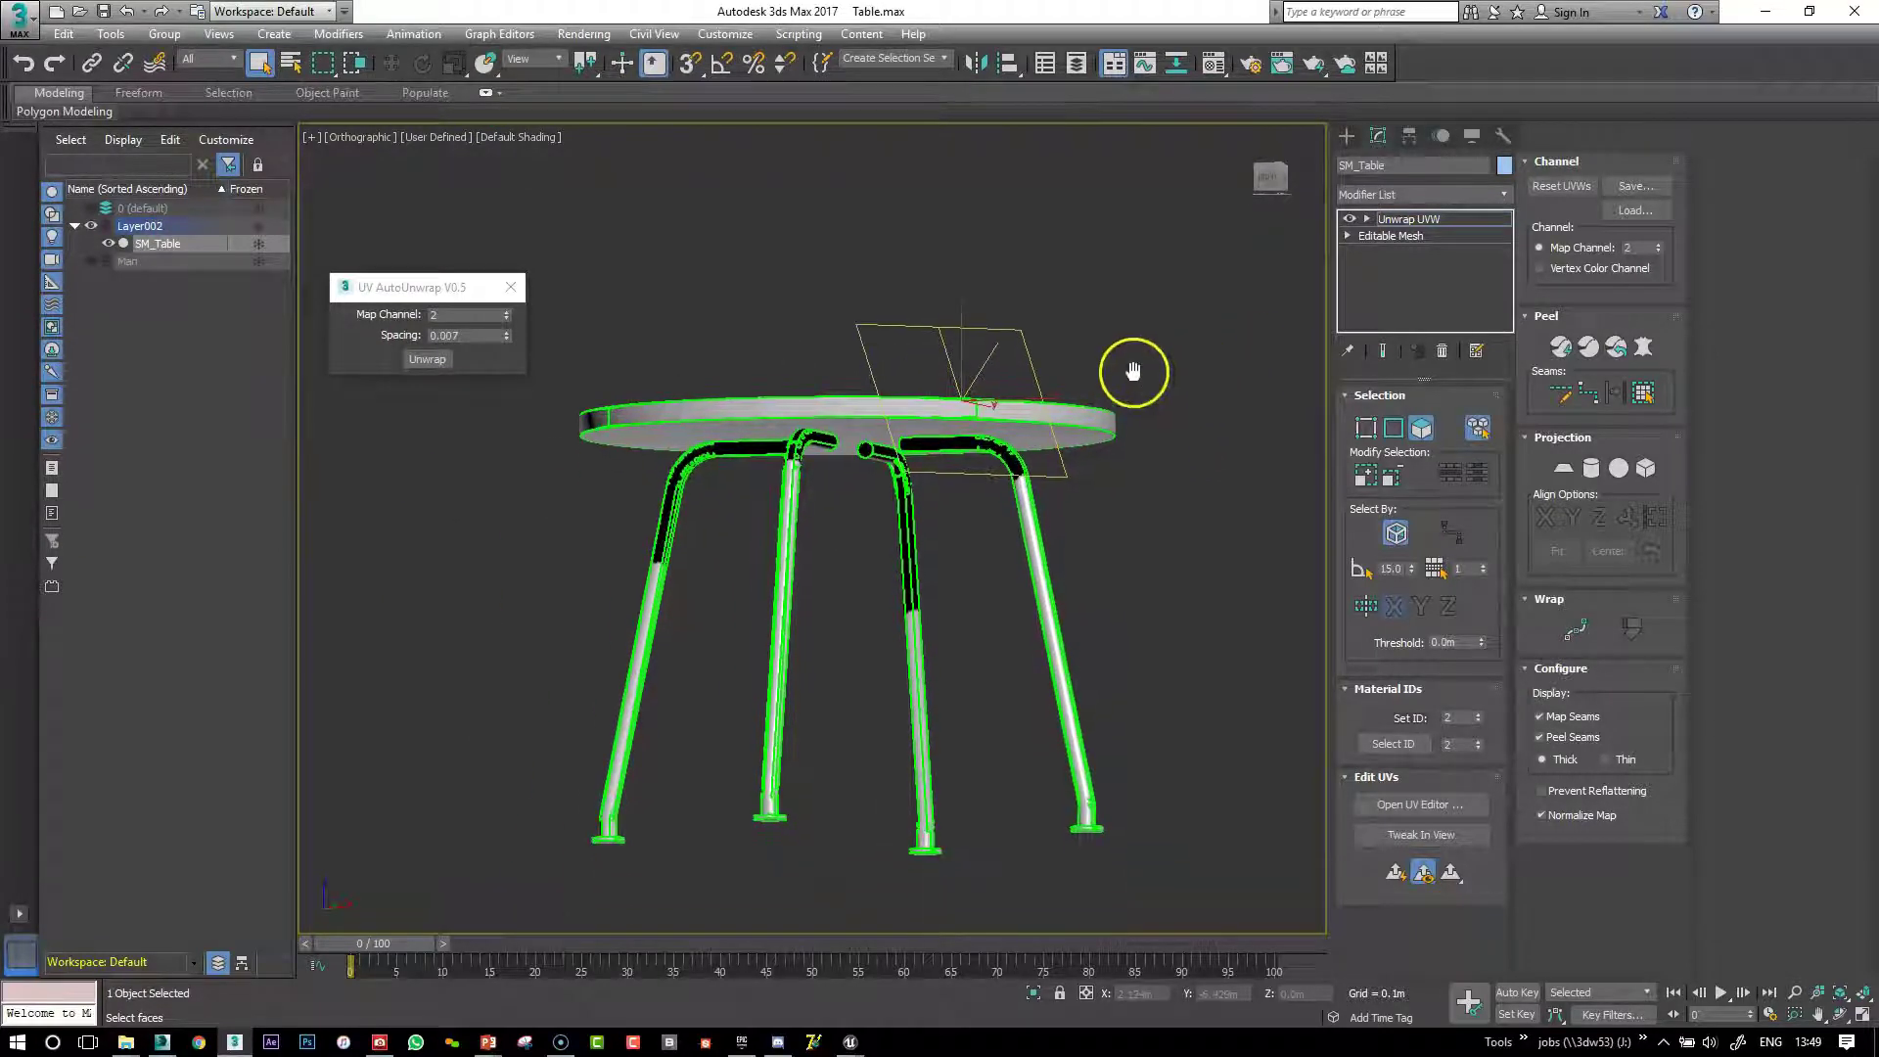
drag(587, 868, 578, 873)
alt+middle_drag(1135, 646, 948, 669)
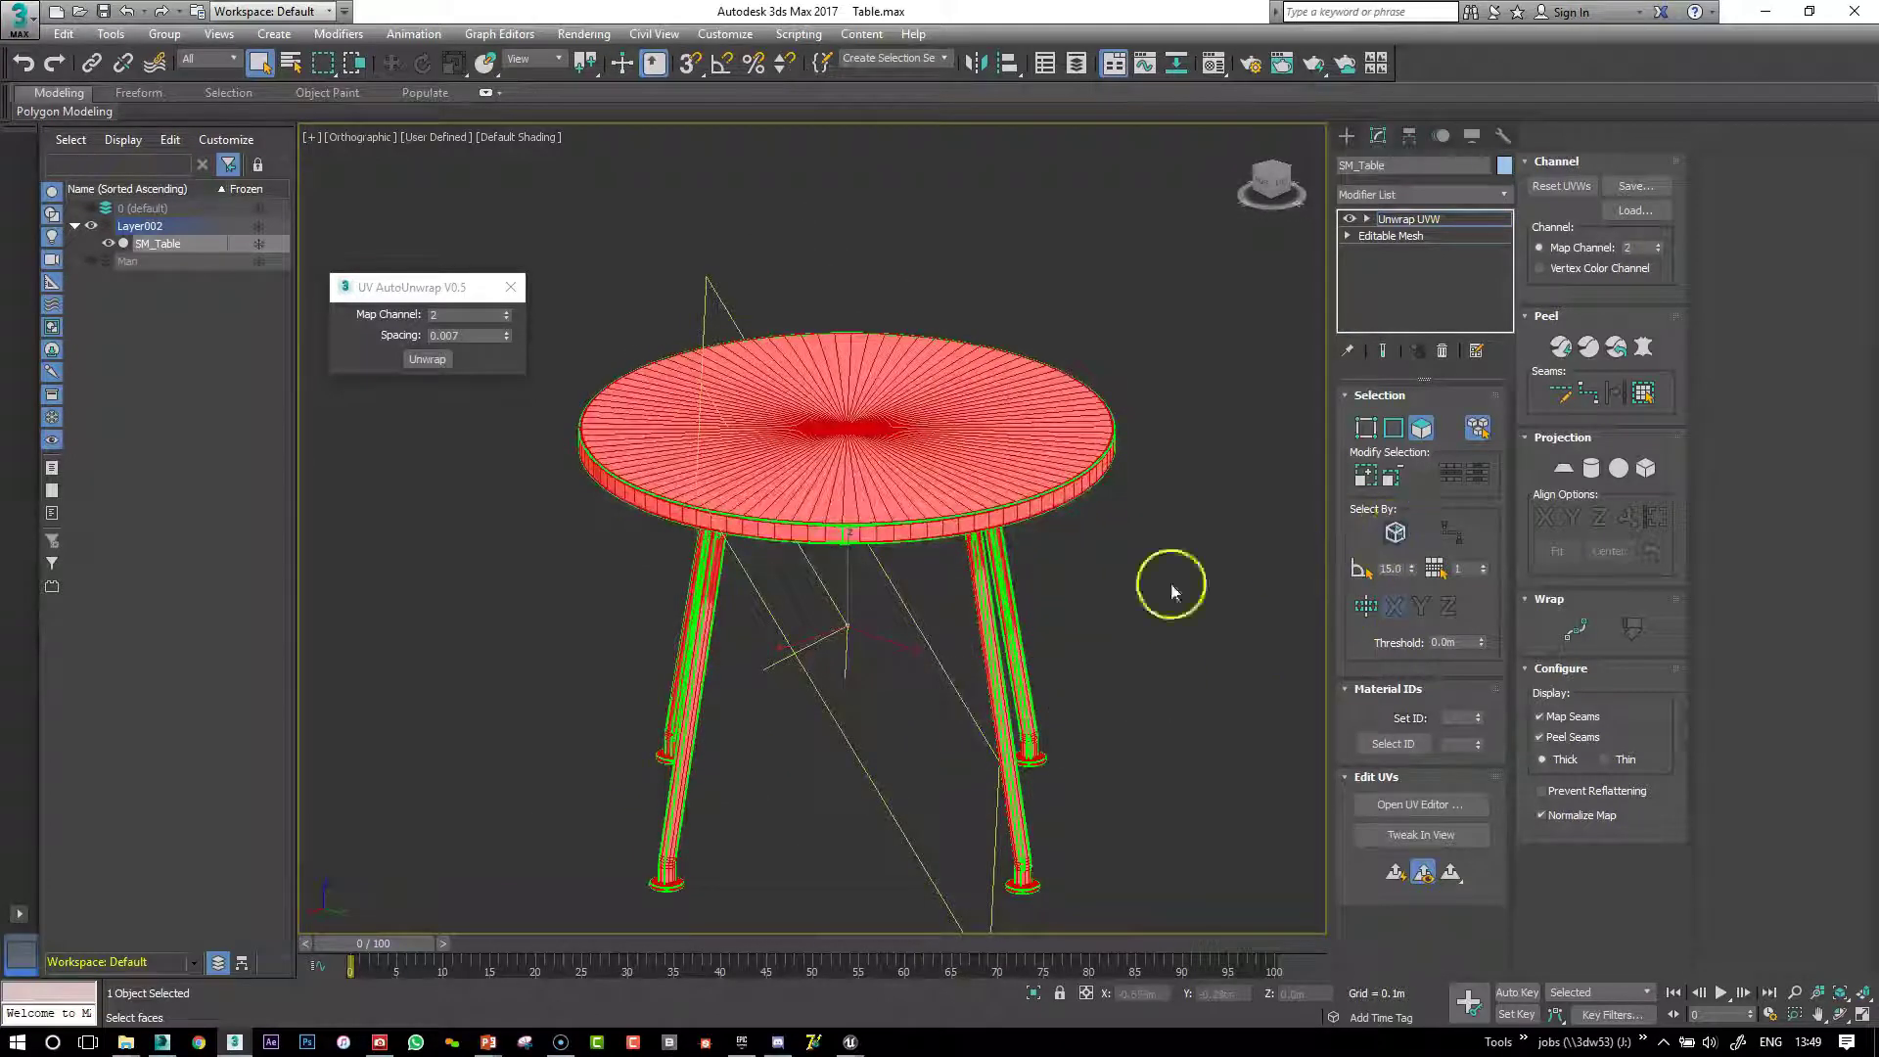
alt+middle_drag(1106, 526, 1068, 475)
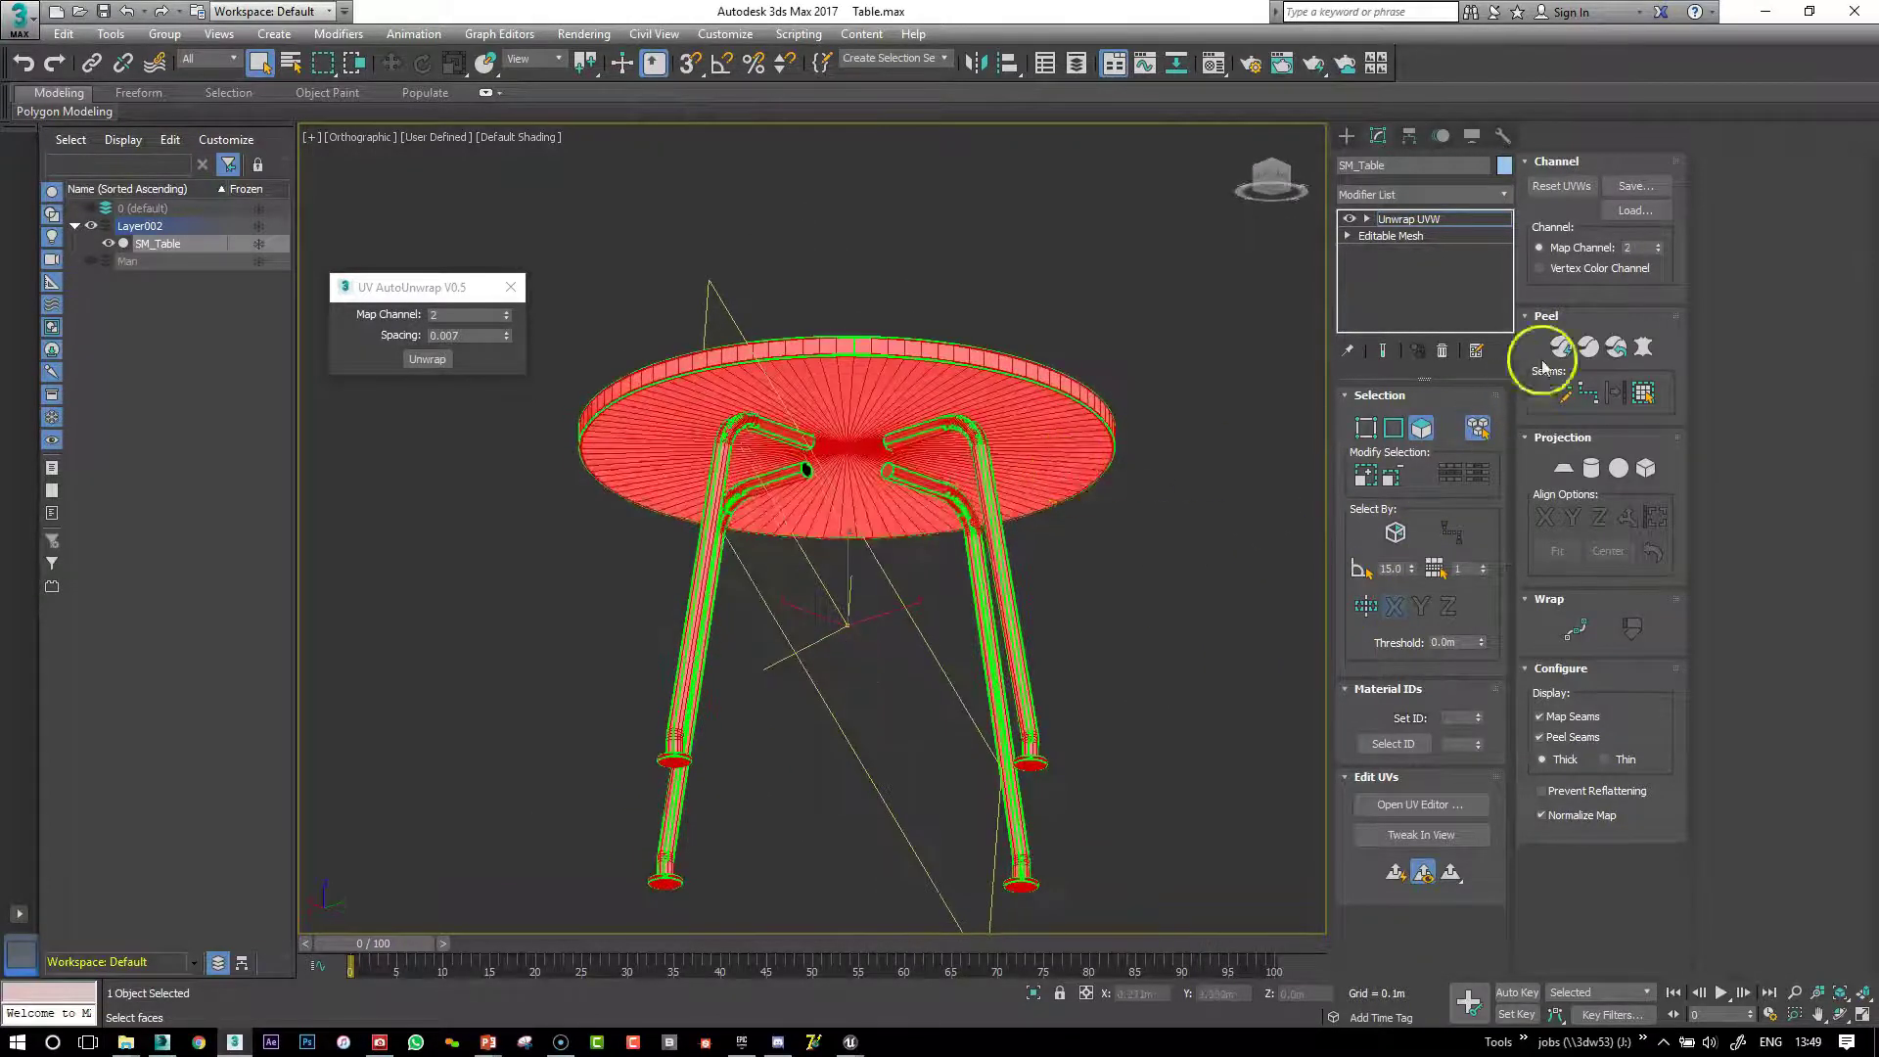
click(1563, 469)
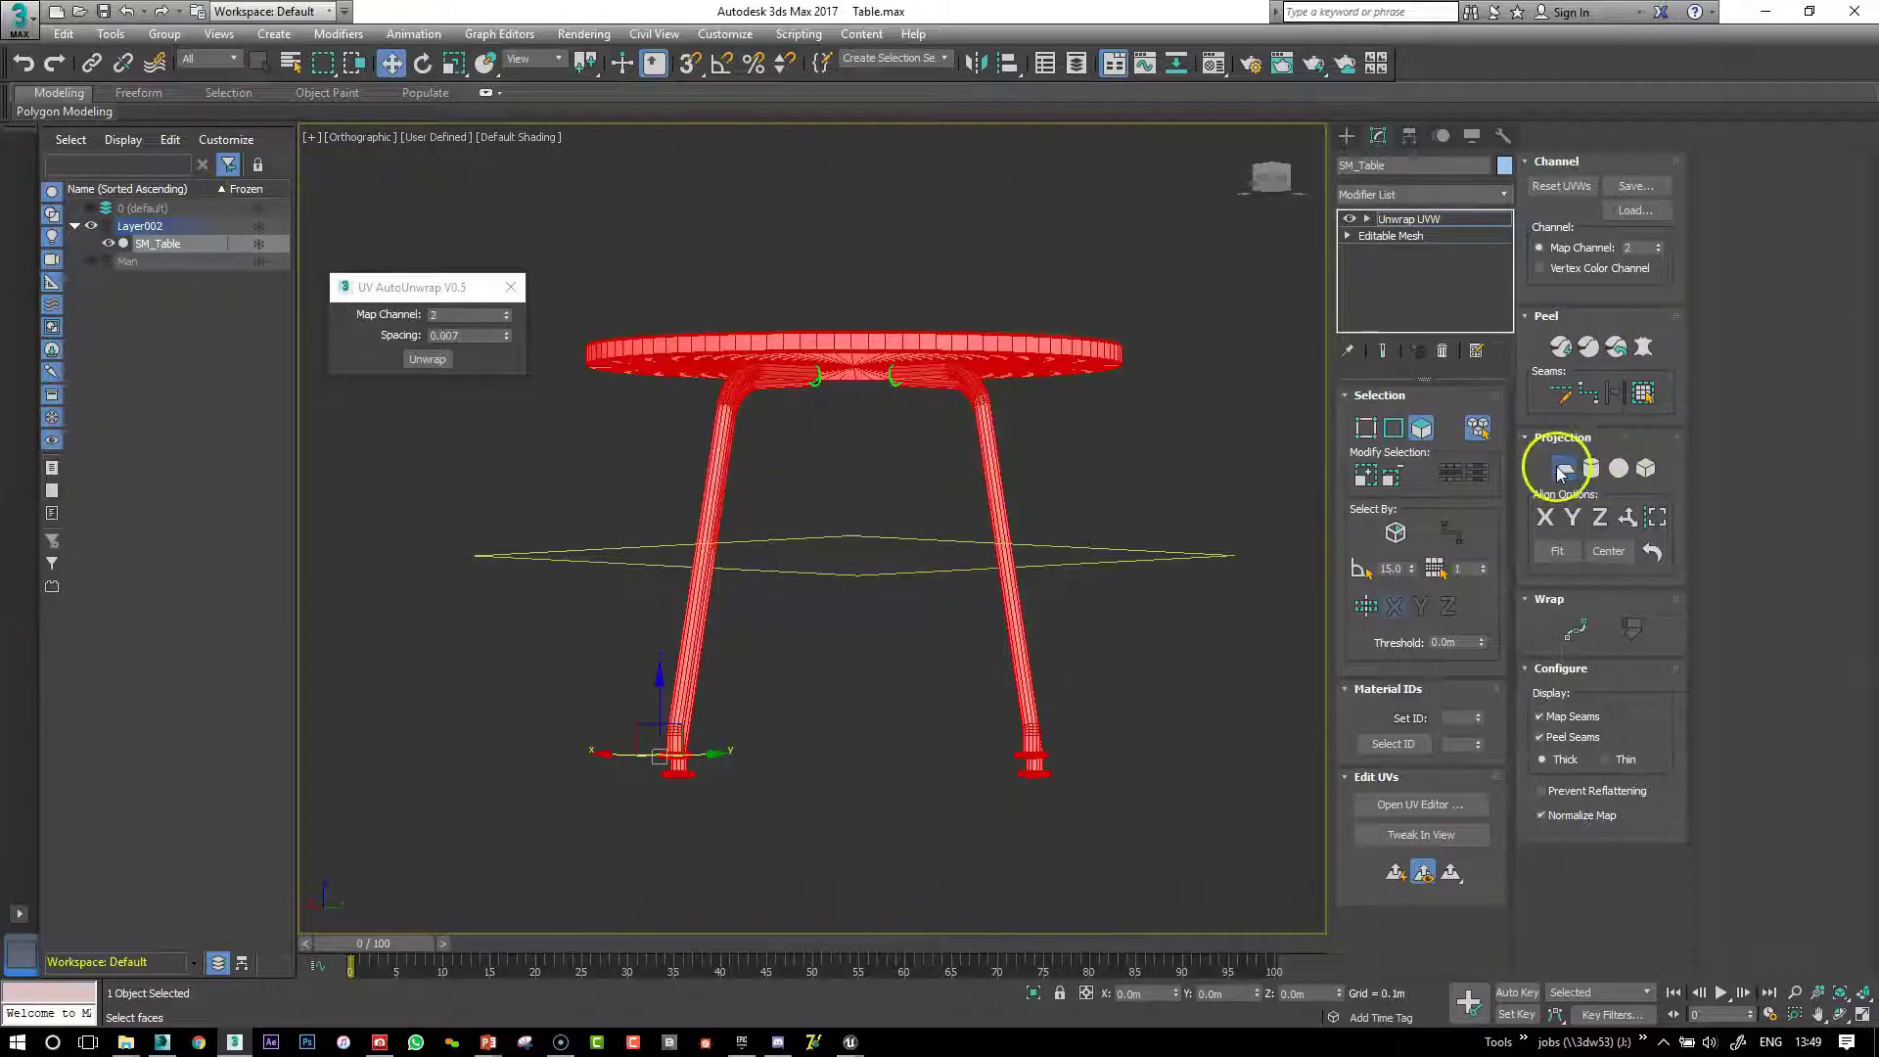
Set the viewport quality preset to Performance while viewing the table's underside
alt+middle_drag(1094, 673, 1295, 544)
middle_drag(1419, 368, 1457, 220)
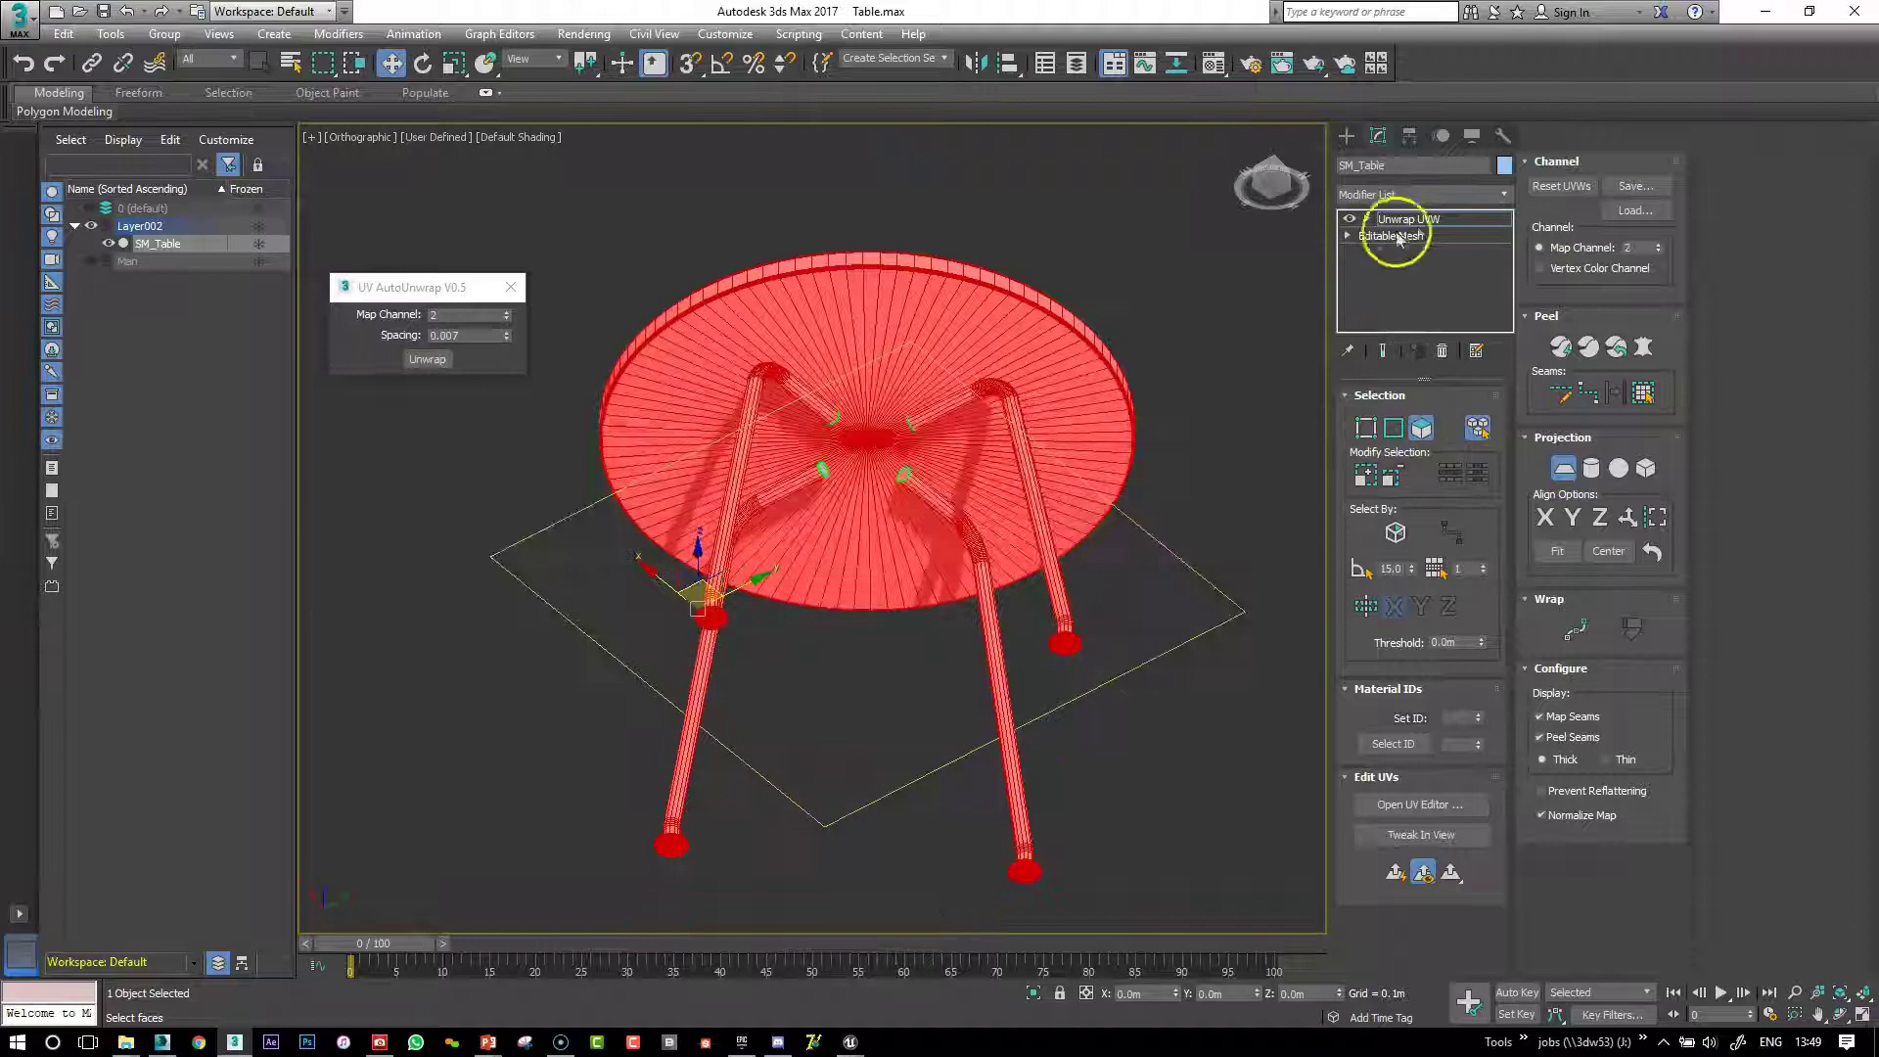
scroll(905, 482, up, 5)
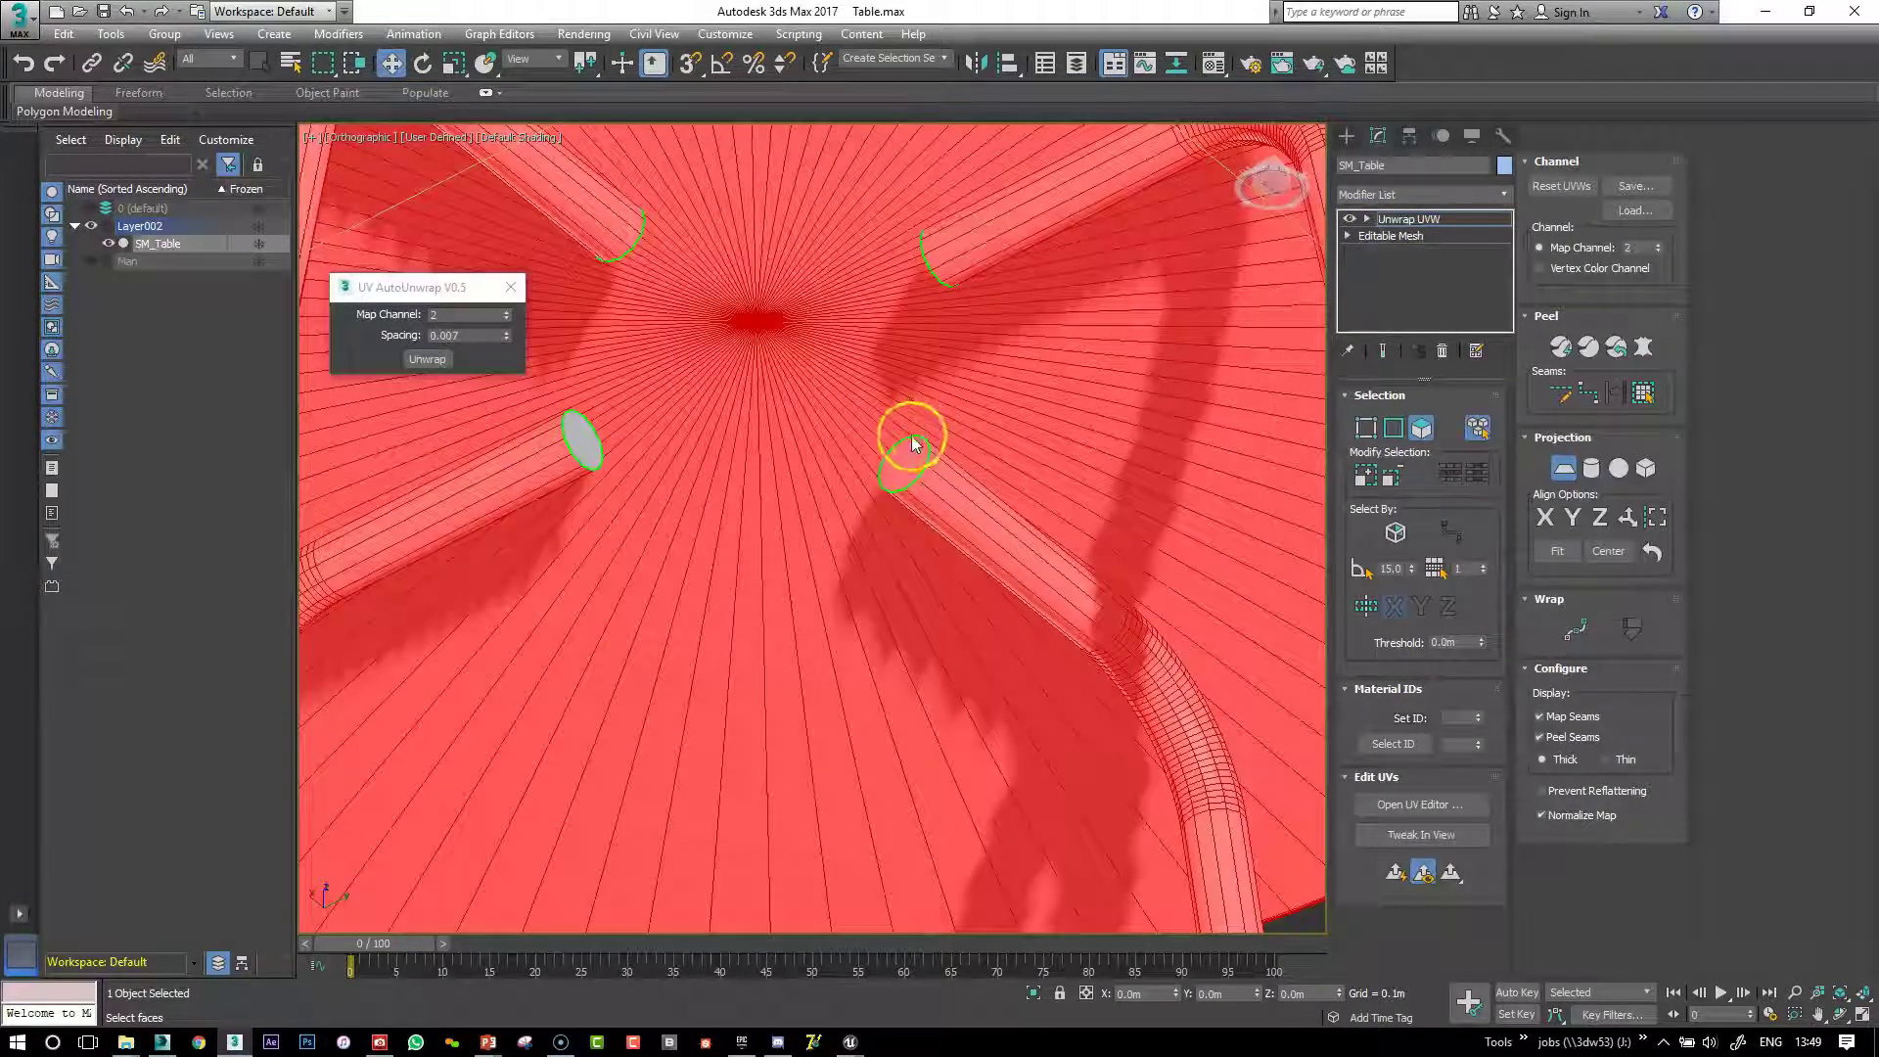
alt+middle_drag(655, 415, 663, 532)
scroll(663, 532, down, 3)
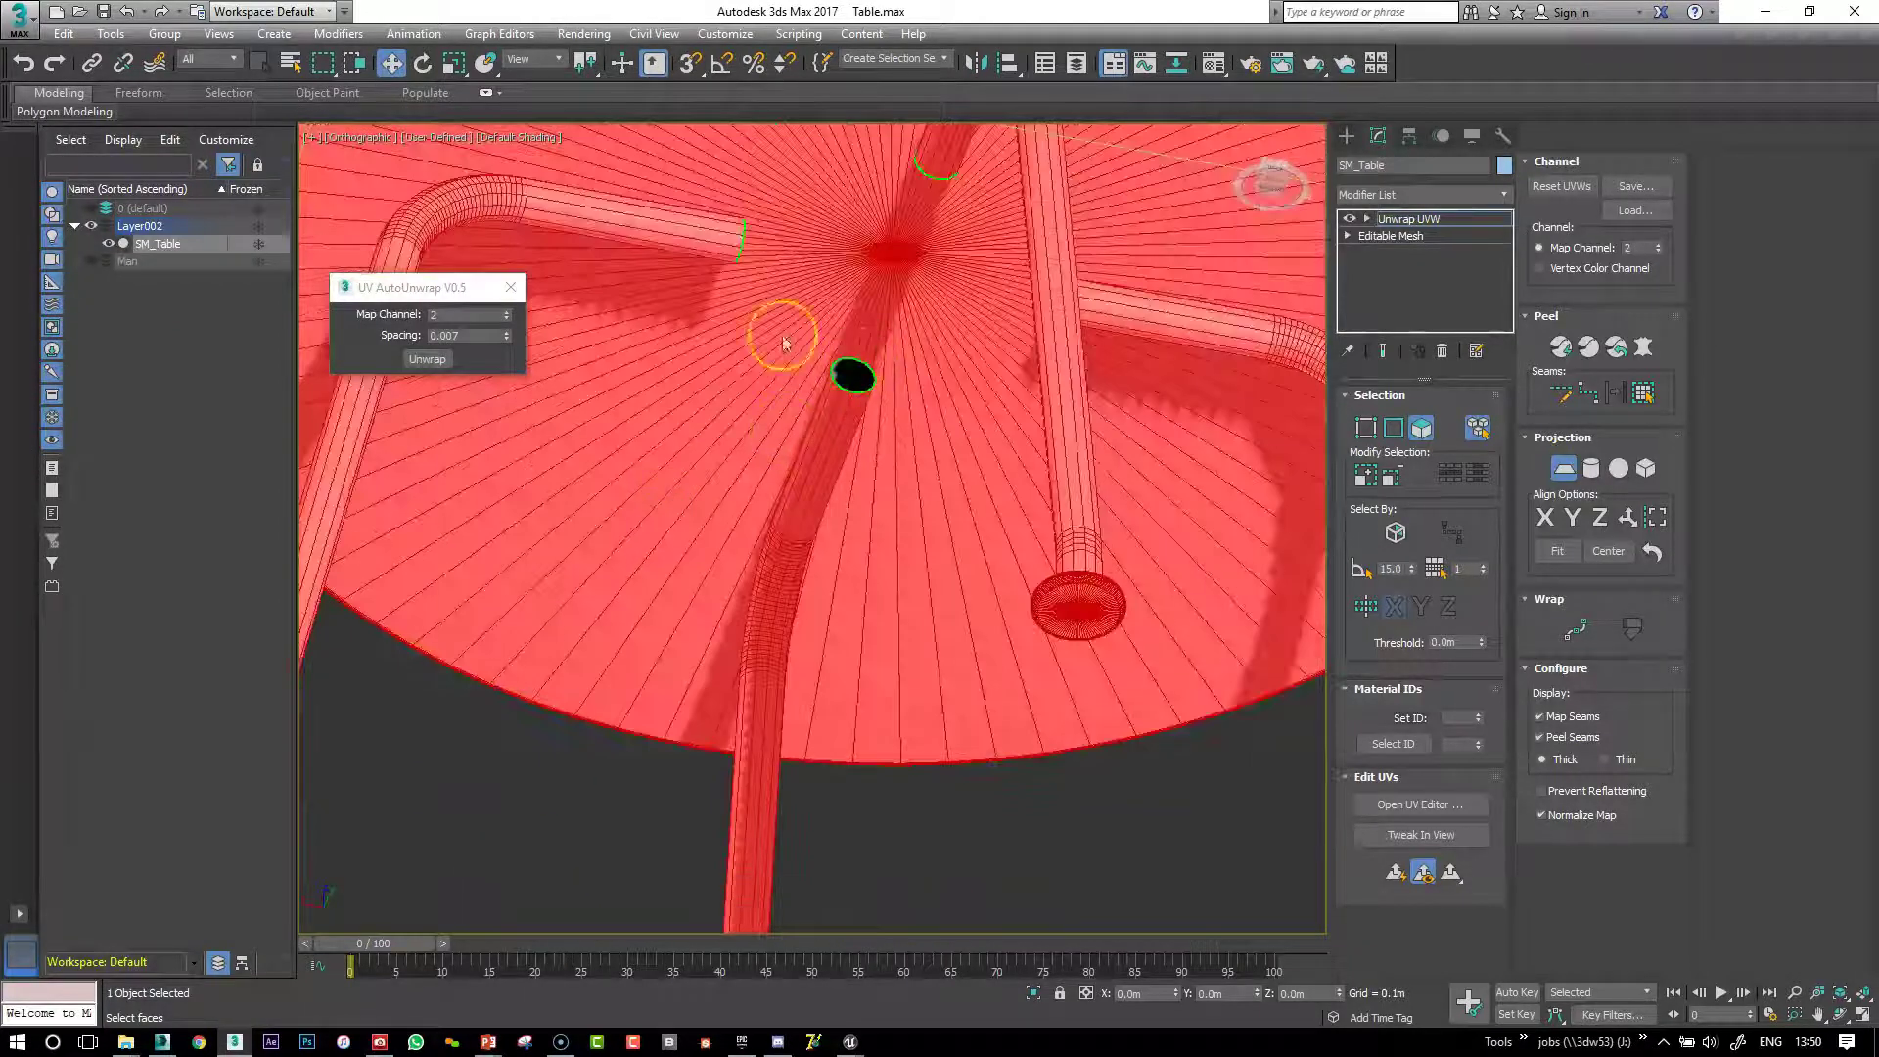
click(448, 147)
click(495, 198)
Open the UV editor on the planar-projected table and hide its checker background
mouse_move(939, 312)
alt+middle_down()
mouse_move(960, 319)
mouse_move(877, 402)
alt+middle_up()
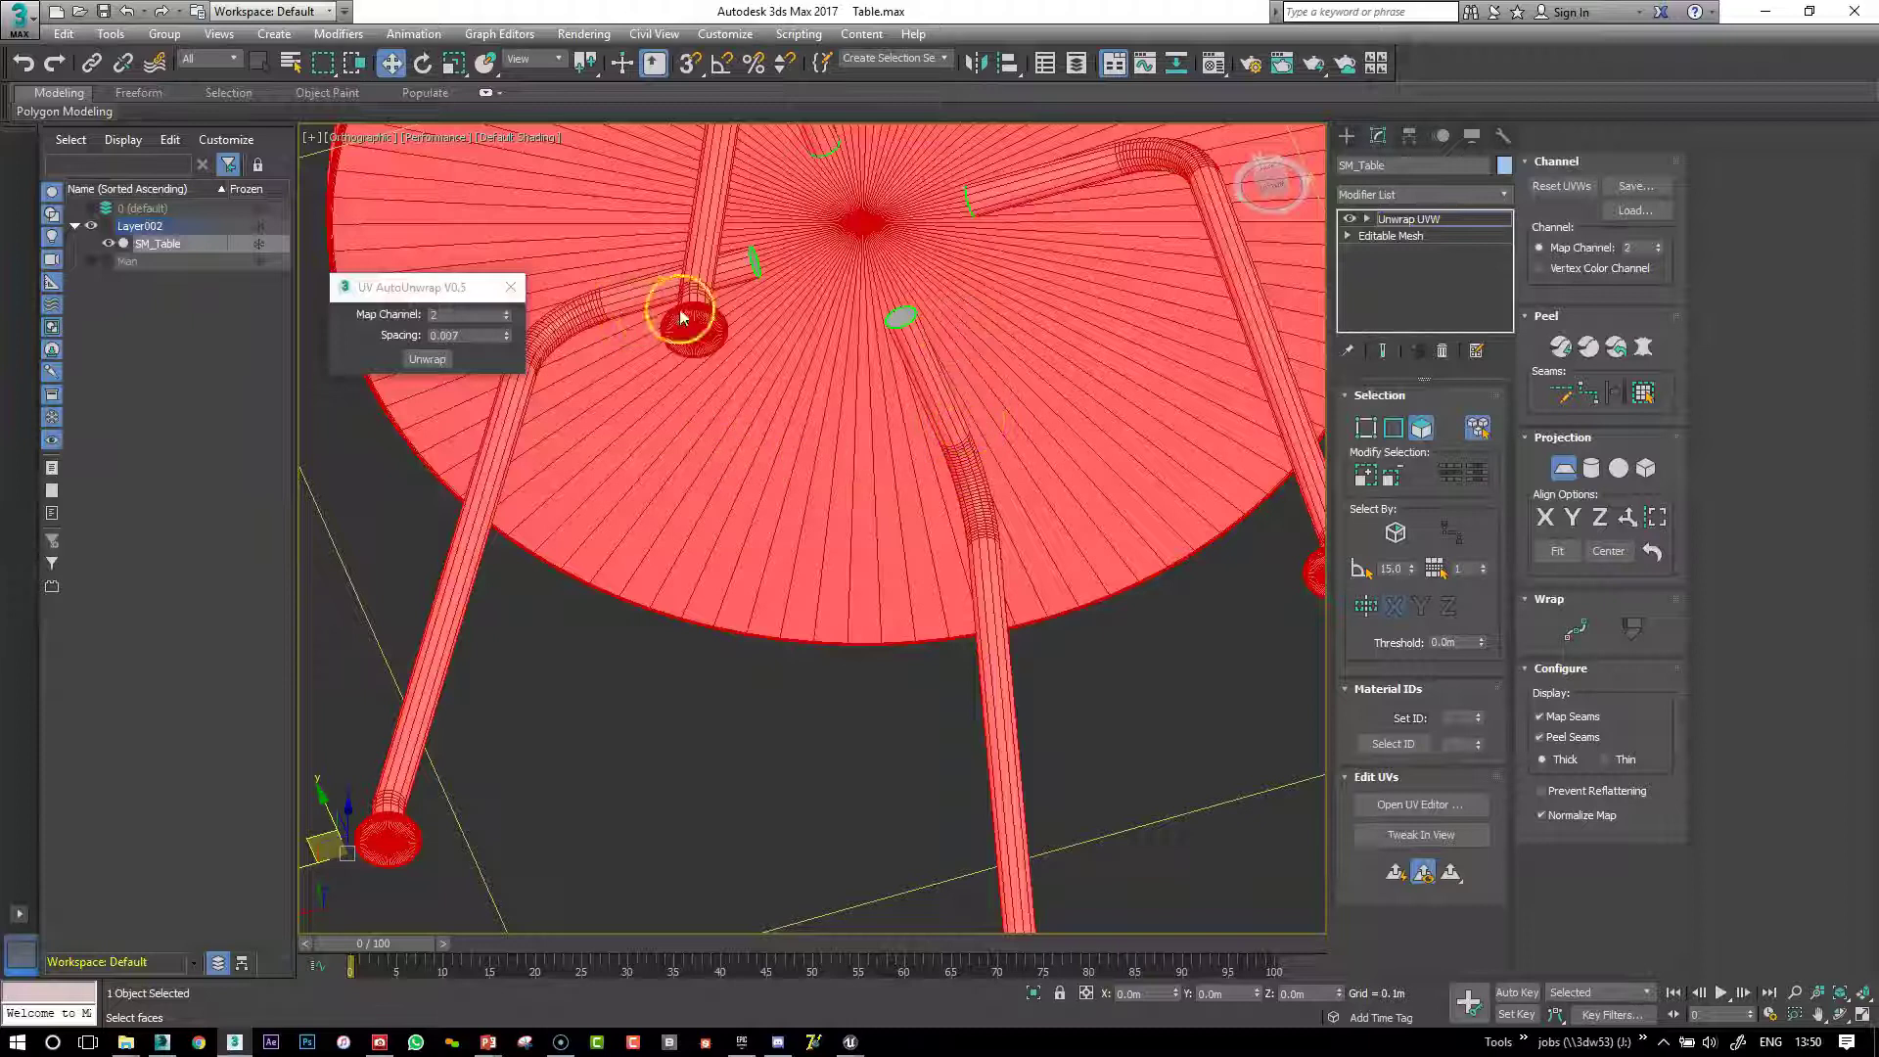
scroll(896, 378, down, 5)
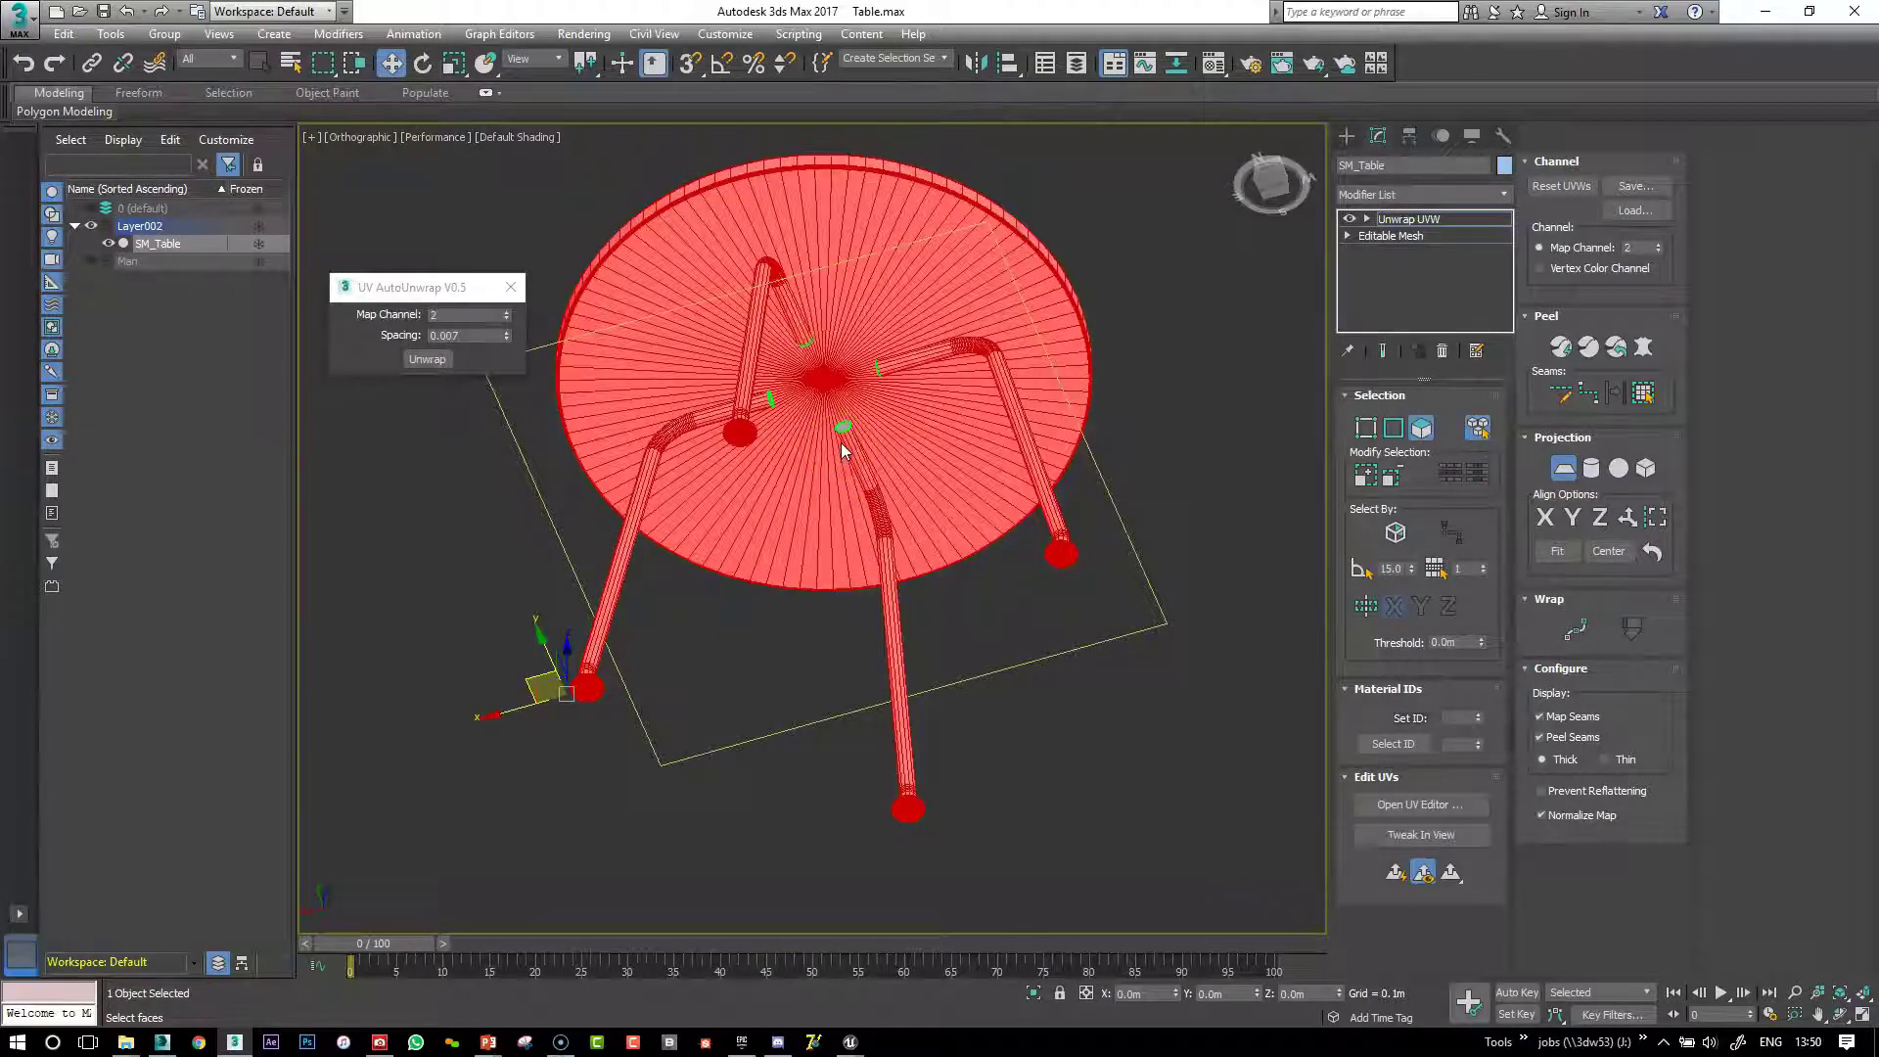
alt+middle_drag(887, 398, 943, 732)
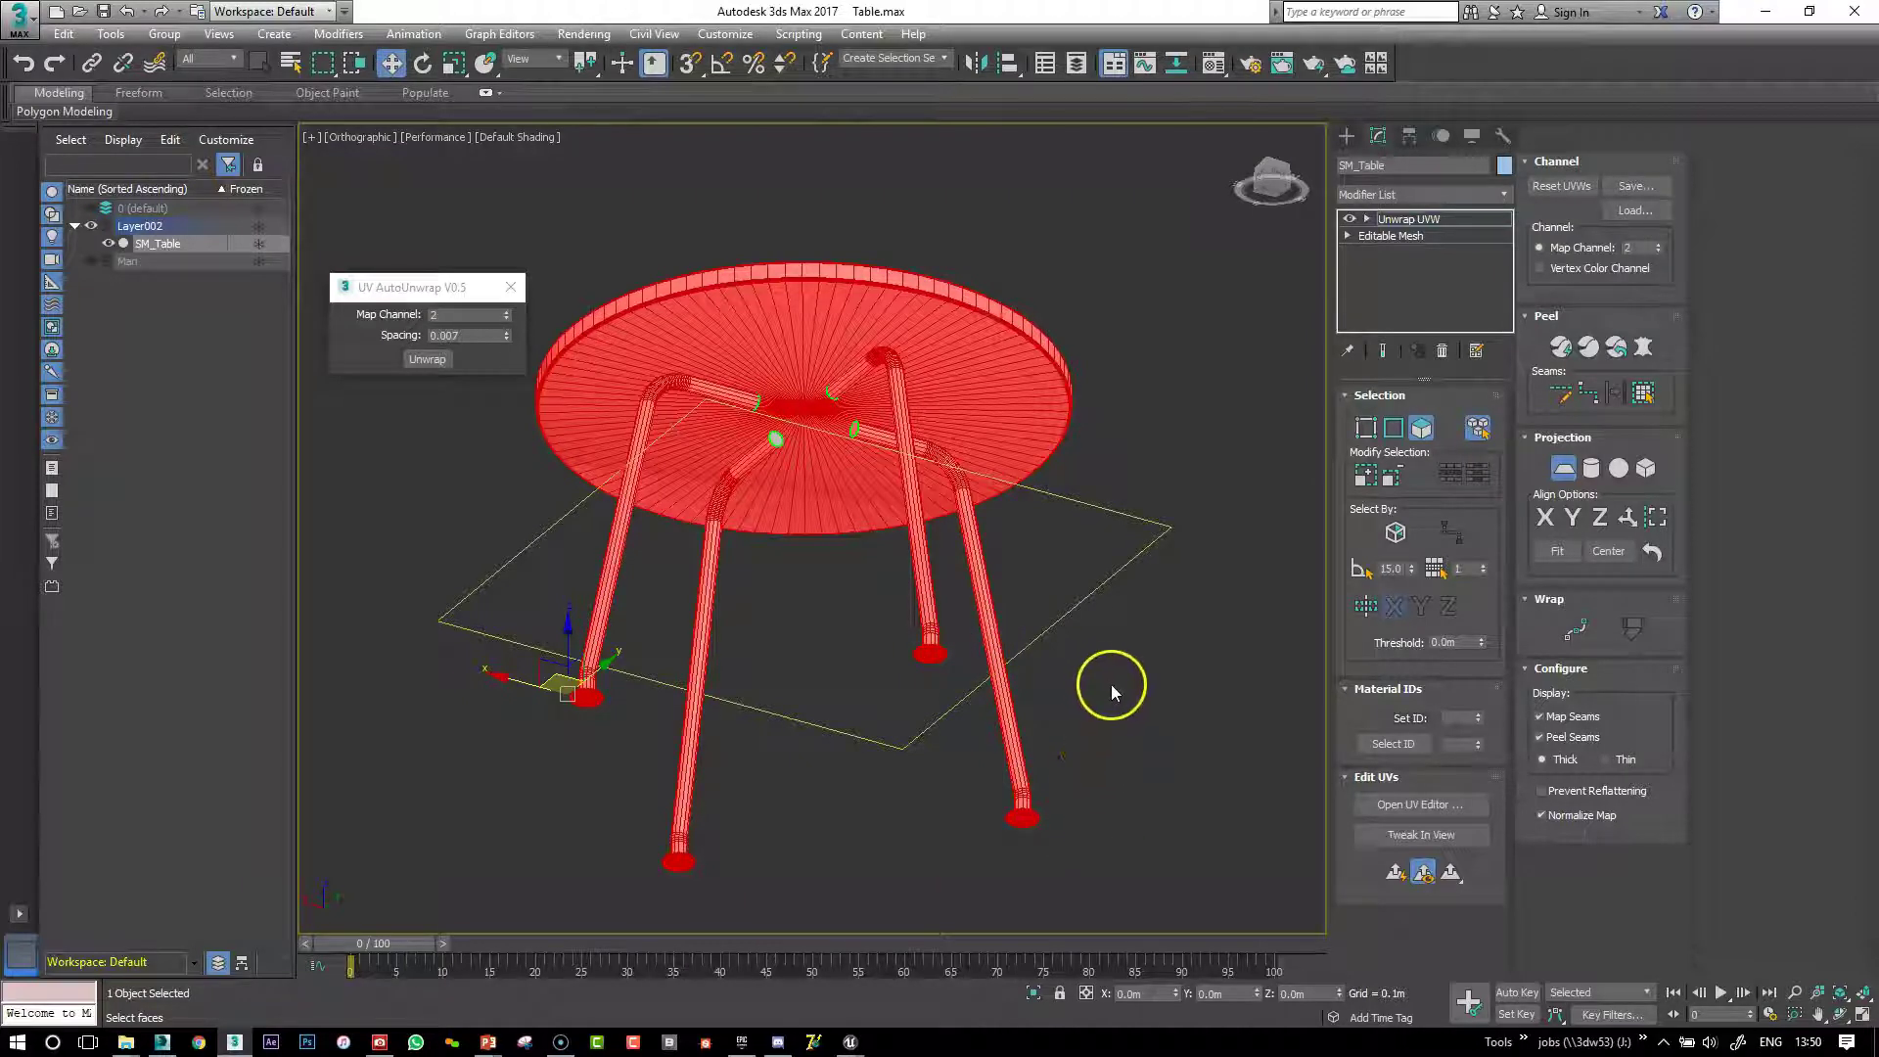
alt+middle_drag(1052, 663, 1067, 691)
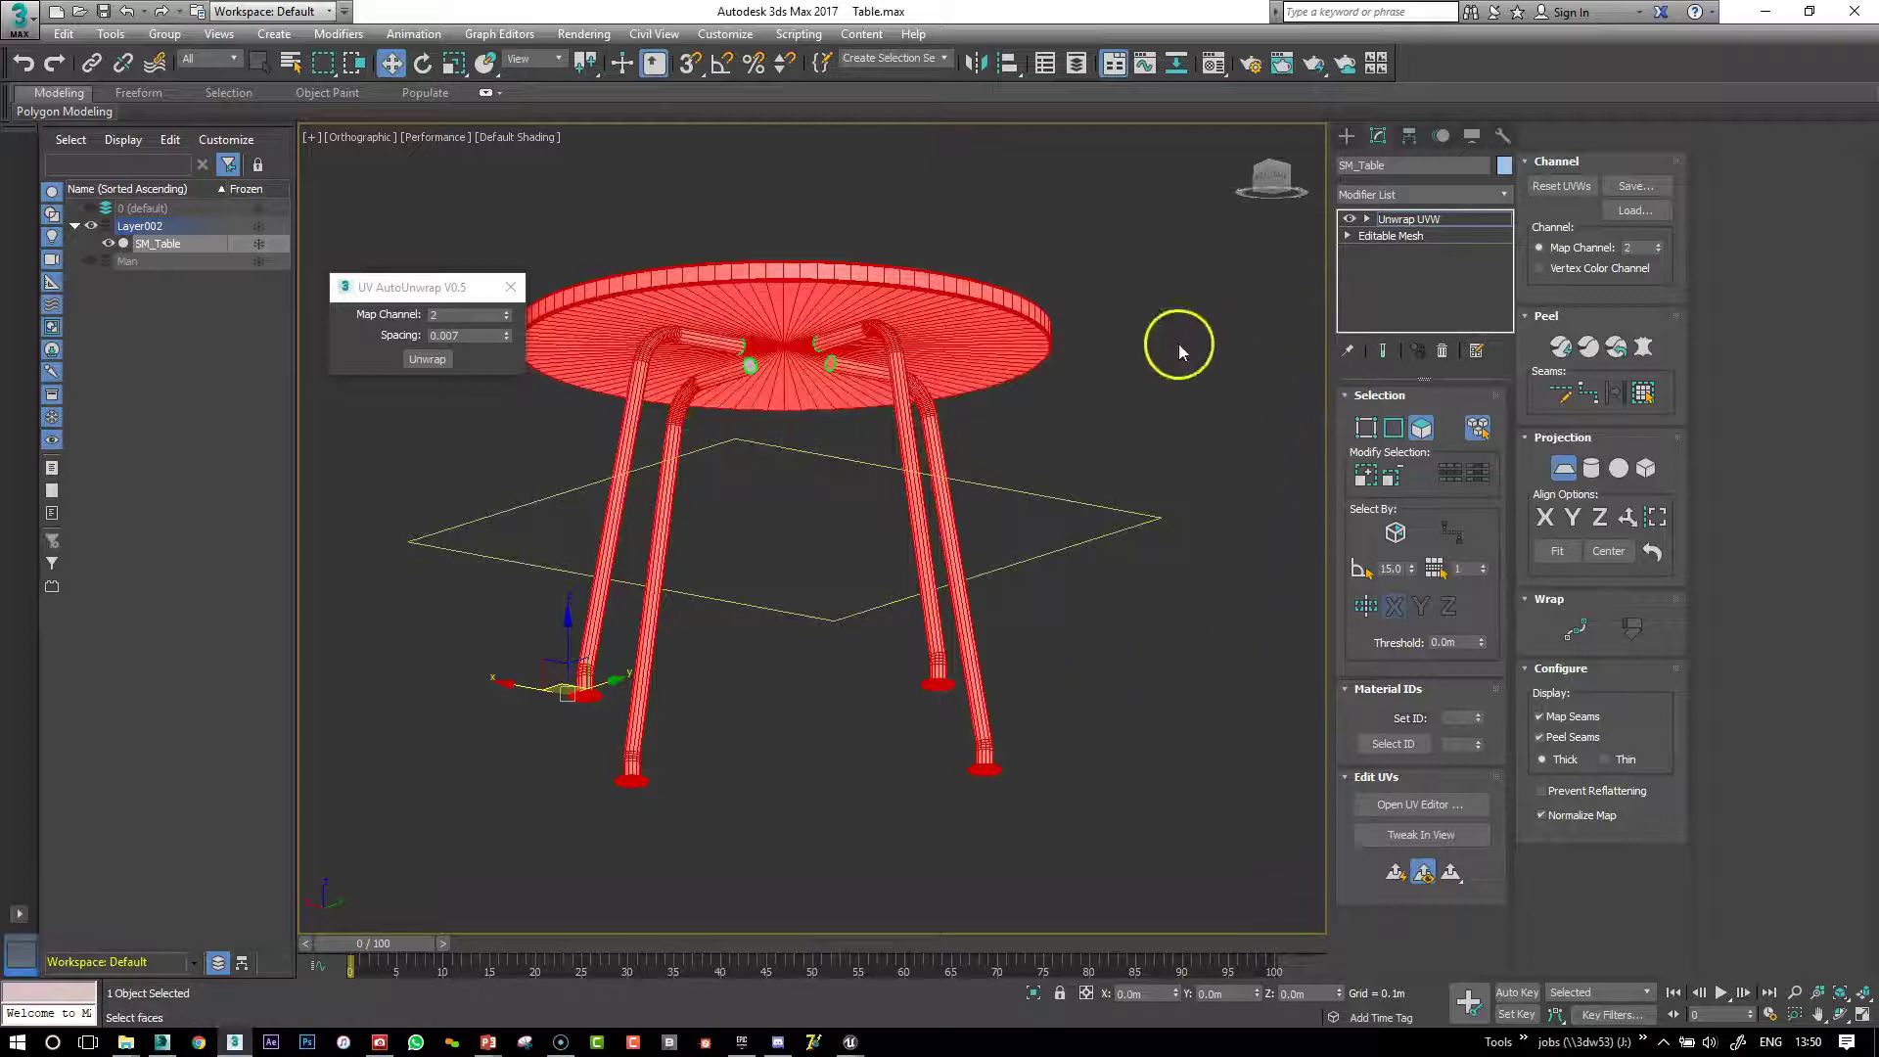
middle_drag(858, 455, 916, 468)
click(1394, 797)
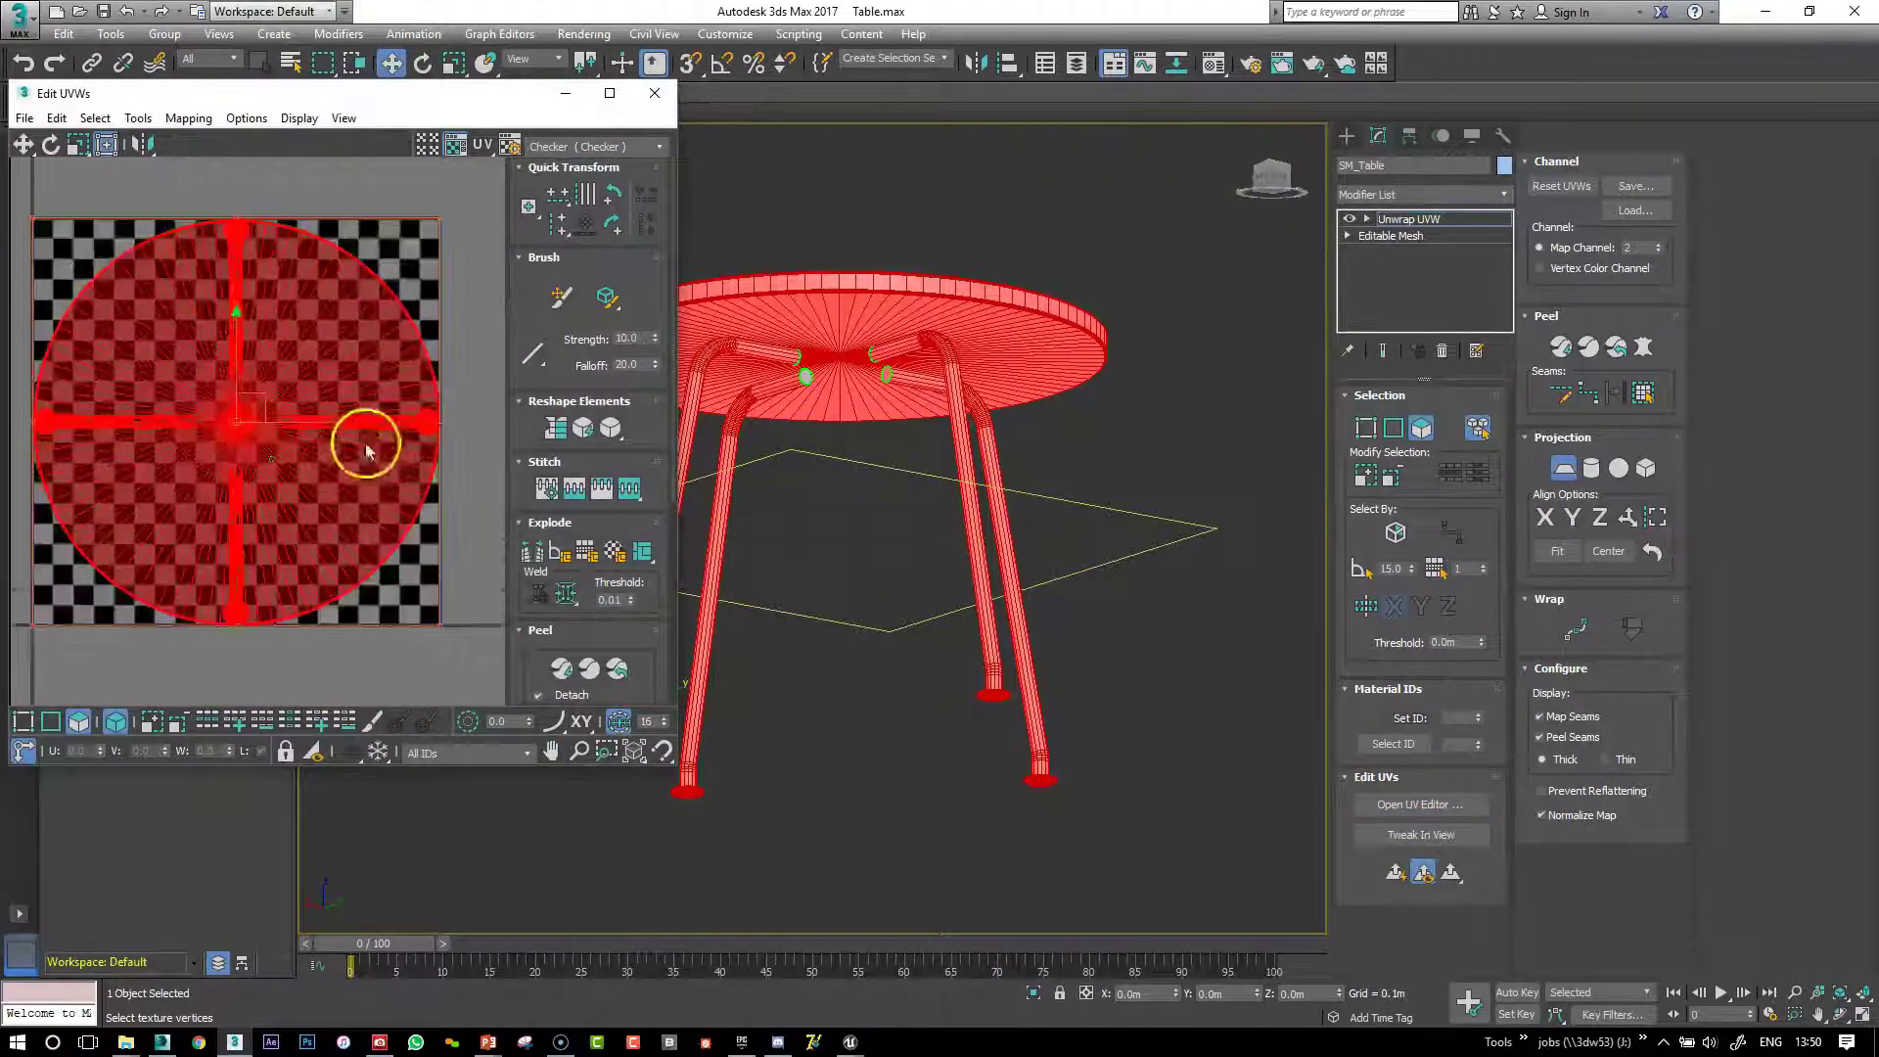
click(455, 145)
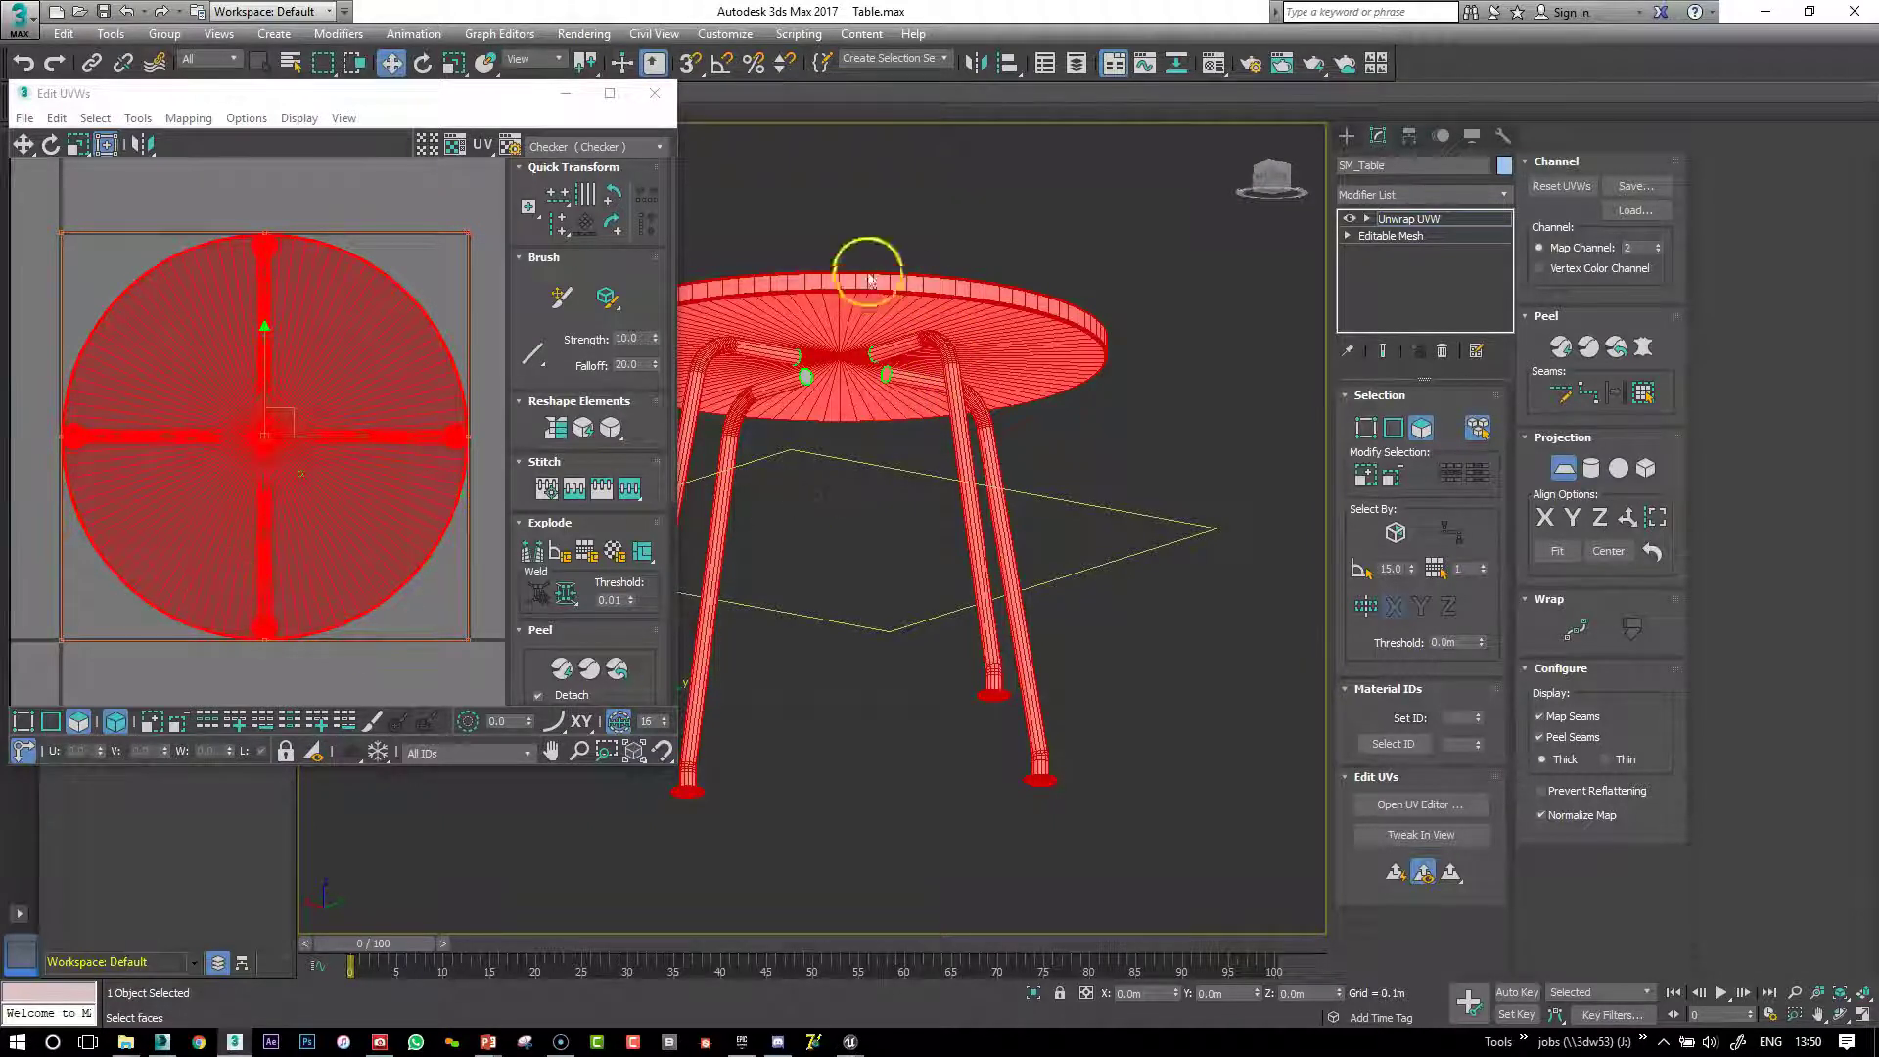
Leave the planar projection mode and select the tabletop element
middle_drag(880, 557, 934, 624)
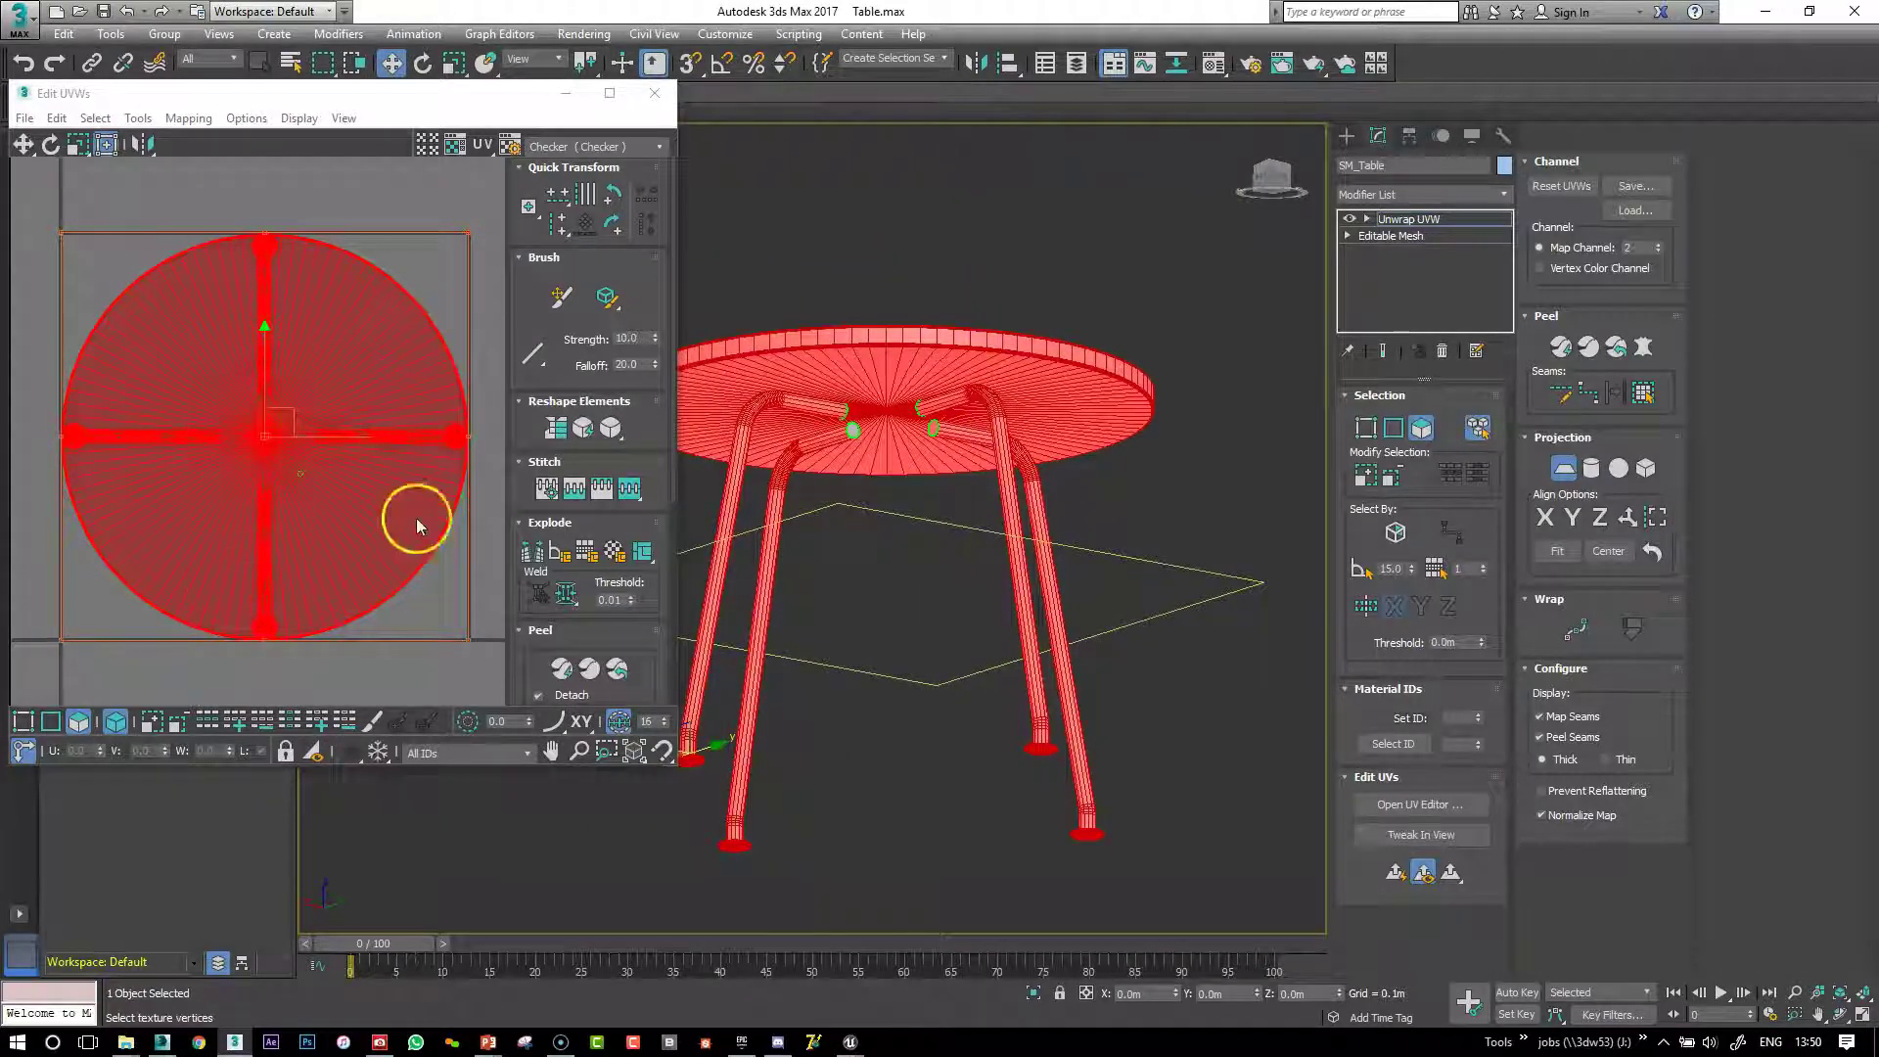
alt+middle_drag(1017, 403, 1065, 519)
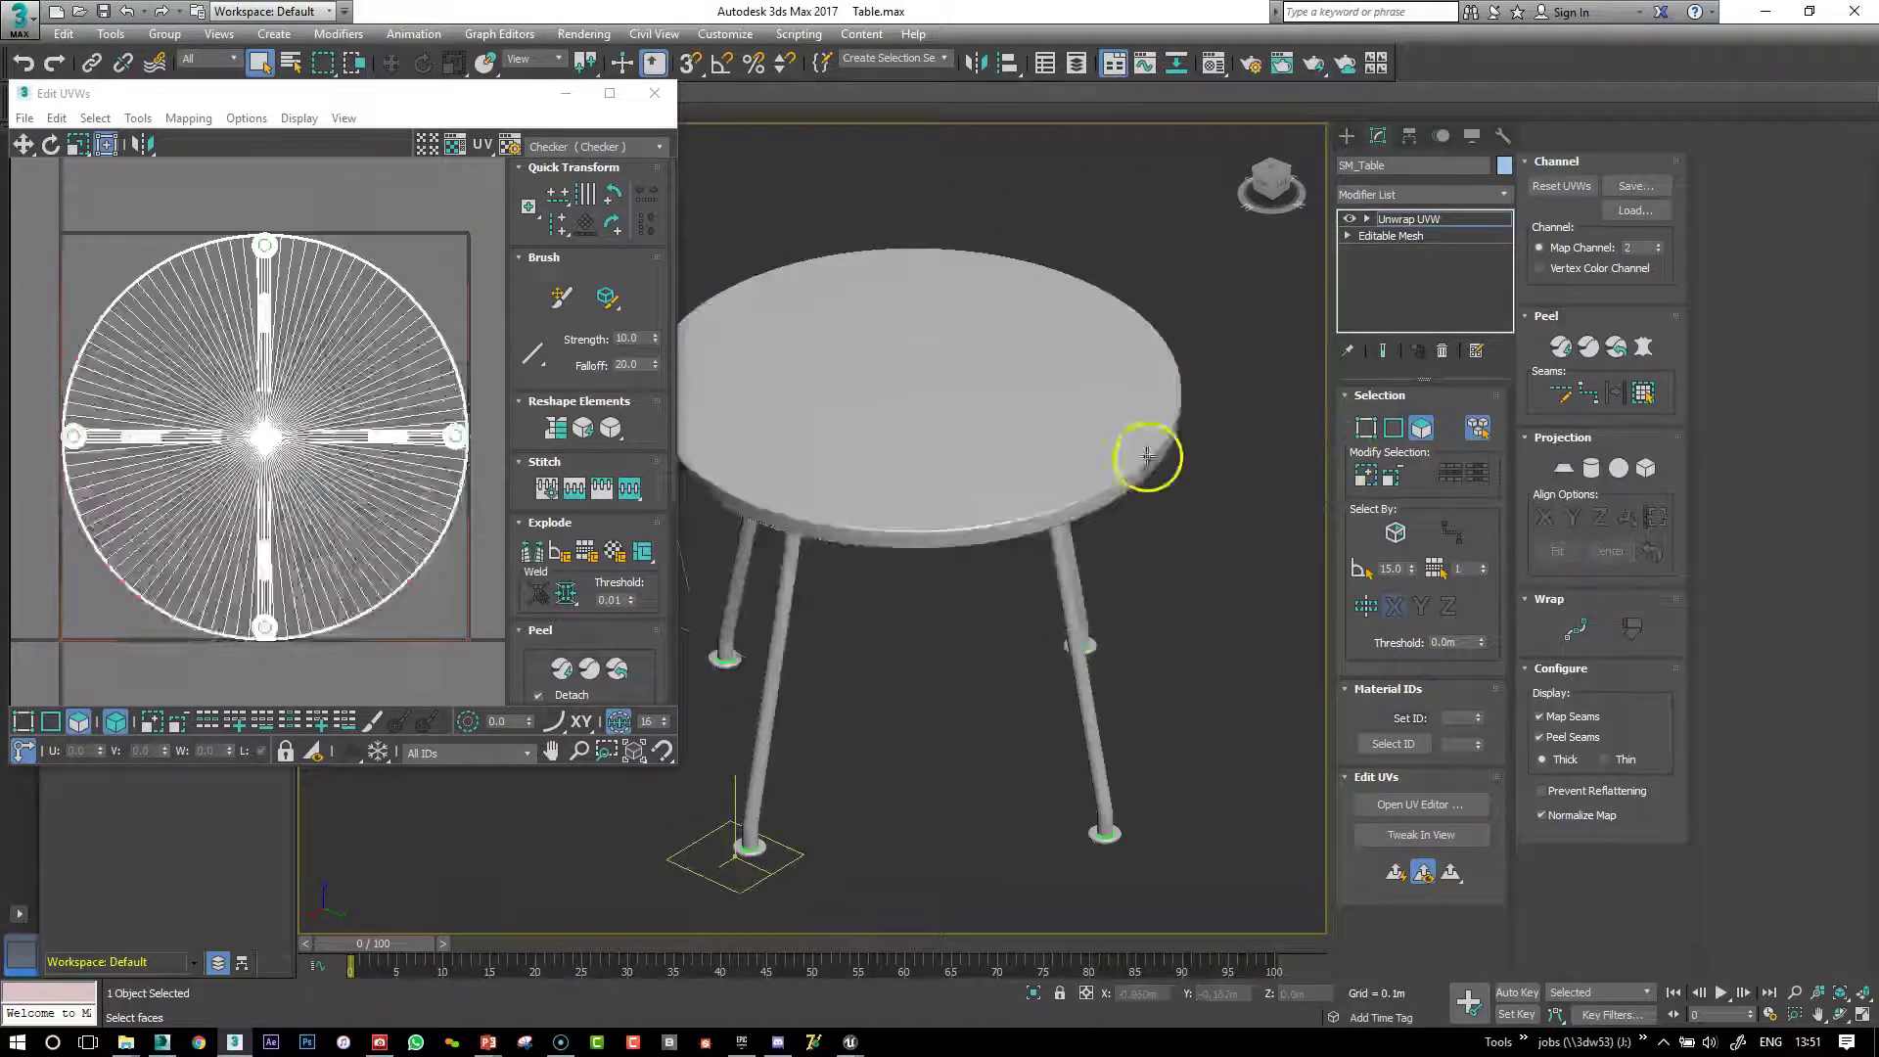
click(1149, 457)
alt+middle_drag(1231, 486, 1154, 445)
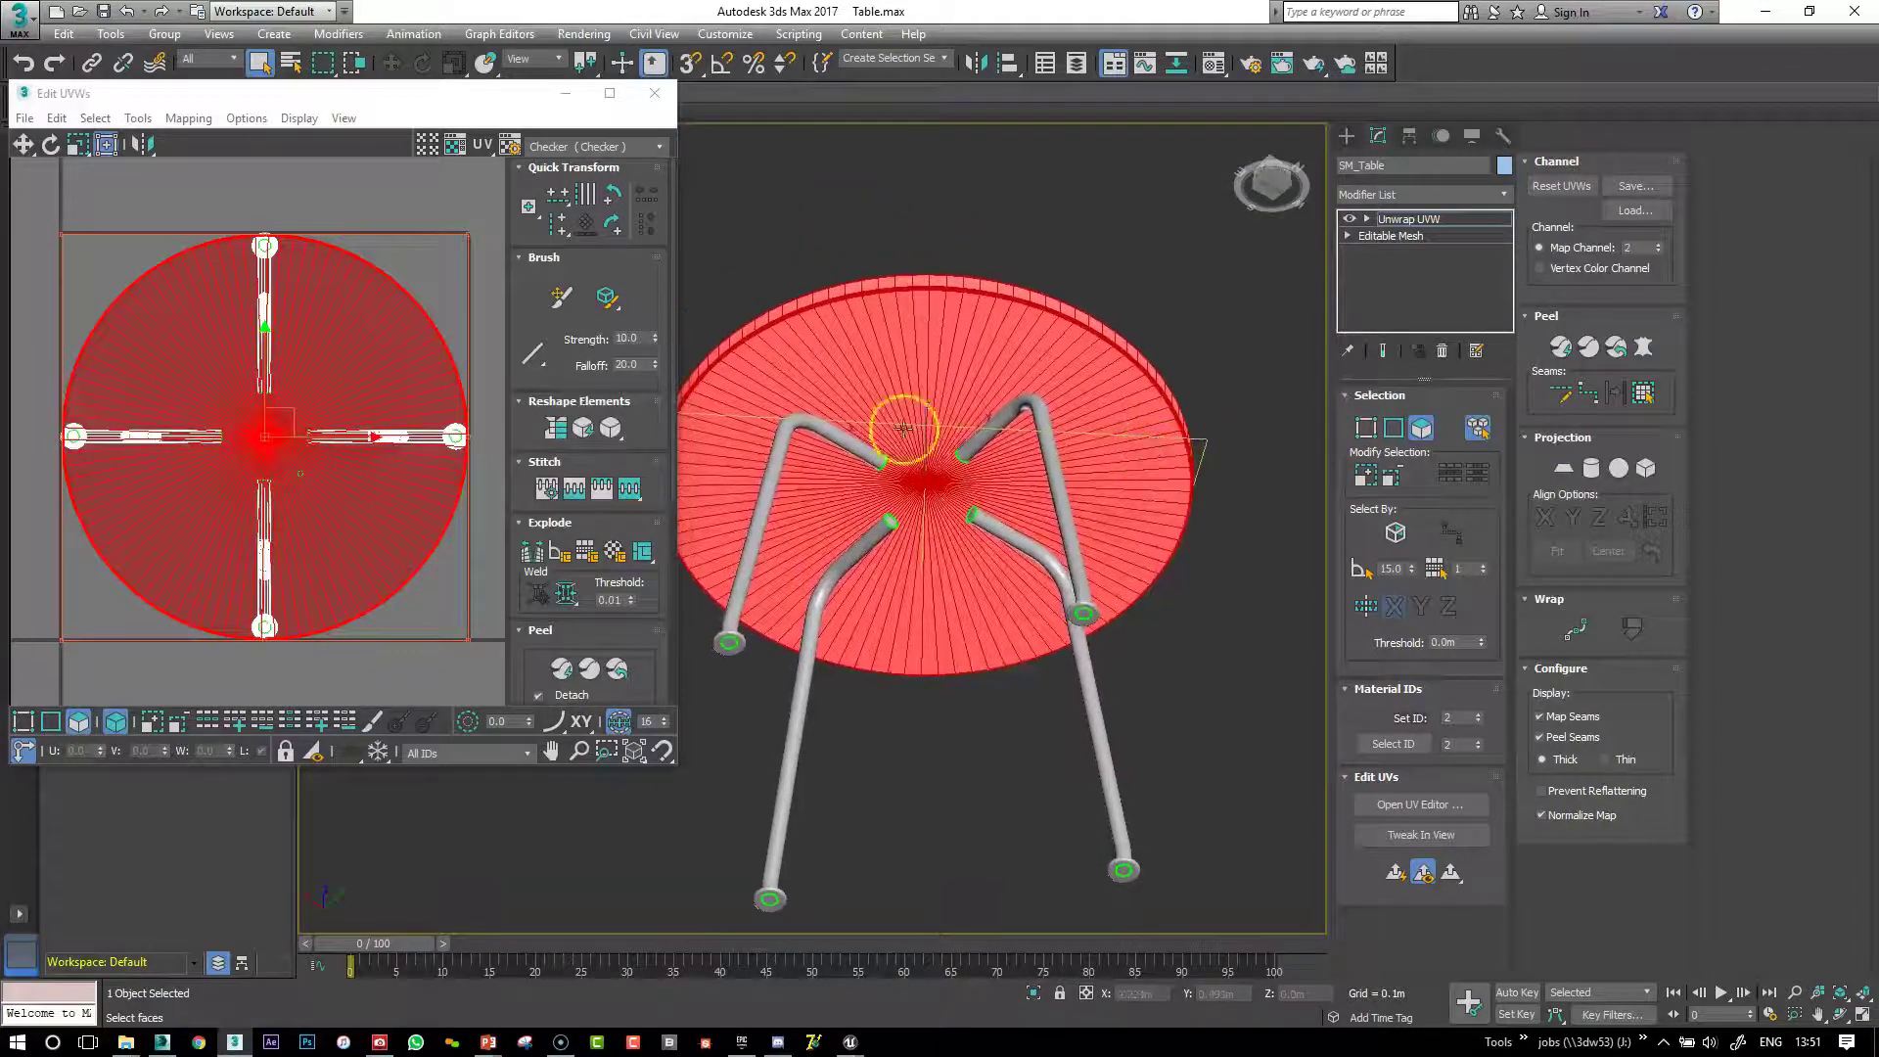
Select all UVs of the table and move them outside the UV square, diagonally beyond its upper-right corner
scroll(293, 384, down, 5)
key(ctrl+a)
drag(325, 374, 445, 213)
click(426, 323)
click(893, 349)
alt+middle_drag(931, 369, 981, 541)
Switch to edge selection with nothing selected, move the UV editor aside and set the viewport shading to Edged Faces
click(1395, 430)
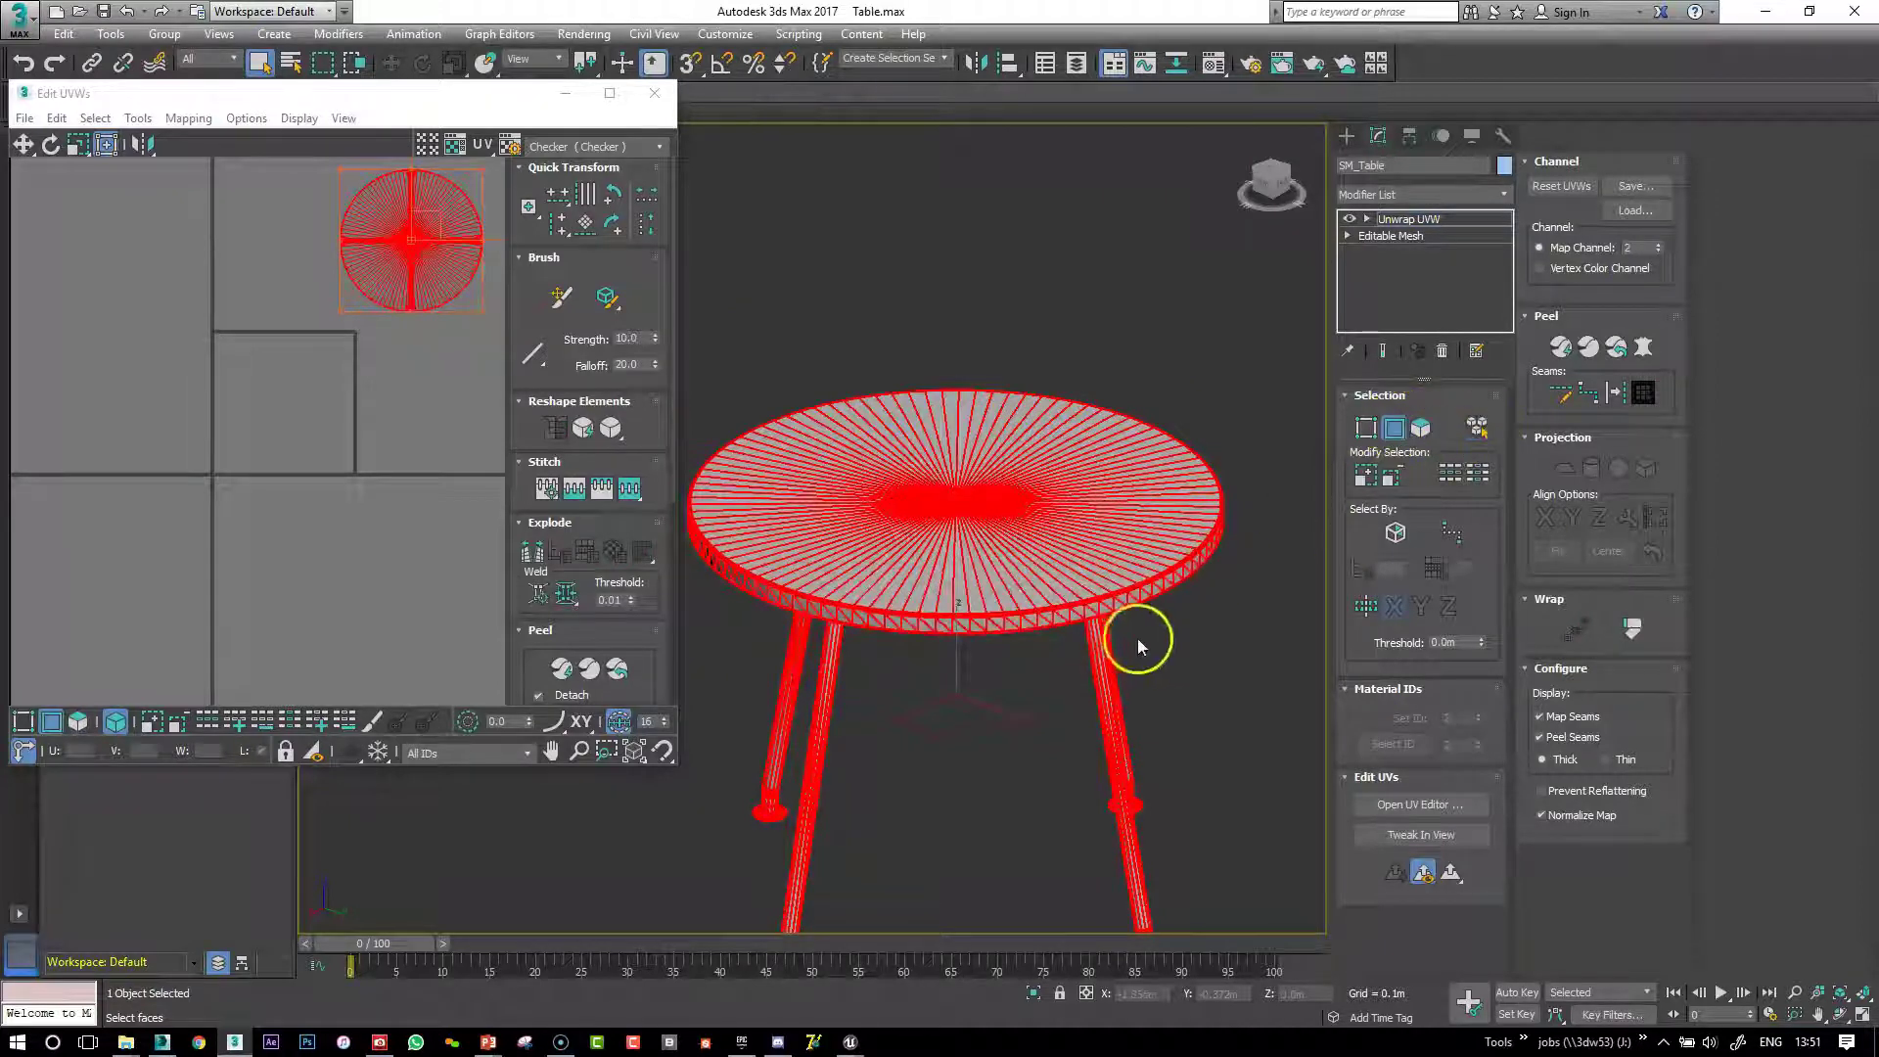
click(1174, 614)
scroll(1146, 587, up, 3)
drag(420, 92, 378, 226)
click(518, 136)
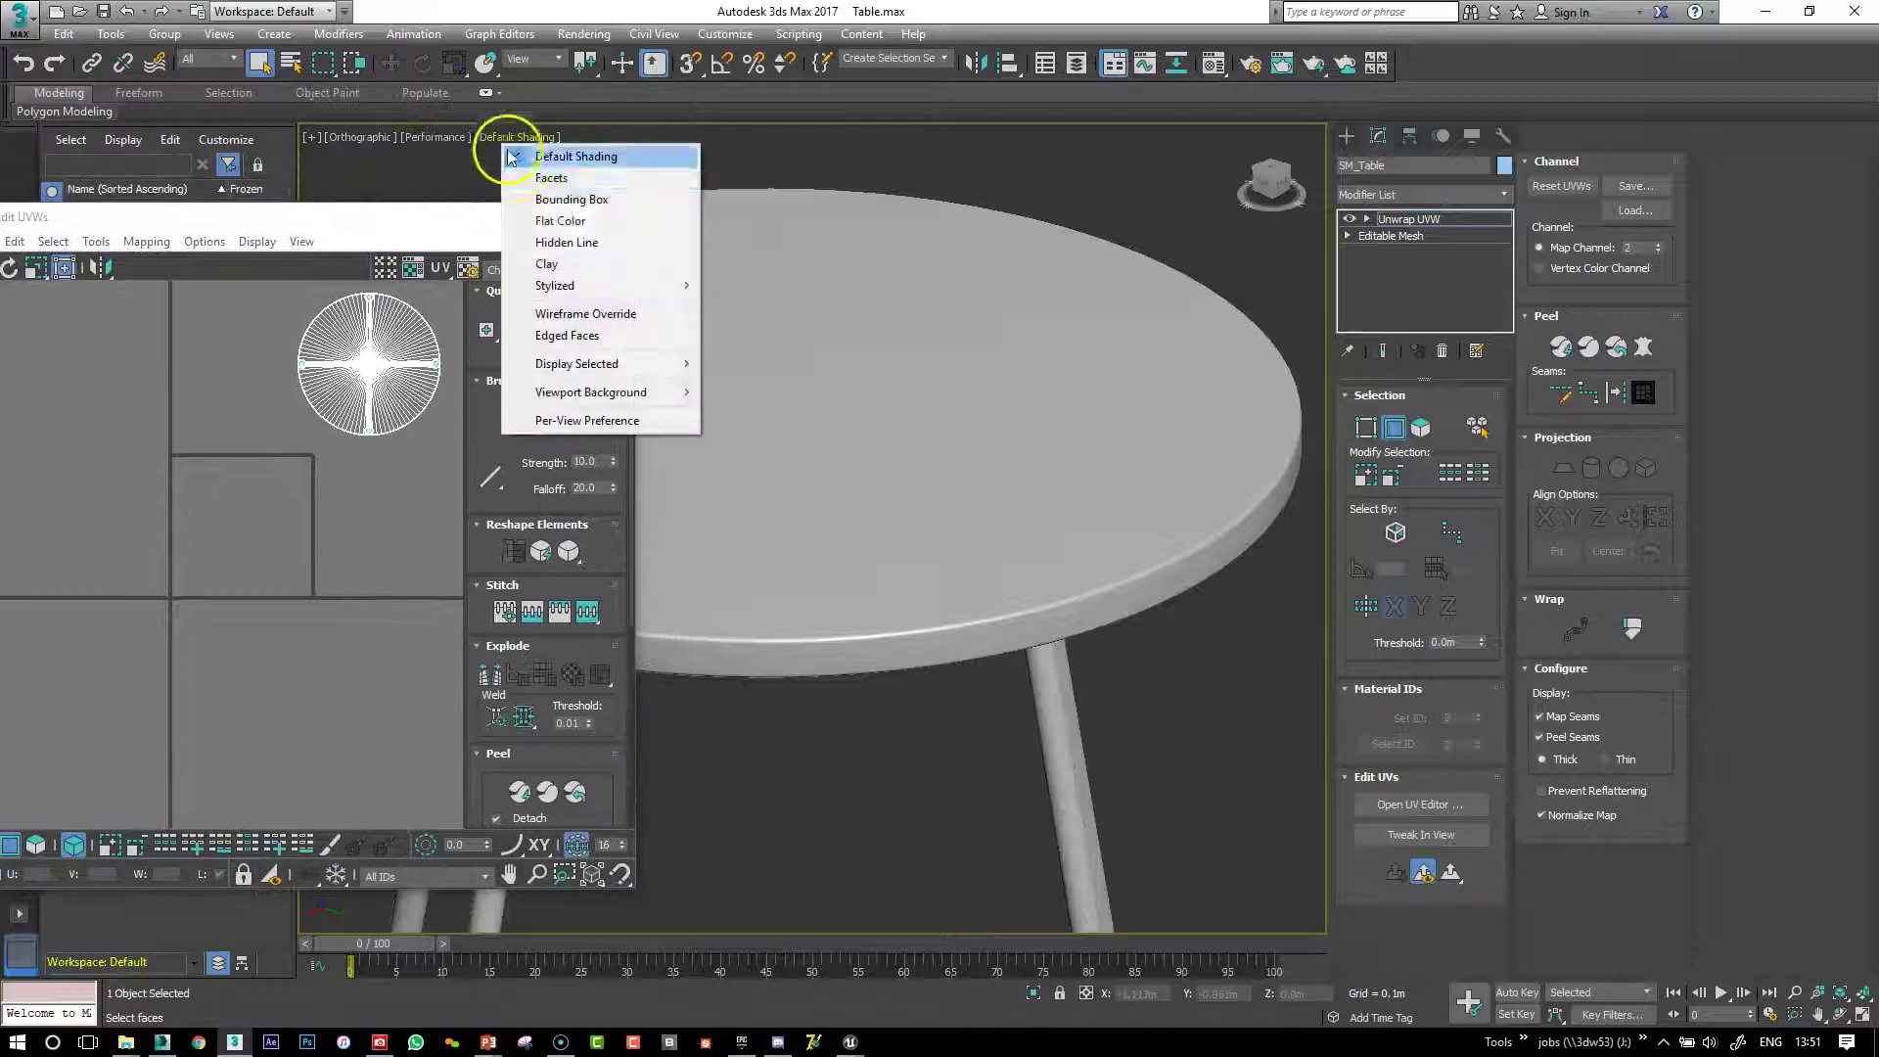
click(558, 335)
Select the full edge loop around the tabletop's underside and convert it into a seam
scroll(1027, 532, up, 4)
scroll(1044, 549, down, 4)
alt+middle_drag(1060, 579, 1084, 524)
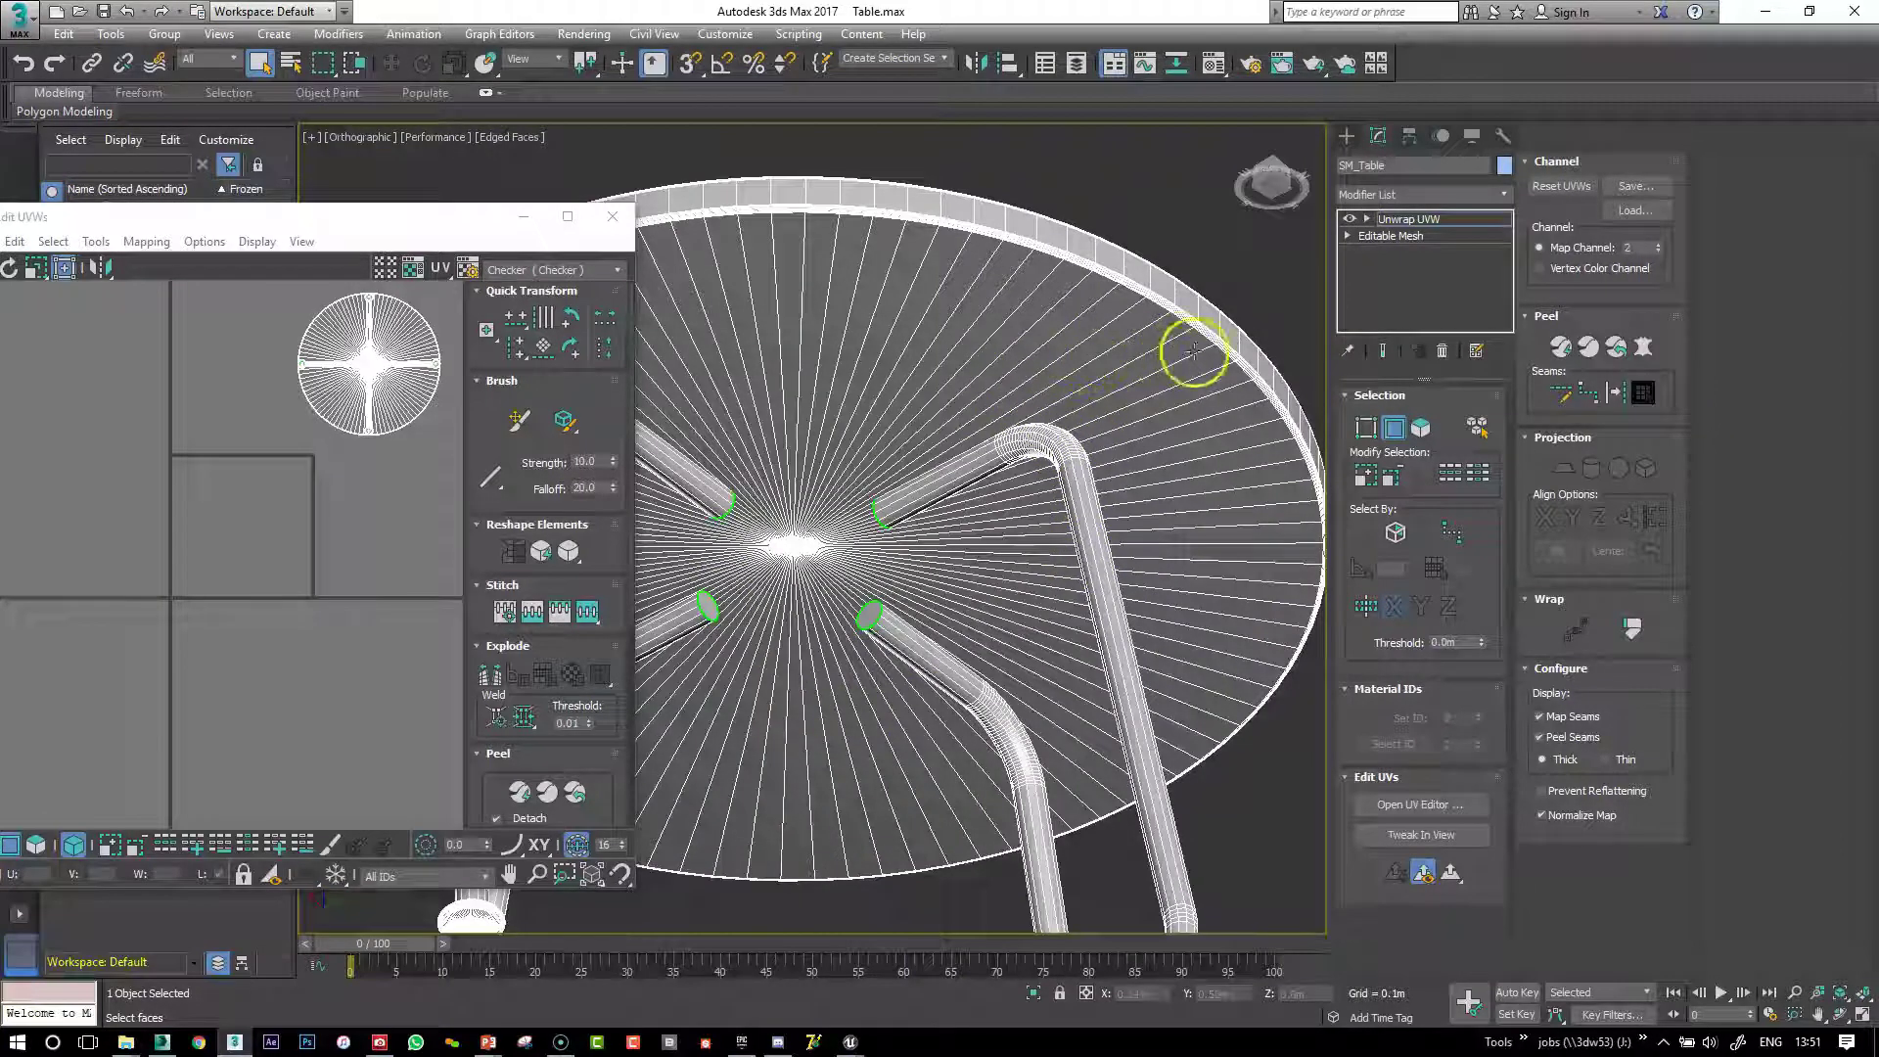
scroll(1184, 419, up, 2)
scroll(1184, 418, up, 2)
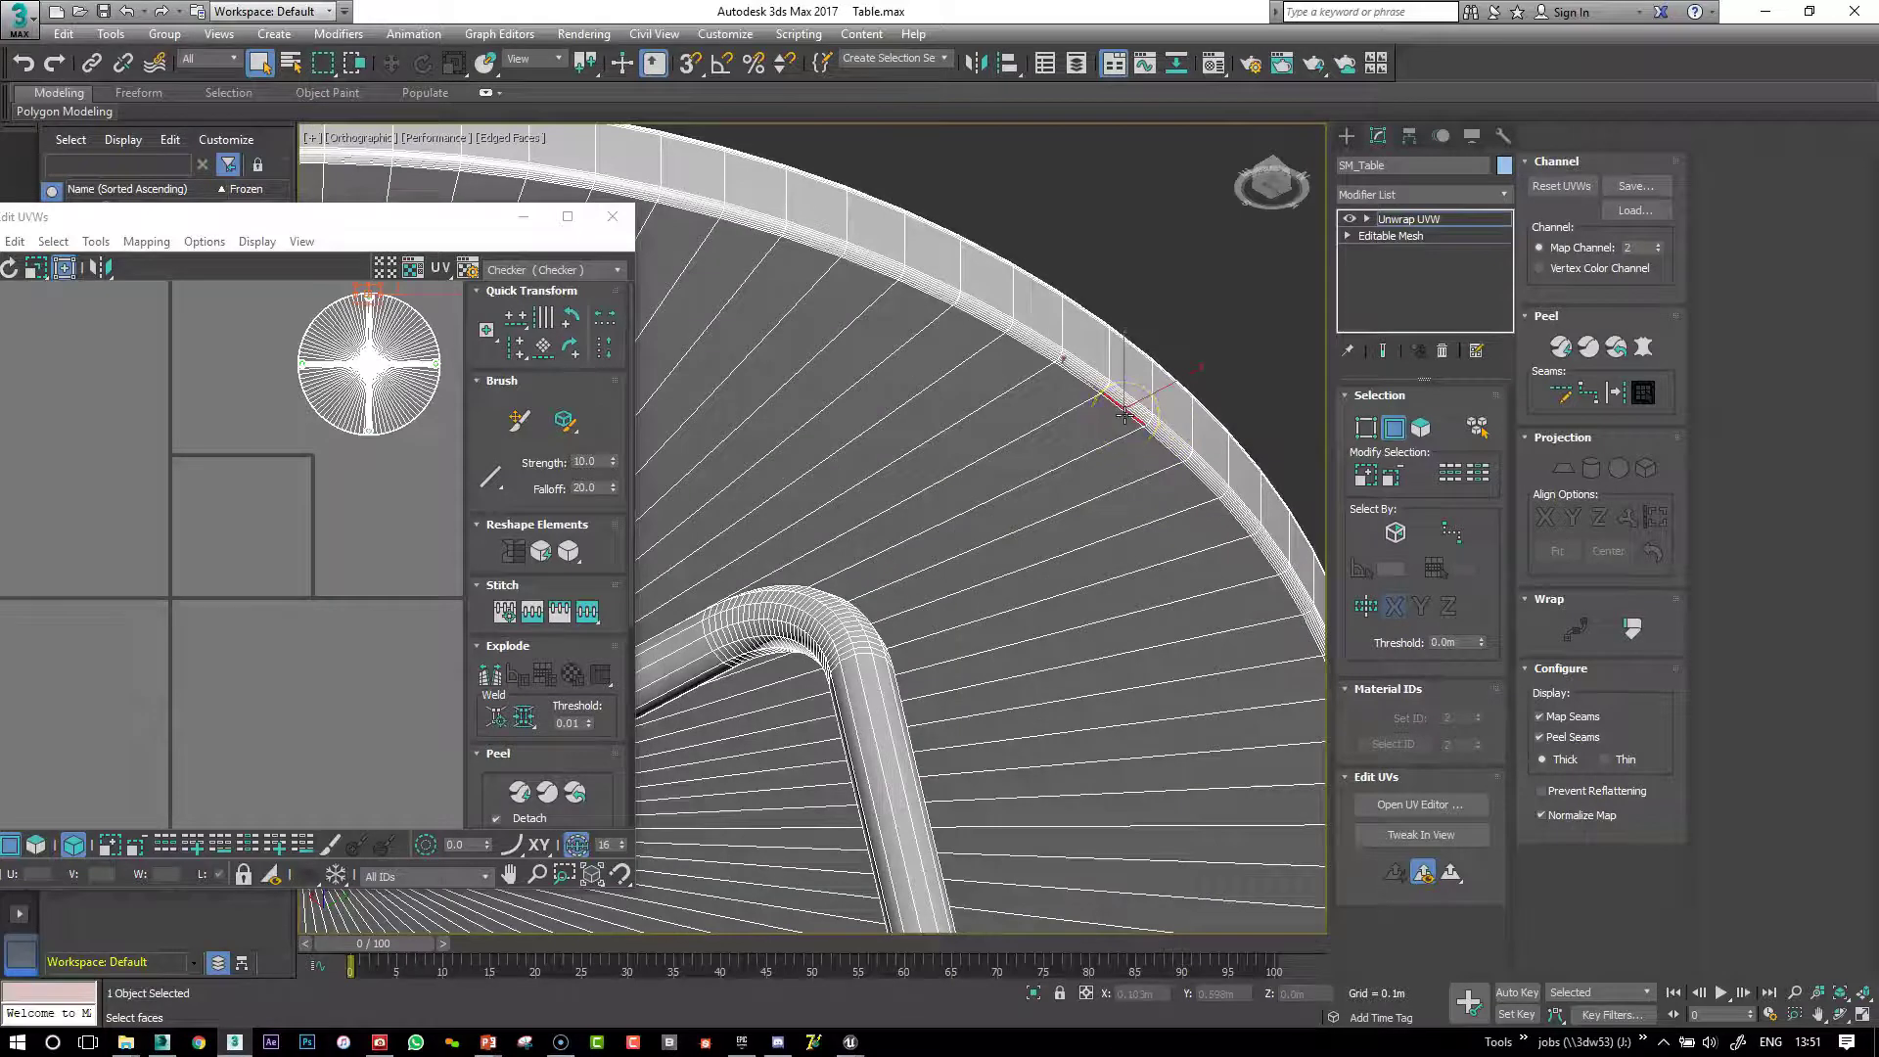
click(1449, 473)
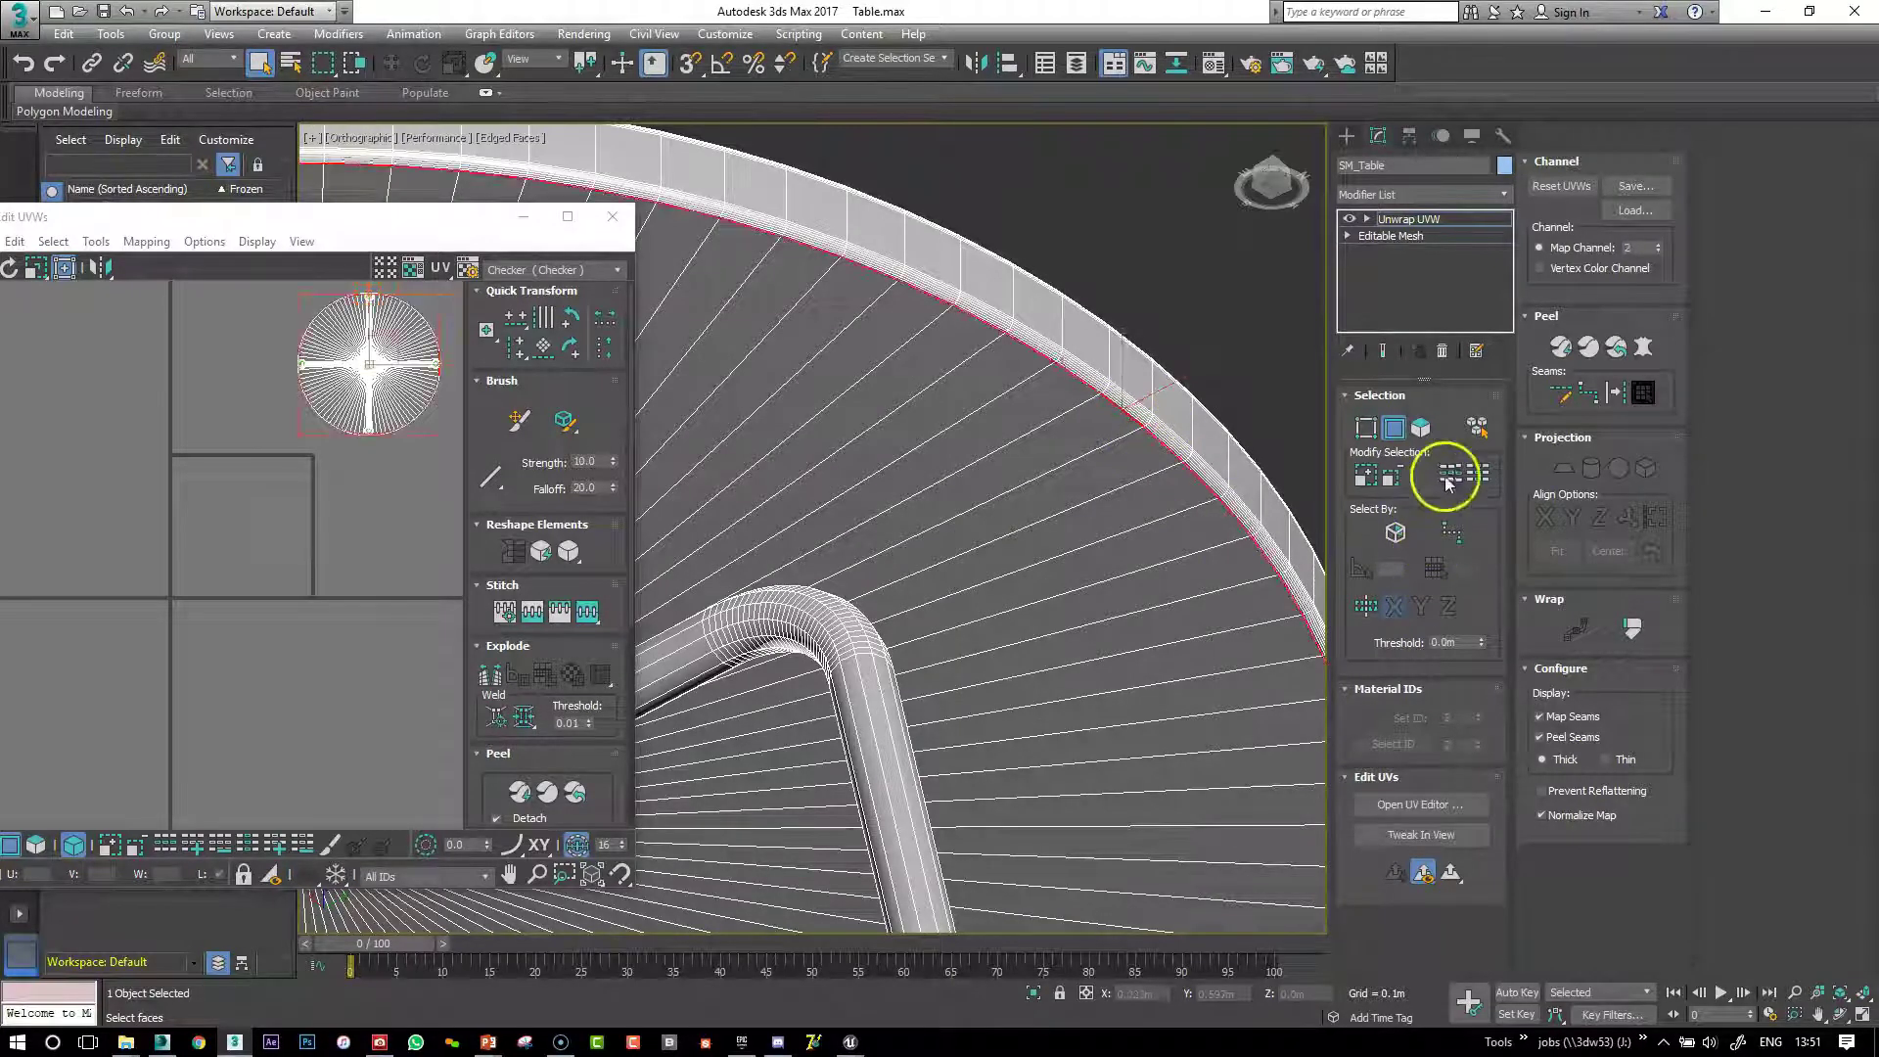
scroll(1057, 511, down, 5)
middle_drag(1057, 511, 1104, 503)
click(1643, 392)
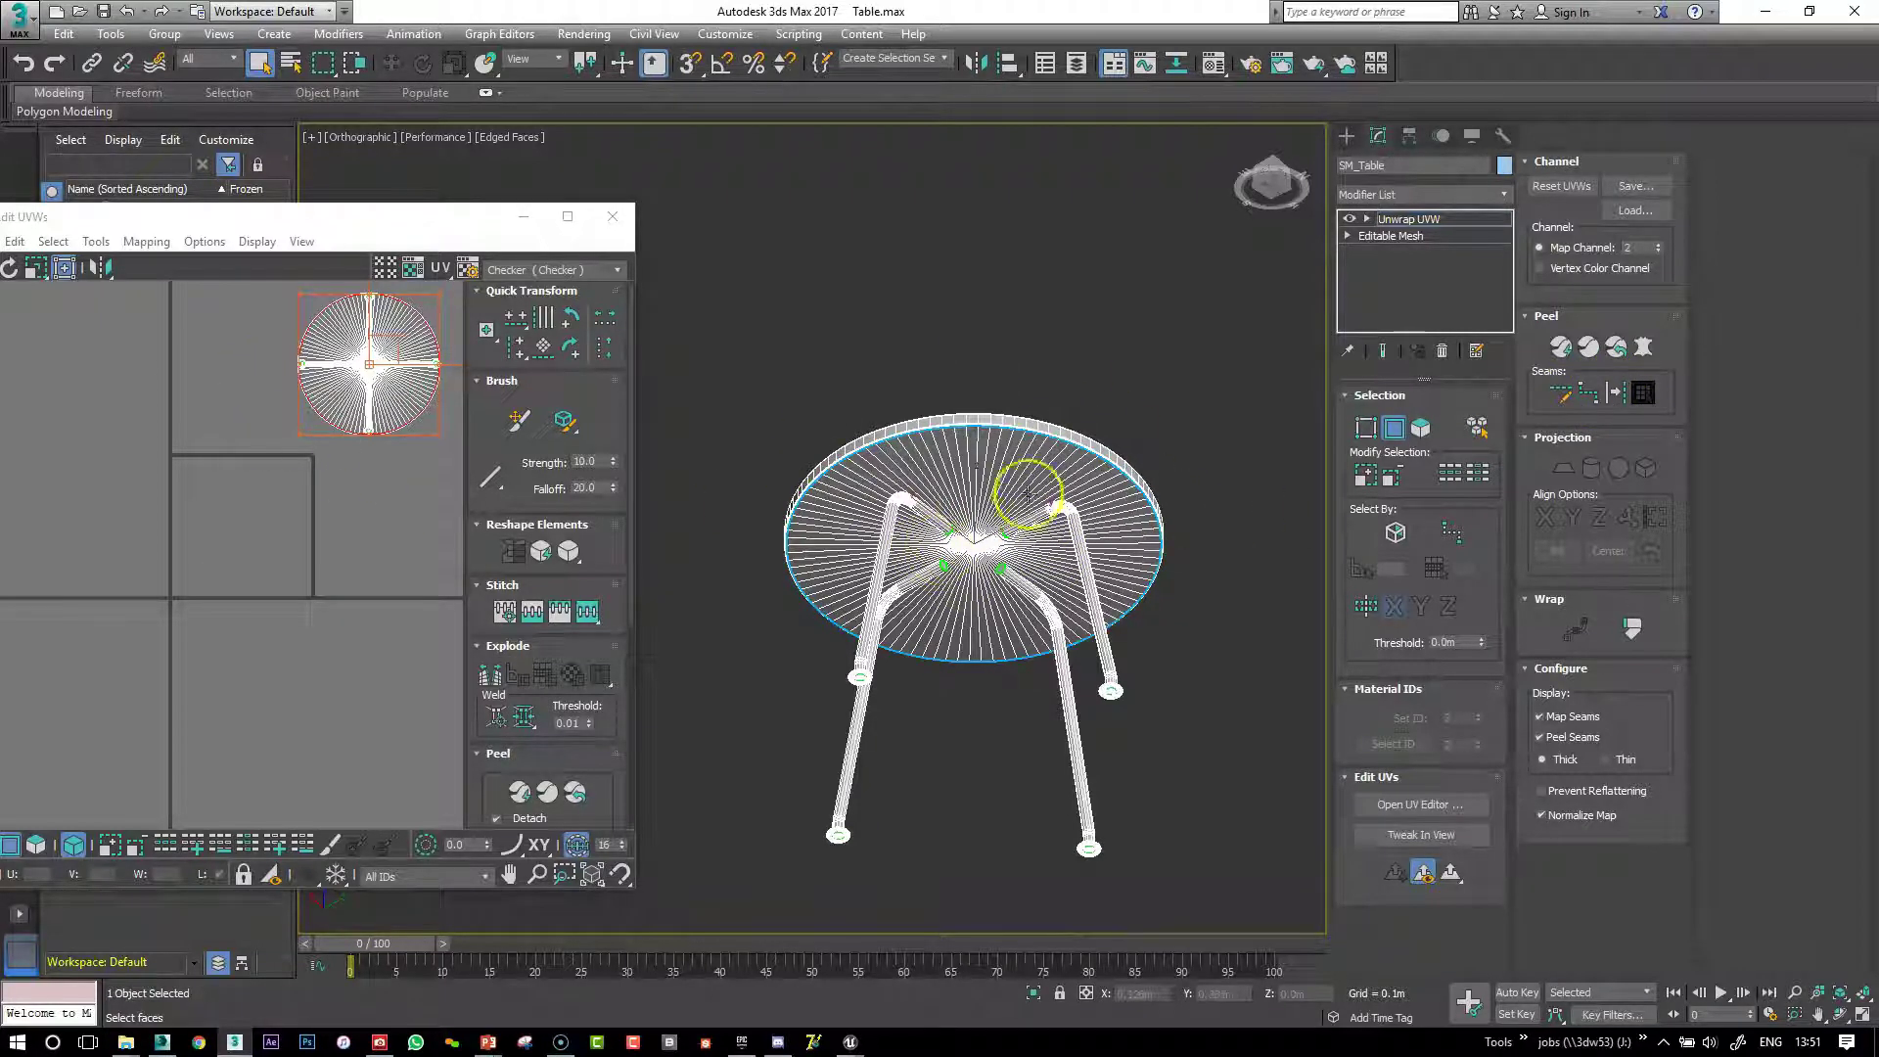
Select three spaced radial edges on the tabletop's upper face, with Ignore Backfacing turned on
scroll(1023, 380, up, 5)
mouse_move(1024, 379)
alt+middle_down()
mouse_move(1000, 591)
mouse_move(1029, 385)
alt+middle_up()
click(995, 386)
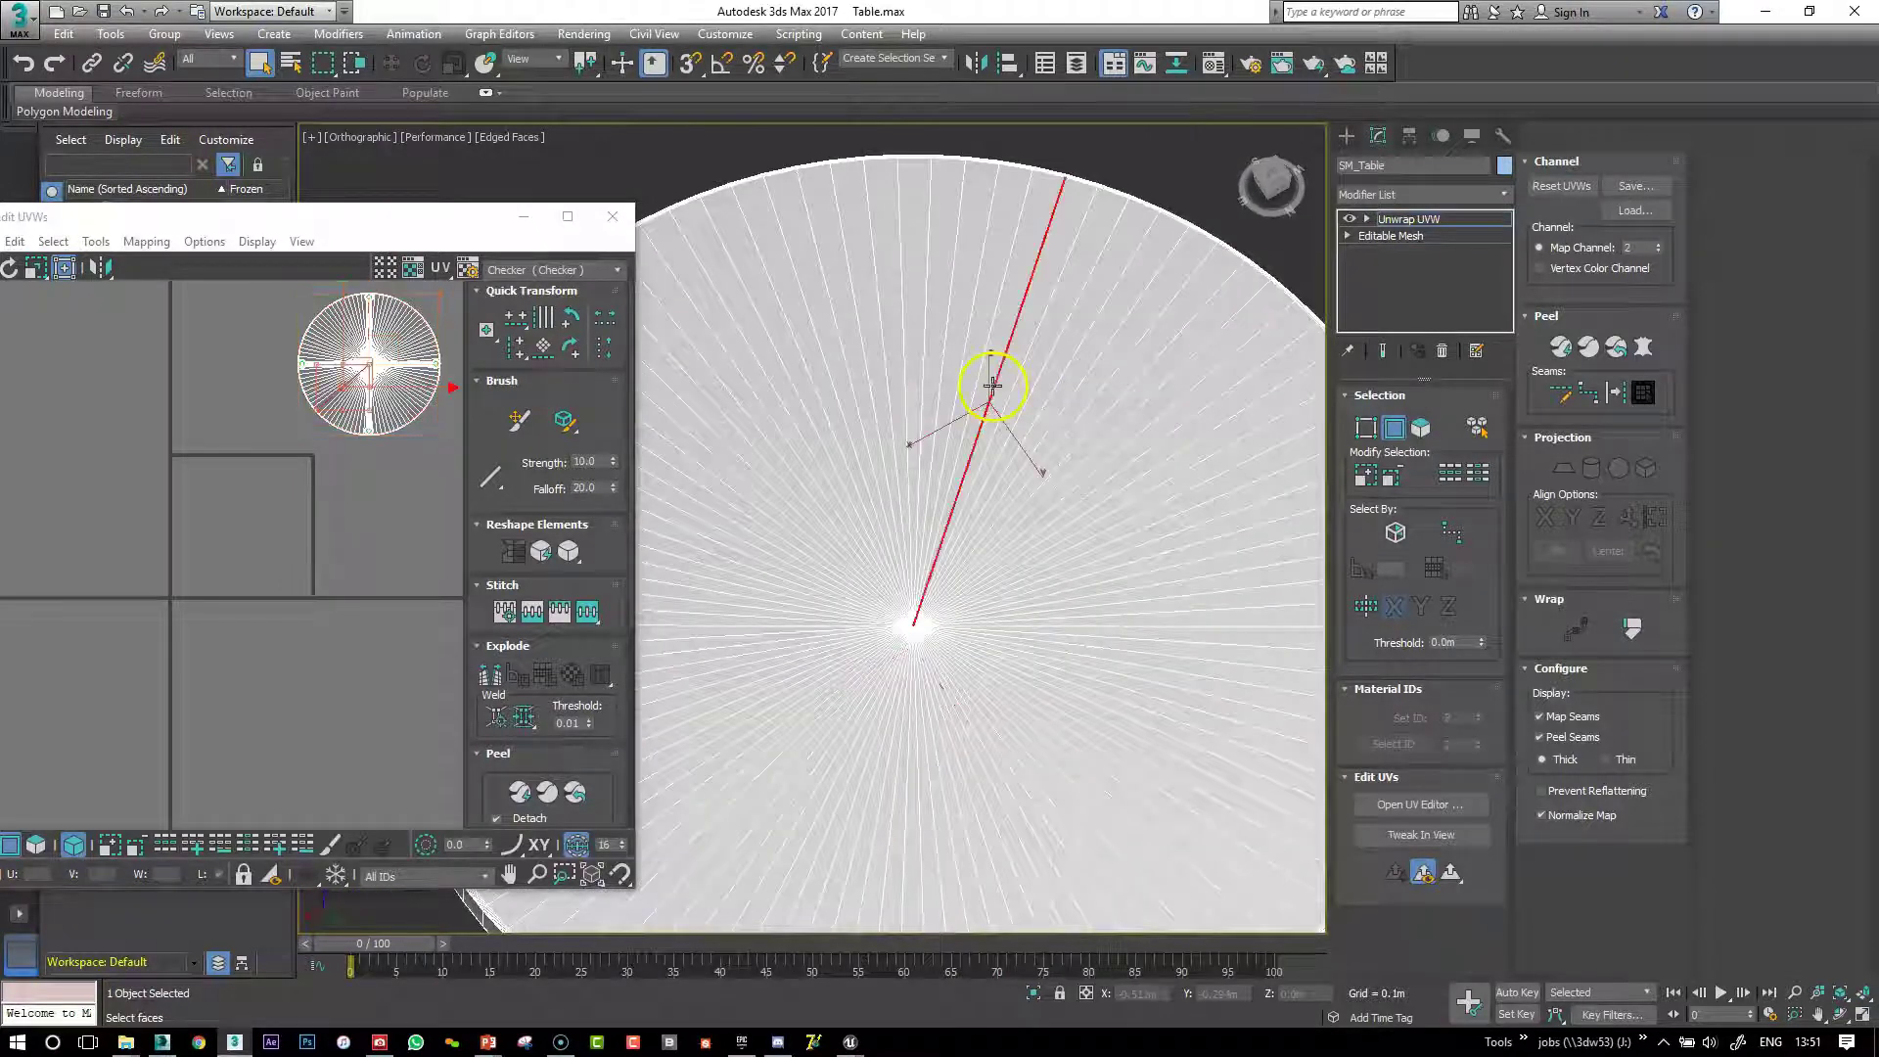
scroll(995, 475, down, 5)
scroll(1016, 489, up, 2)
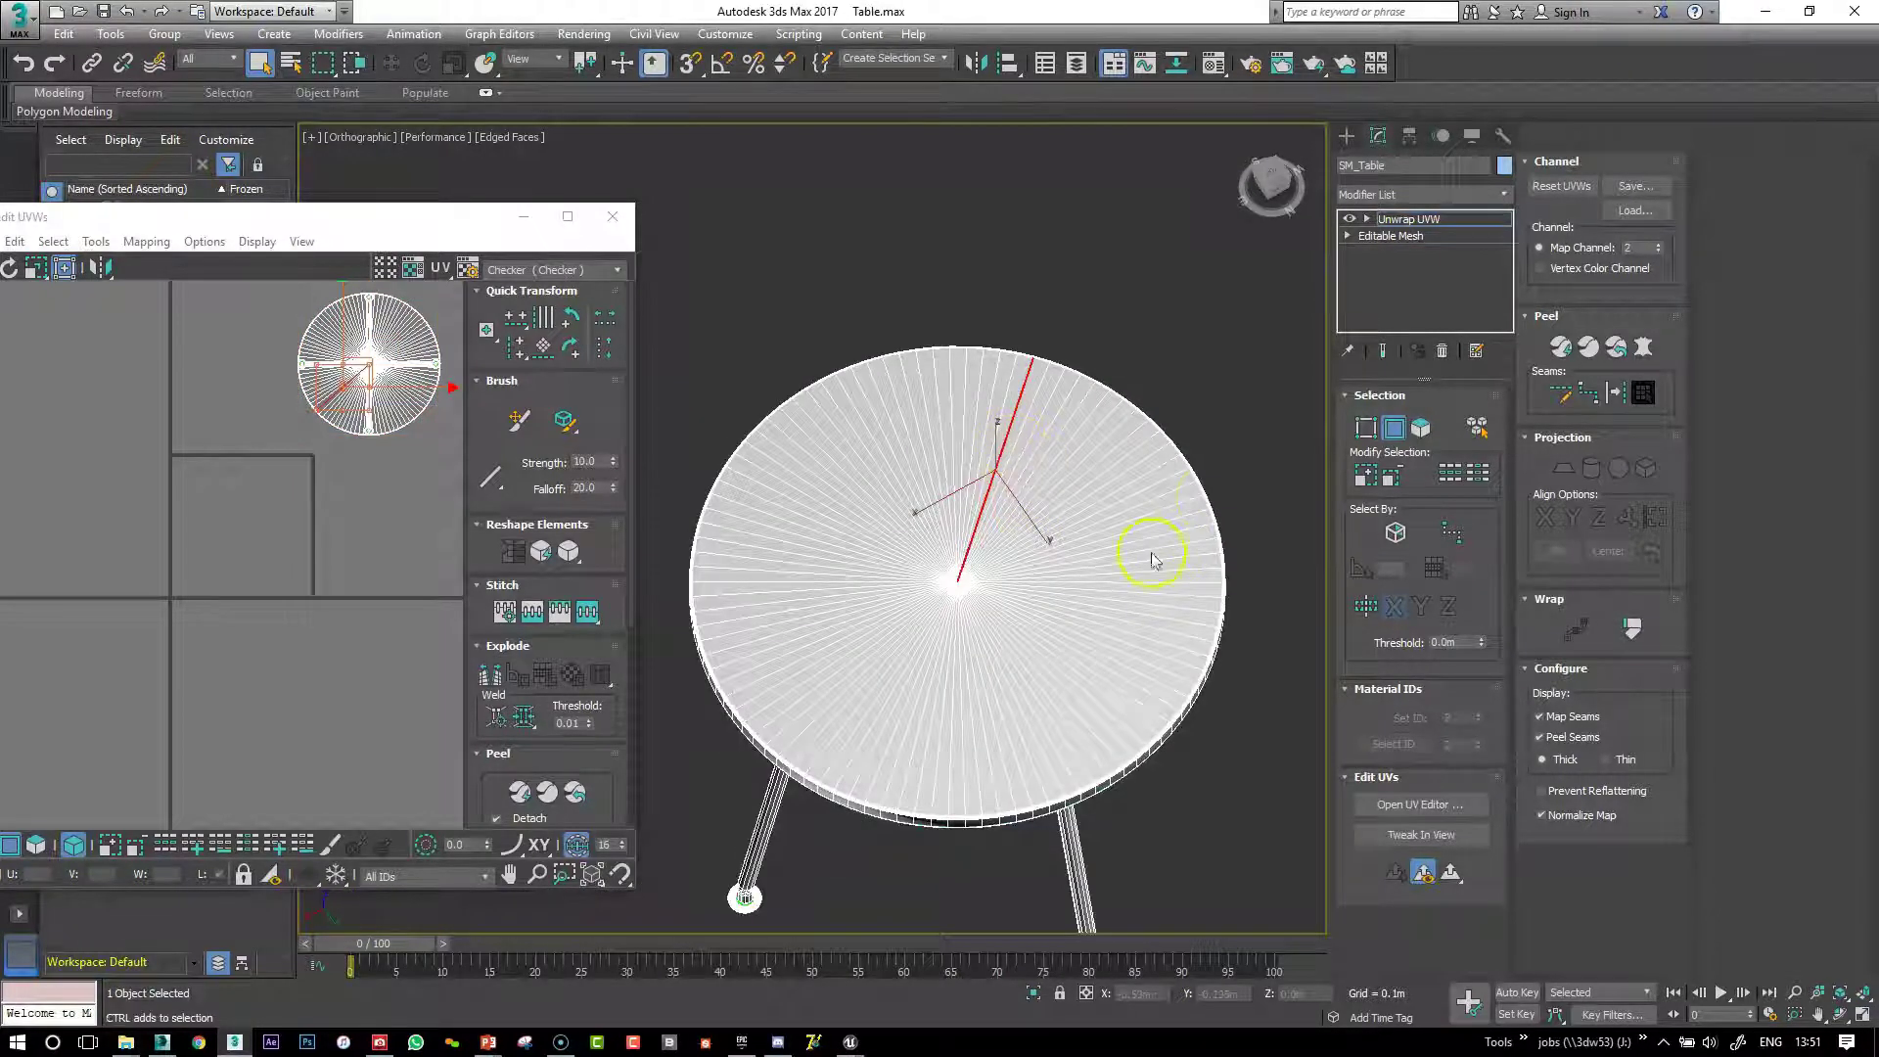
shift+click(1150, 520)
ctrl+click(1119, 690)
click(1395, 532)
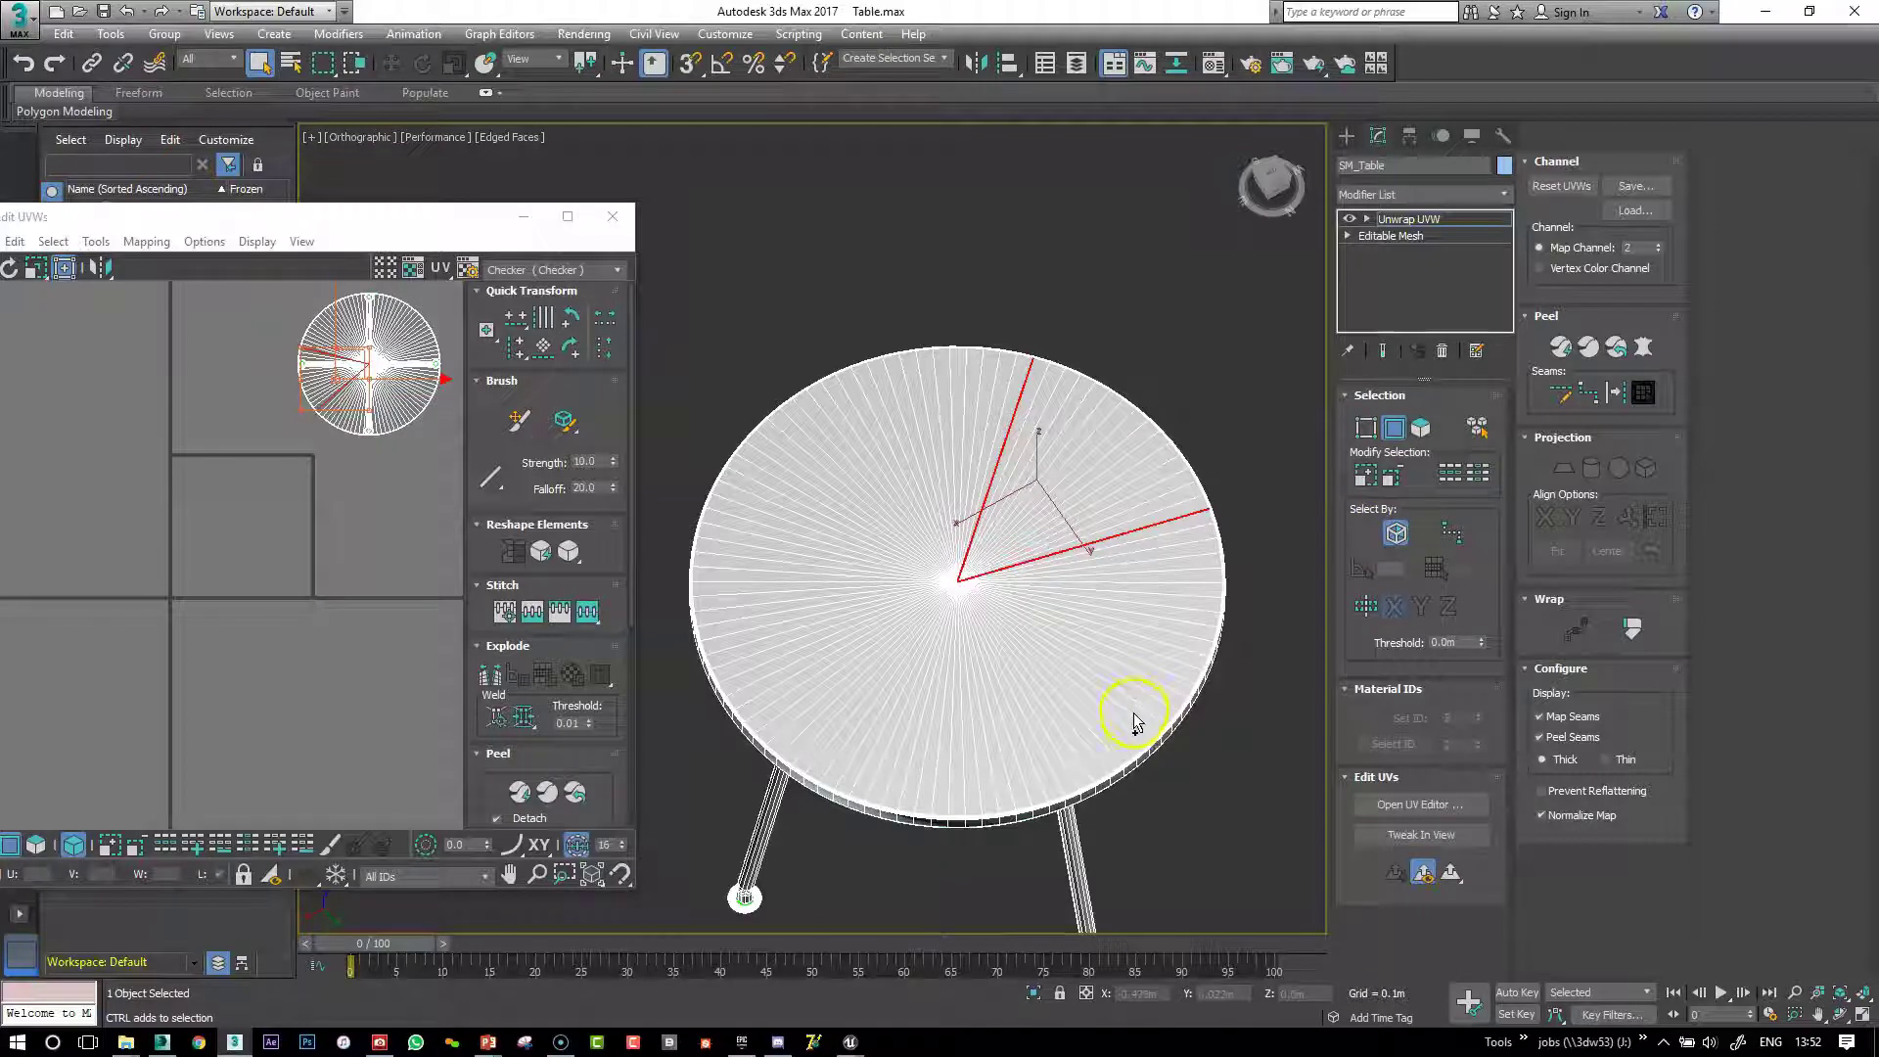
shift+click(1164, 725)
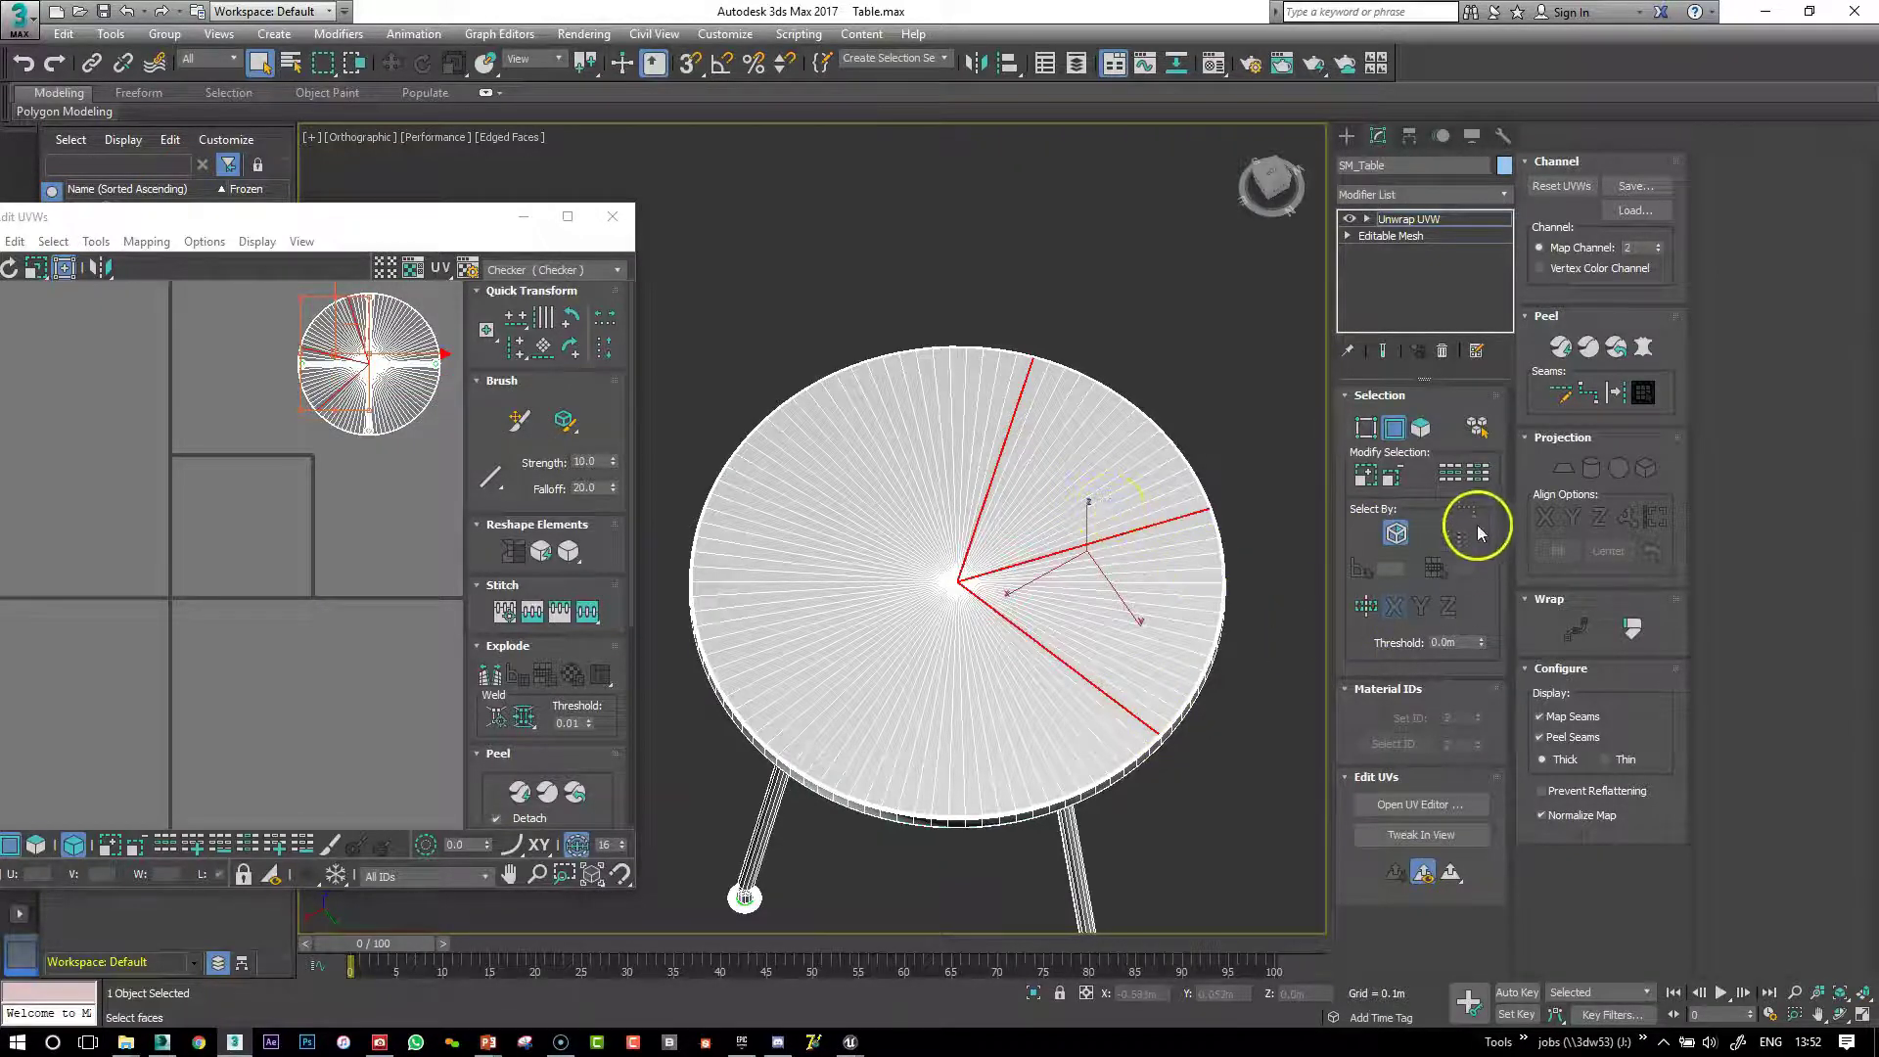
Loop-extend the radial edge selection across the tabletop, keep only the short vertical rim edges and convert them into seams
click(1451, 478)
alt+middle_drag(1099, 671, 1103, 623)
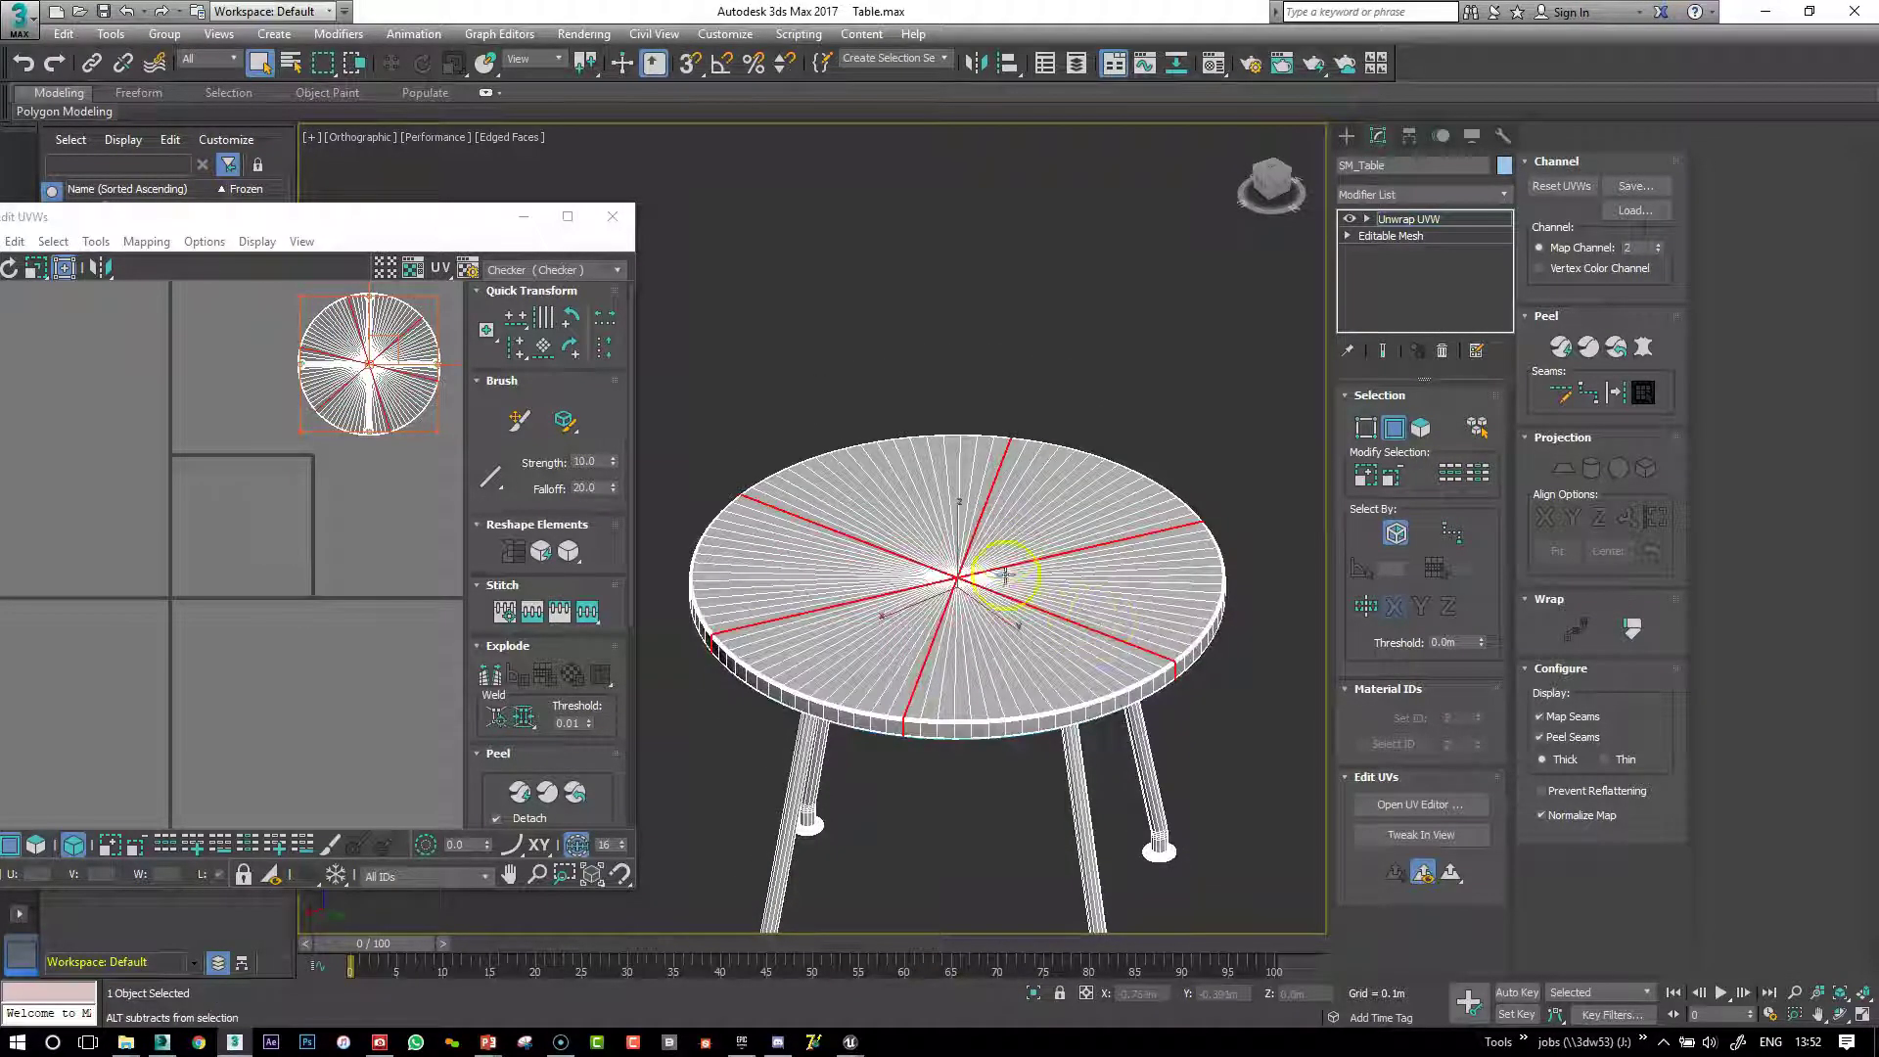
click(1028, 551)
alt+middle_drag(999, 634, 940, 650)
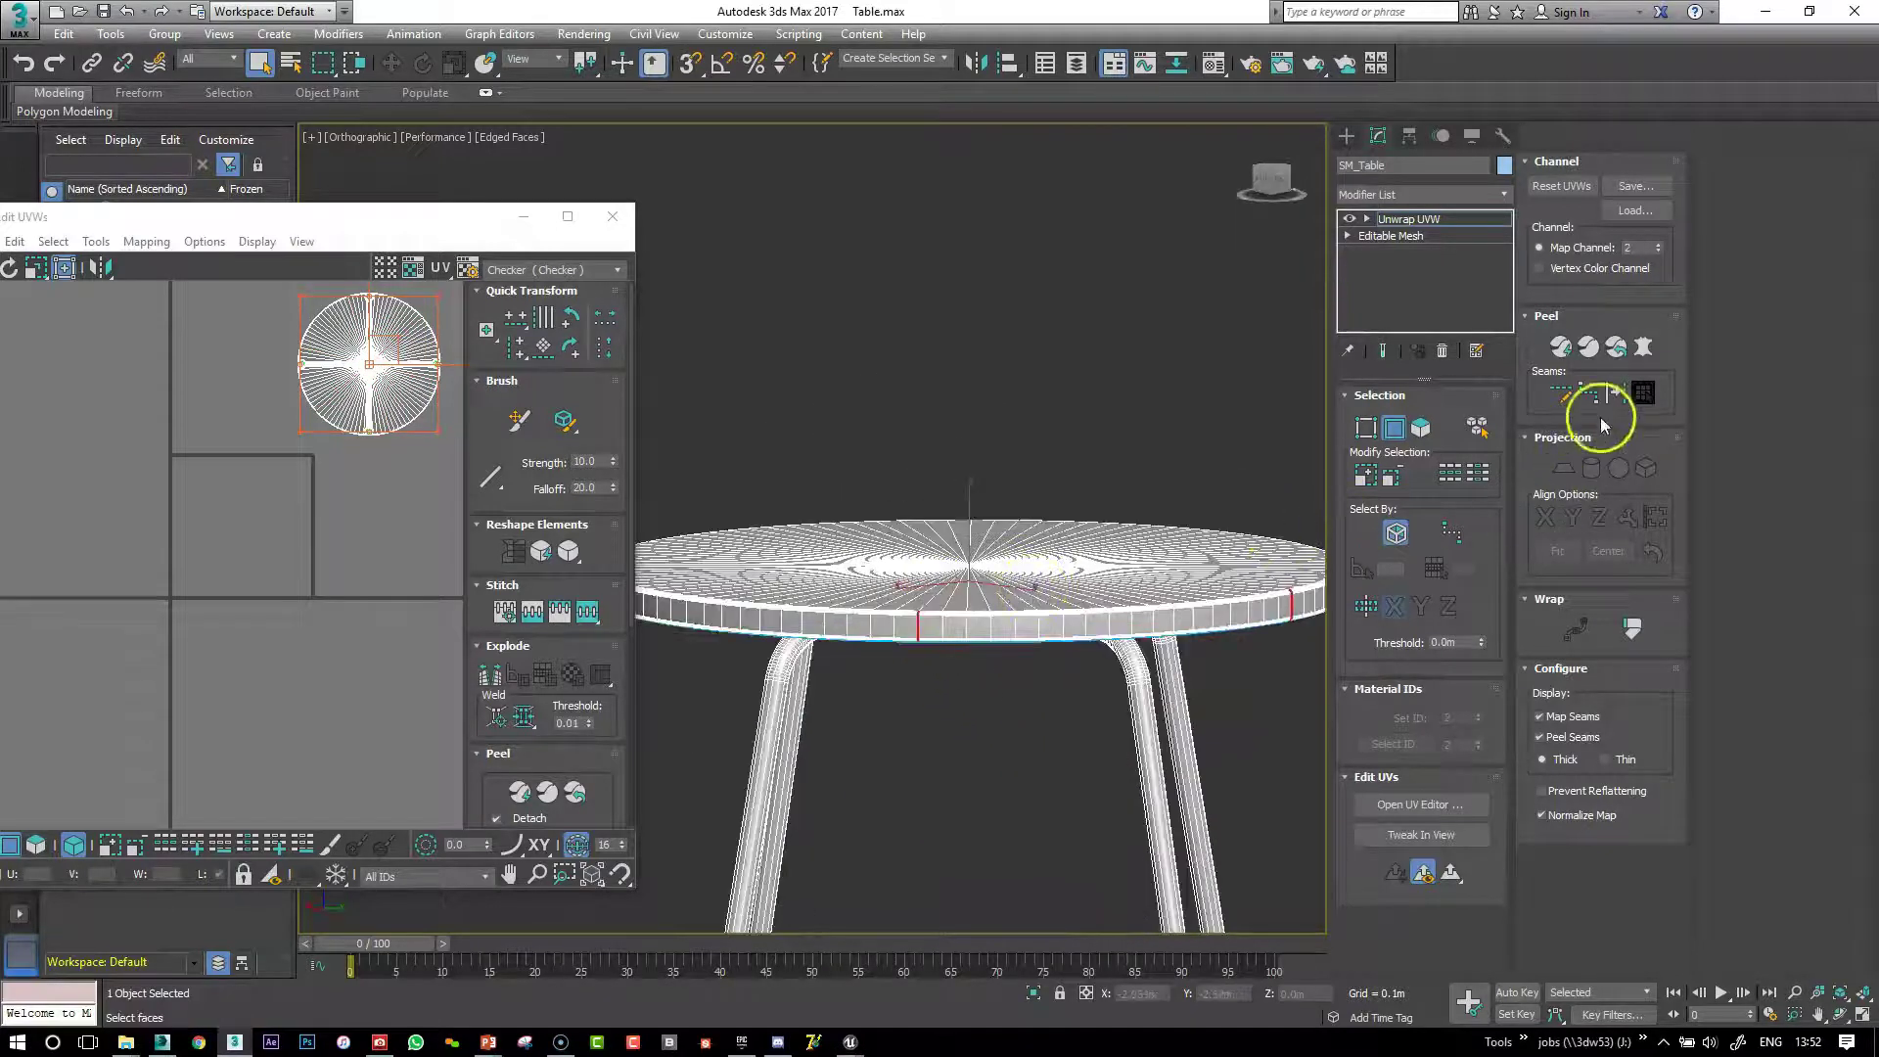
alt+middle_drag(1022, 590, 1028, 630)
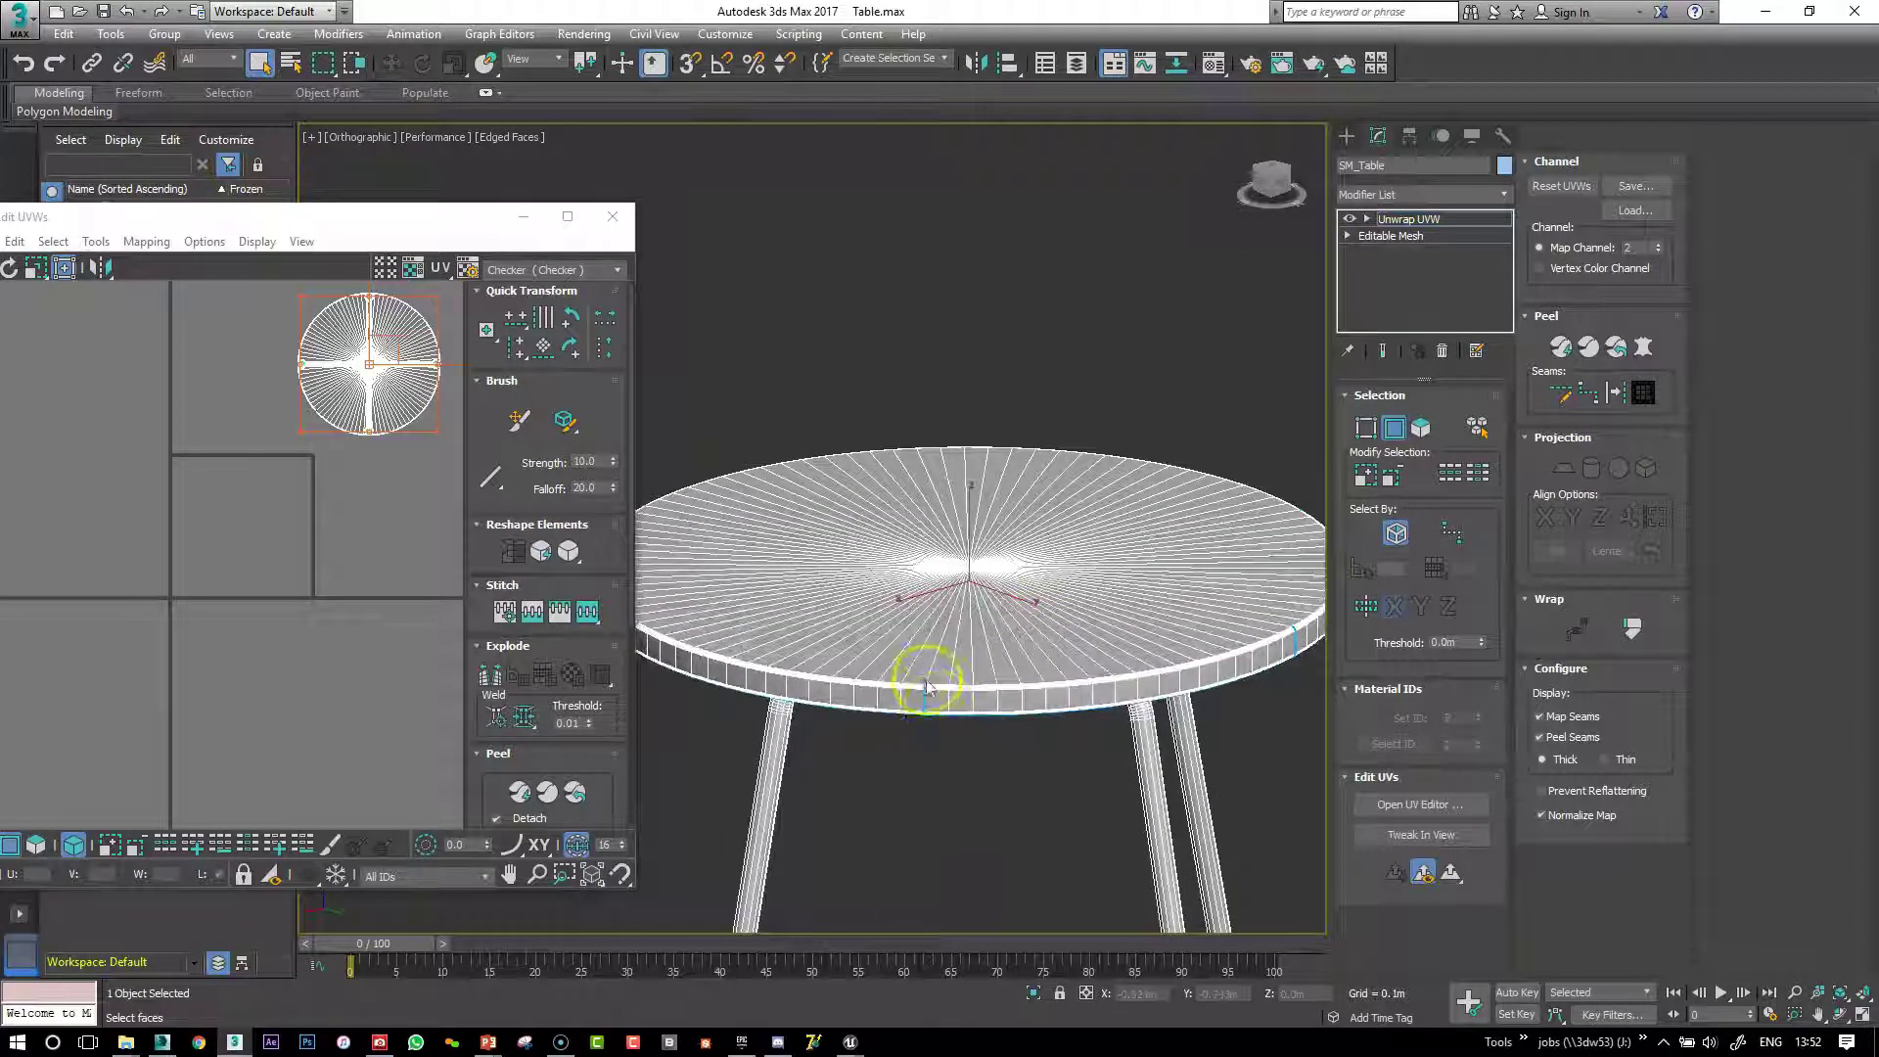
alt+middle_drag(1102, 701, 982, 702)
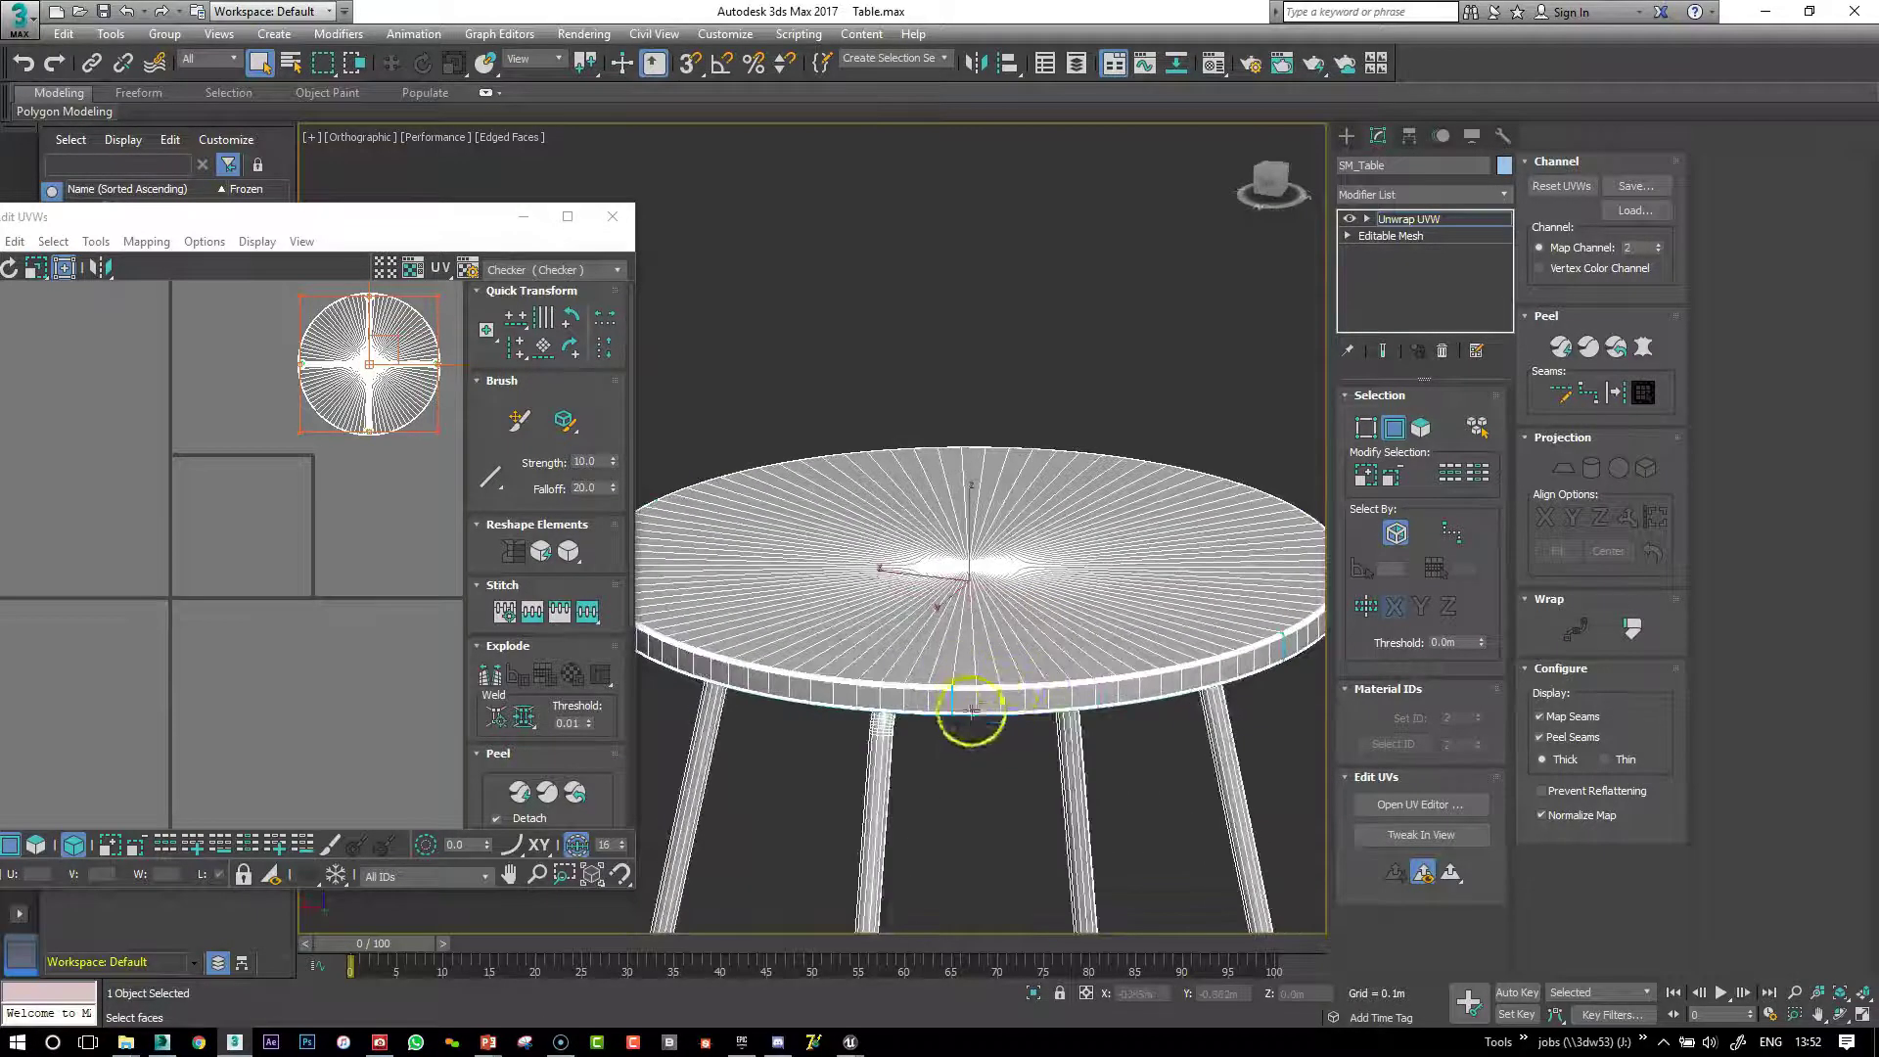
scroll(1068, 692, down, 5)
scroll(1068, 689, up, 3)
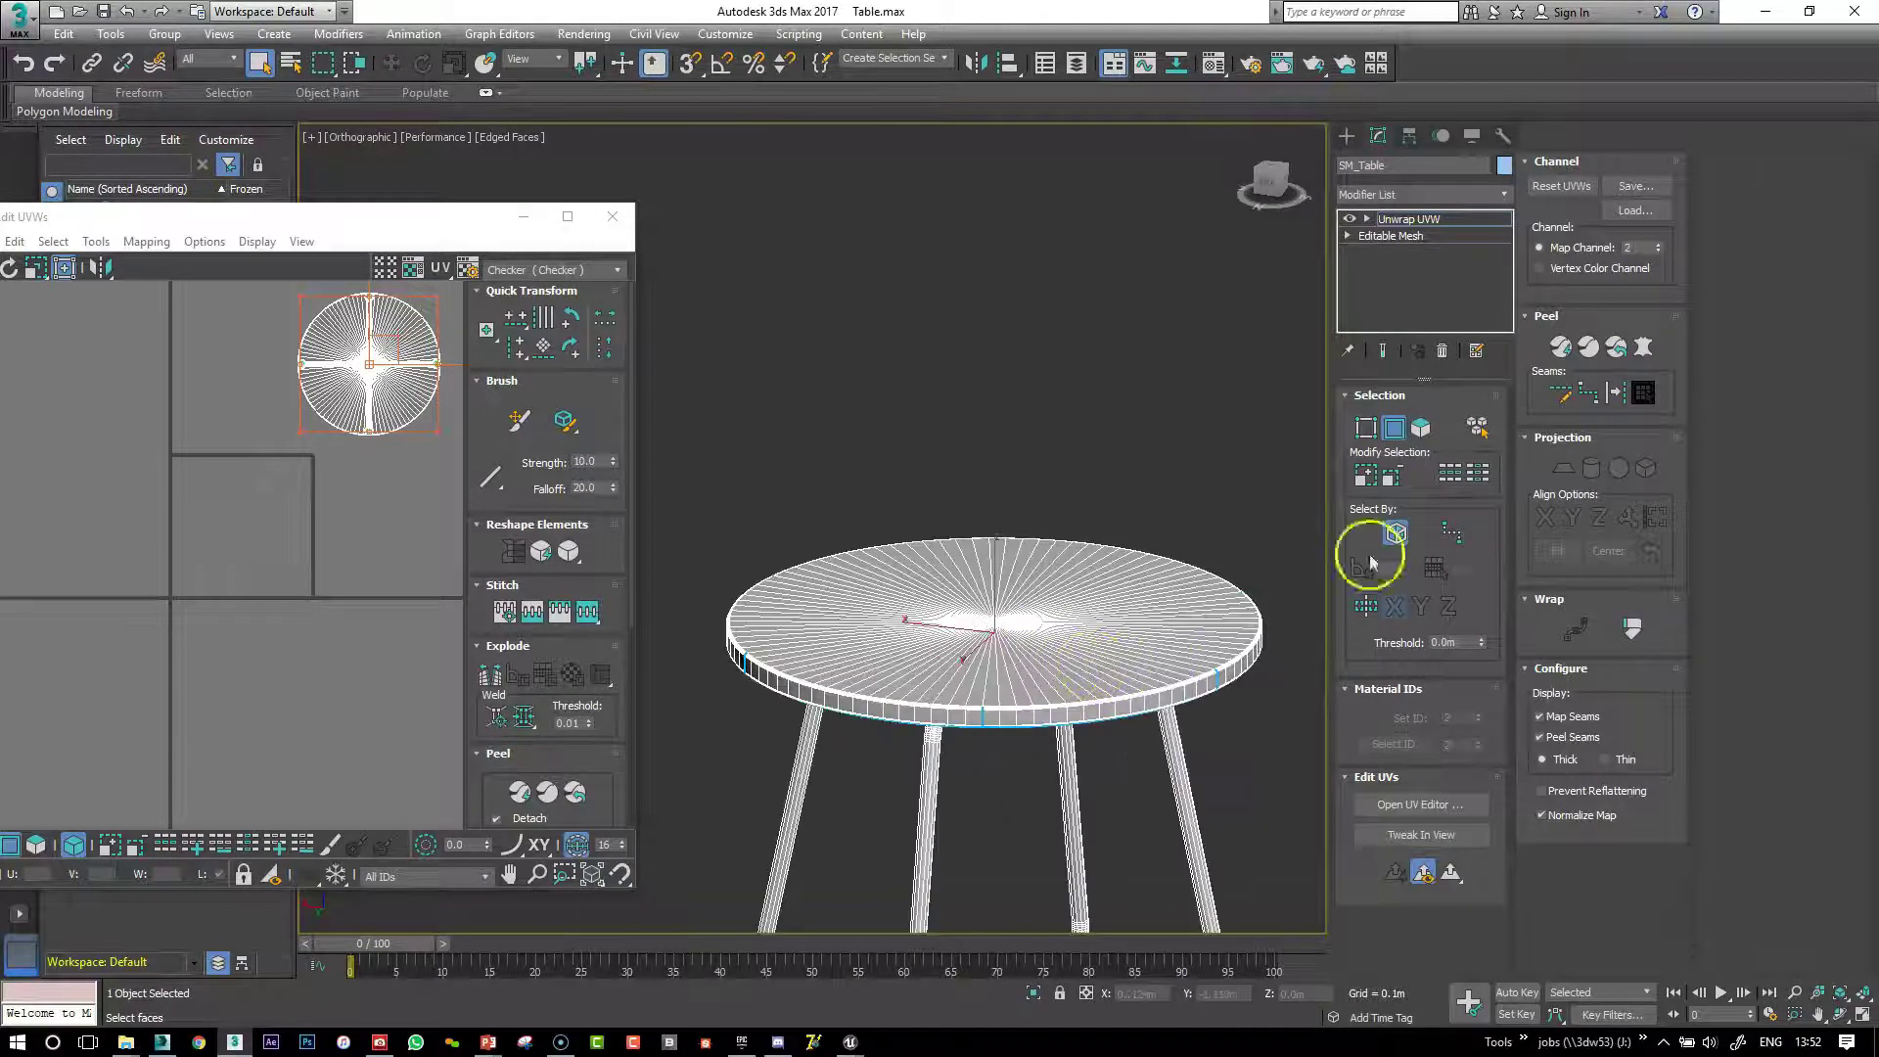
Switch to polygon selection by element and select the entire tabletop
click(1420, 428)
alt+middle_drag(1028, 719, 1150, 452)
click(1477, 427)
alt+click(1159, 551)
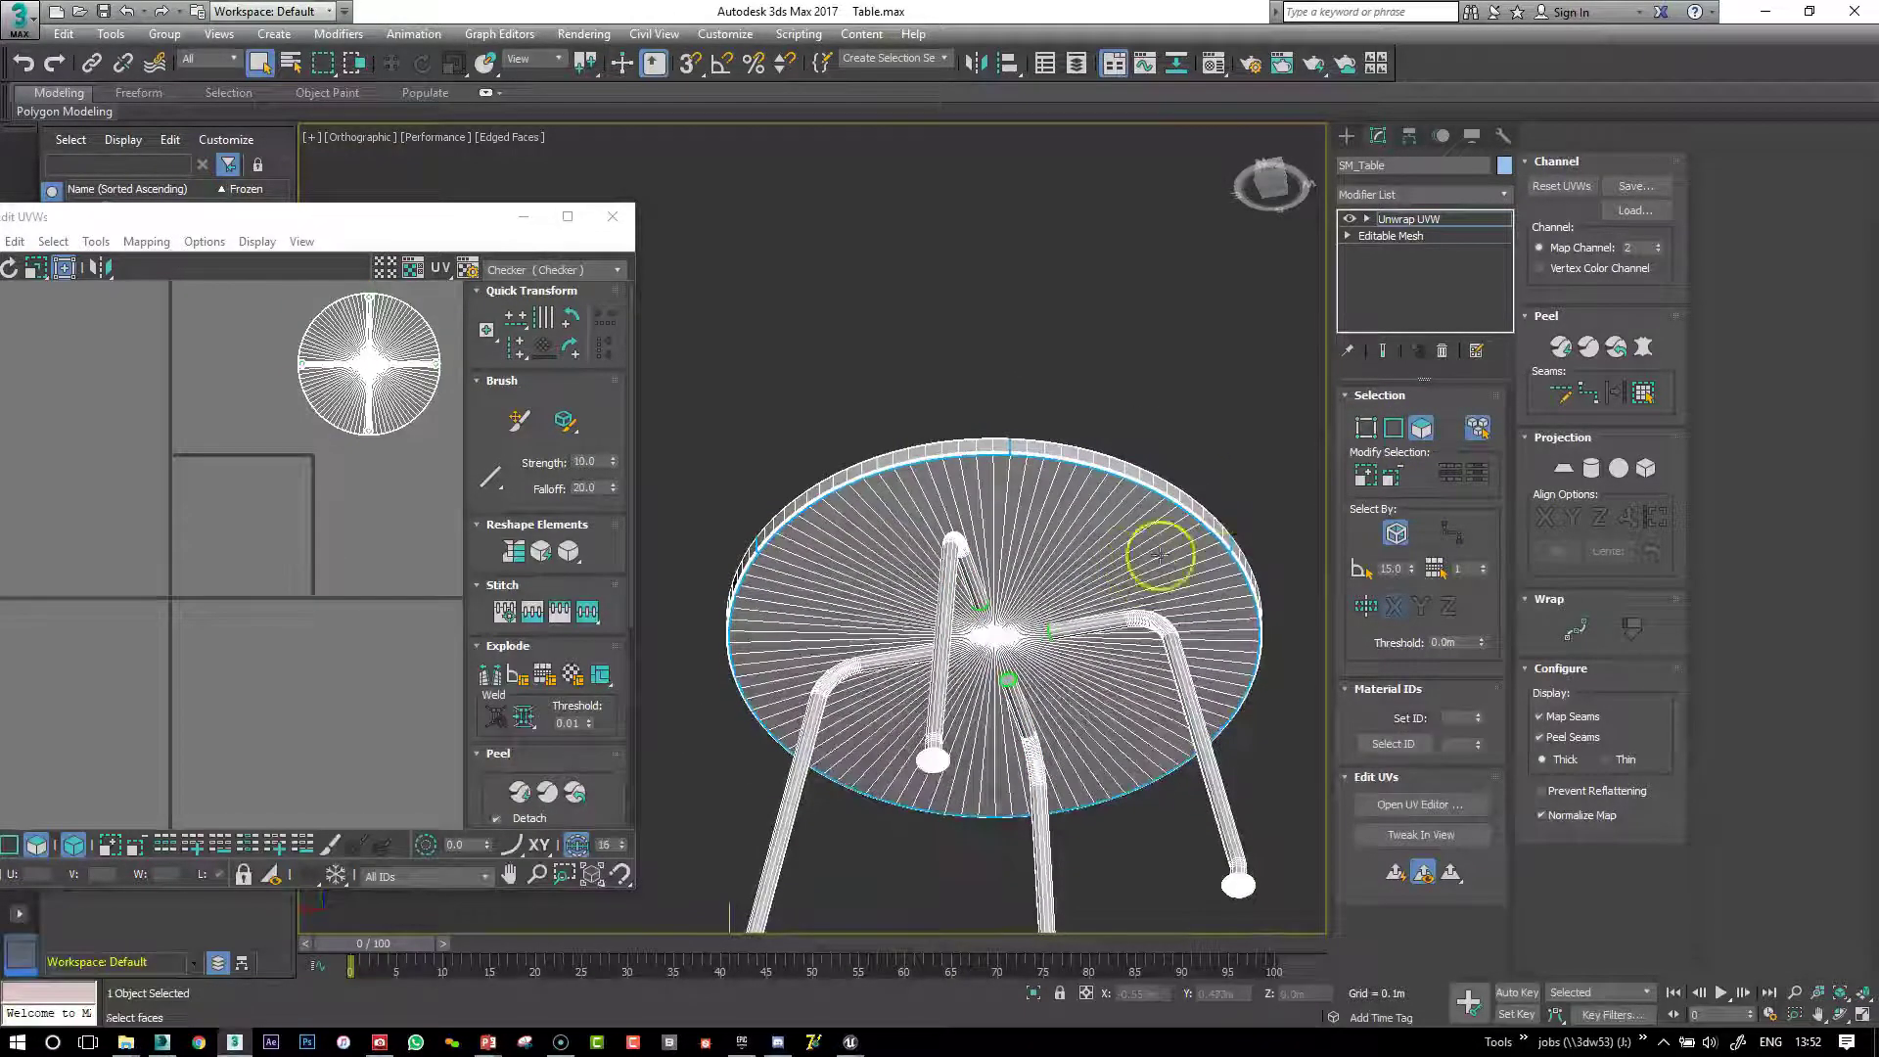
click(1140, 572)
key(shift+z)
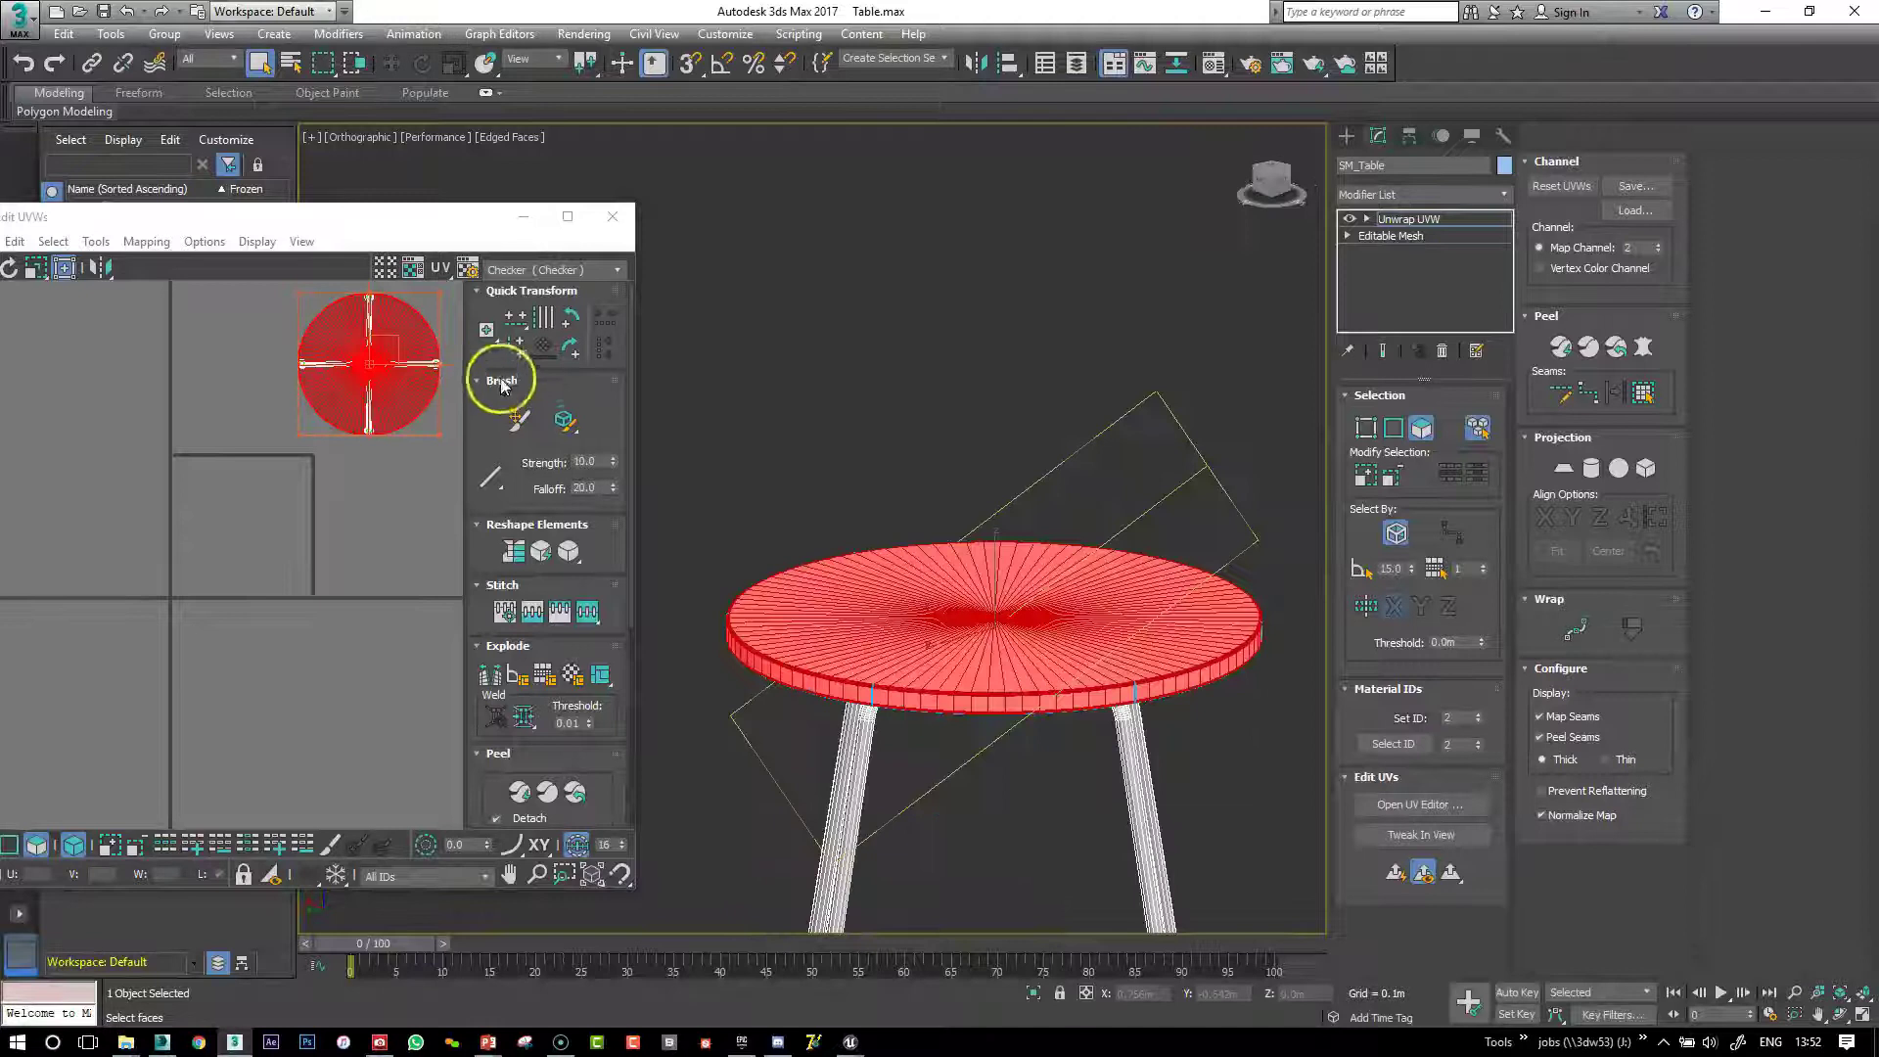
Maximize the UV editor, Quick Peel the tabletop and move its two round islands out of the UV square, beside its left edge
double_click(460, 217)
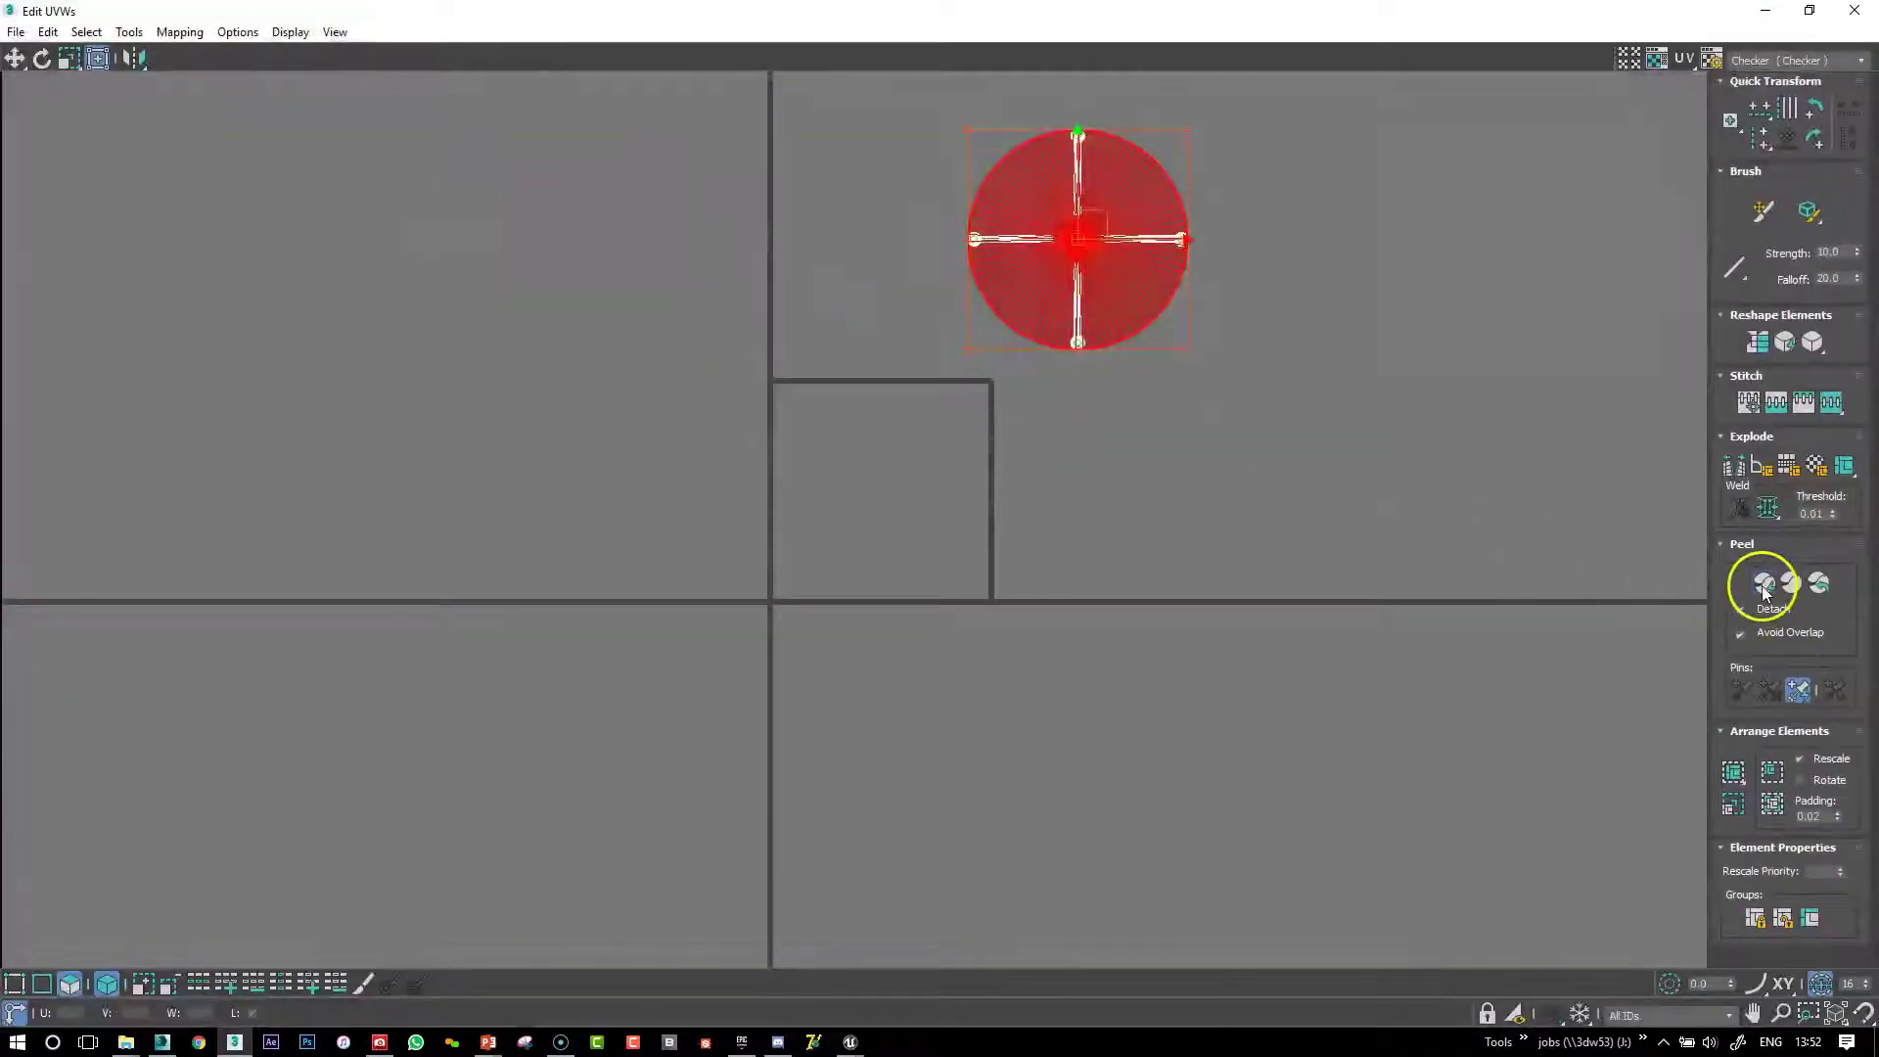
click(1763, 584)
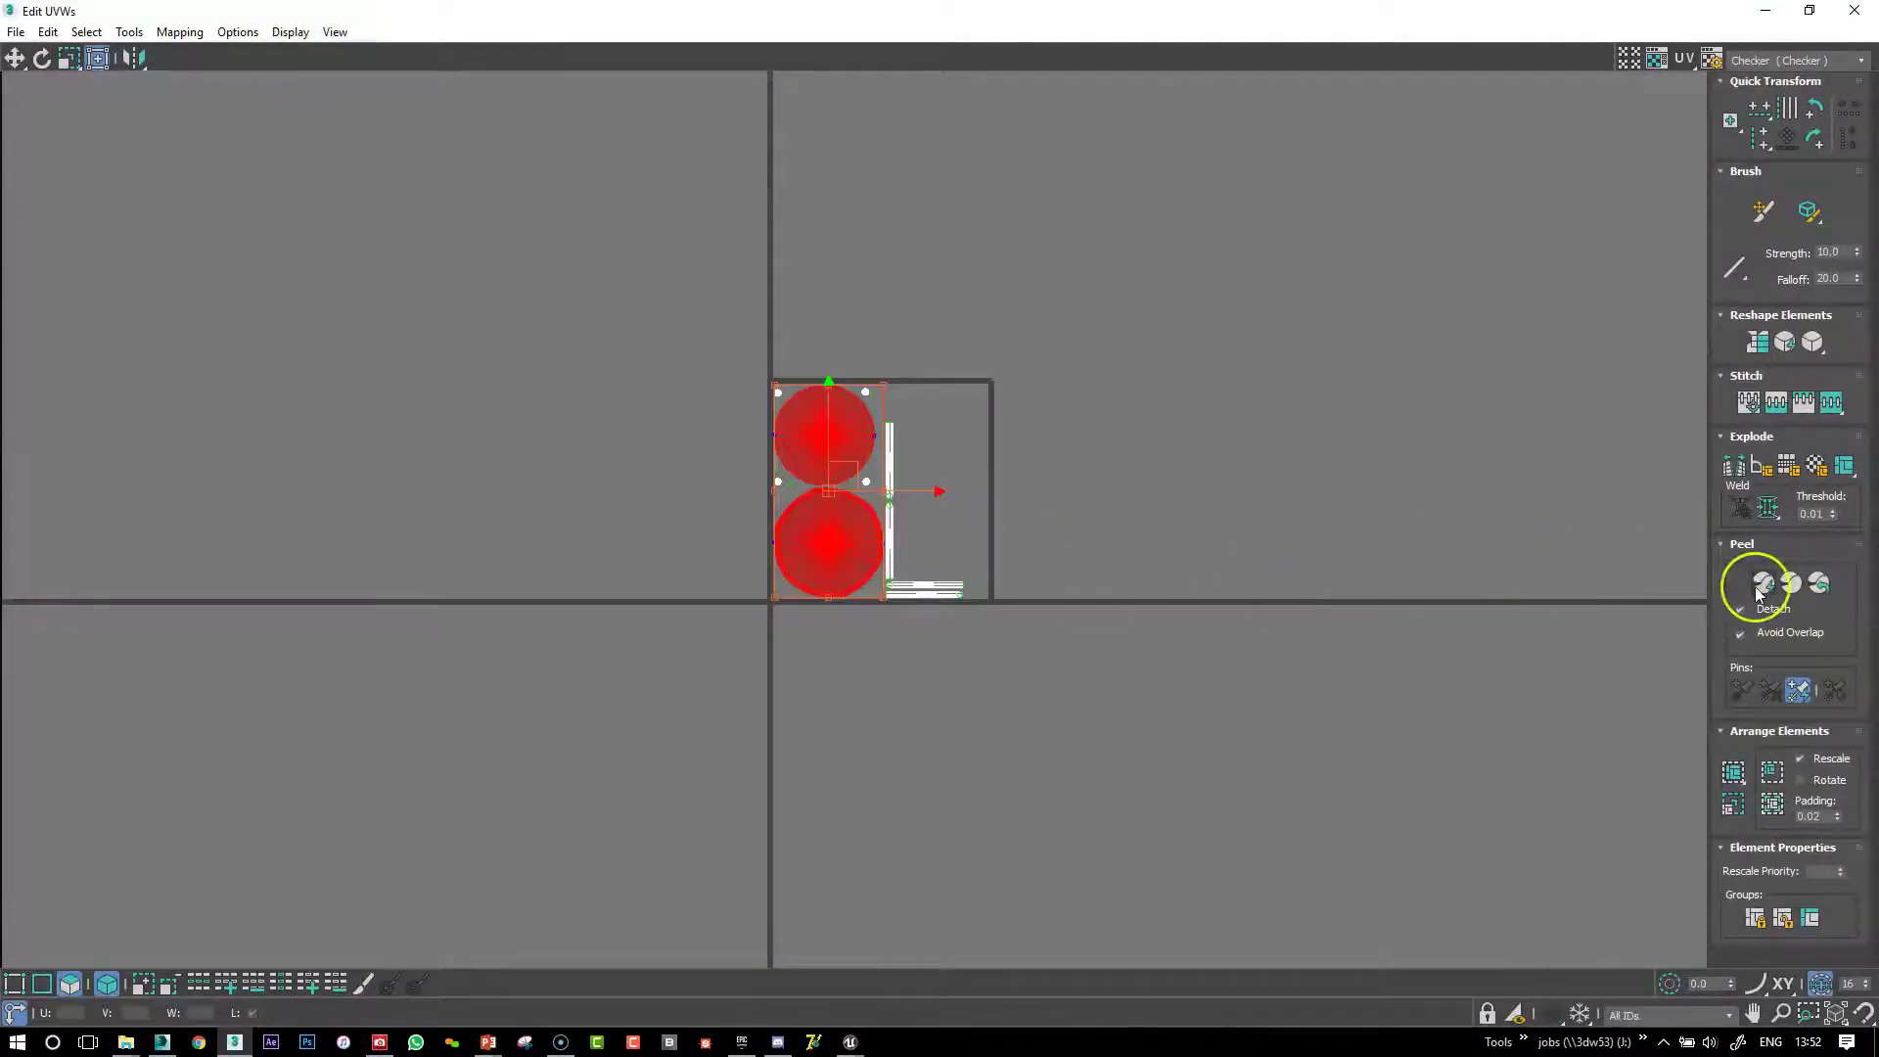
drag(839, 537, 671, 545)
click(583, 532)
scroll(684, 532, up, 10)
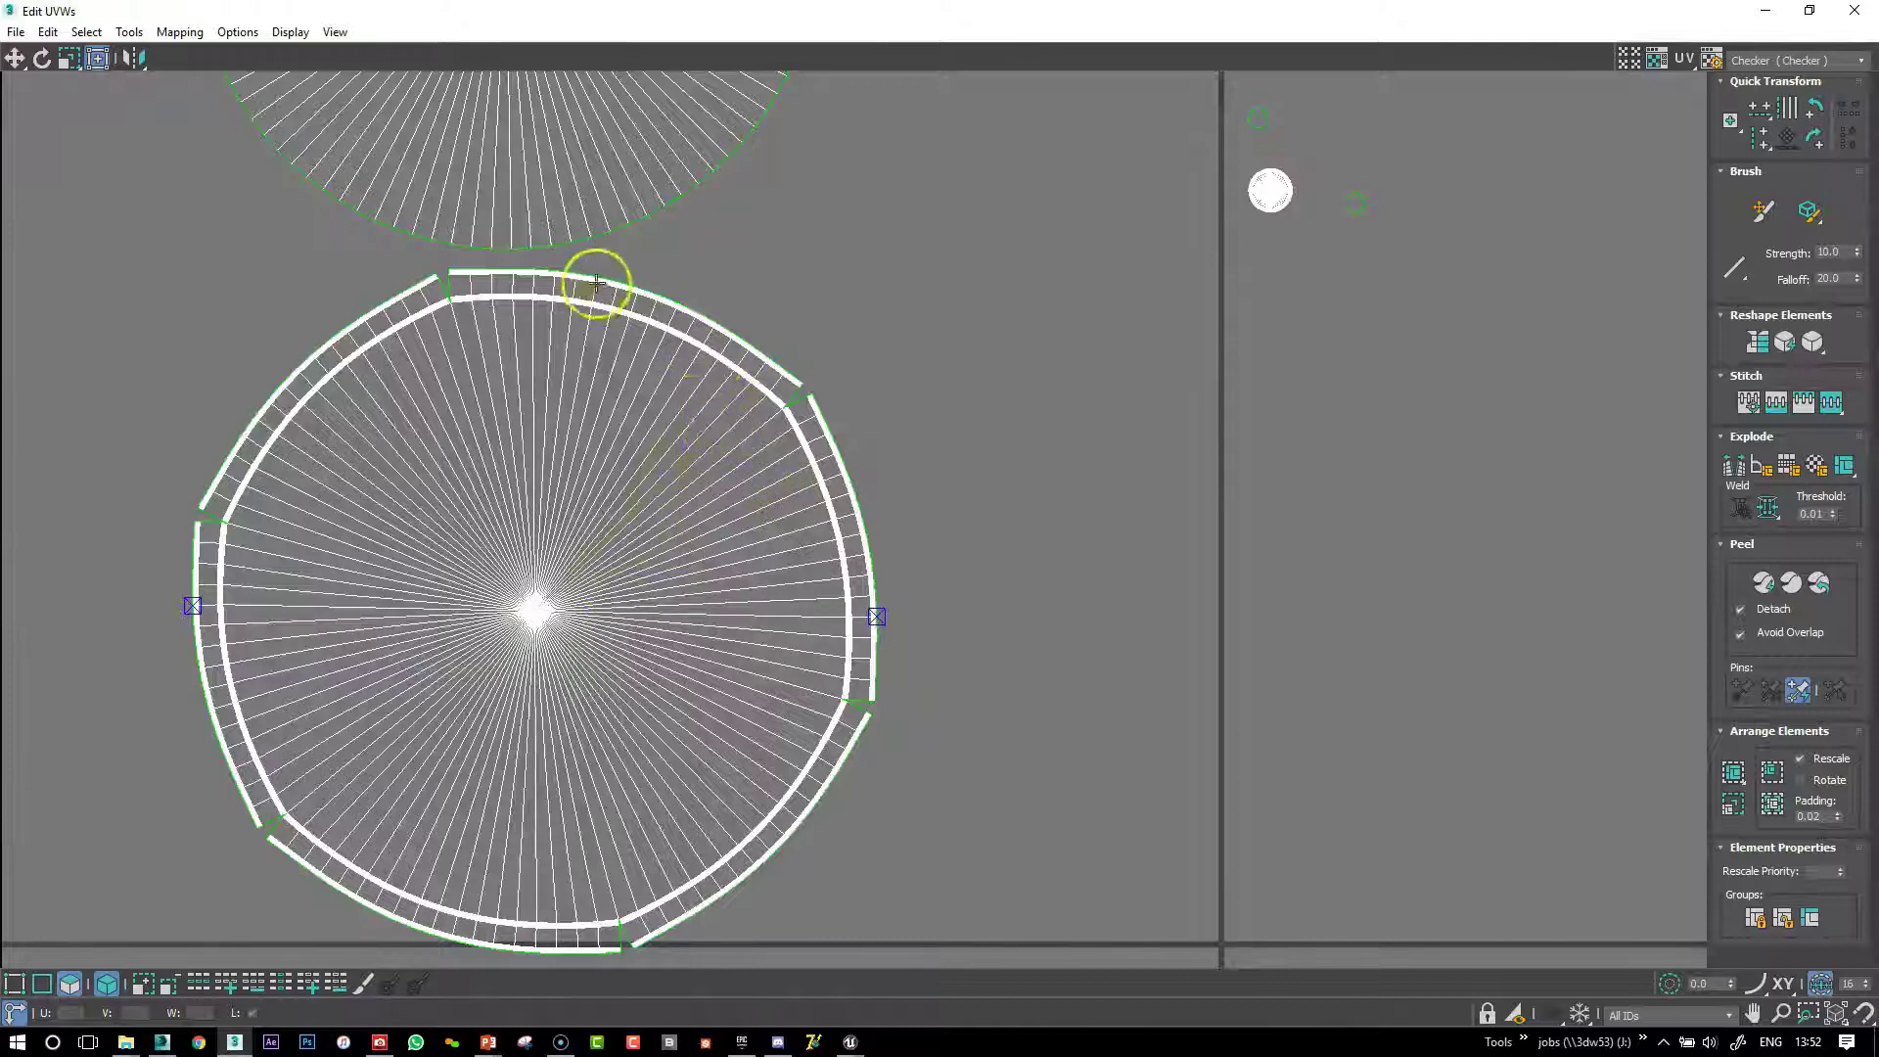
scroll(779, 281, down, 3)
scroll(787, 337, up, 1)
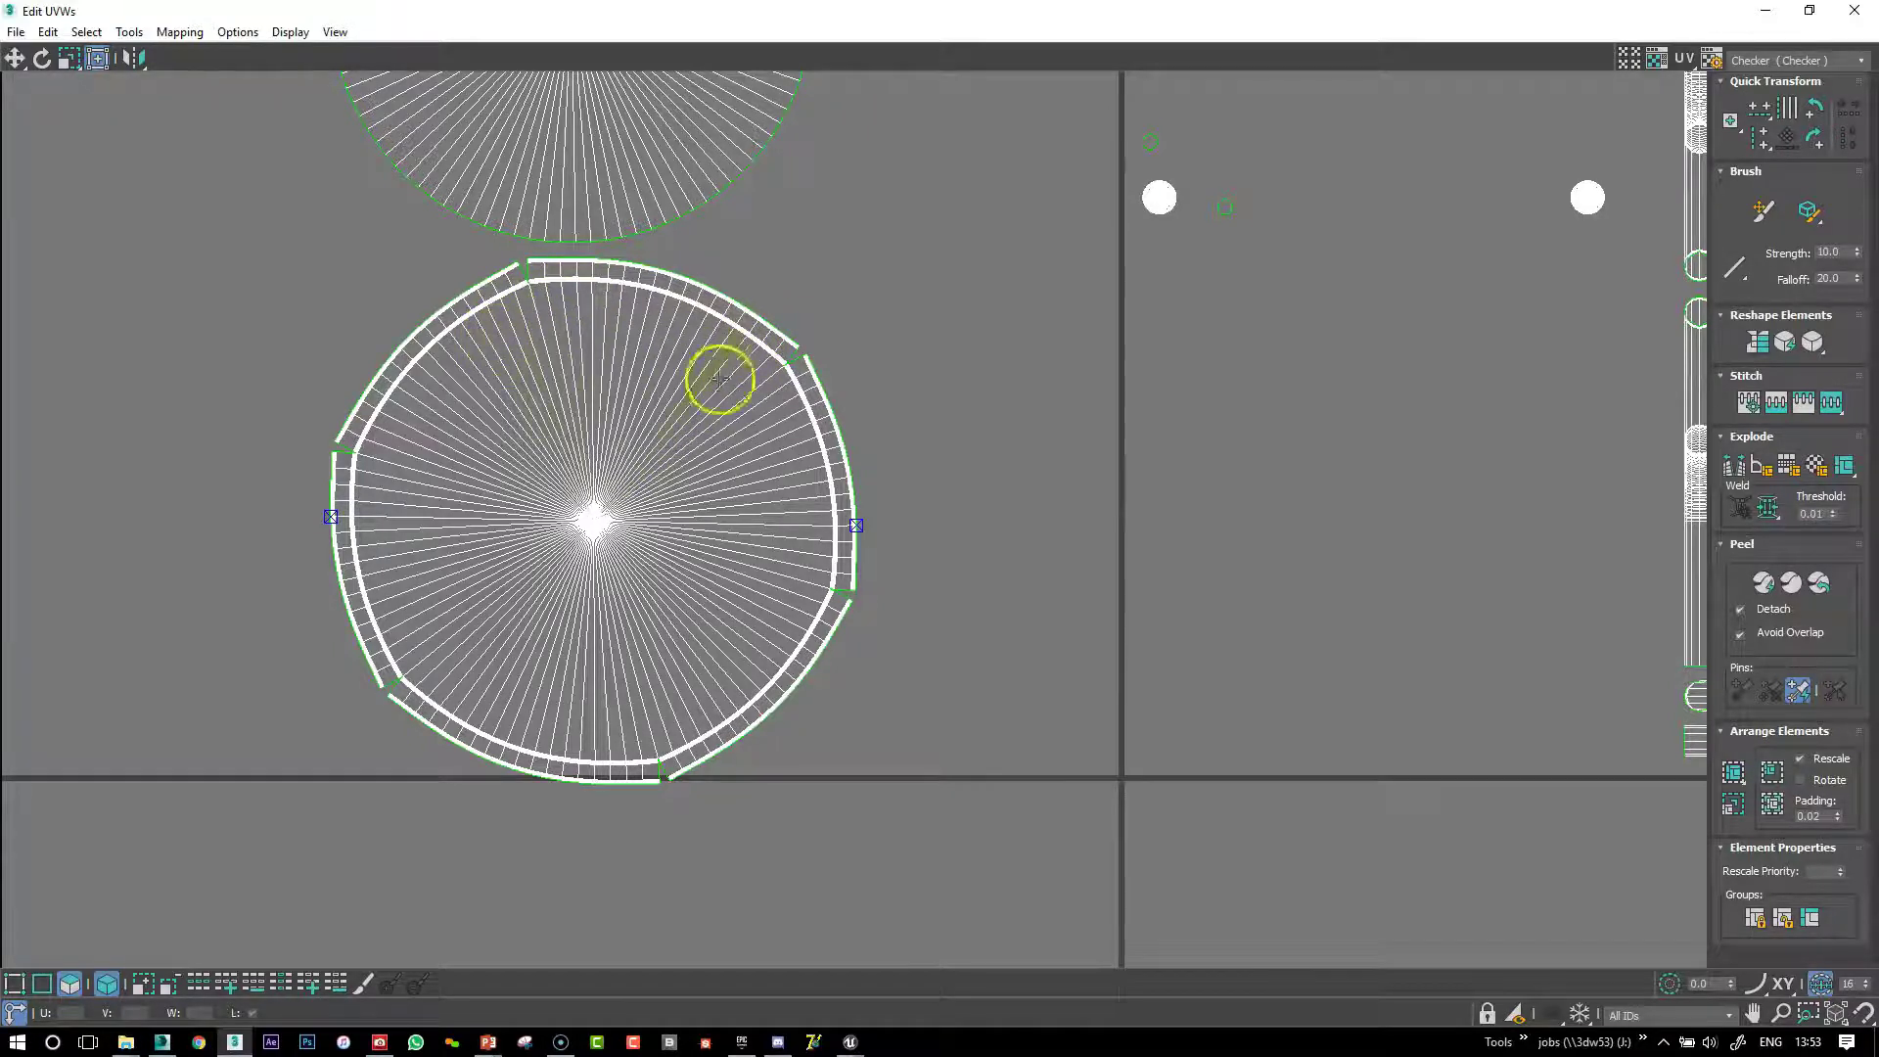
scroll(1053, 350, down, 5)
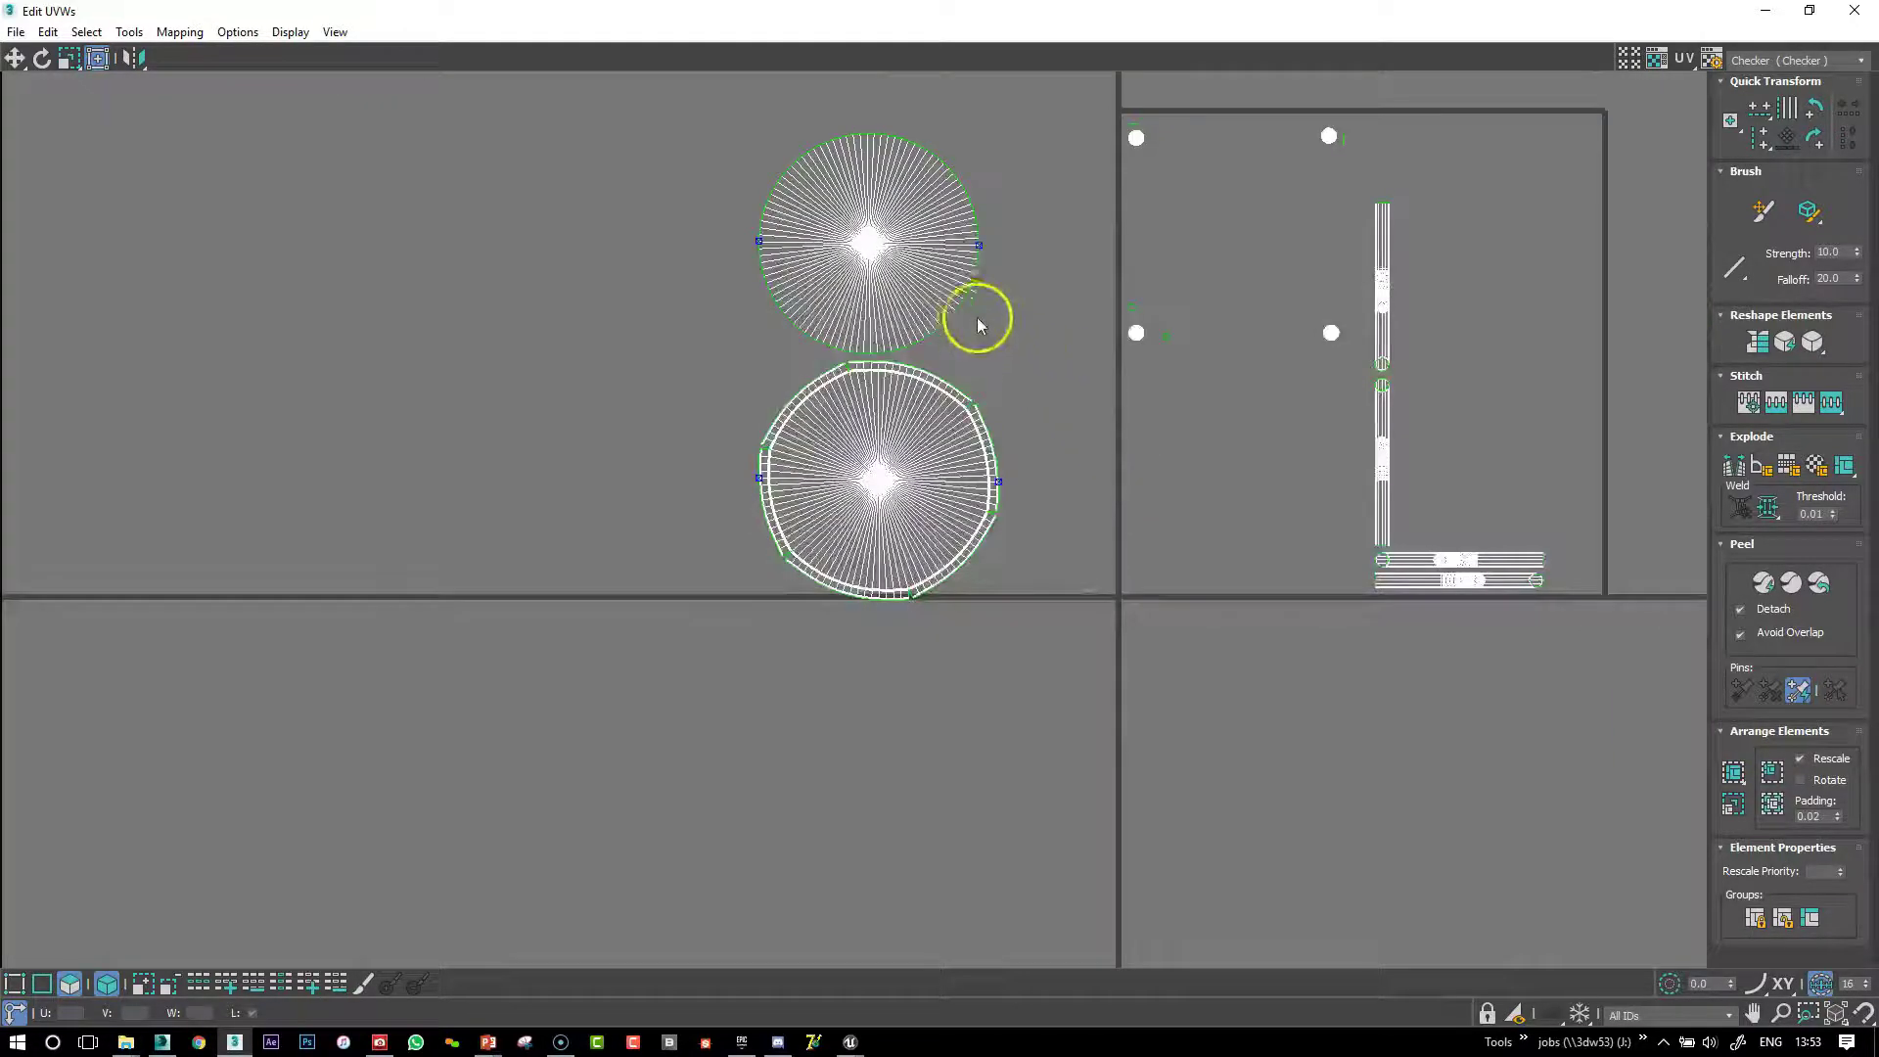
Restore the UV editor to its smaller size and collapse the table's Unwrap UVW modifier into the editable mesh
click(902, 239)
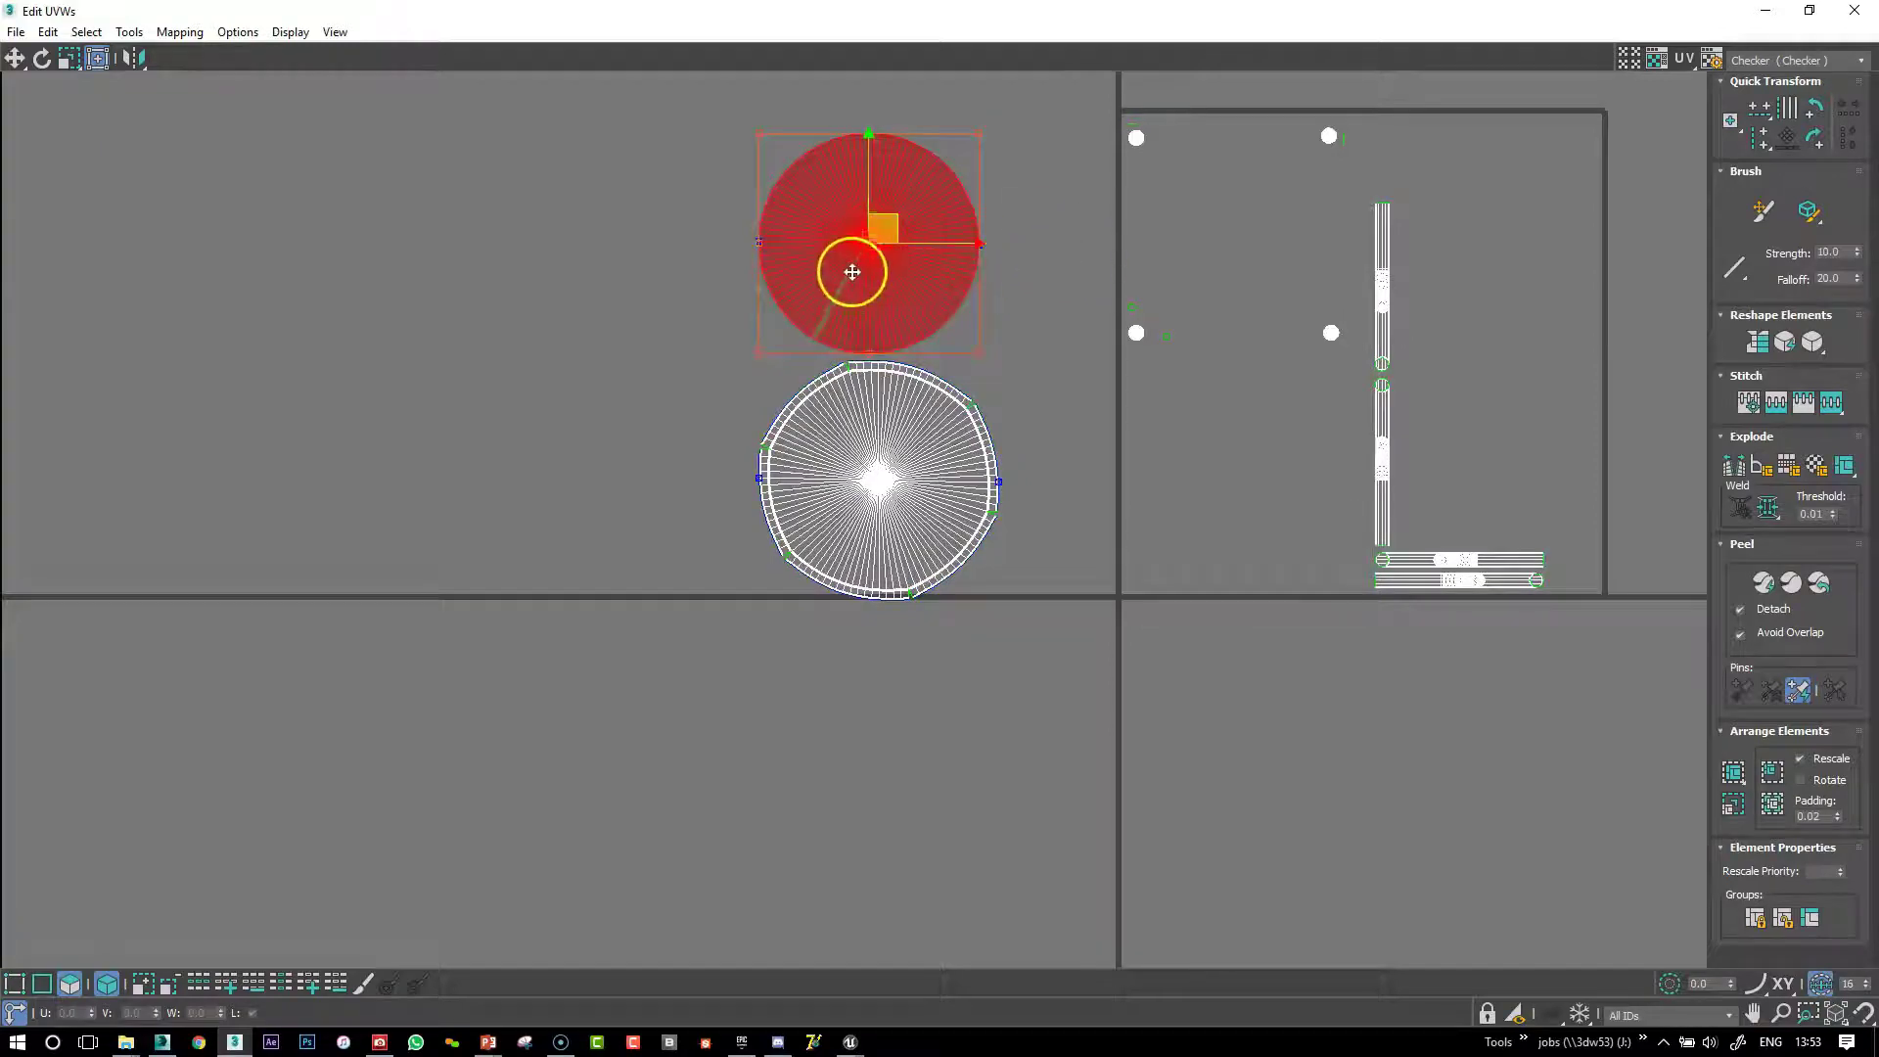
click(1809, 10)
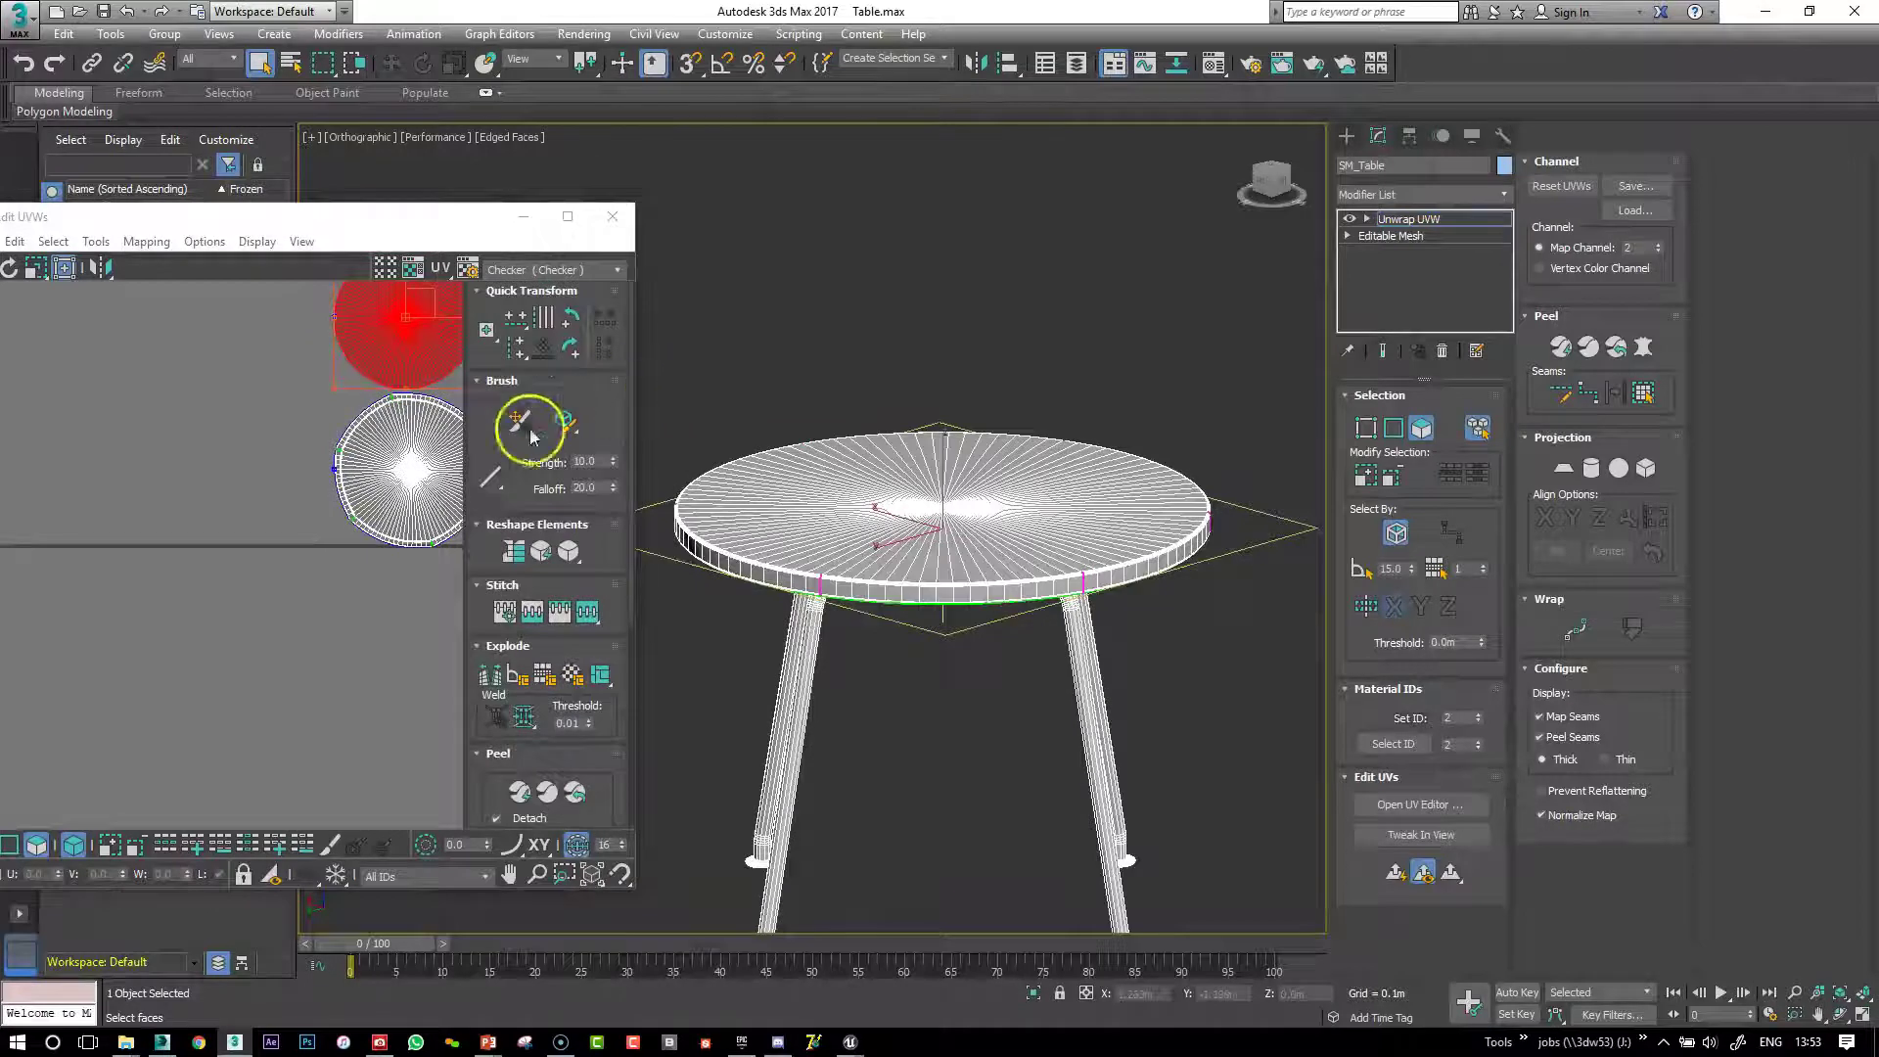
alt+middle_drag(949, 417, 984, 343)
click(1421, 427)
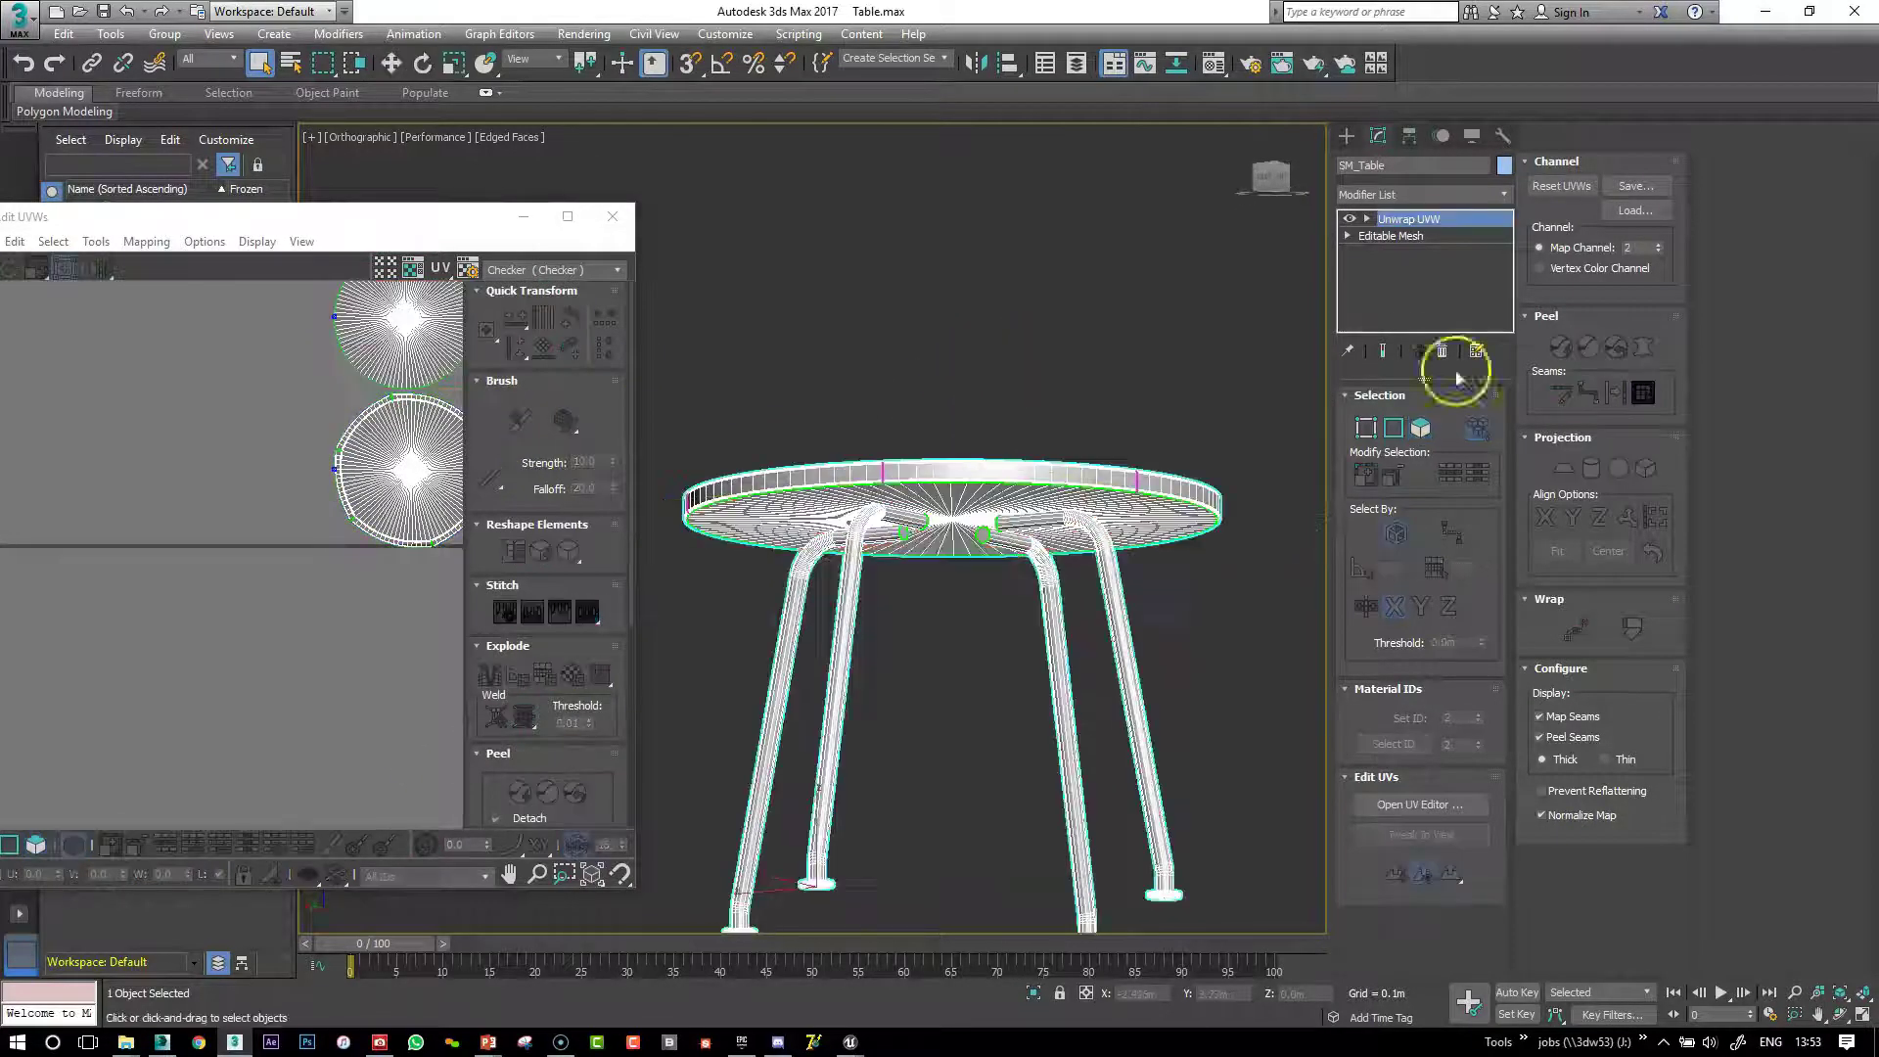
right_click(1424, 232)
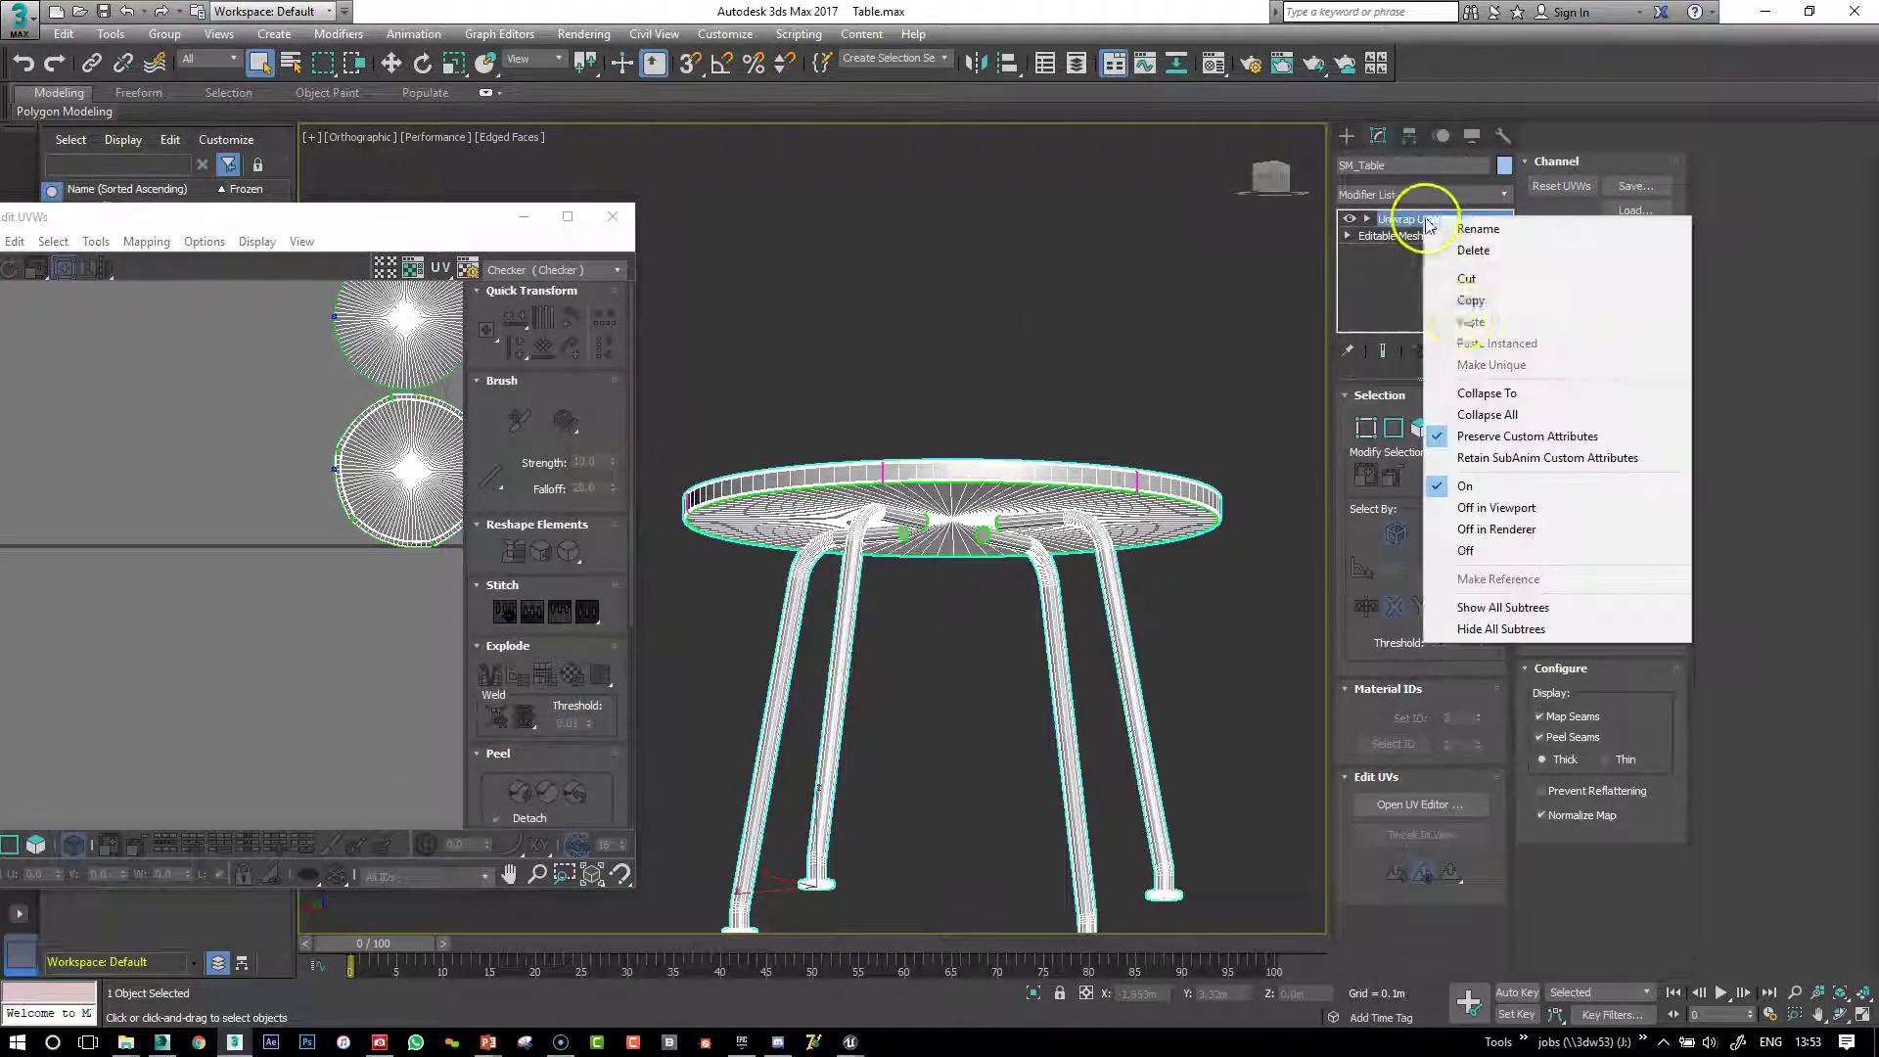
click(1453, 407)
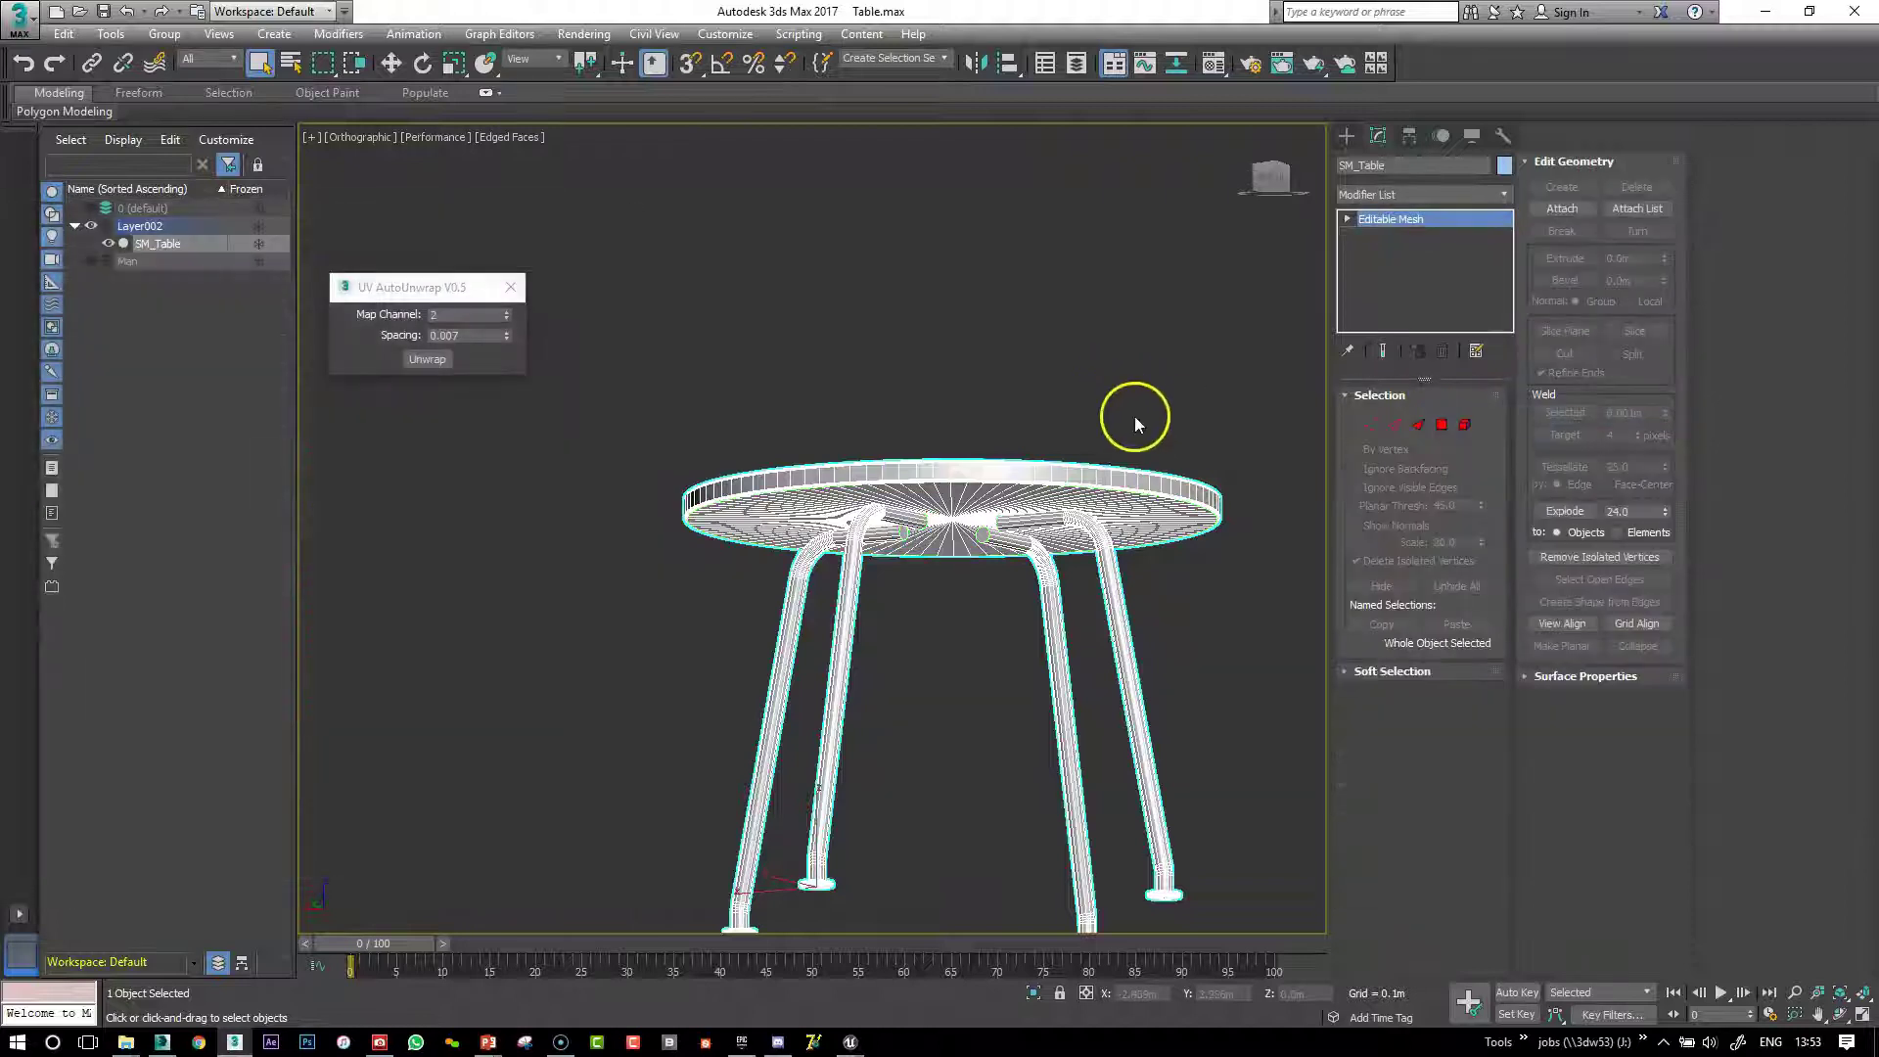
Add a new Unwrap UVW modifier to the table and open its UV editor
middle_drag(1135, 415, 1111, 380)
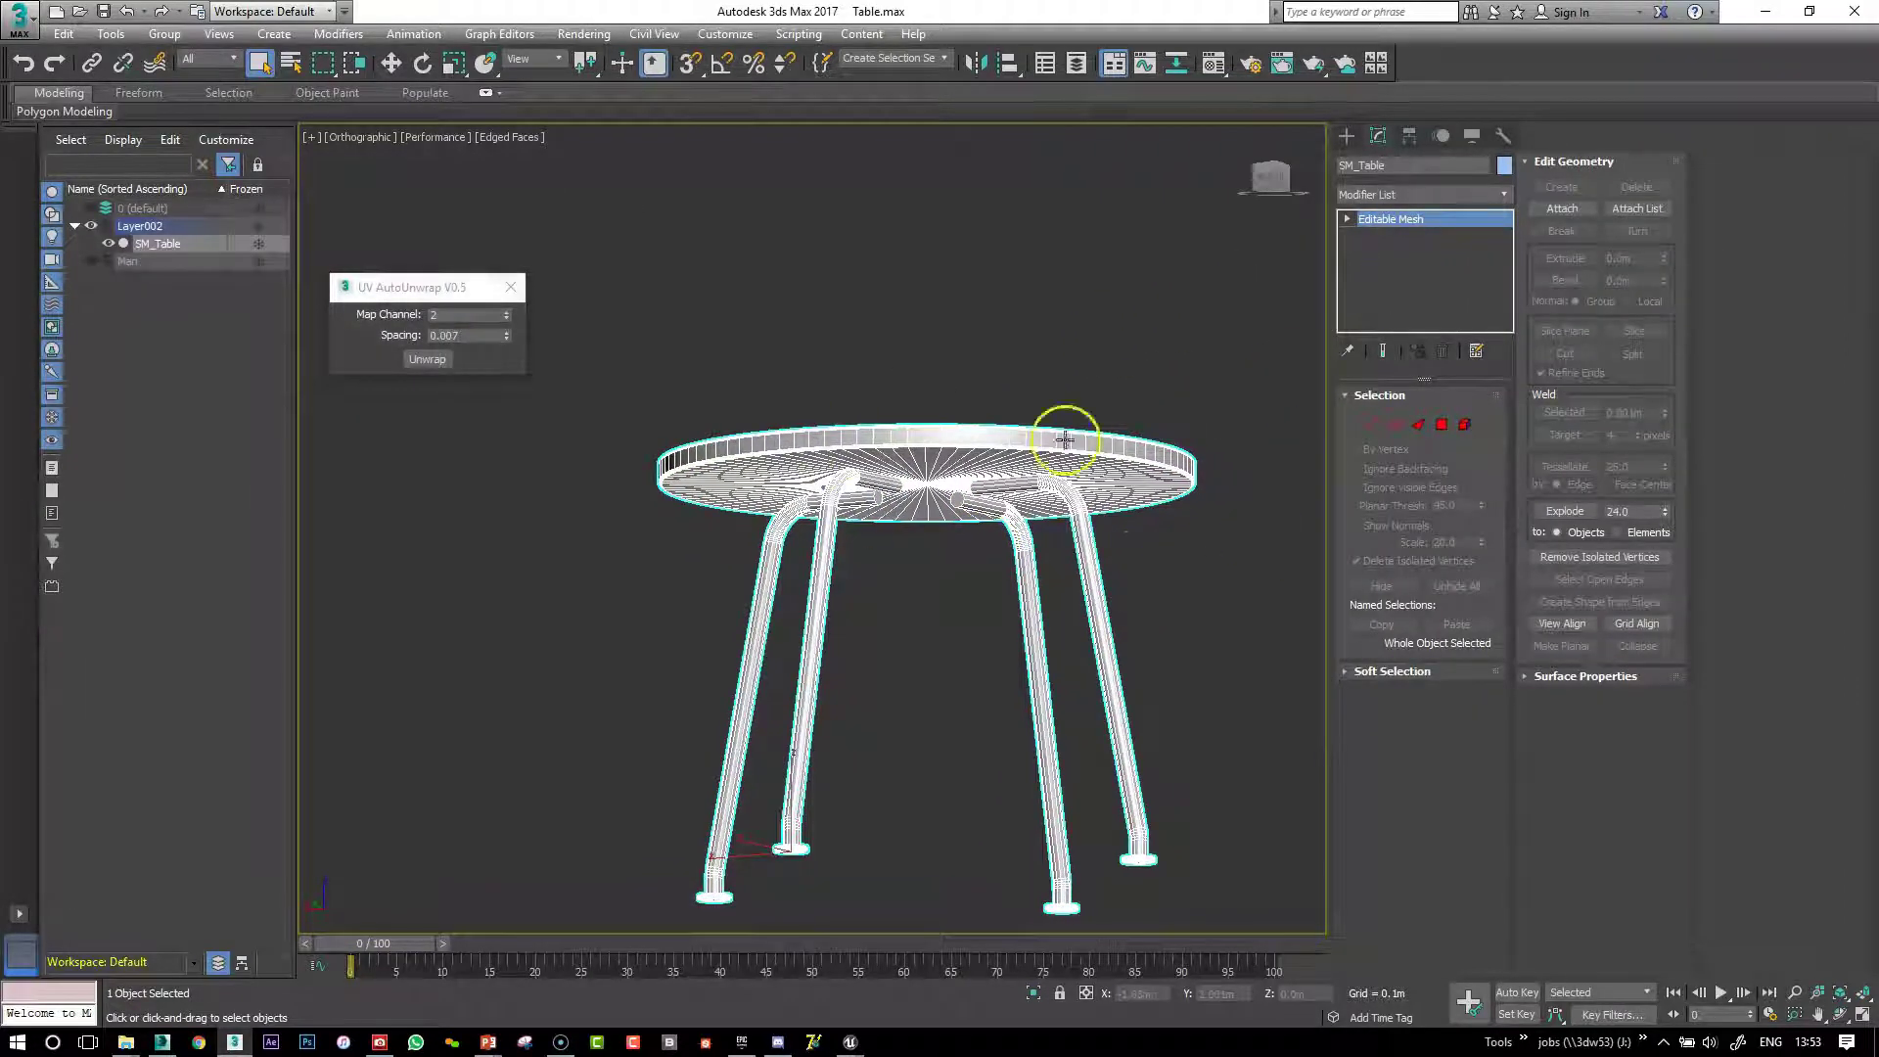
click(1443, 196)
drag(1507, 307, 1445, 873)
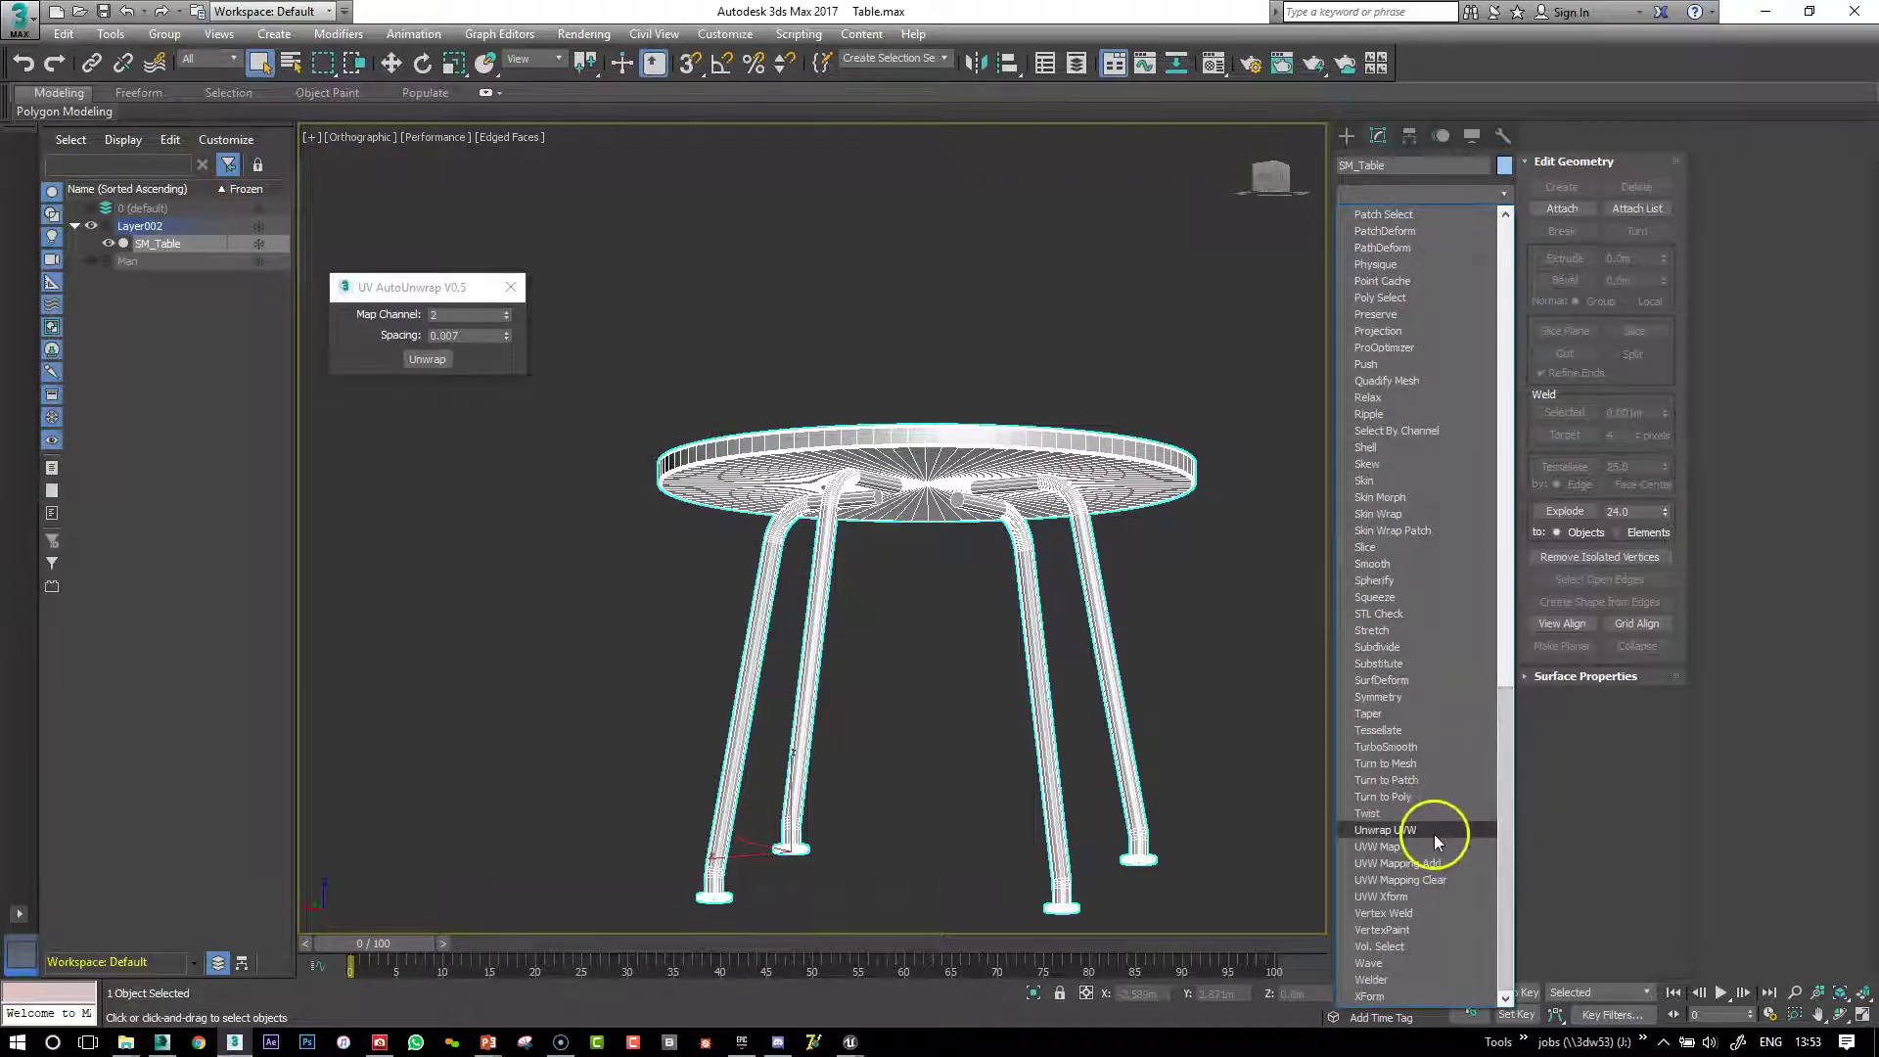
click(1434, 834)
click(1431, 803)
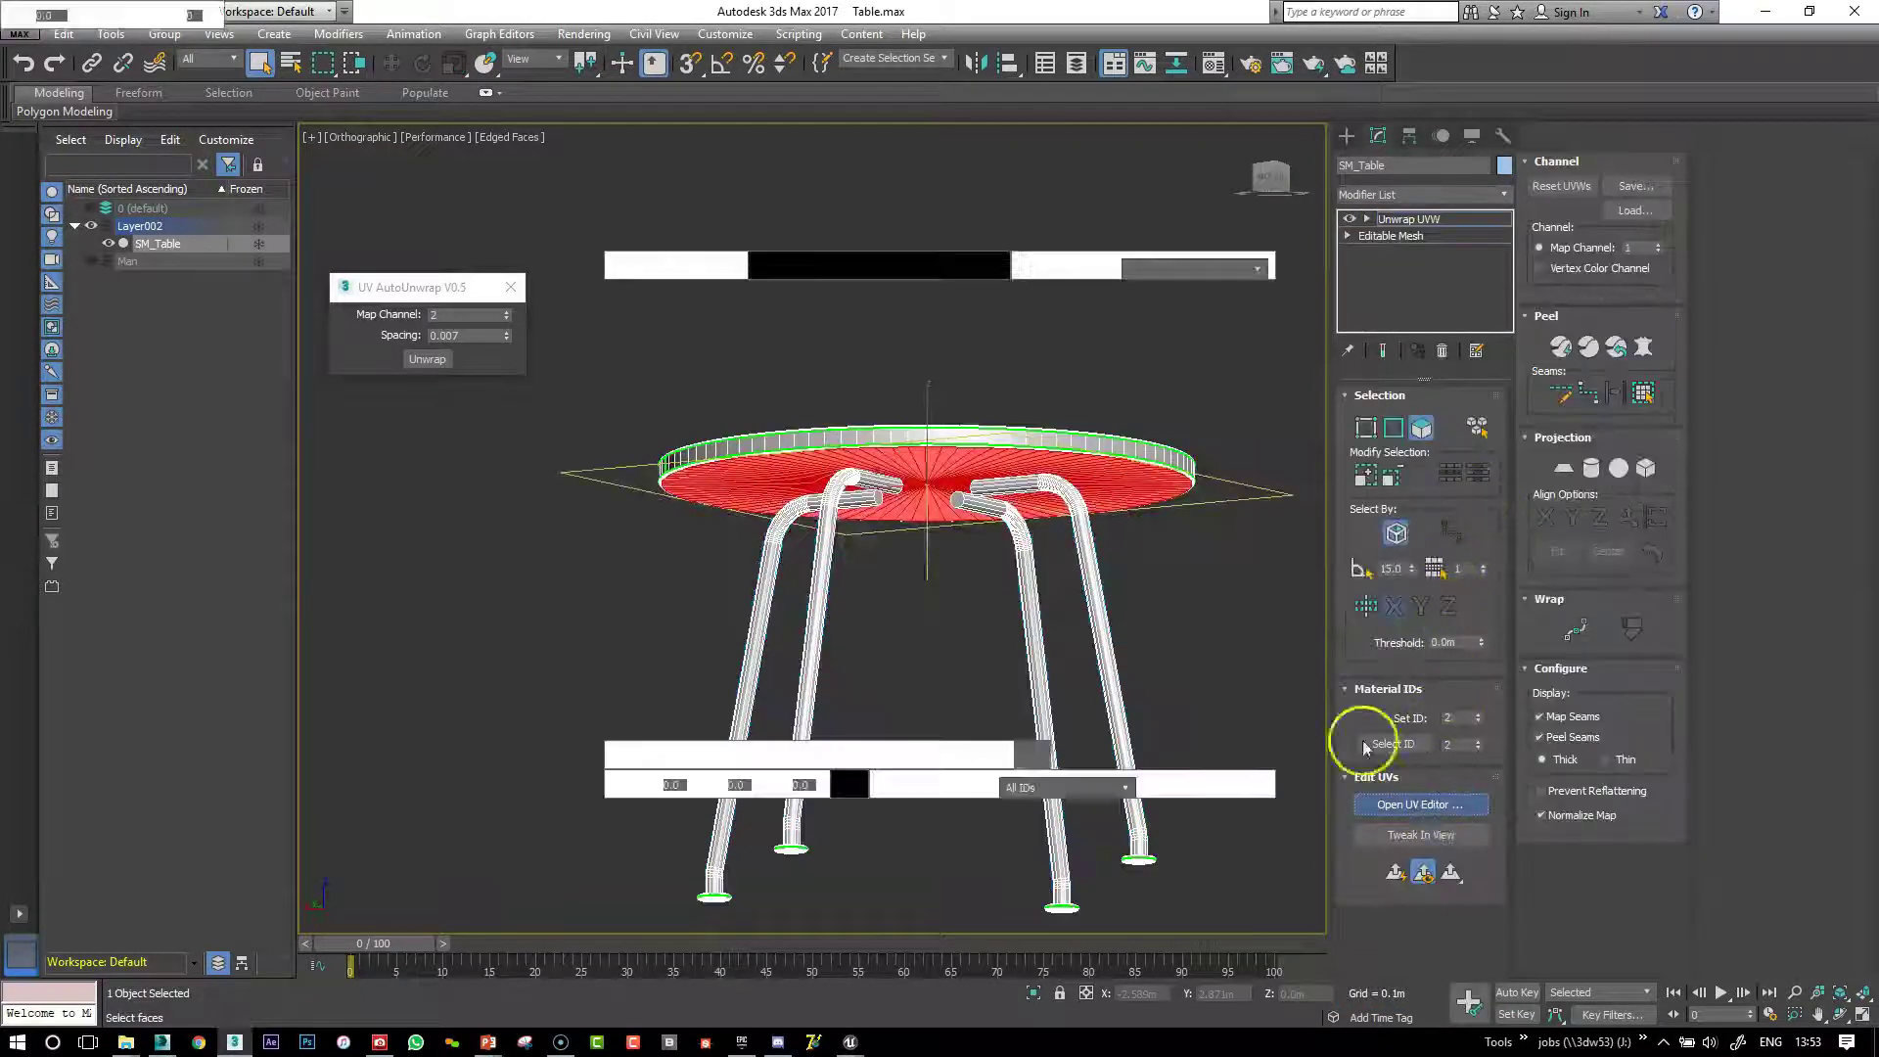
Set the modifier's map channel to 2, loading that channel's existing UVs, and clear the UV selection
click(1650, 521)
click(1658, 248)
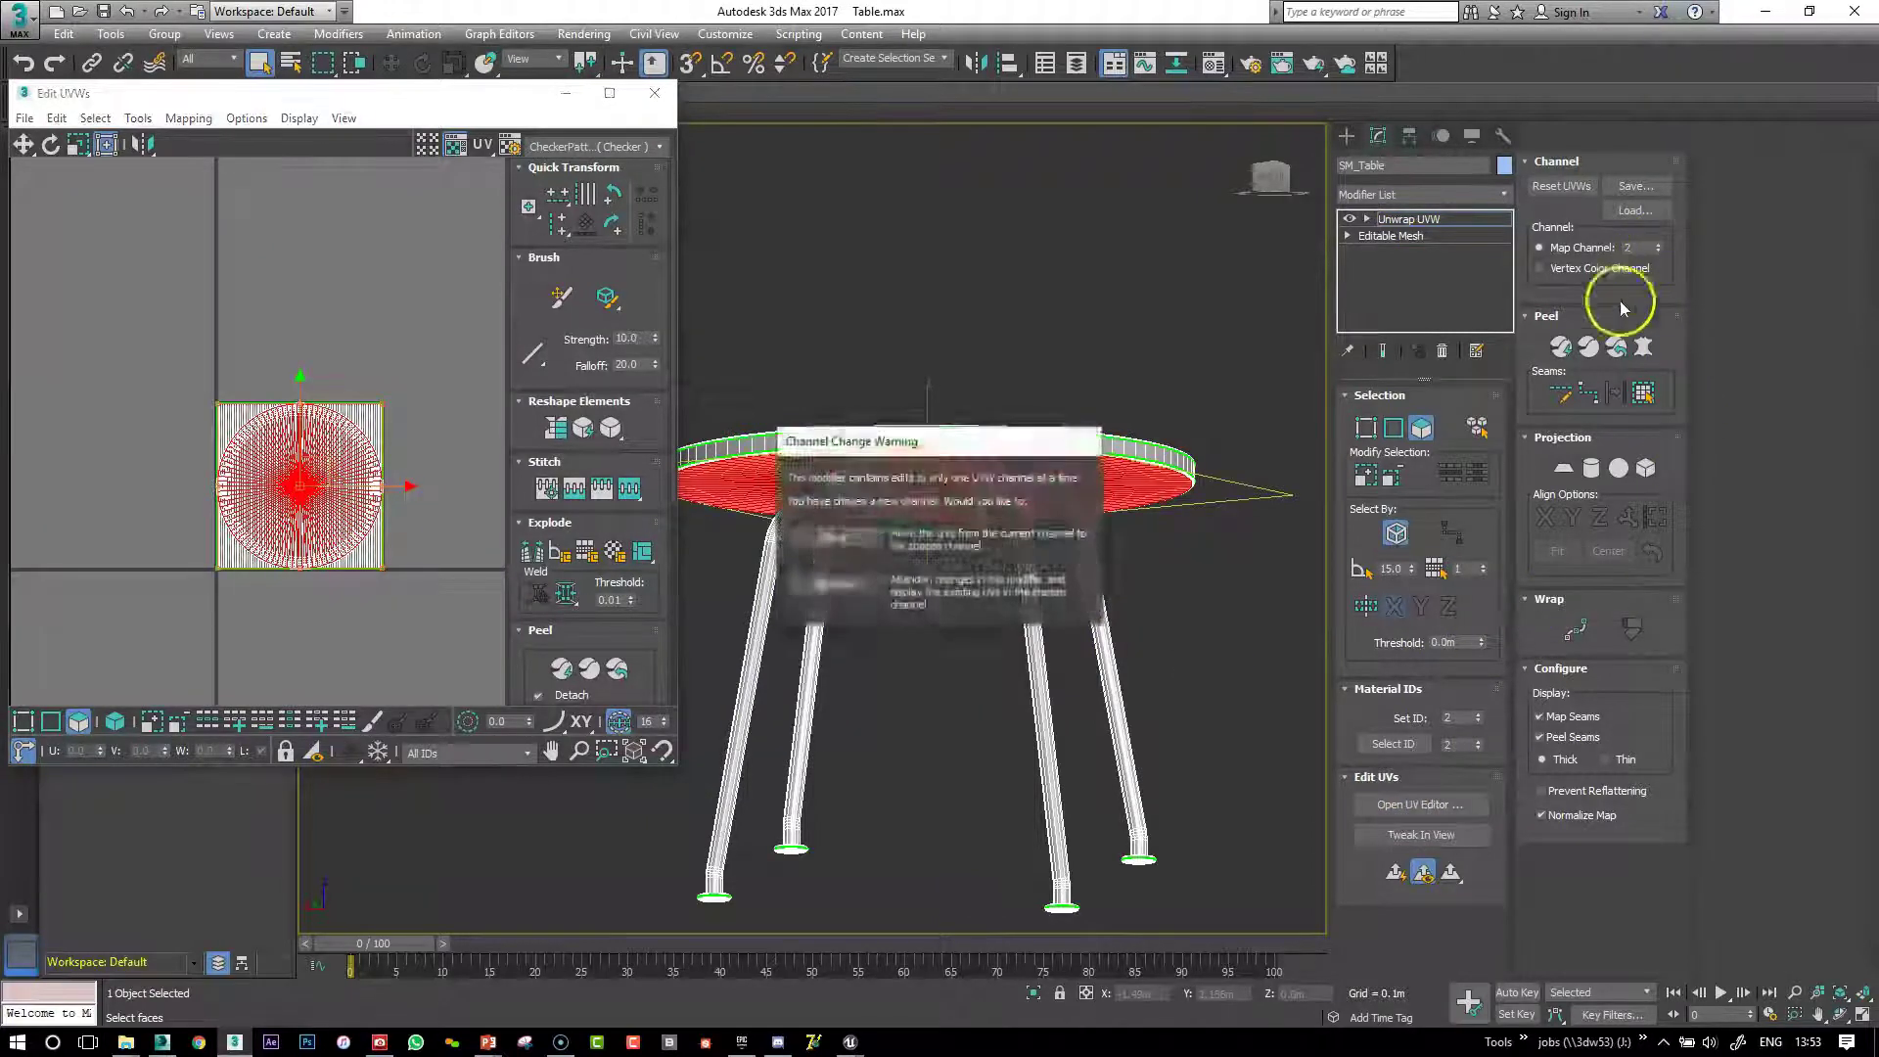
key(Return)
click(361, 280)
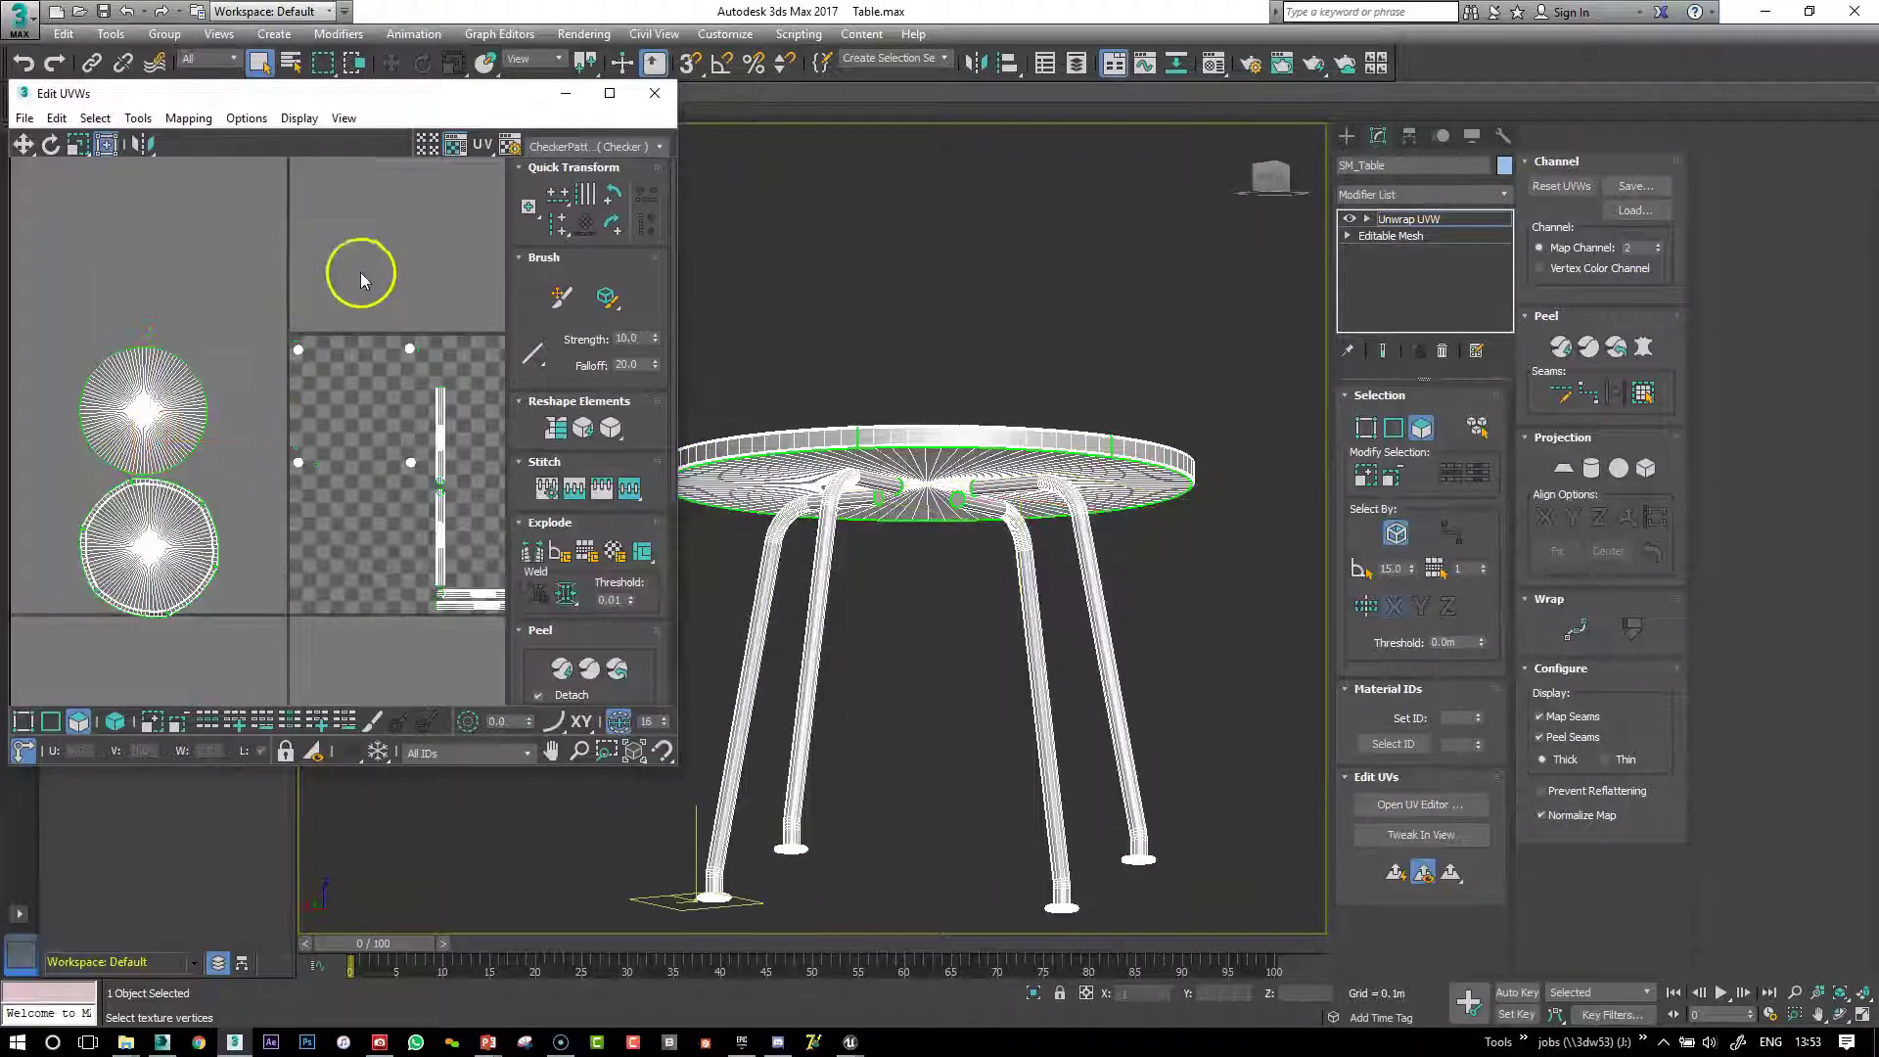
middle_drag(417, 282, 259, 283)
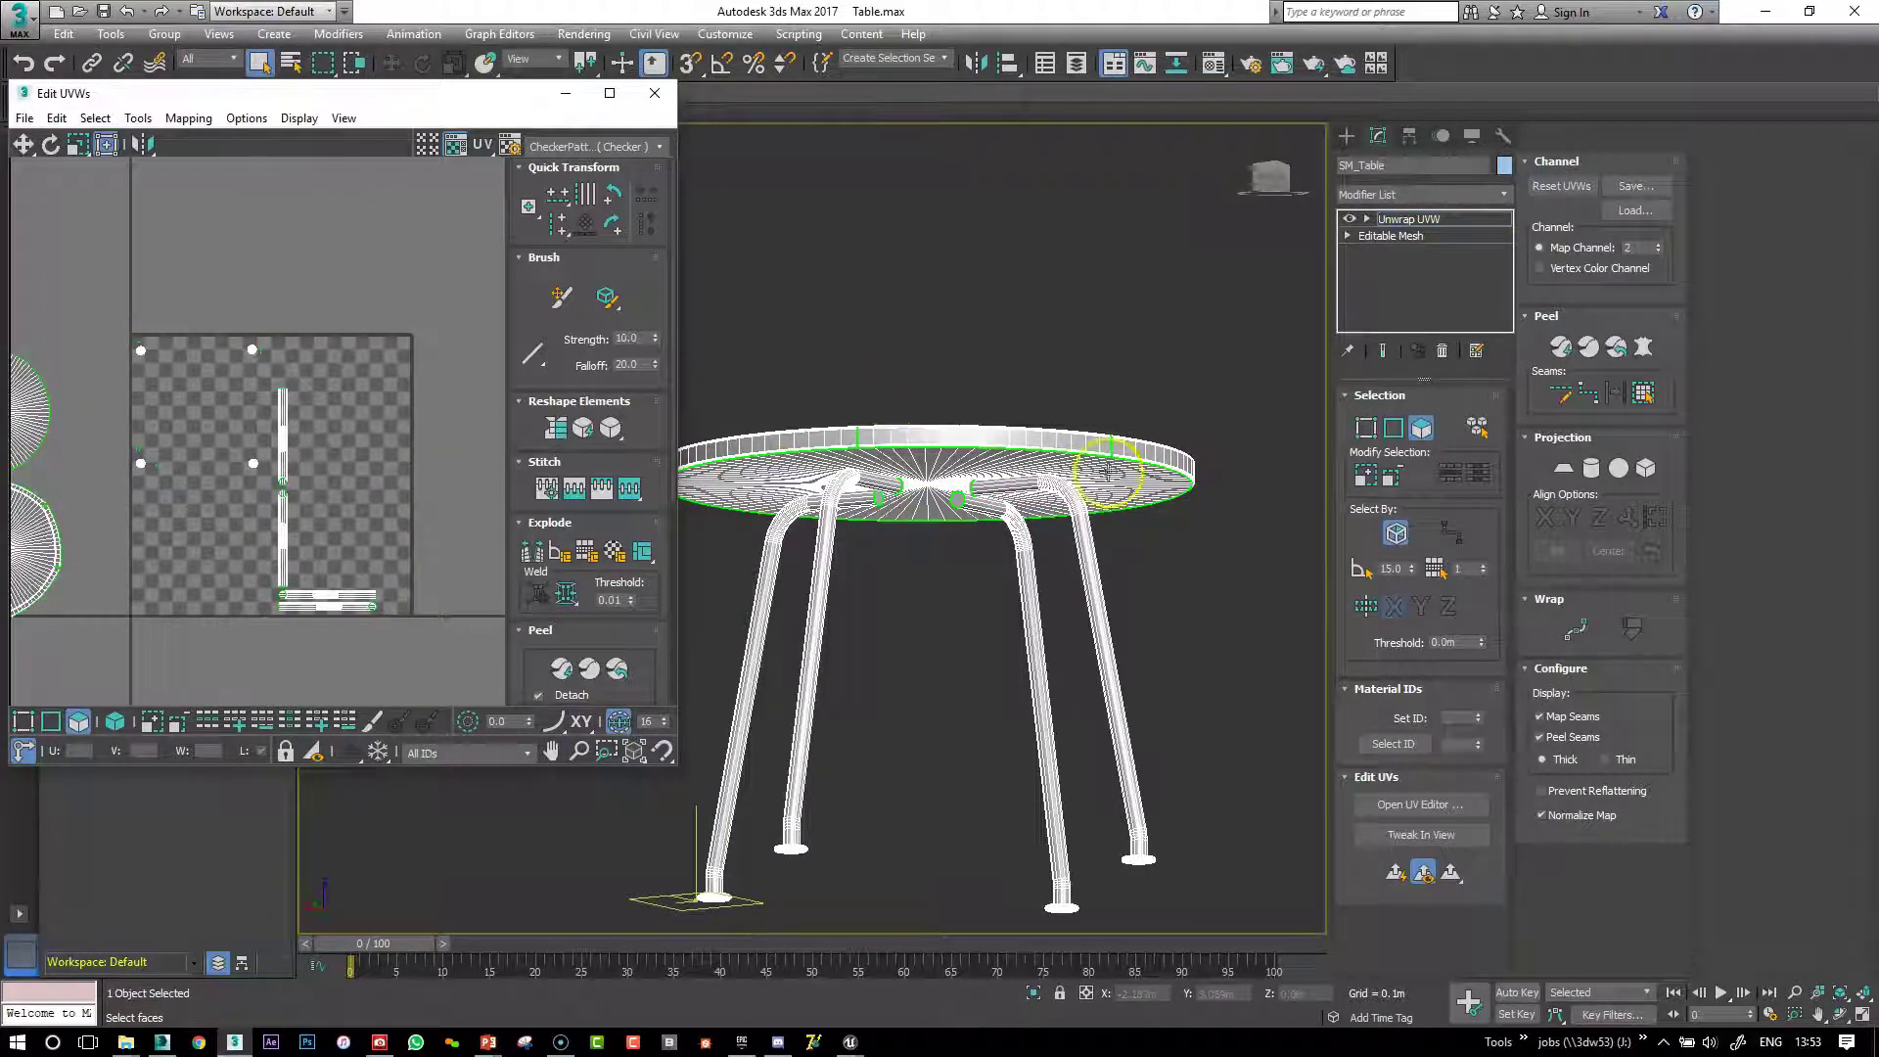
Select one lengthwise edge loop running from the top to the foot of a table leg and convert it into a seam
click(1056, 604)
alt+middle_drag(1027, 599, 1073, 537)
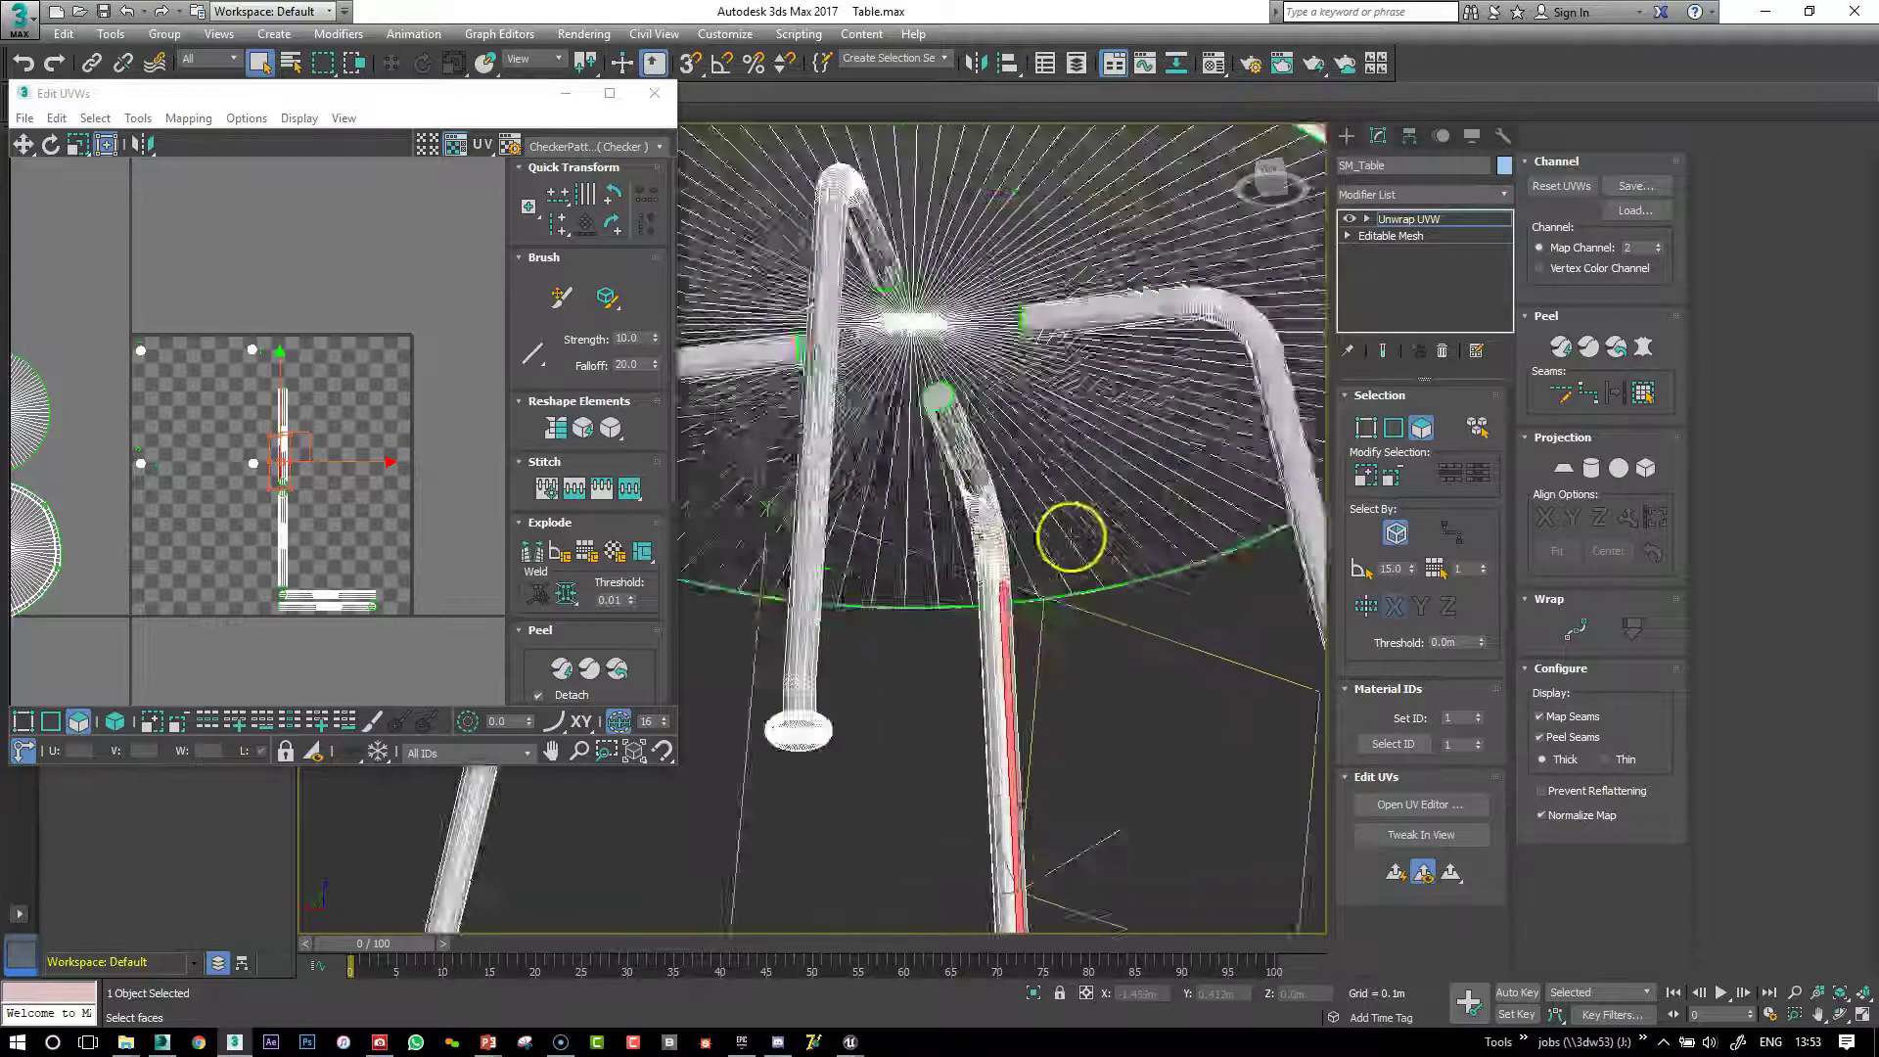
scroll(1053, 531, up, 3)
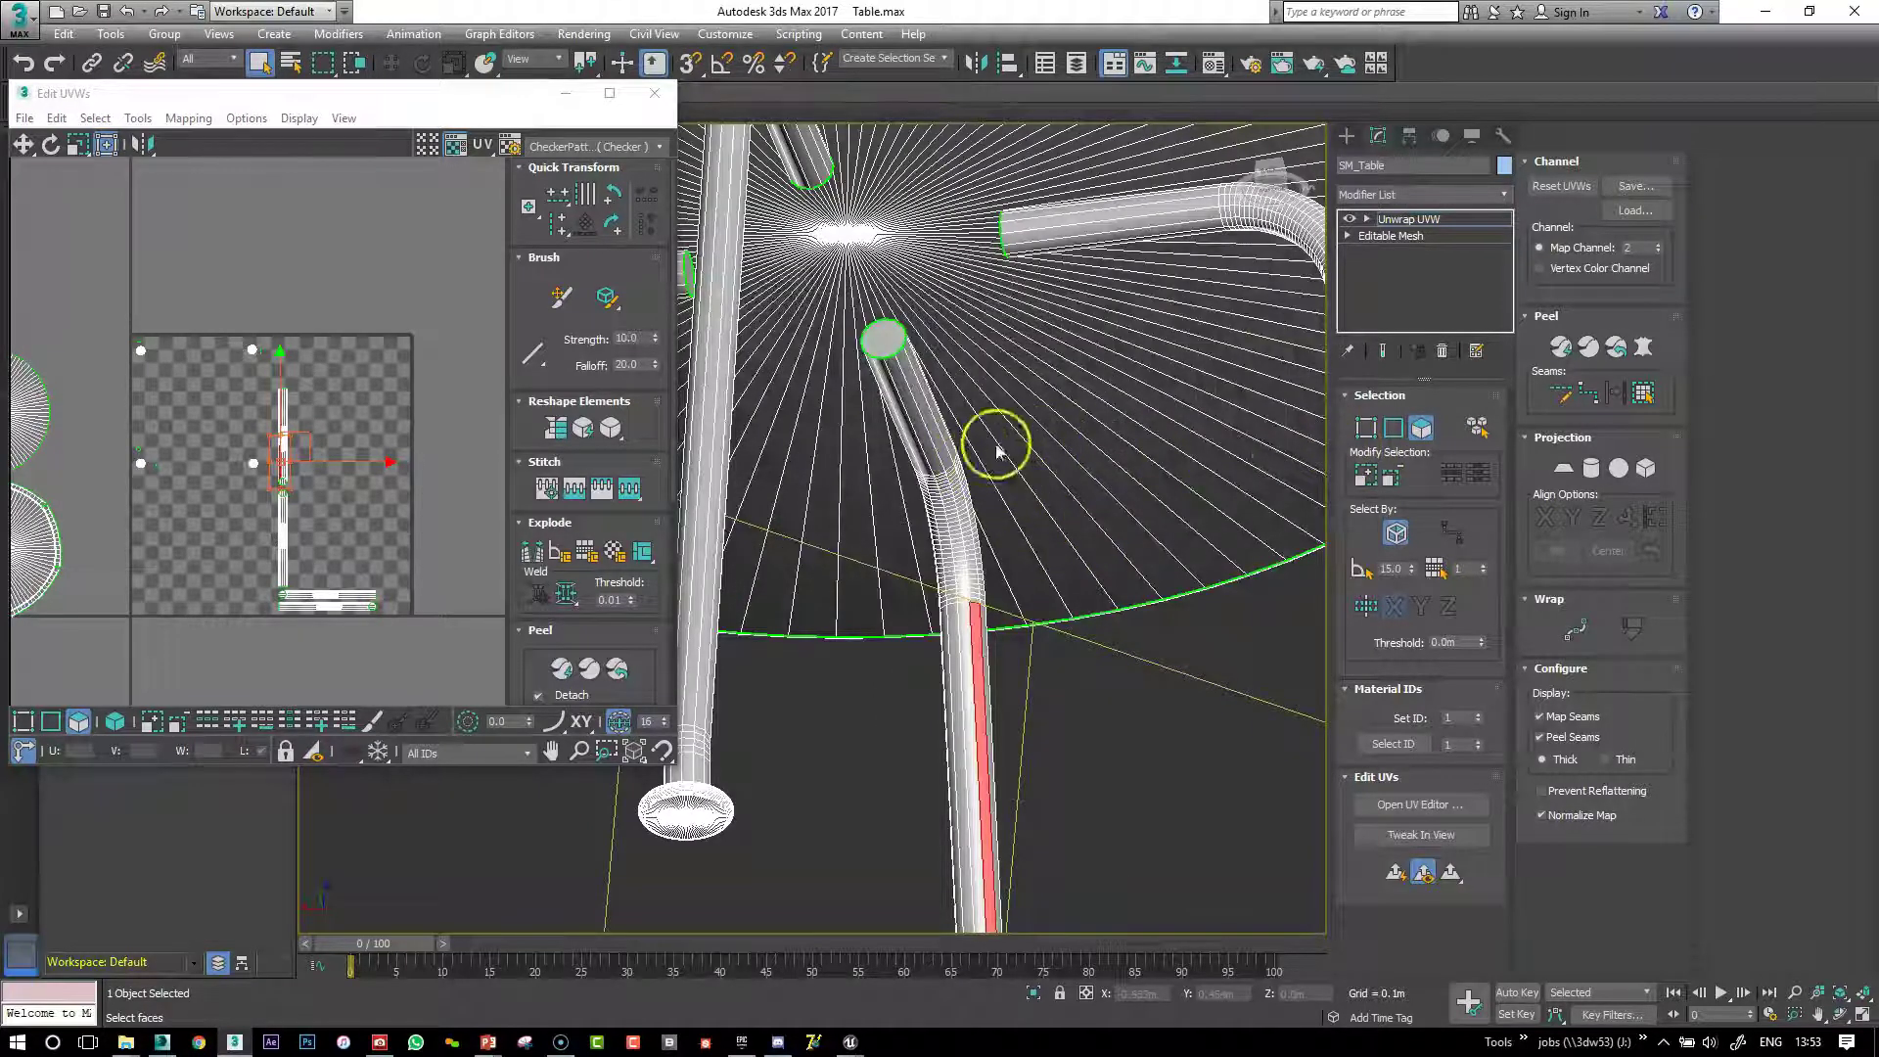
click(1393, 428)
click(920, 446)
alt+middle_drag(960, 520, 948, 637)
scroll(764, 637, down, 5)
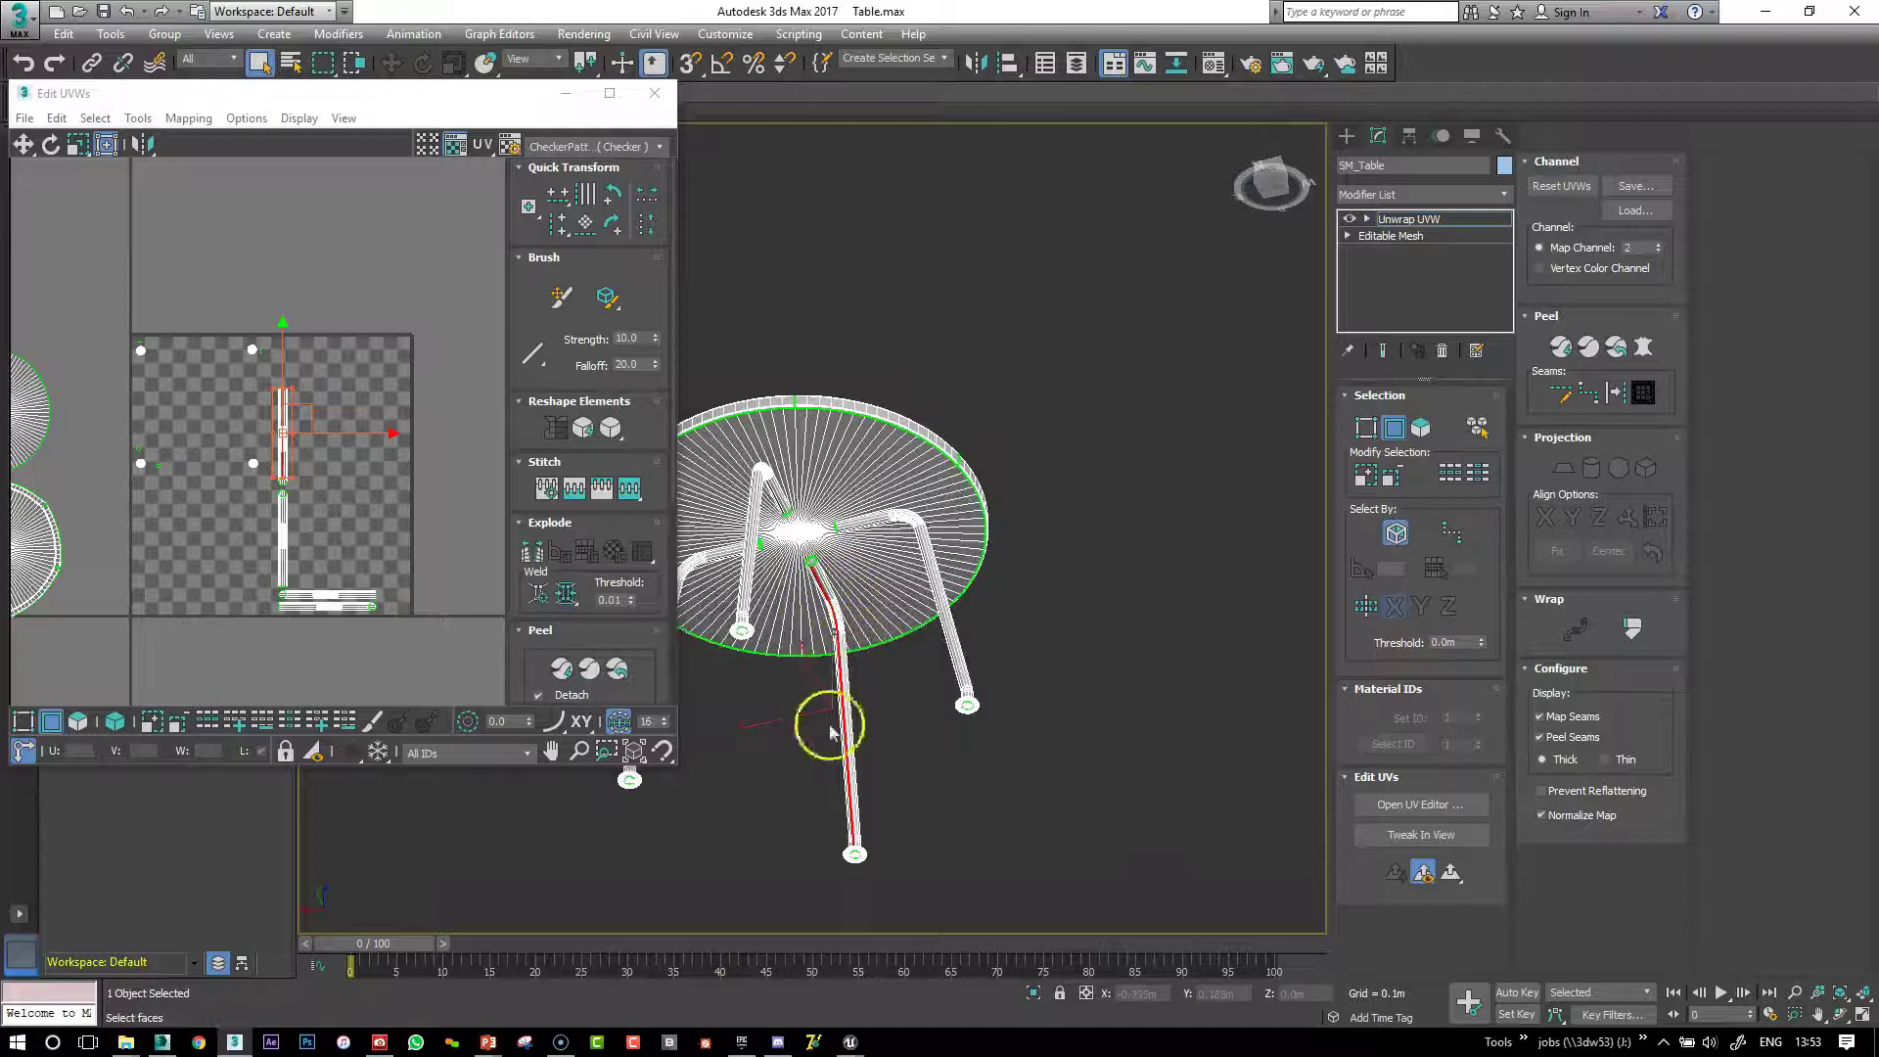
alt+middle_drag(874, 802, 1006, 747)
scroll(1011, 719, up, 3)
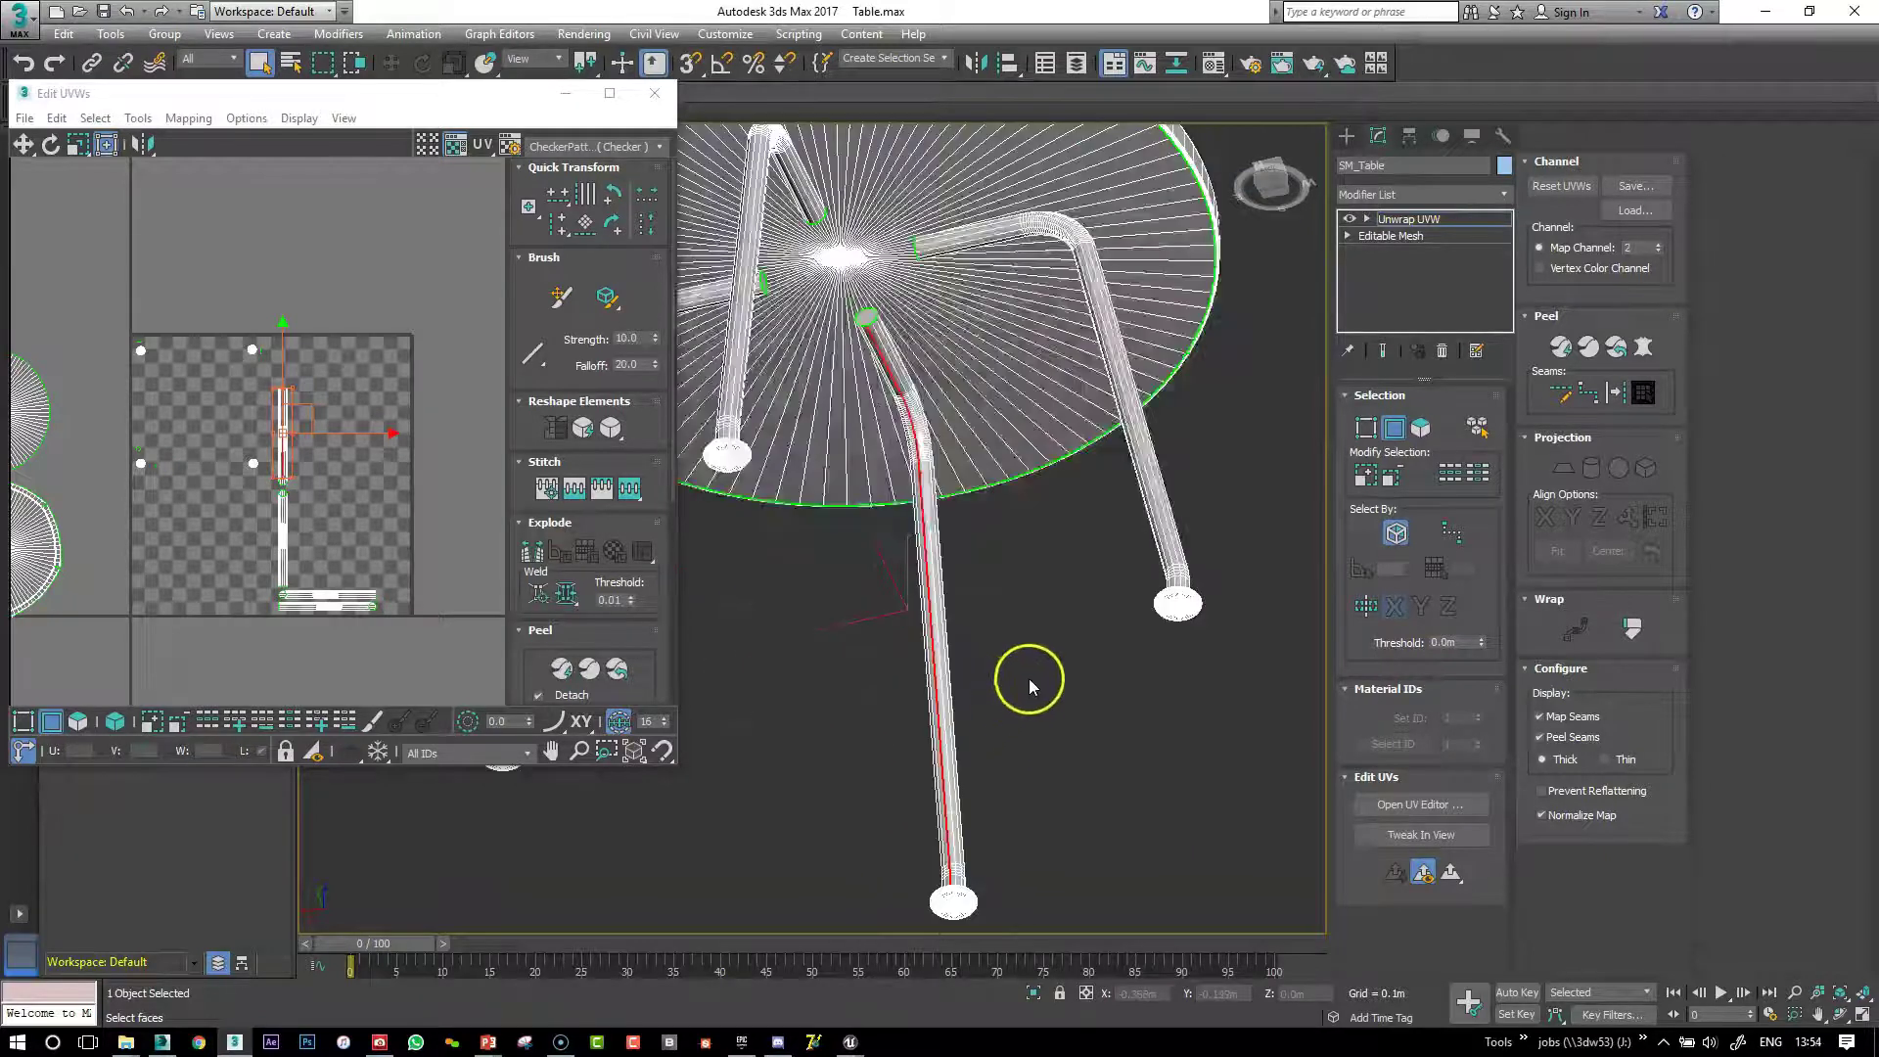
click(1615, 392)
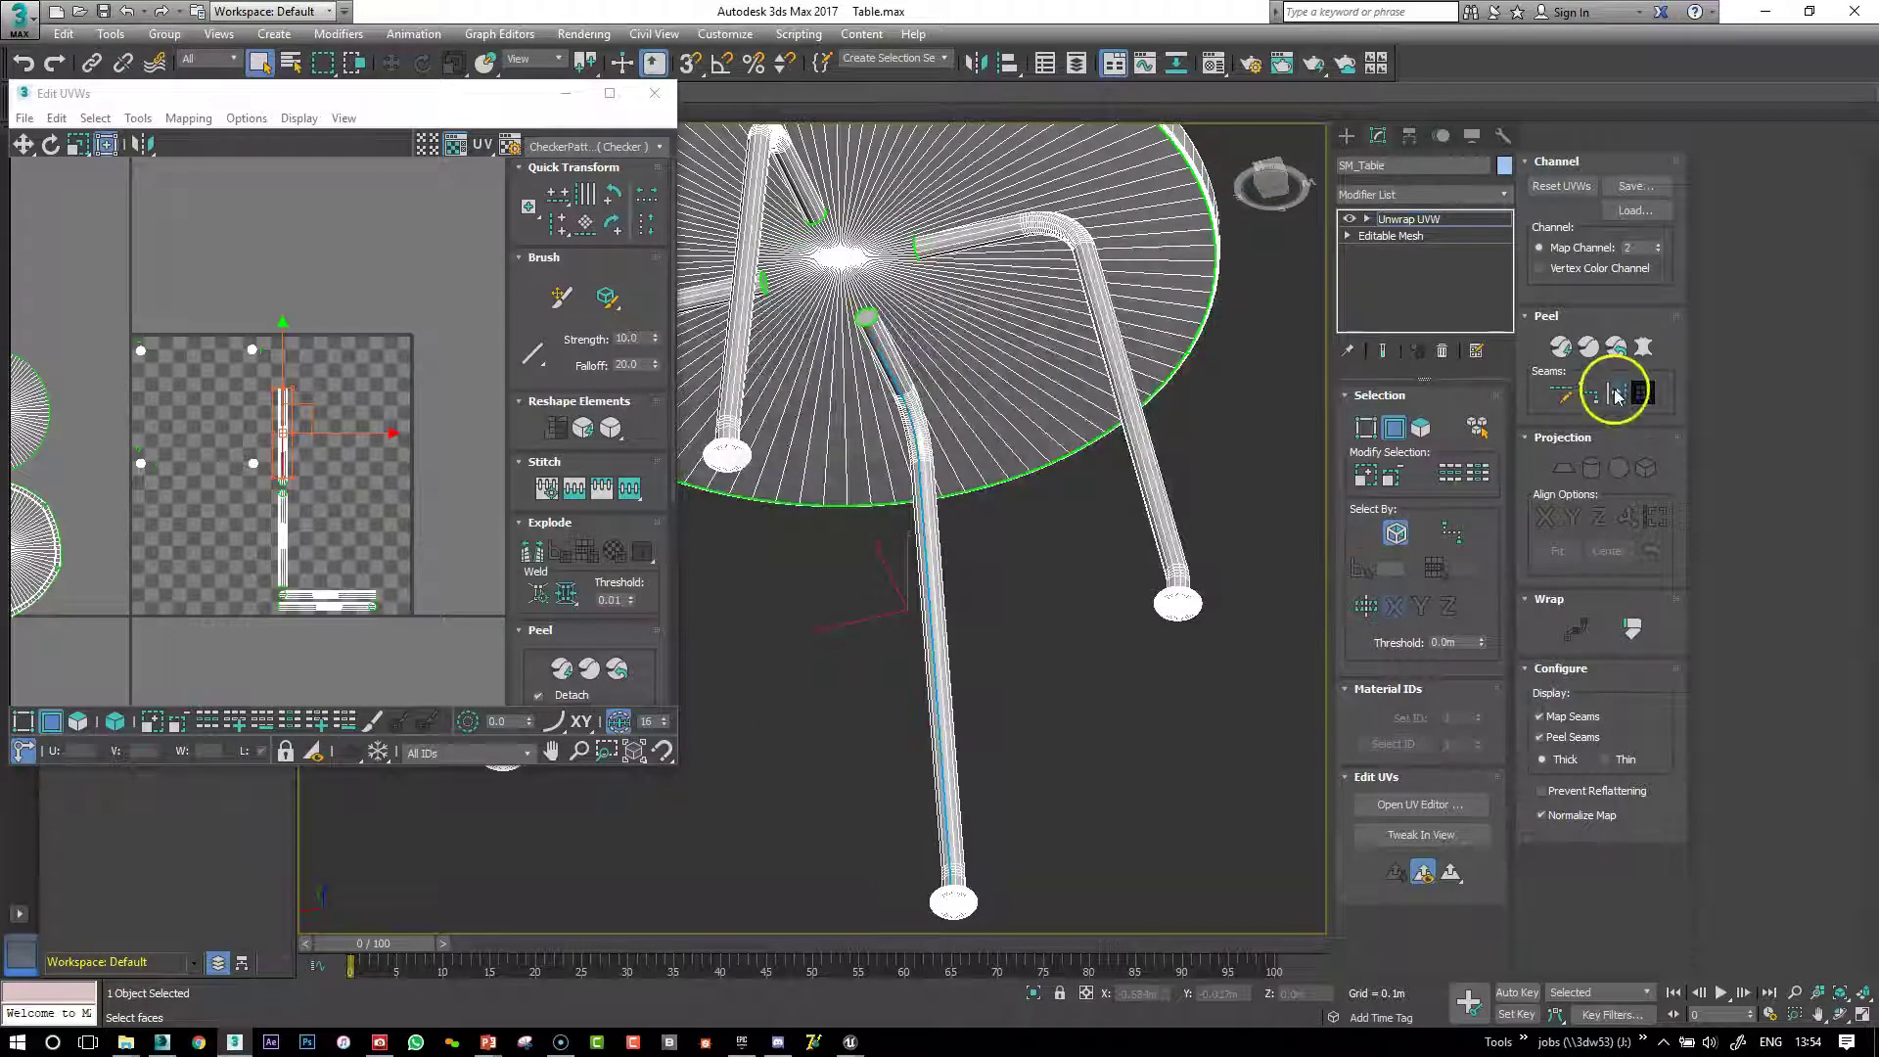
Quick Peel the whole seamed leg and place its island upright in the UV square's upper-right corner
click(1420, 428)
click(1470, 436)
drag(1011, 585, 887, 667)
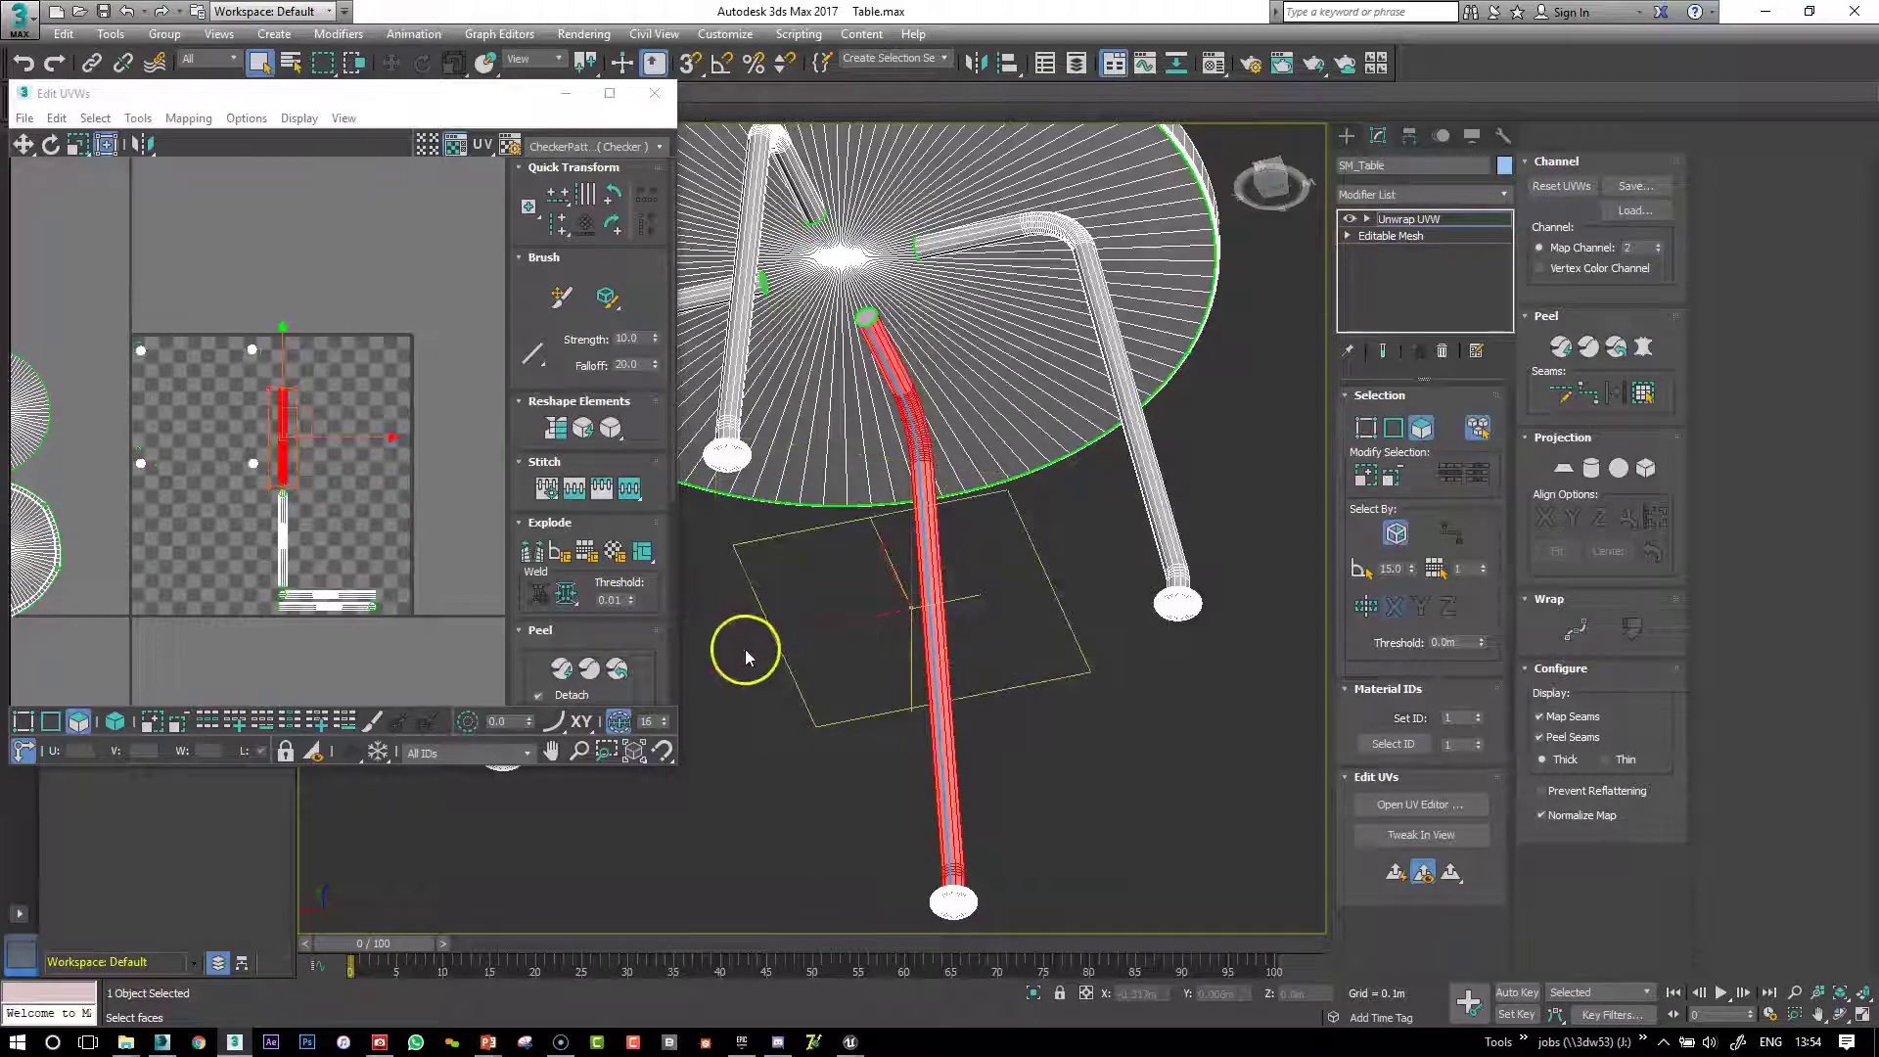
click(559, 668)
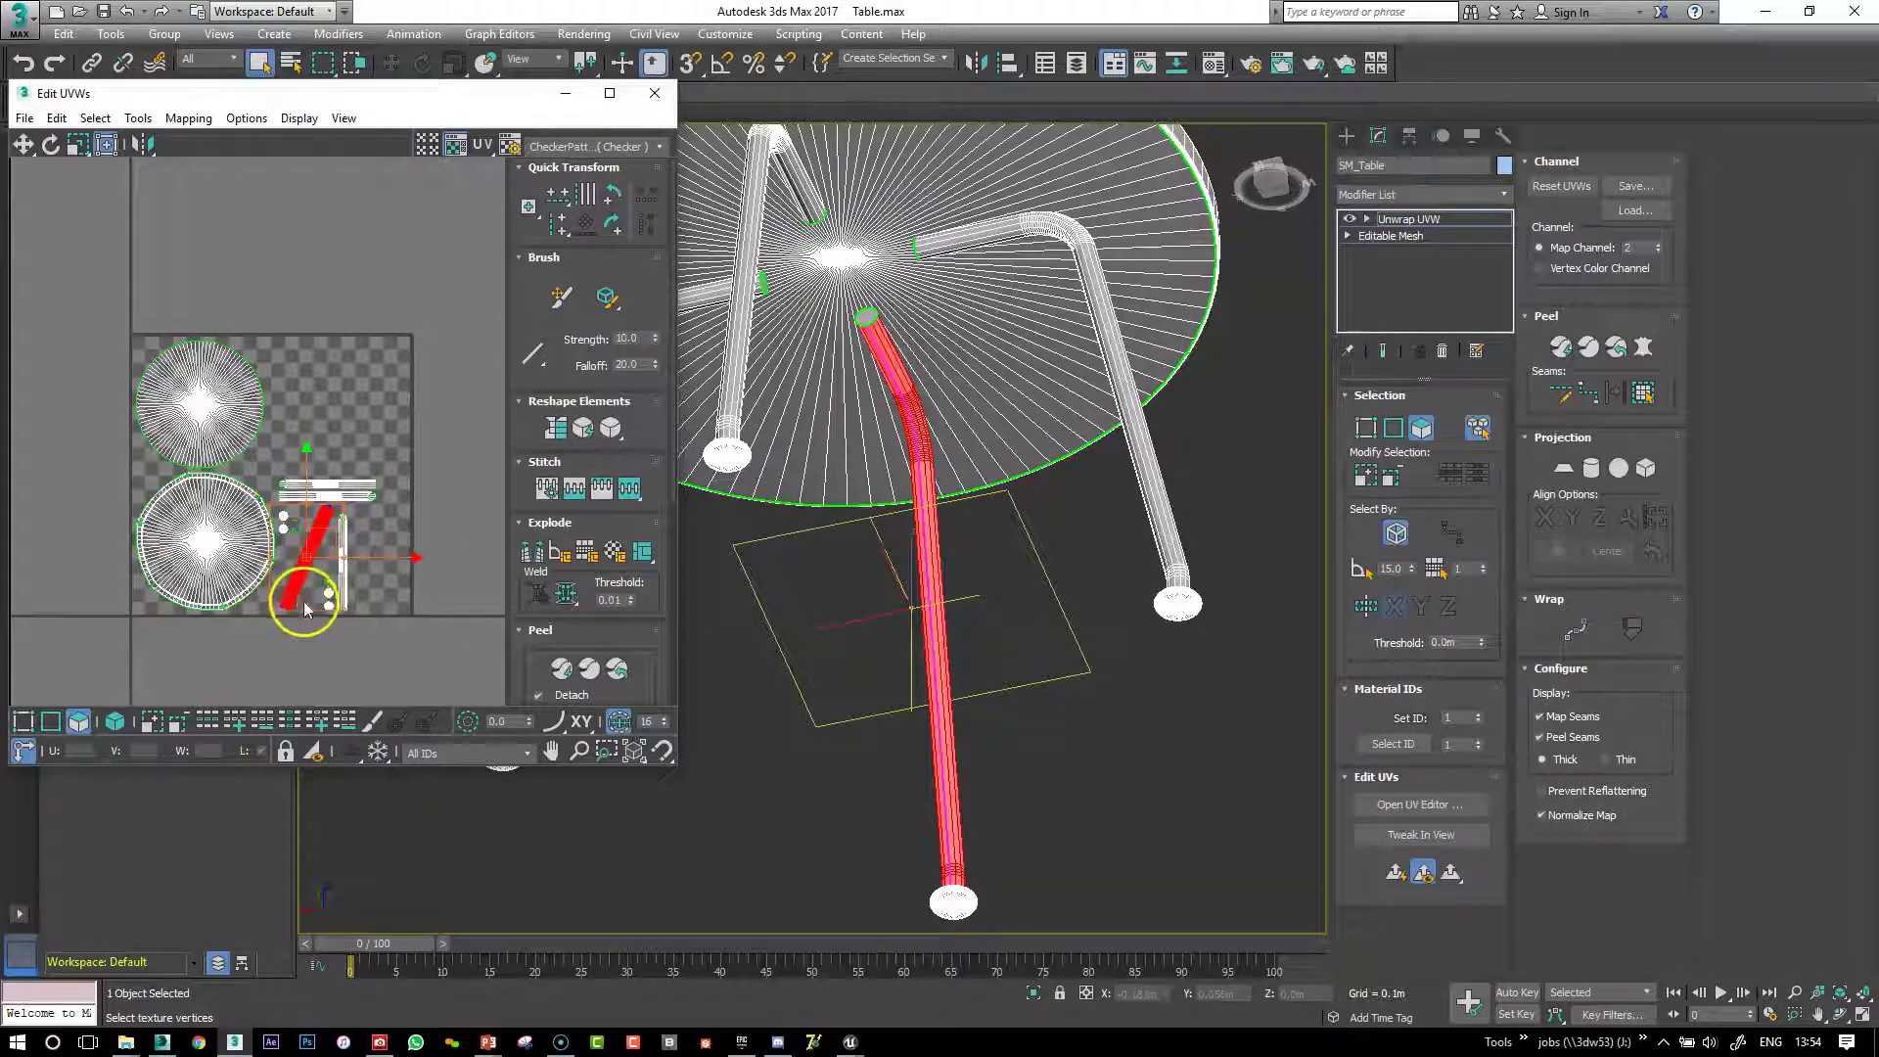
drag(304, 608, 421, 376)
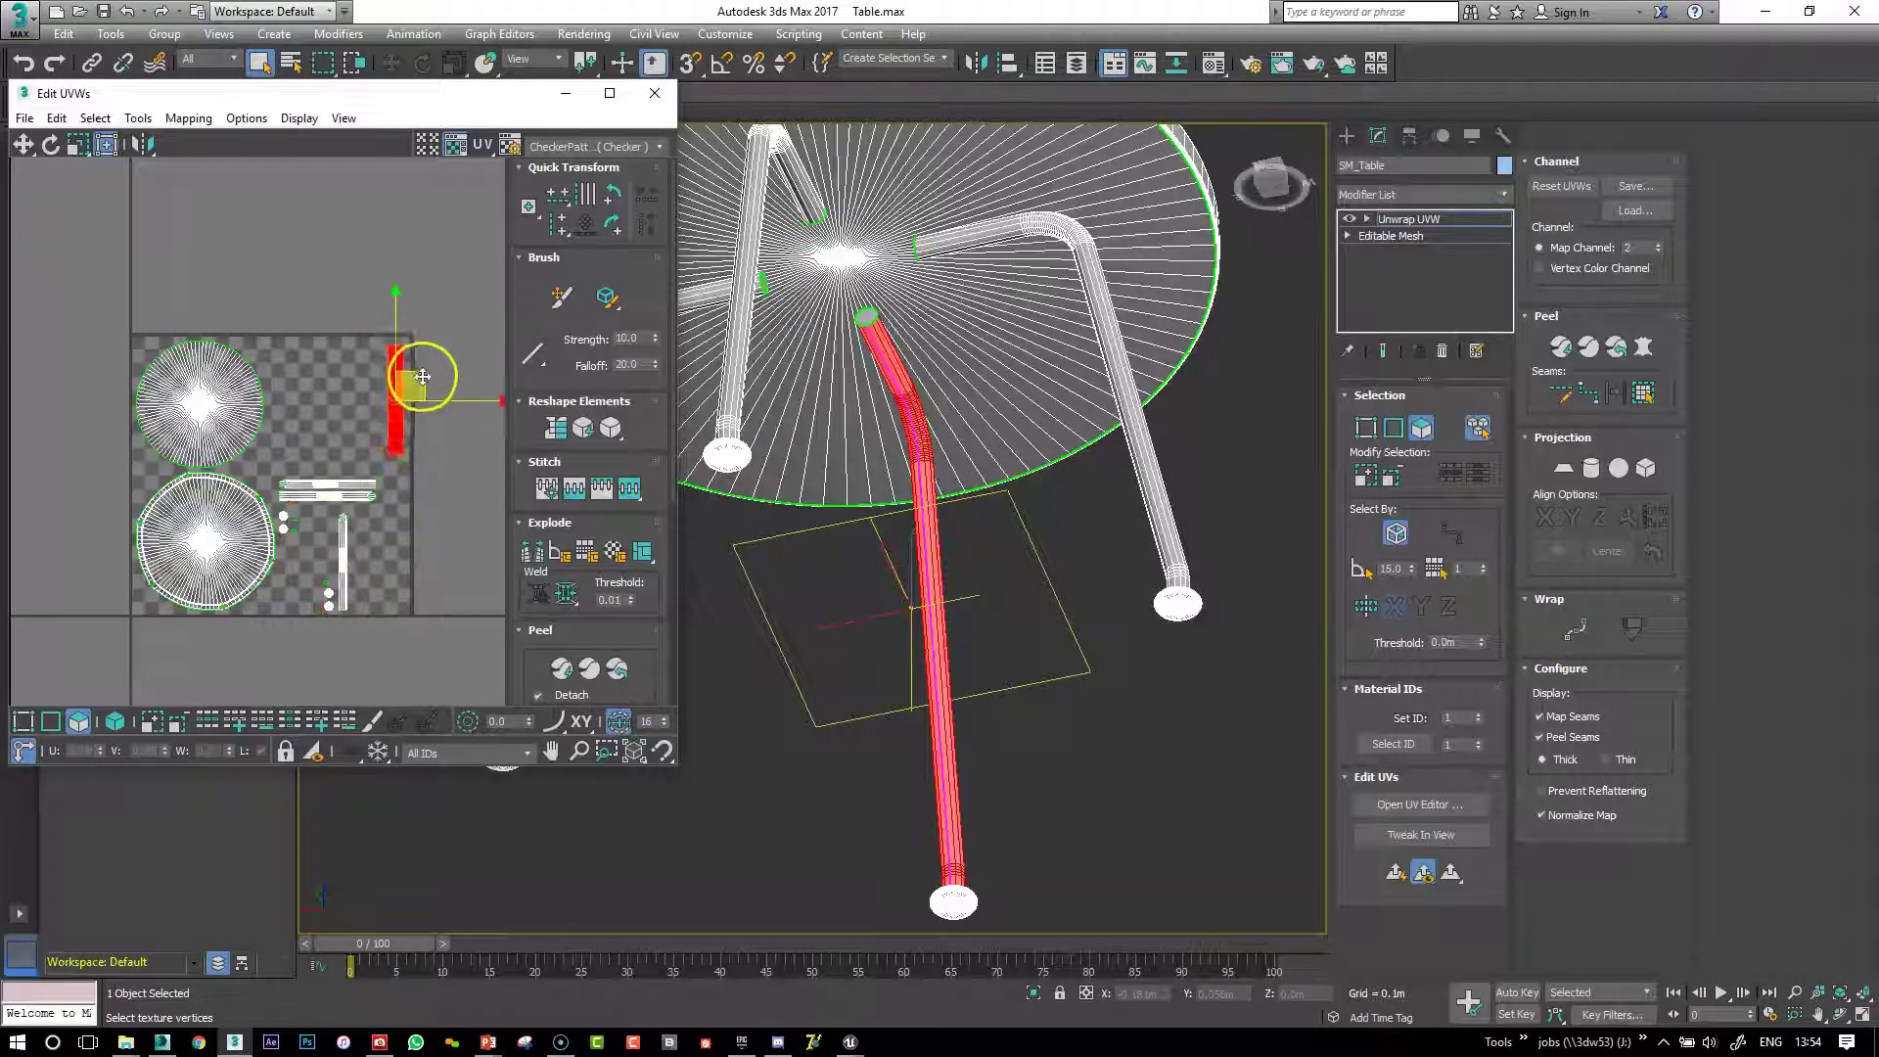
click(448, 288)
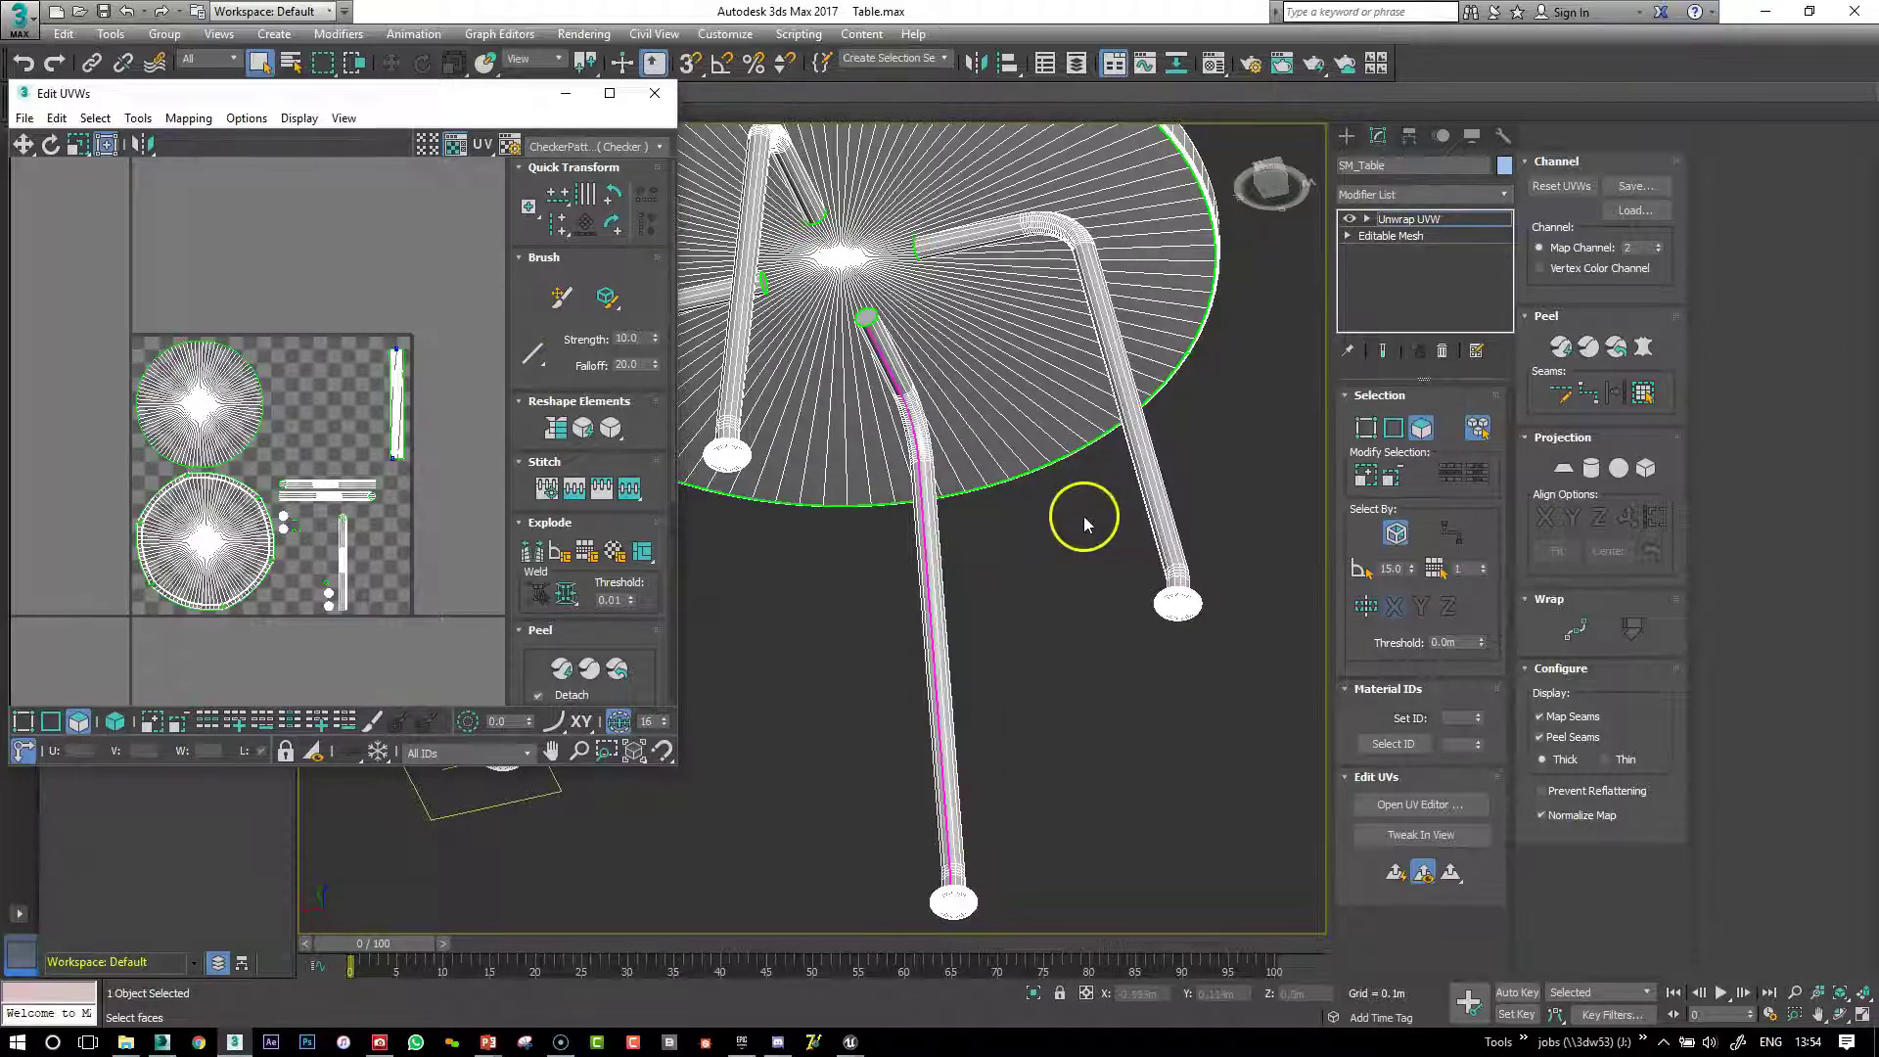
Select a lengthwise edge loop on each of the three remaining legs and convert them into seams
alt+middle_drag(1006, 590, 1187, 558)
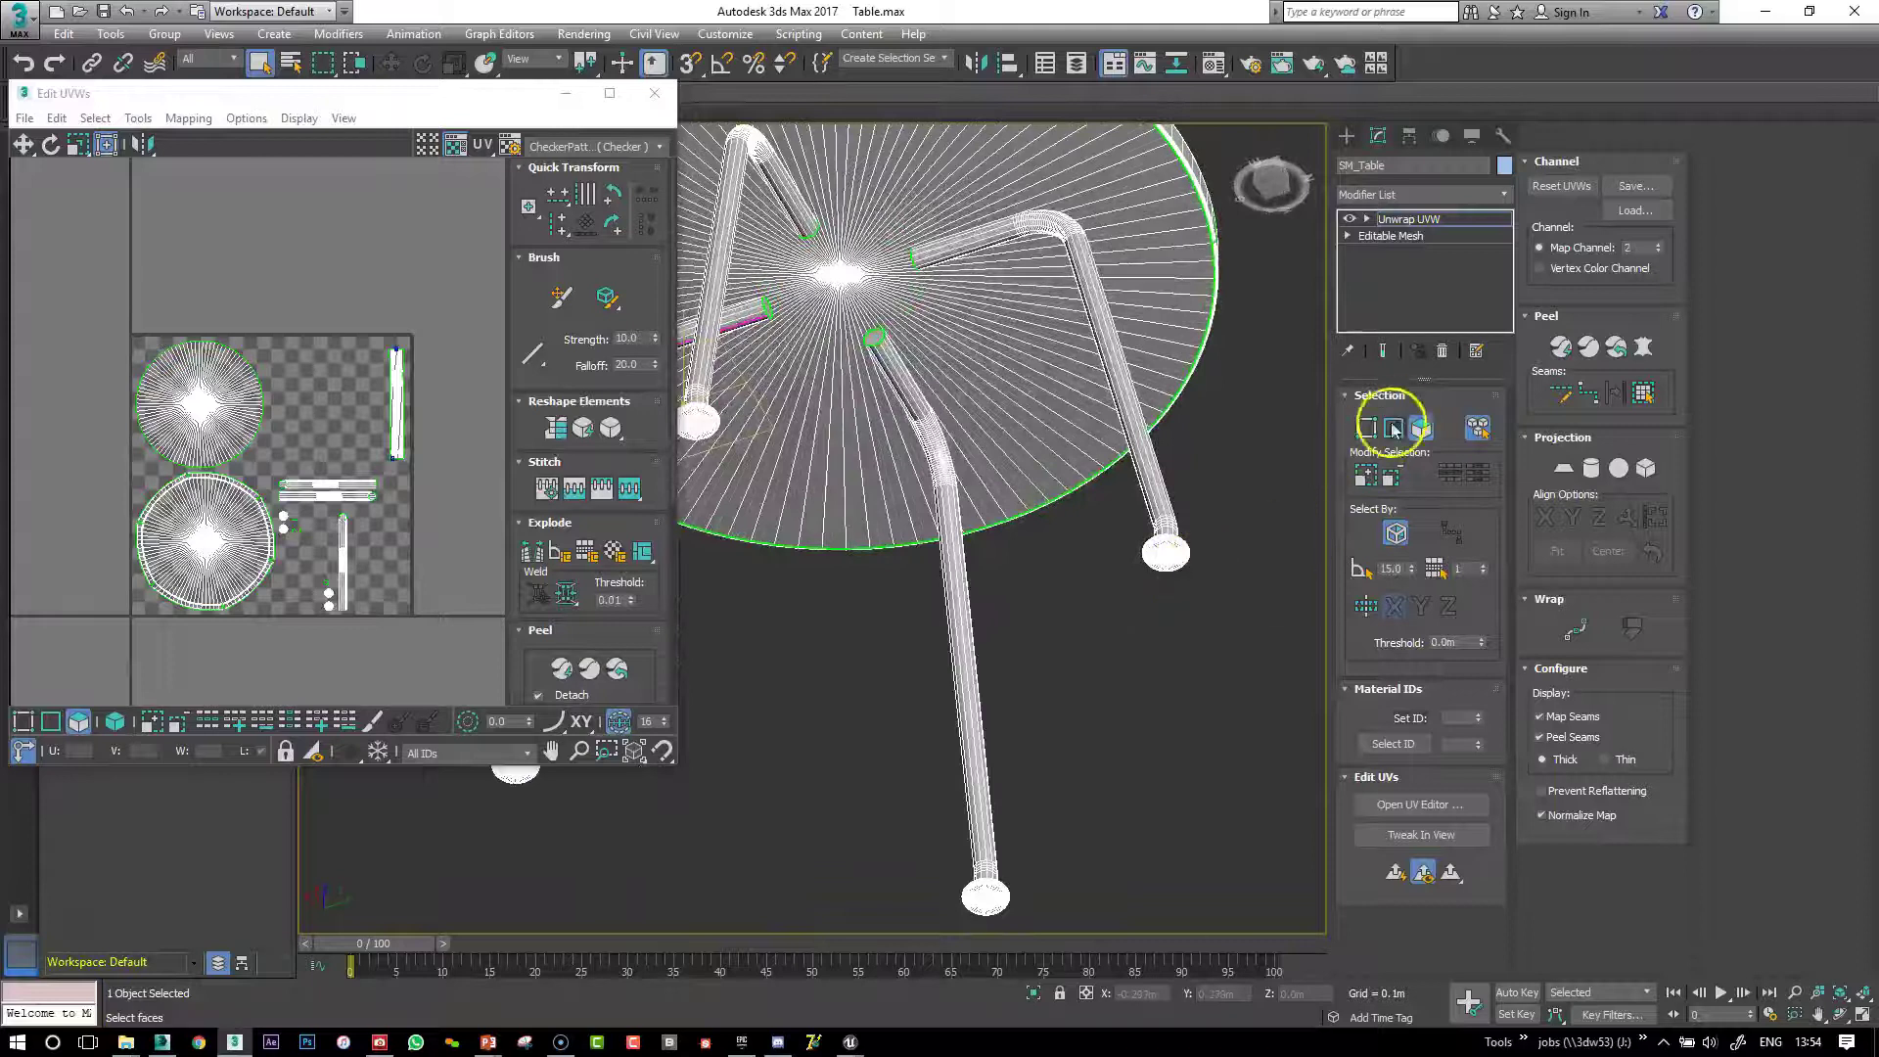
click(969, 577)
click(1392, 428)
click(958, 644)
alt+middle_drag(958, 644, 1053, 587)
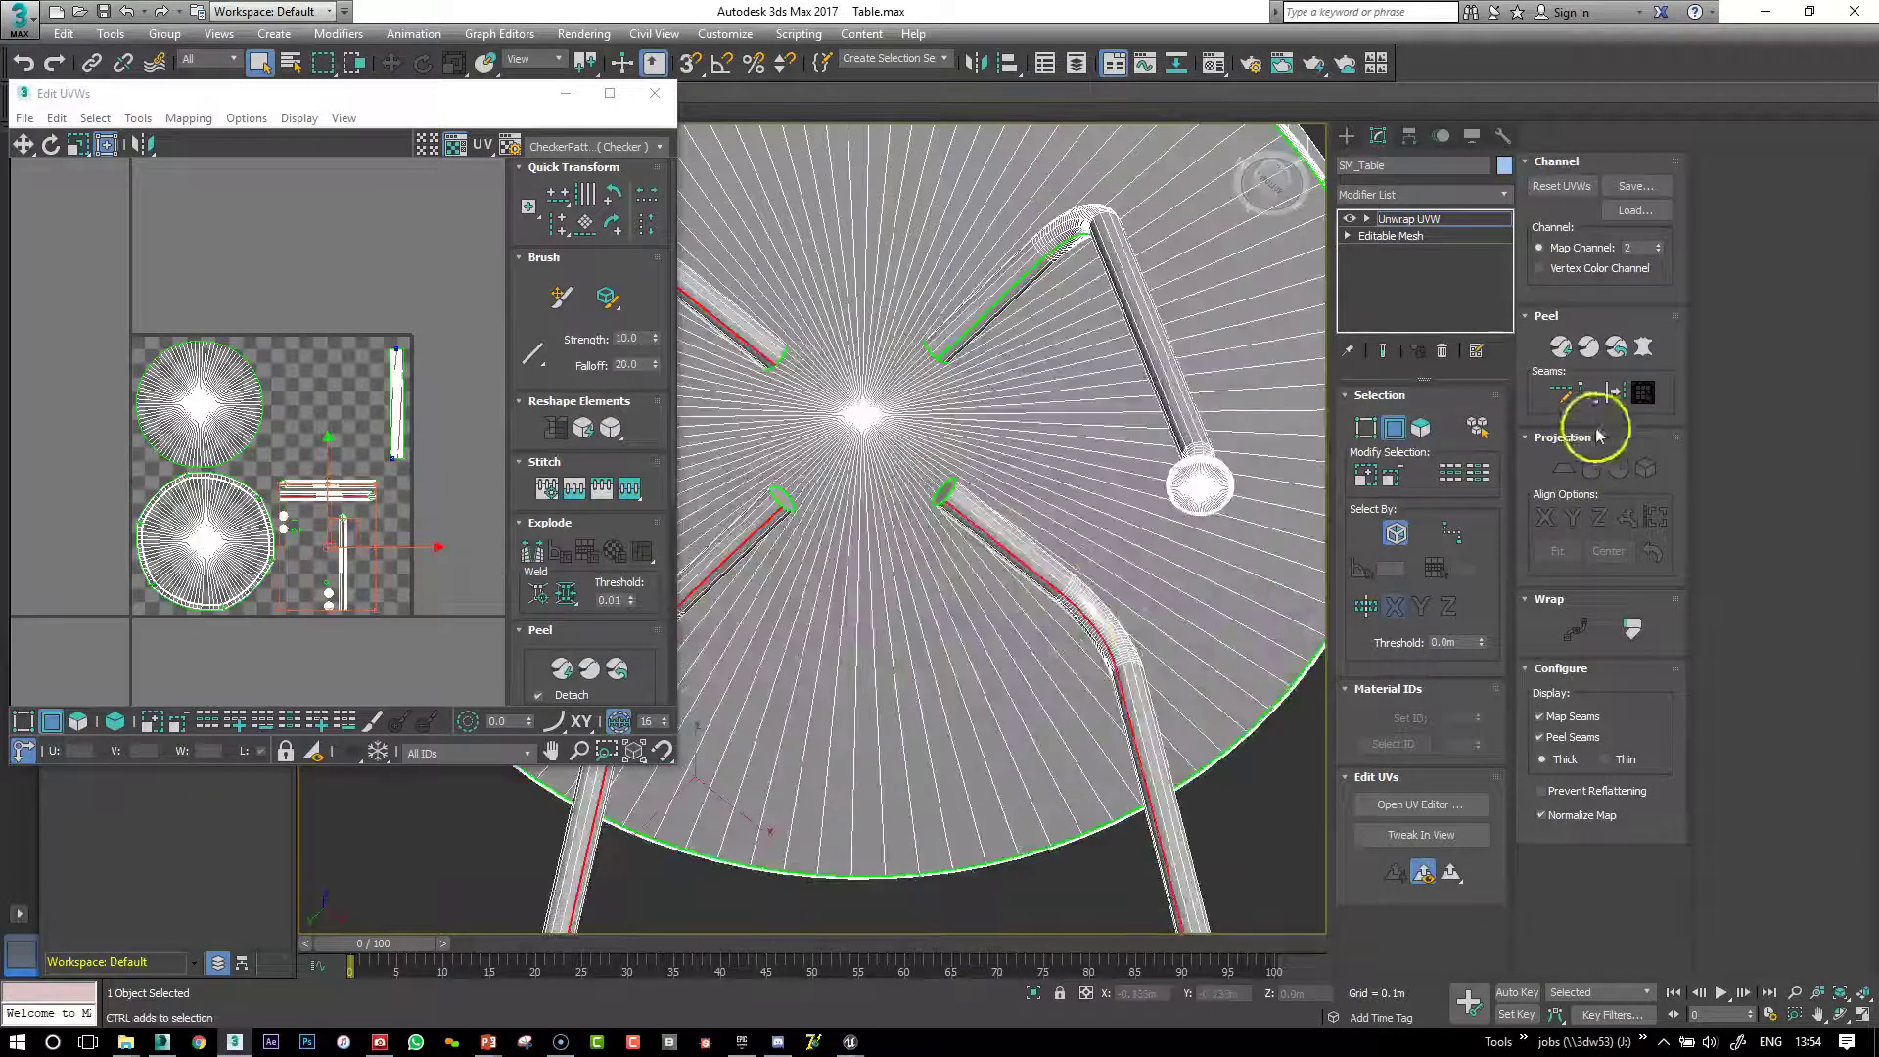
click(1616, 393)
Select the three newly seamed legs as whole elements and unwrap them together with Quick Peel
scroll(1172, 392, down, 3)
click(1421, 427)
click(1191, 778)
ctrl+click(749, 754)
mouse_move(920, 636)
alt+middle_down()
mouse_move(931, 756)
mouse_move(942, 609)
alt+middle_up()
click(561, 670)
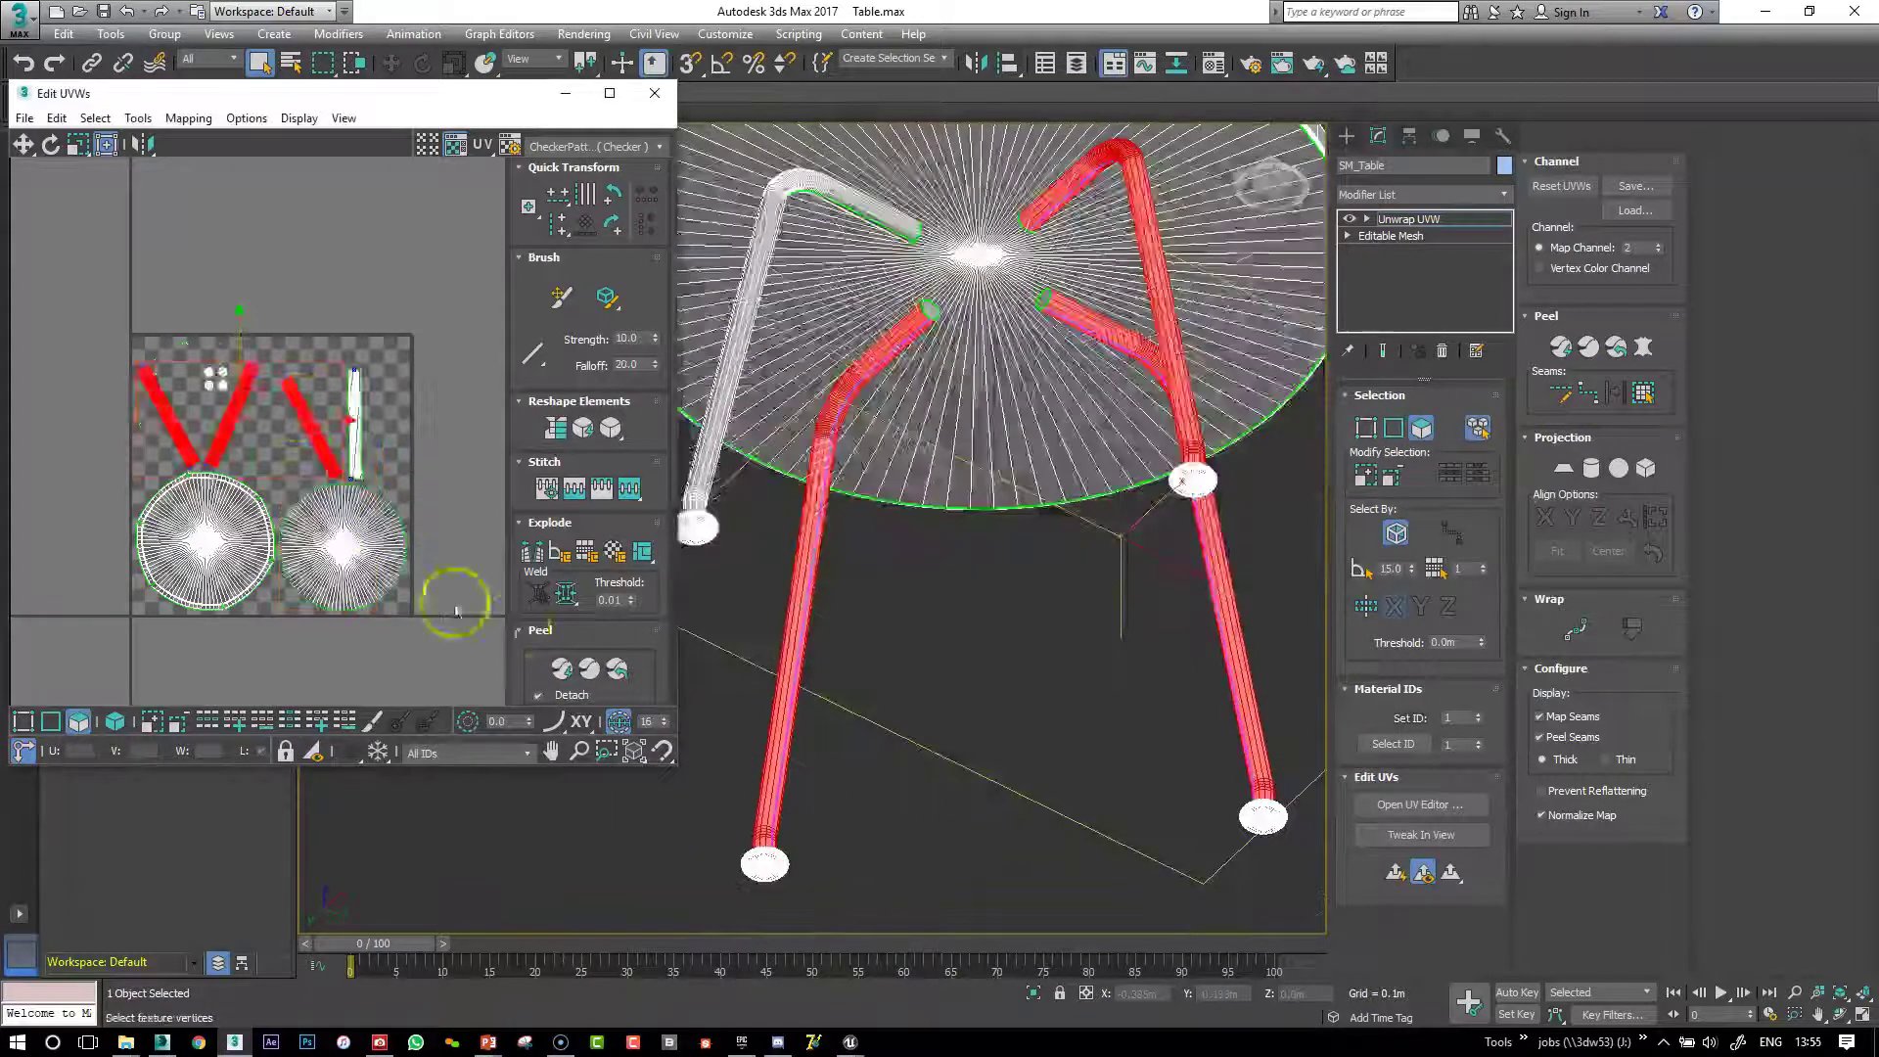
Move the four leg islands above the UV square, straightening them upright and lining them up side by side
drag(260, 386, 352, 244)
middle_drag(352, 244, 408, 380)
click(354, 409)
drag(378, 442, 351, 458)
click(349, 331)
drag(350, 365, 331, 363)
drag(349, 328, 326, 417)
click(348, 235)
drag(347, 276, 366, 276)
drag(347, 232, 381, 372)
click(405, 324)
Select all four foot caps and planar map them along the Z axis
drag(430, 536, 313, 626)
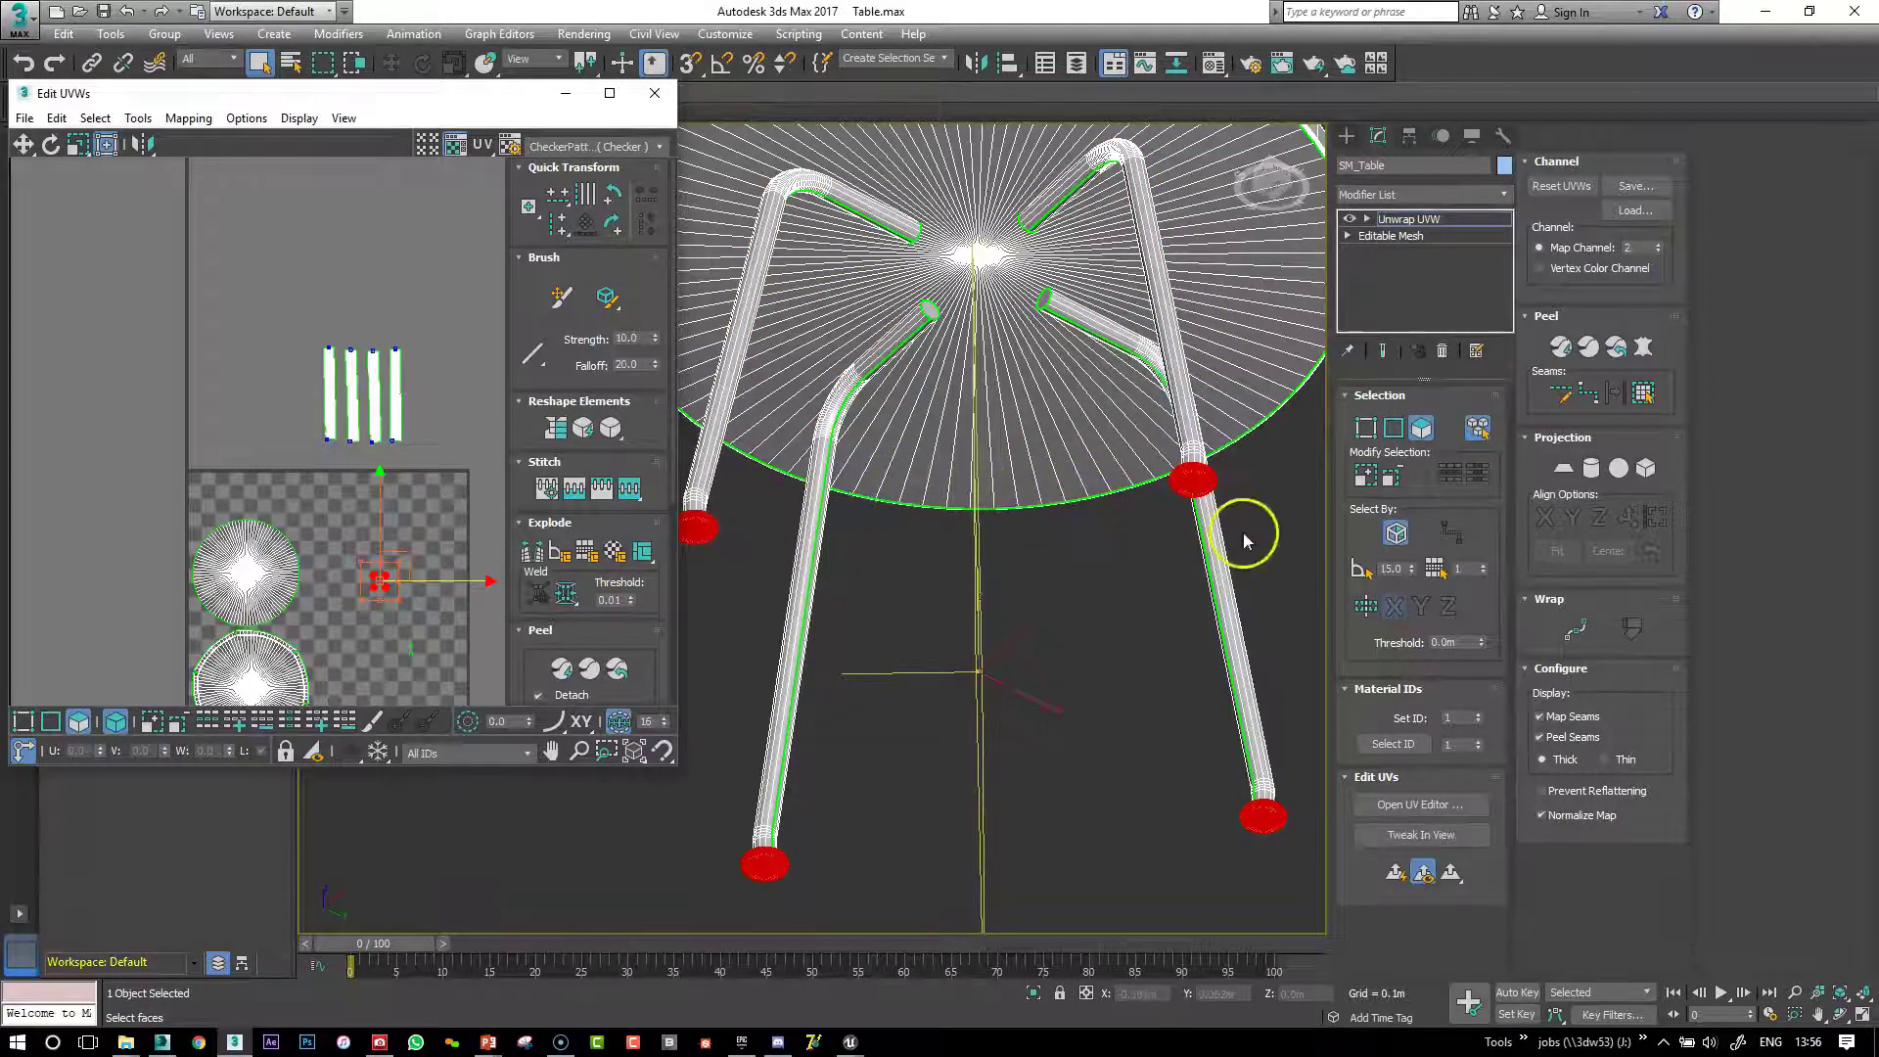
click(1563, 468)
click(1602, 524)
alt+middle_drag(1103, 482, 1145, 690)
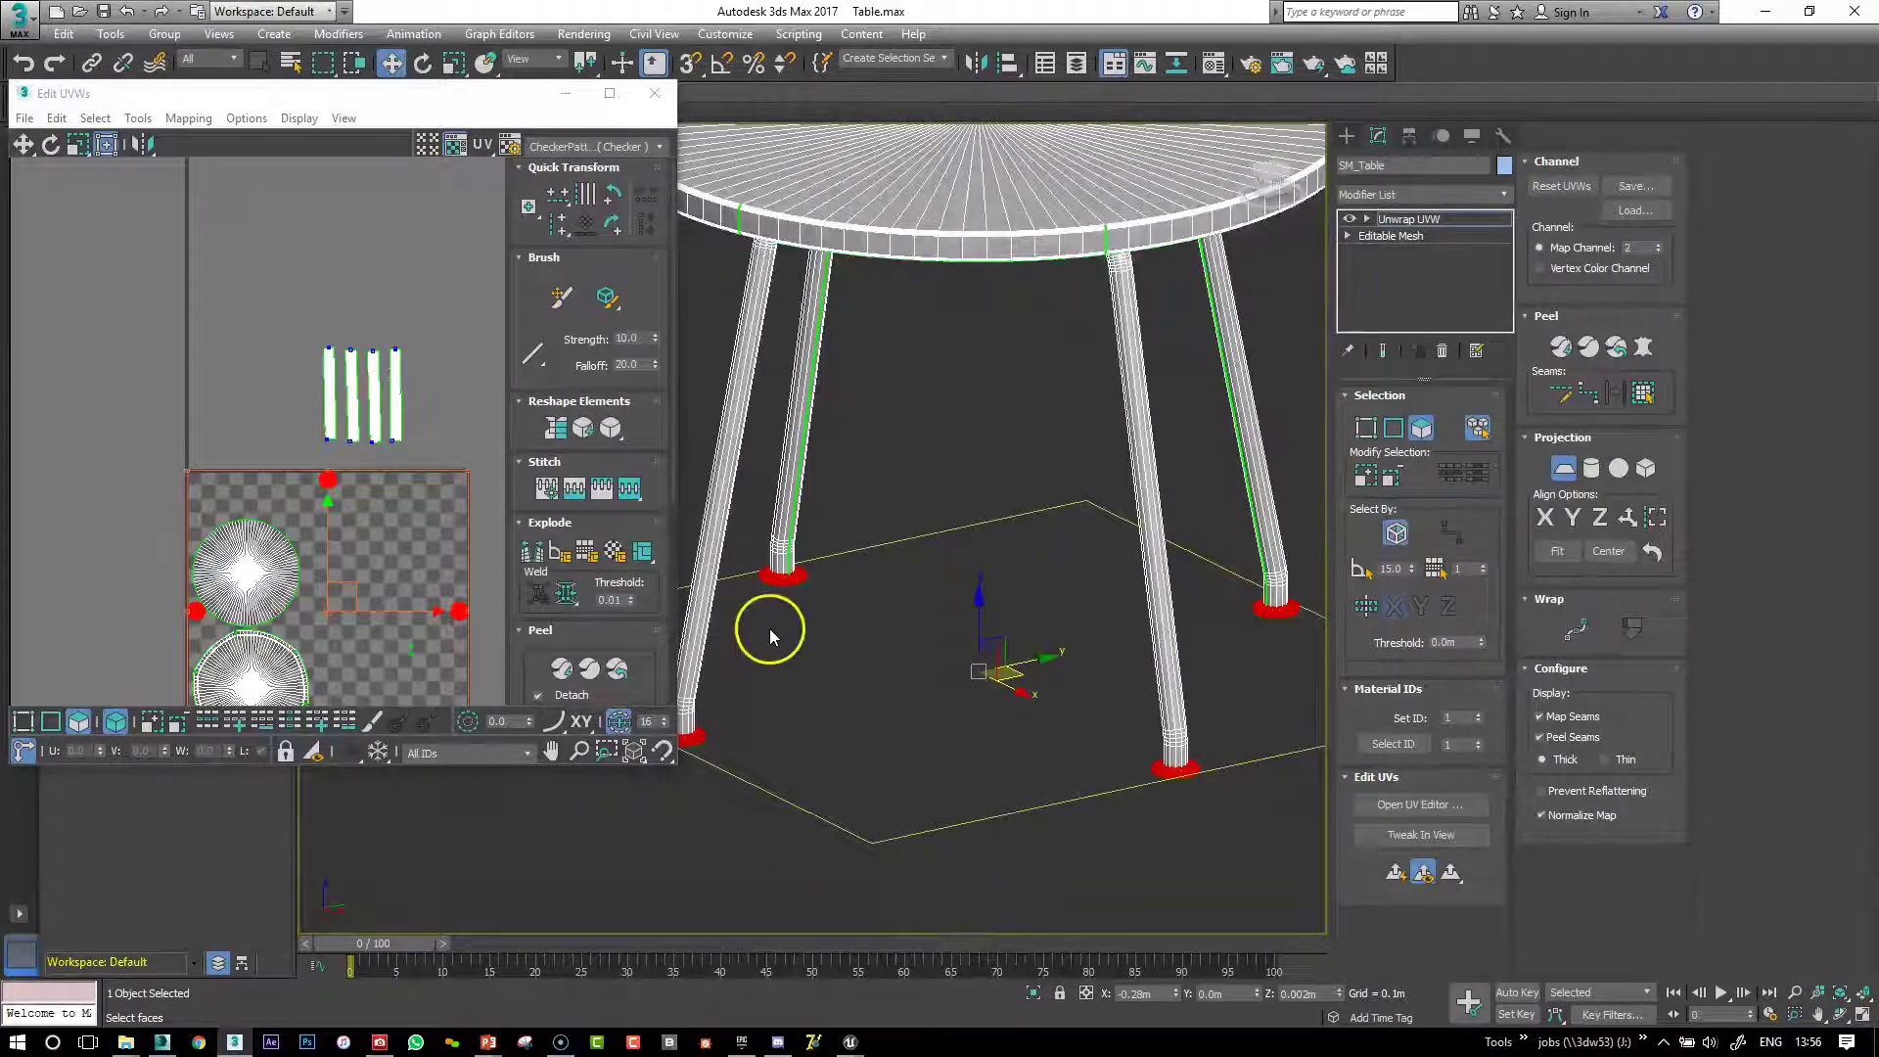
Select the four foot islands by their UV vertices and move them out beyond the UV square's upper-left corner
right_click(343, 548)
click(294, 510)
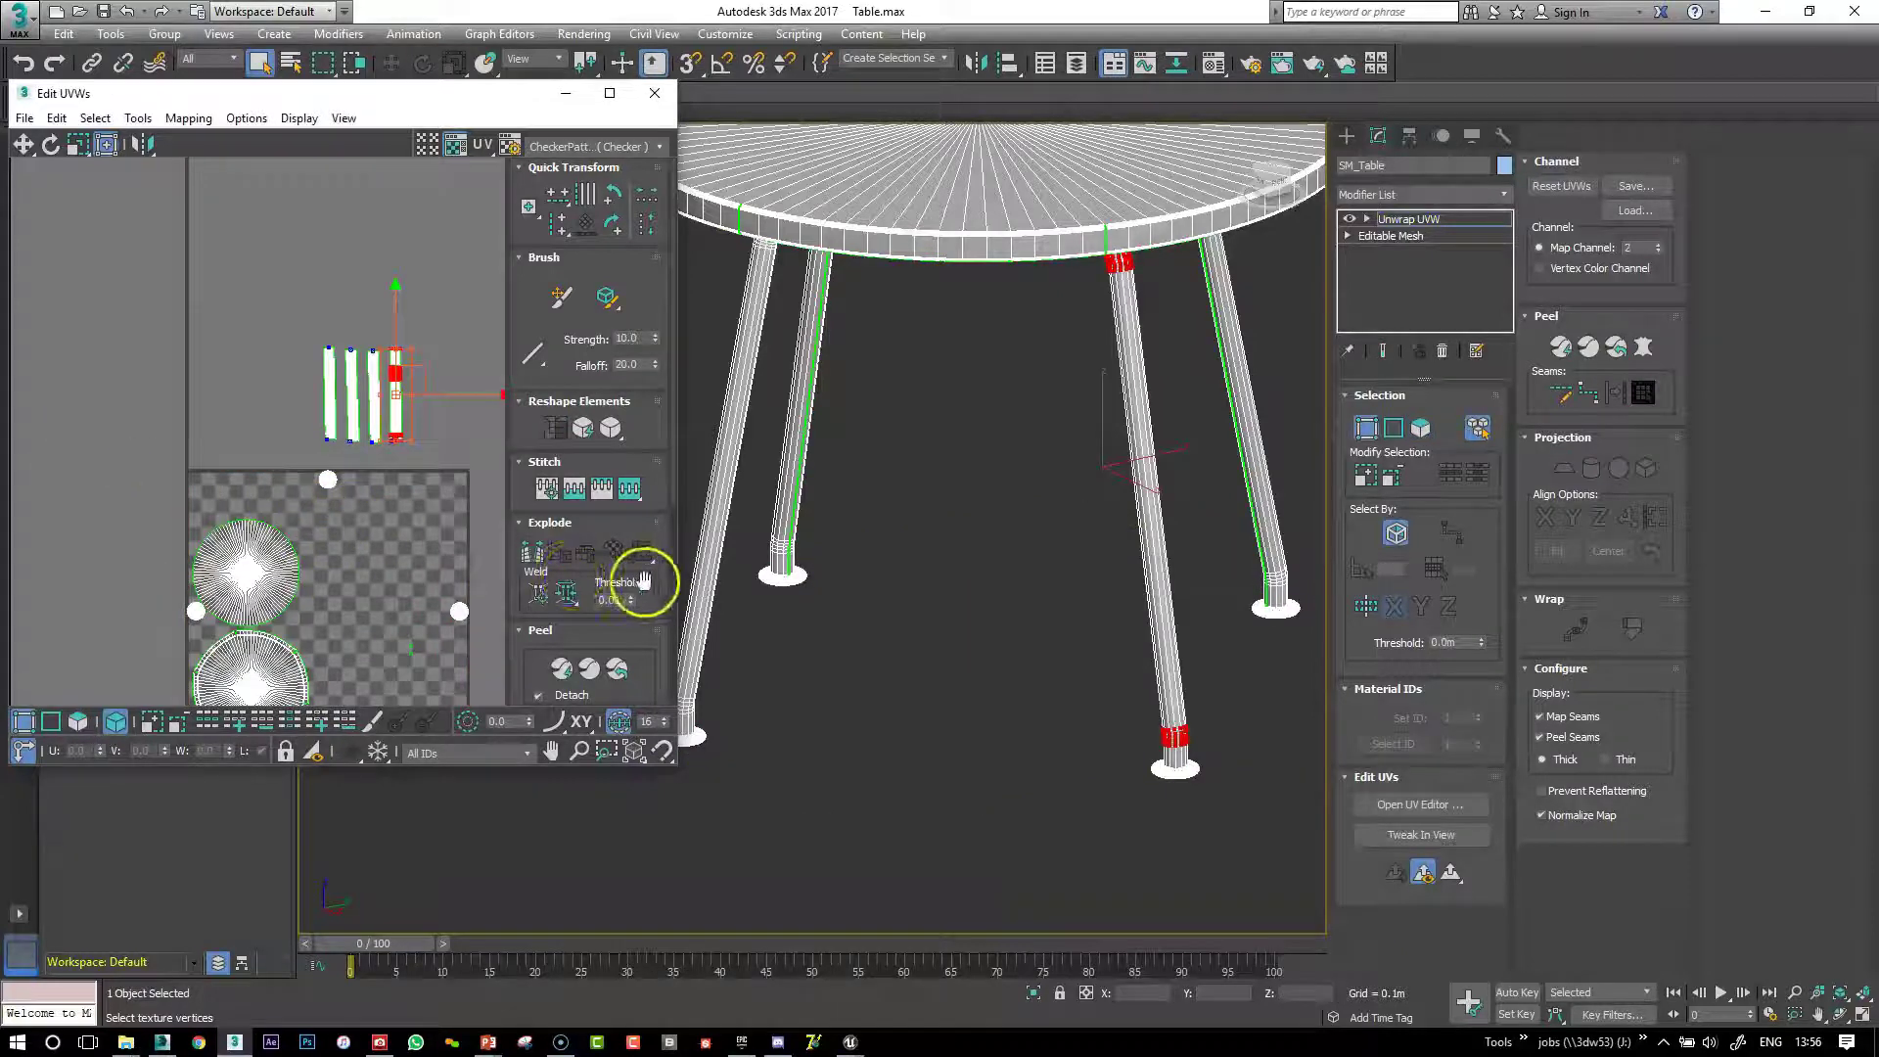
click(791, 578)
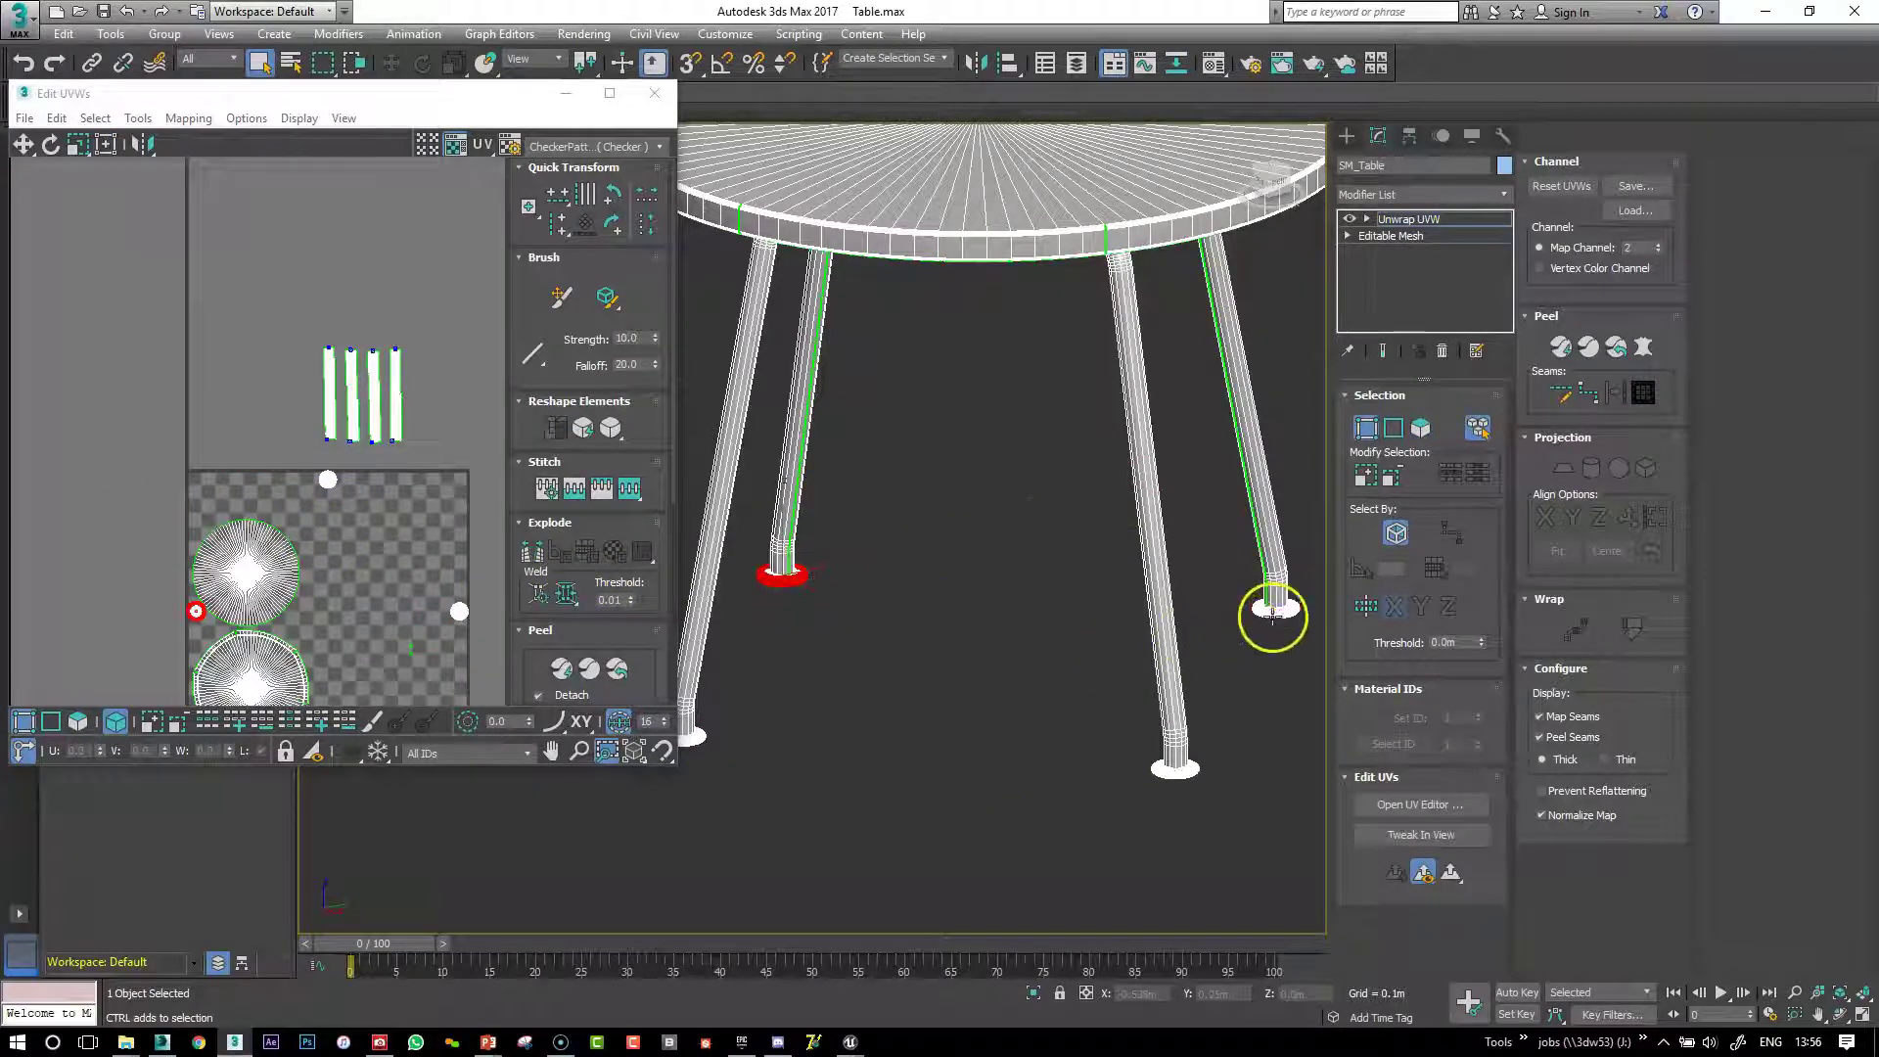
ctrl+click(1186, 766)
key(ctrl+z)
ctrl+click(1195, 771)
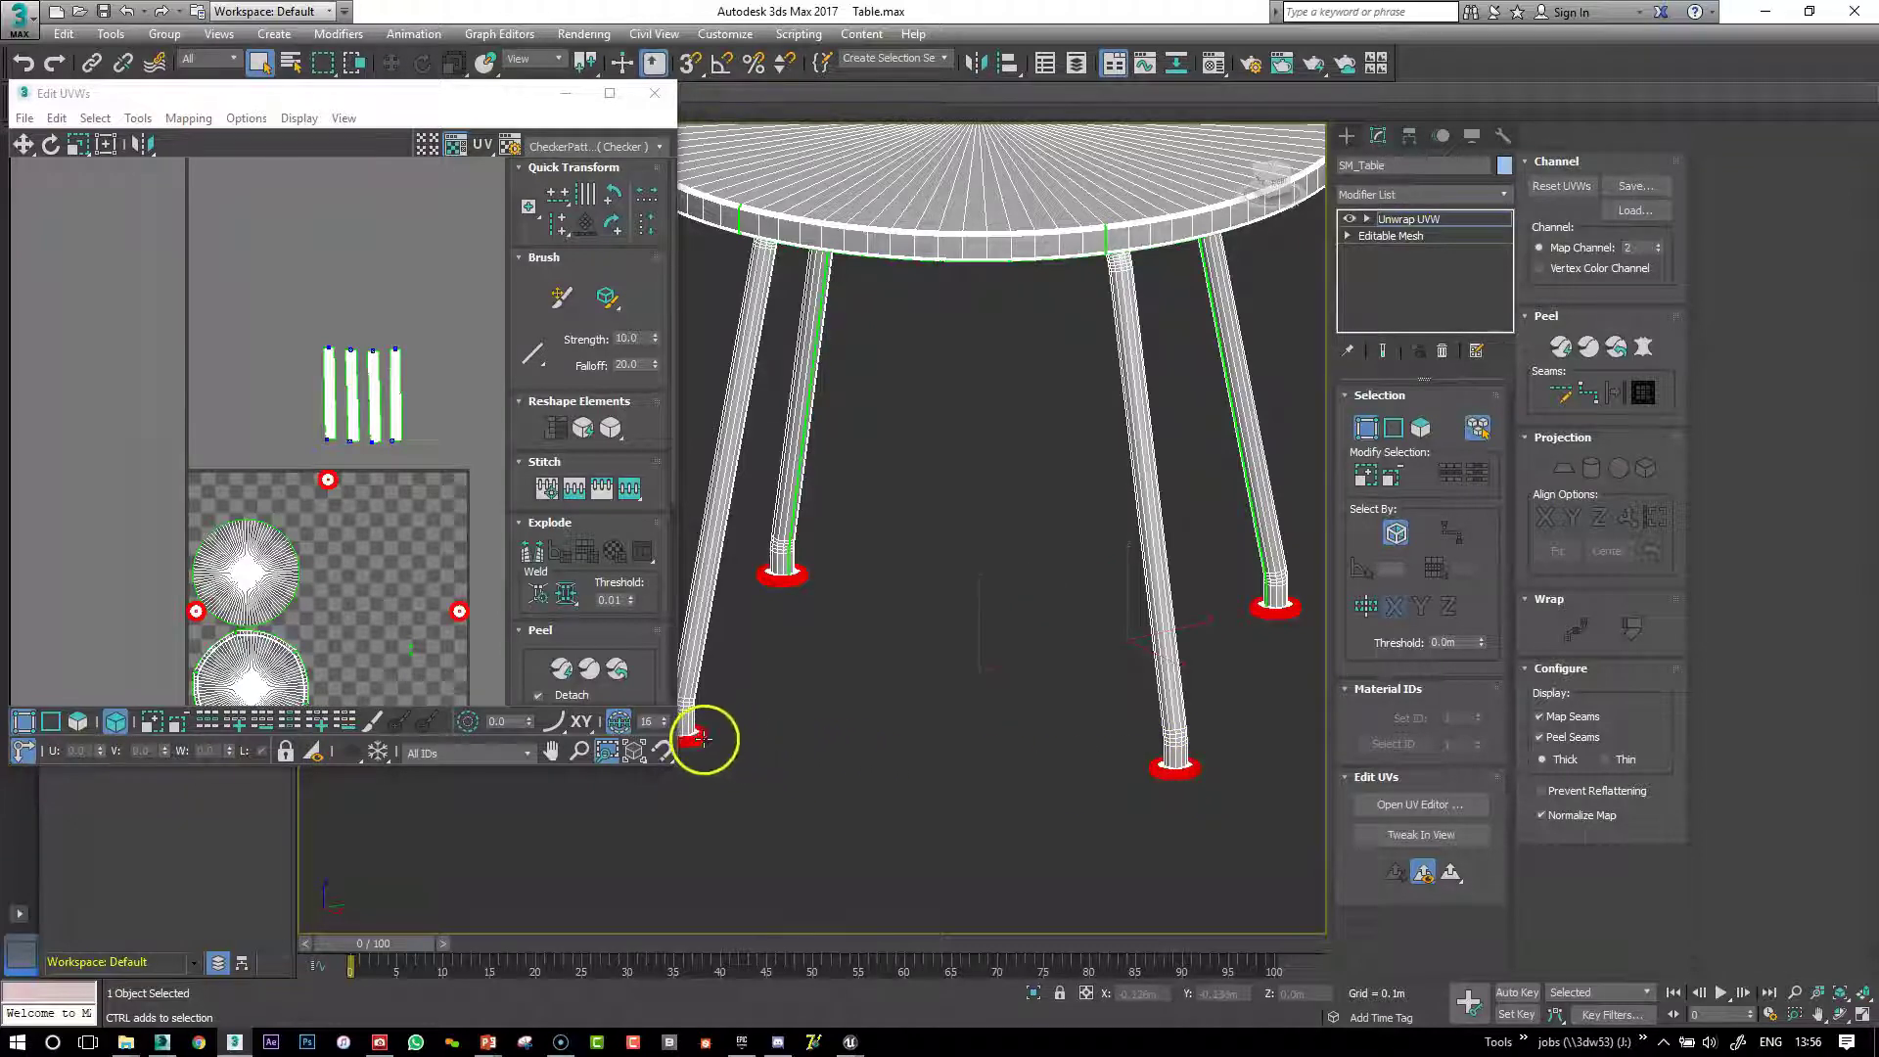
scroll(365, 545, down, 2)
drag(374, 563, 239, 374)
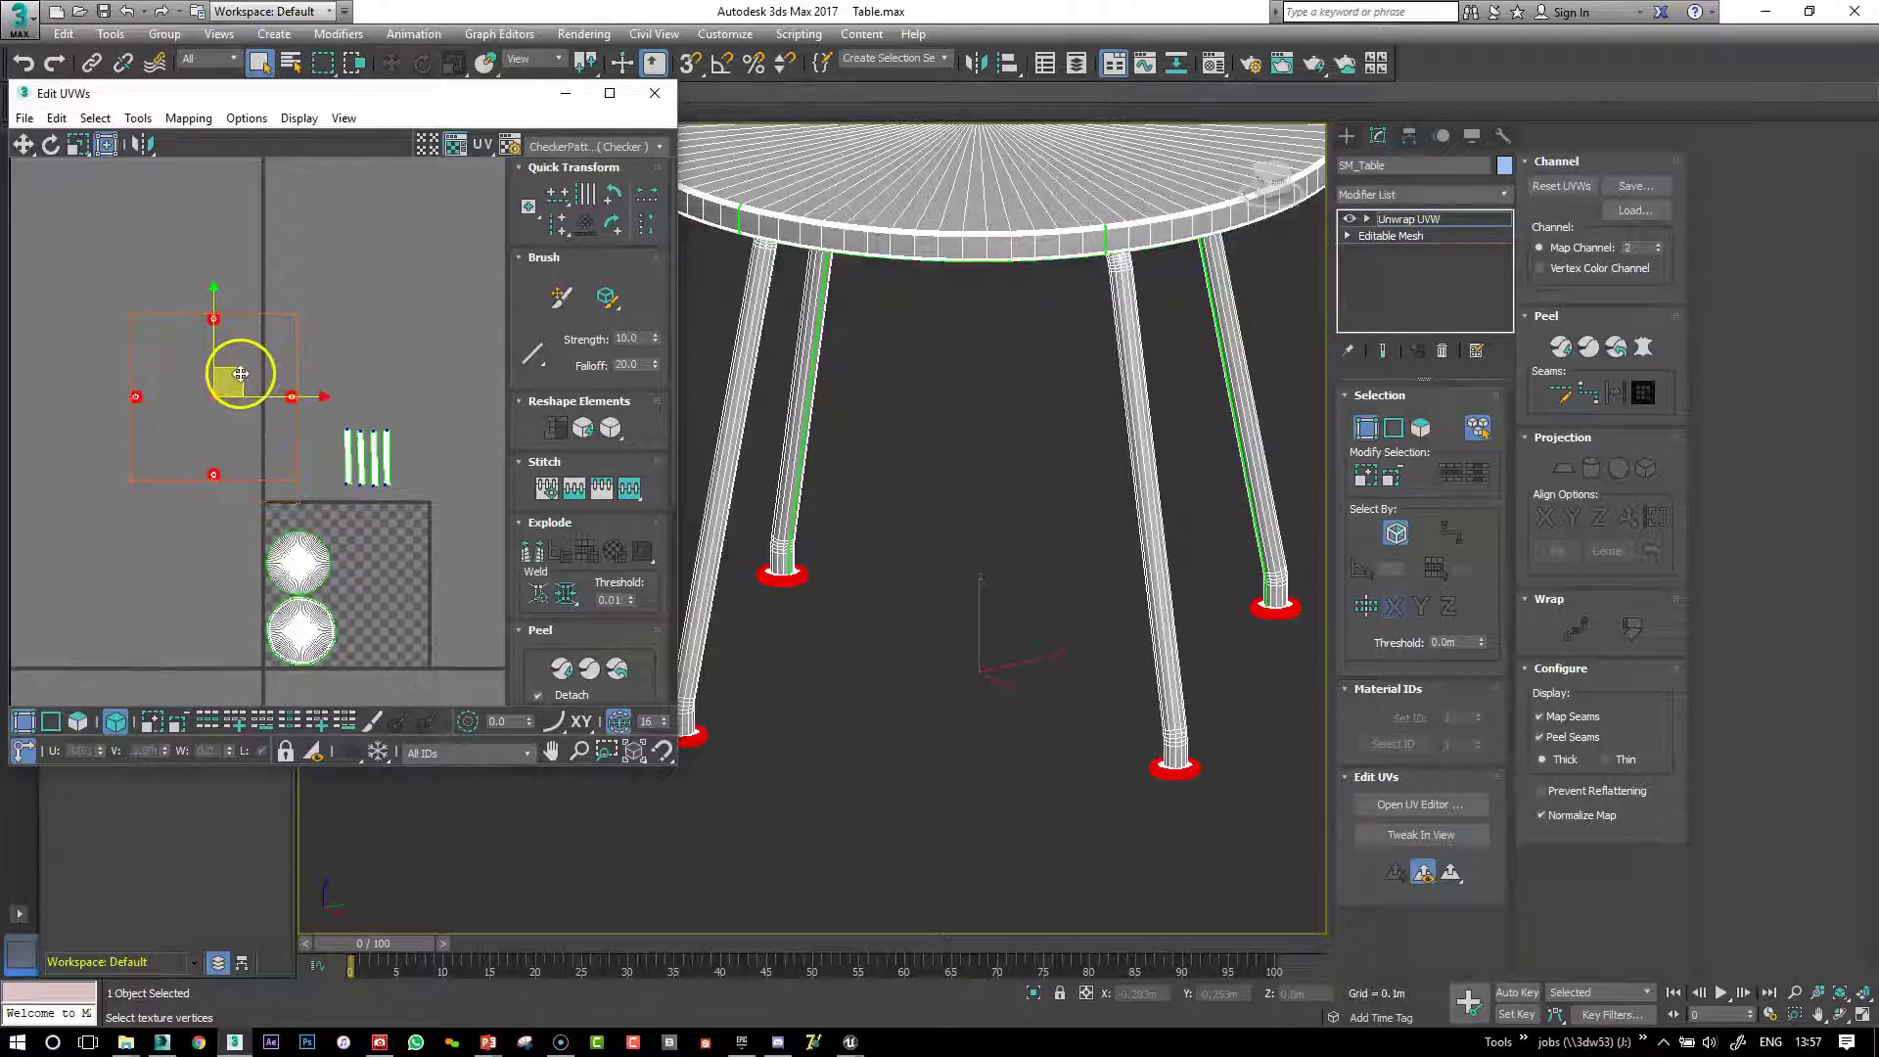
Move the small leg-end islands beside the leg strips, then planar map one leg's end cap and place its island there
scroll(382, 608, up, 2)
drag(389, 634, 442, 344)
scroll(424, 343, up, 3)
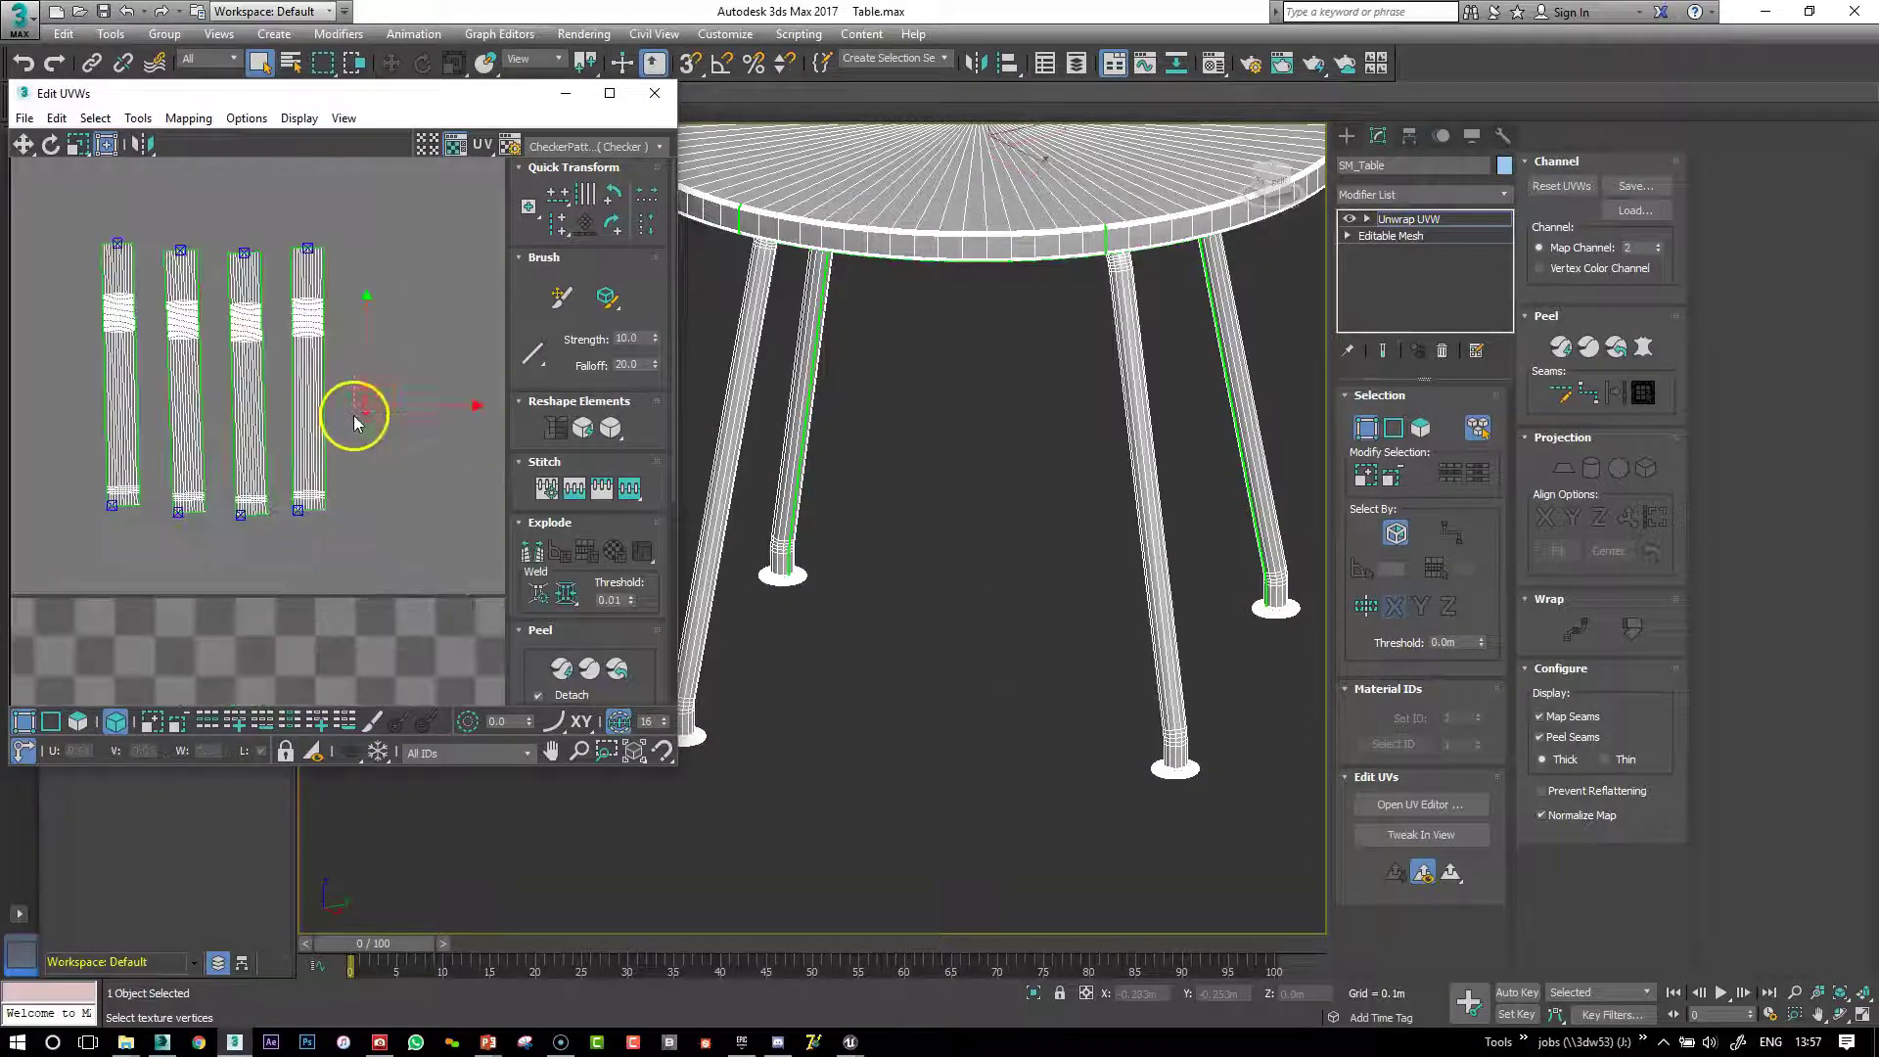
scroll(961, 492, down, 5)
alt+middle_drag(961, 492, 949, 376)
scroll(949, 376, up, 5)
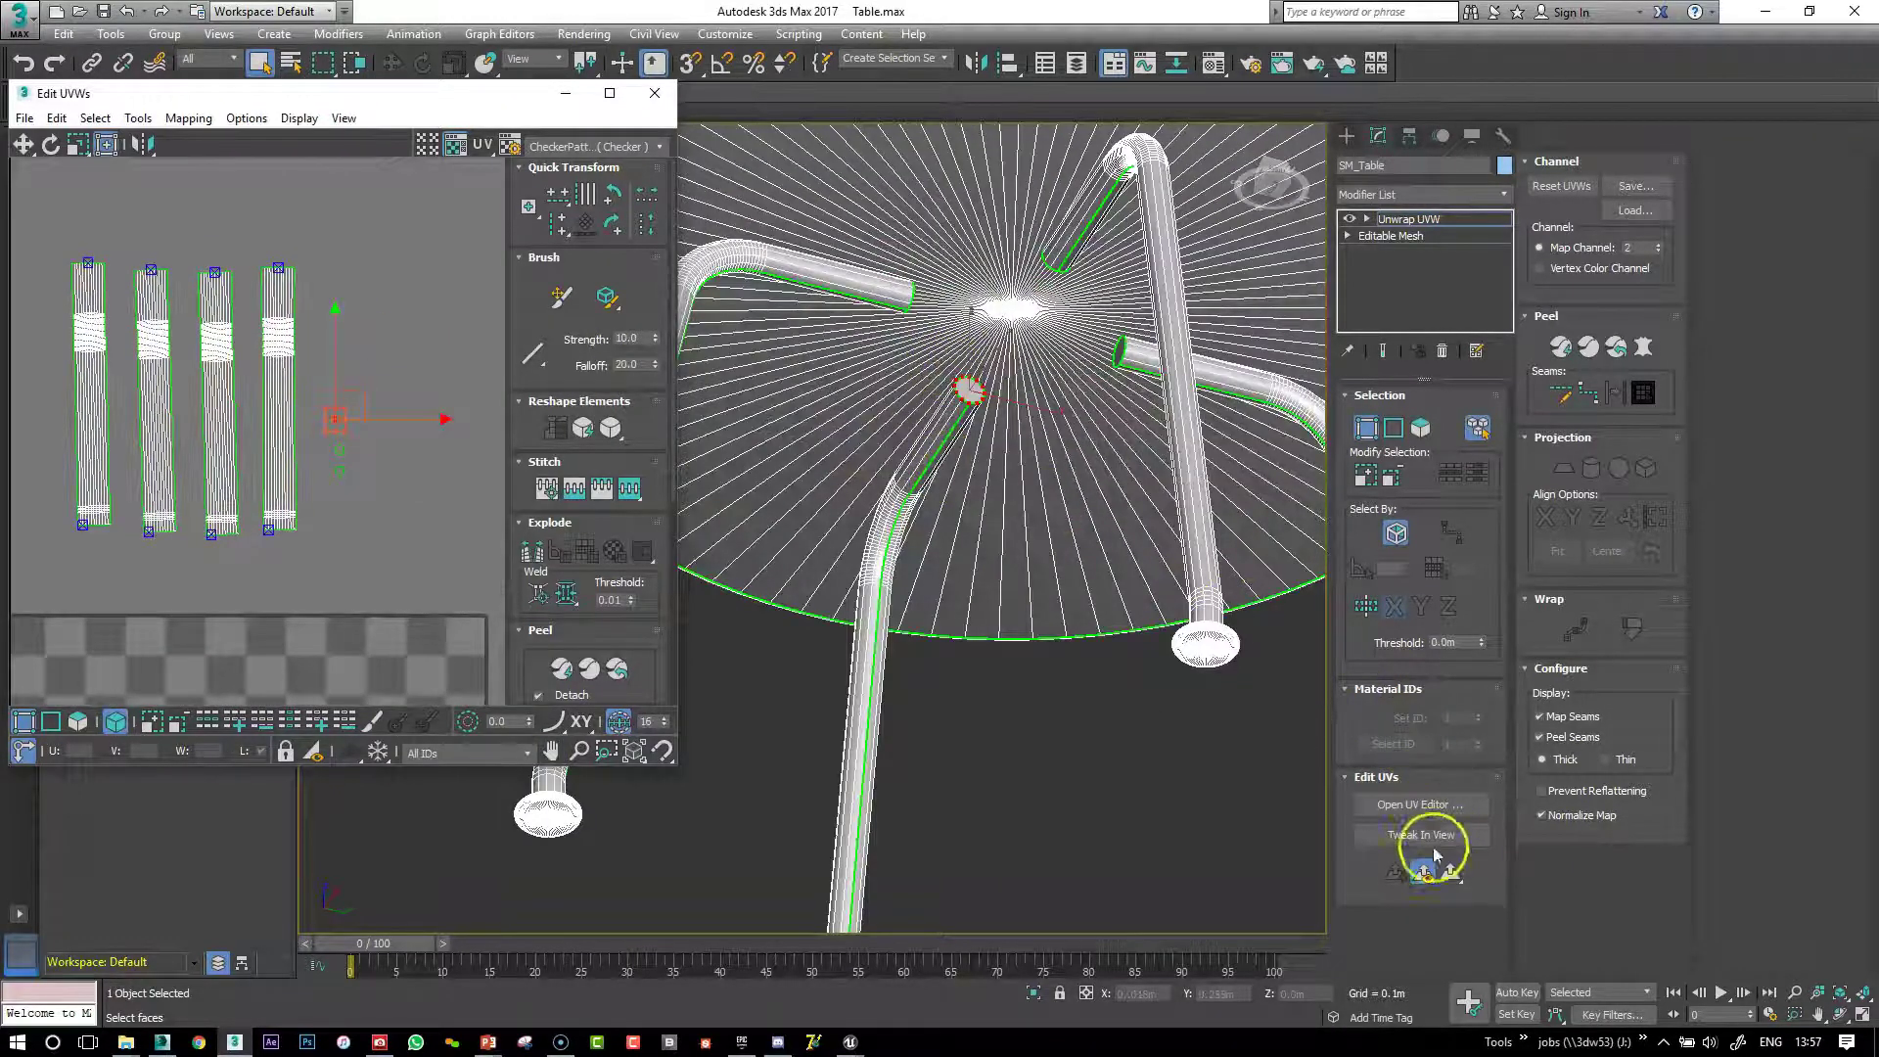
key(3)
scroll(428, 441, down, 3)
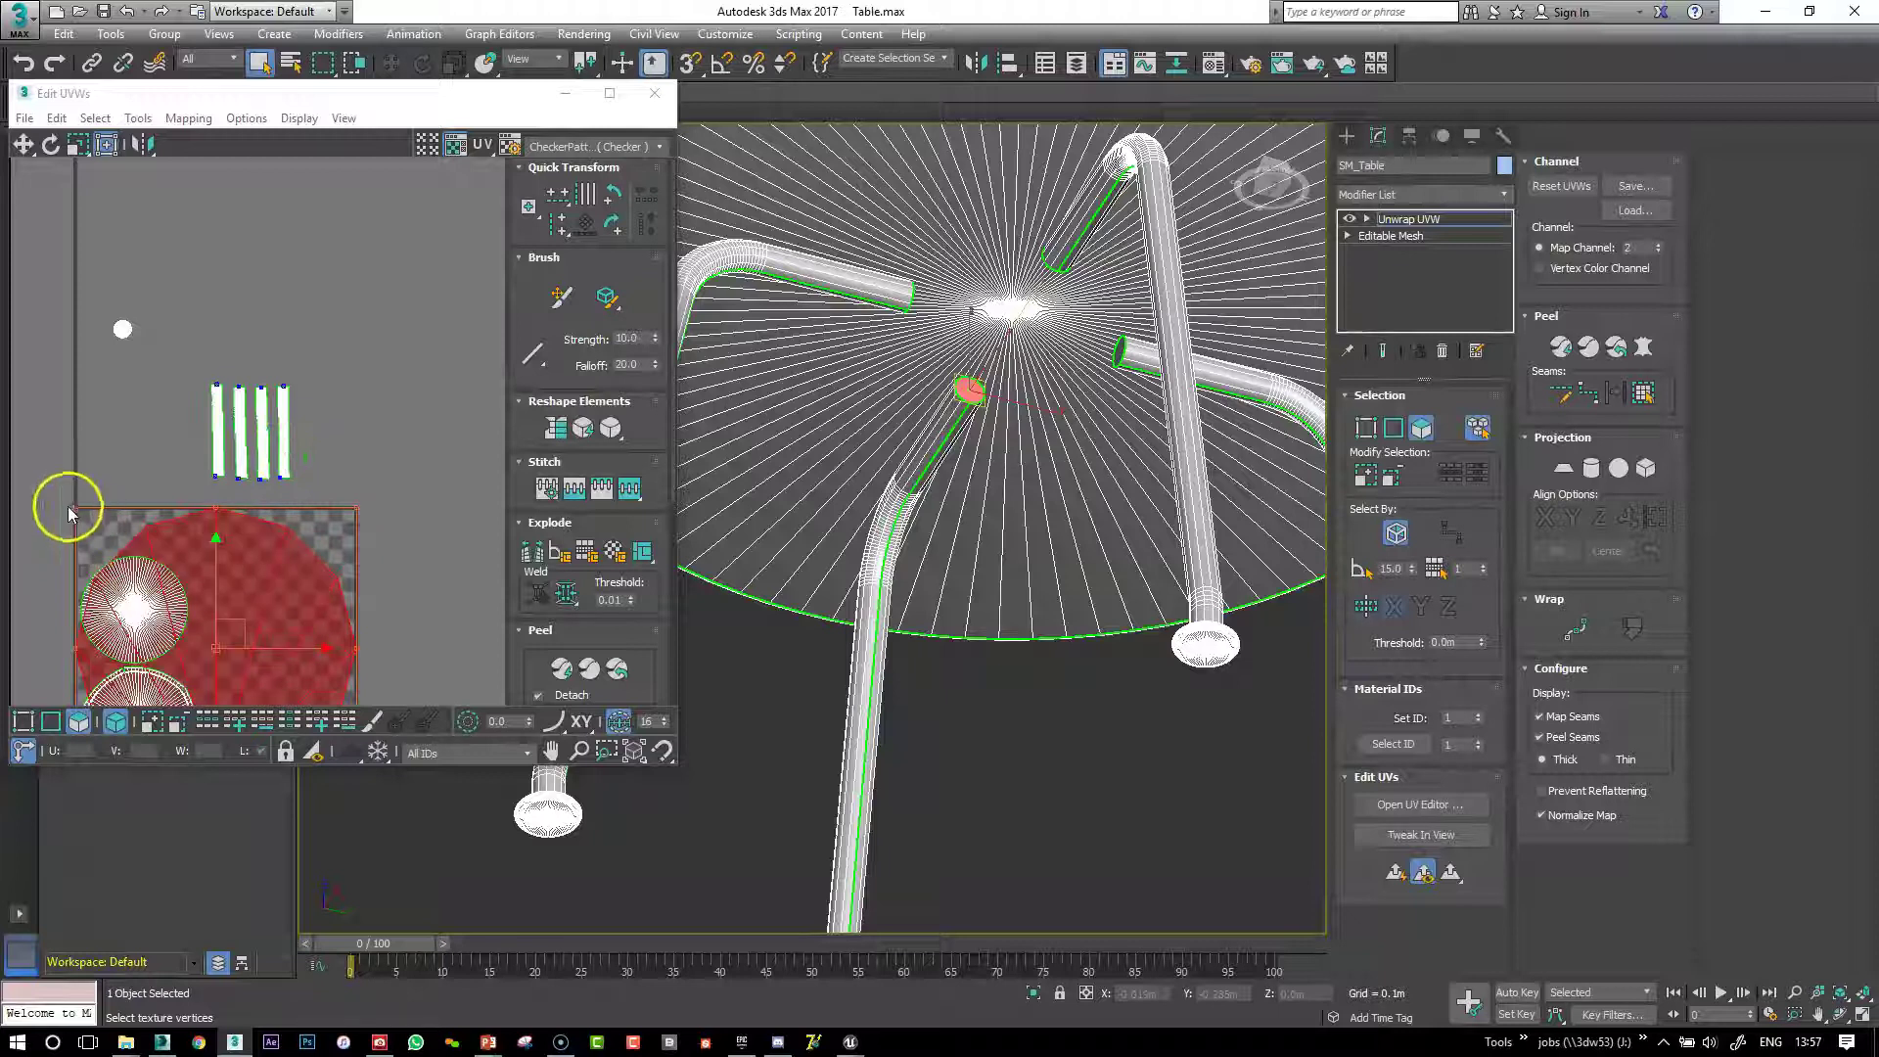
scroll(167, 231, up, 3)
drag(167, 231, 336, 442)
Planar map a second leg's end cap and move its island outside the UV square to the upper right
click(308, 553)
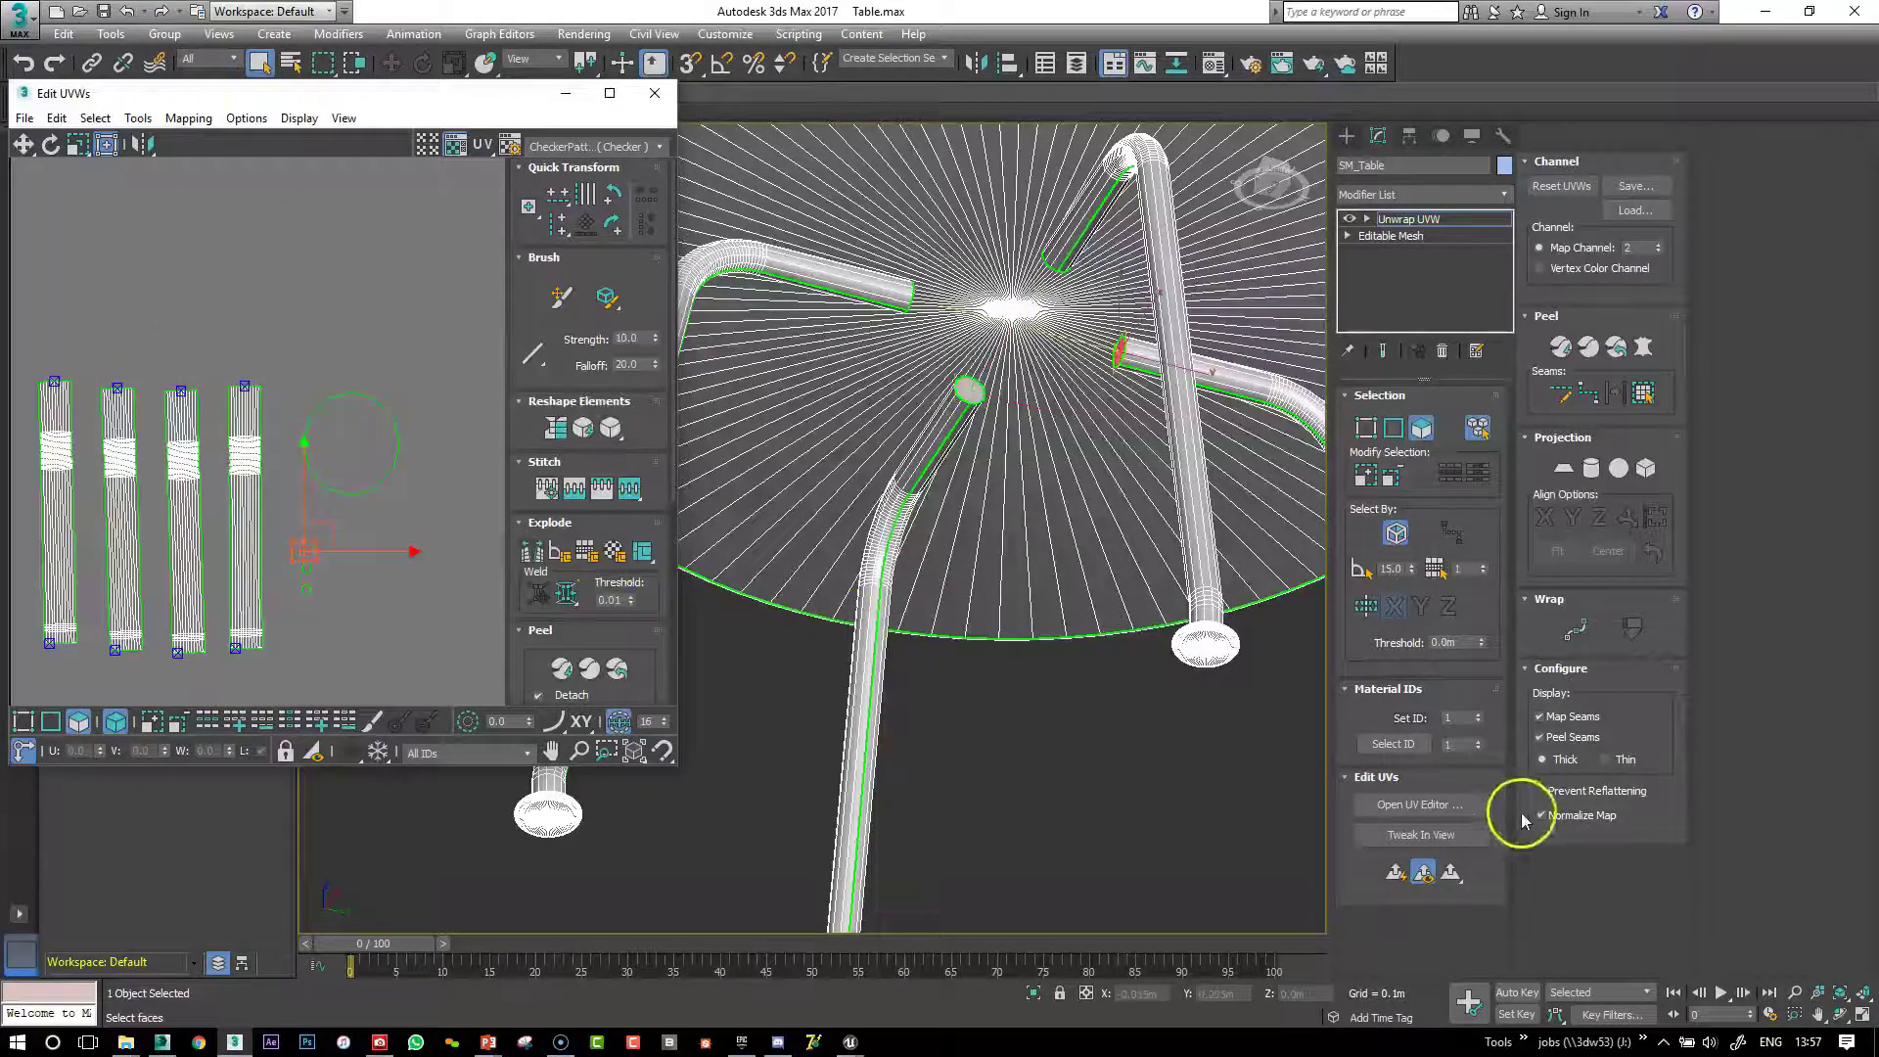
click(1396, 871)
scroll(312, 441, down, 6)
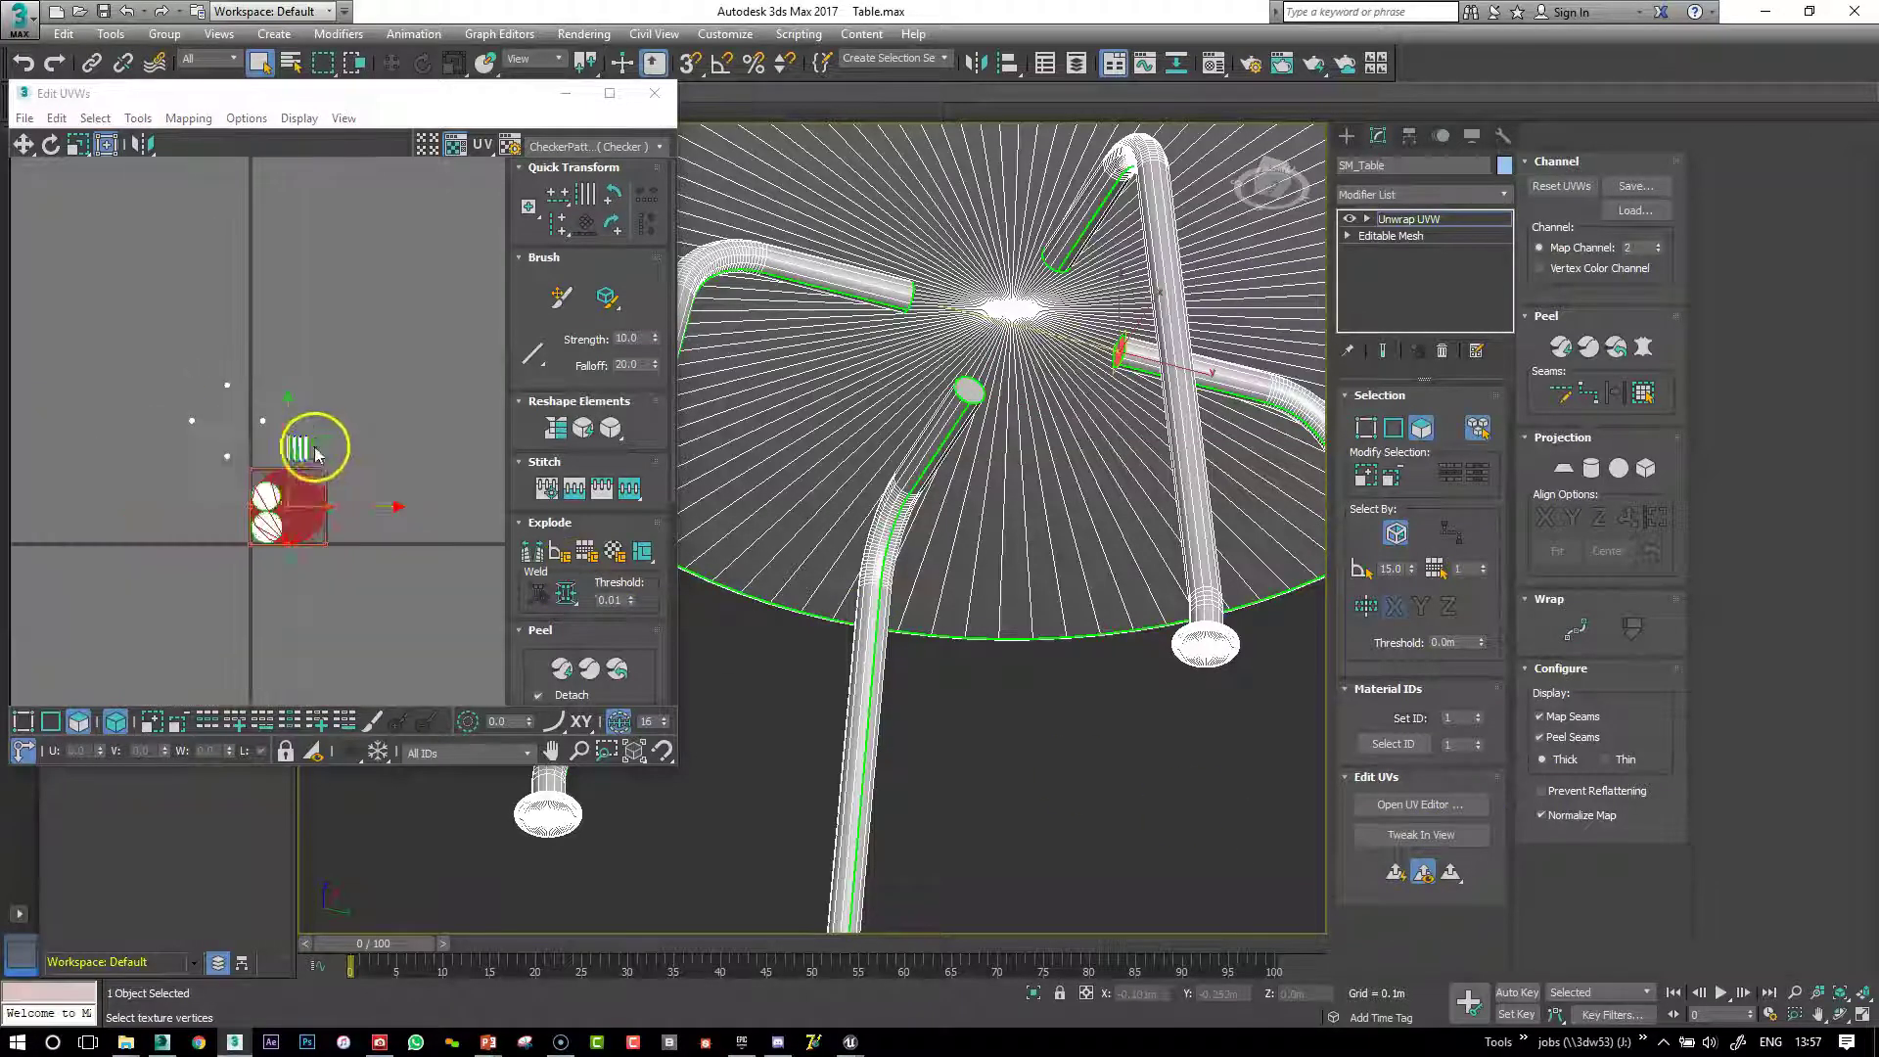
drag(307, 492, 356, 385)
scroll(356, 385, up, 5)
click(97, 409)
scroll(97, 409, down, 2)
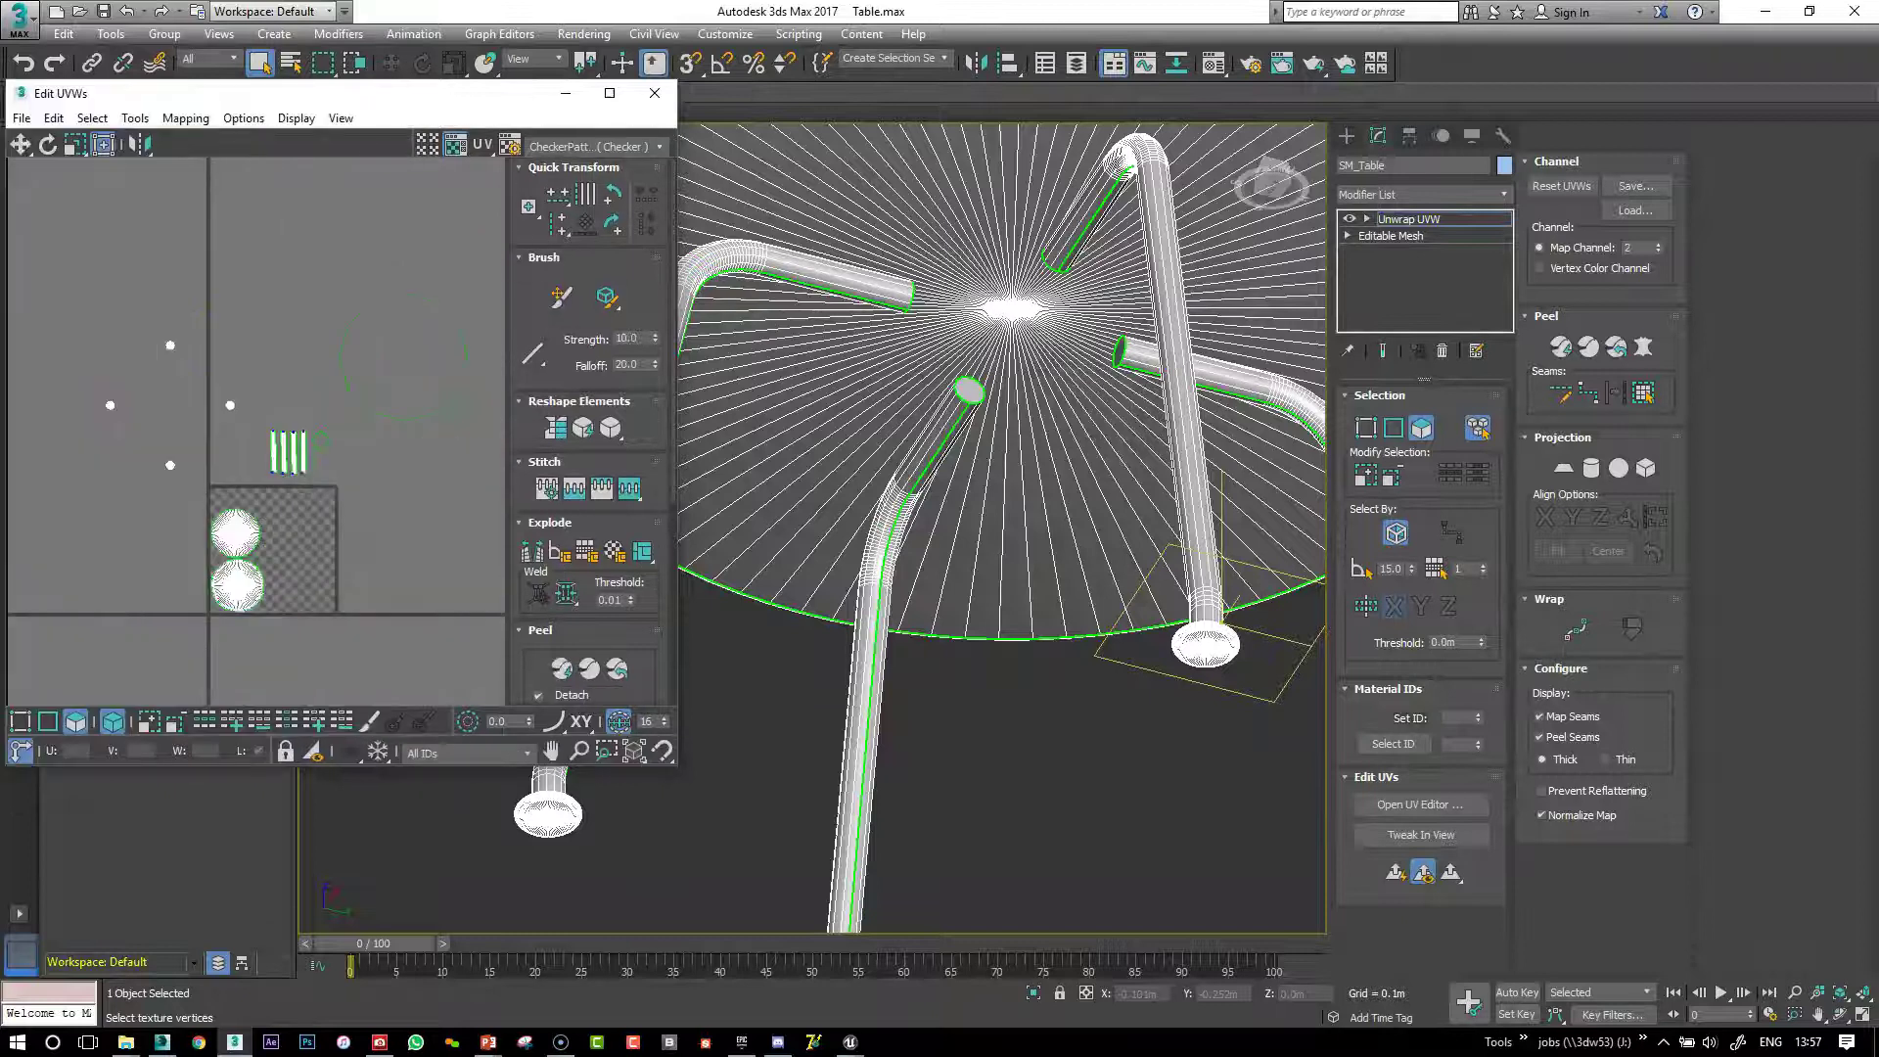
Select all UV islands and pack them into the UV square with Rescale enabled and 0.02 padding
key(ctrl+a)
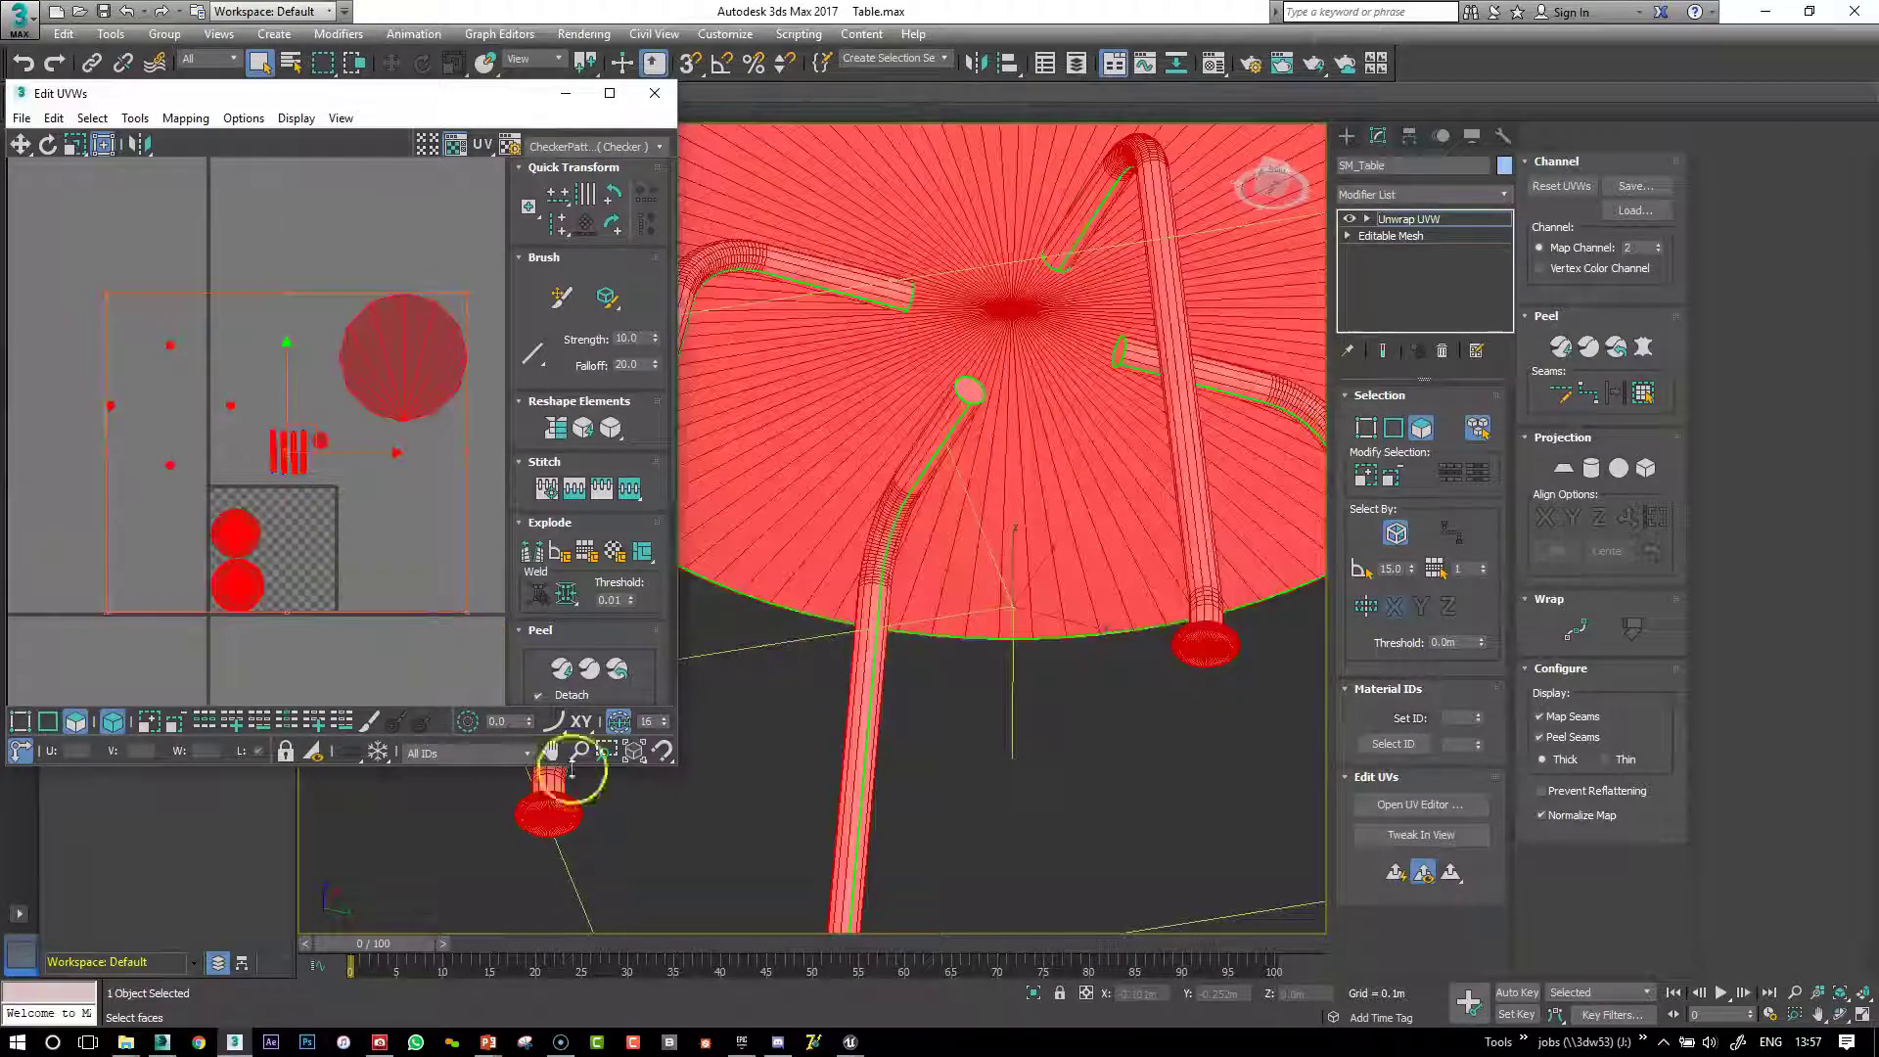
drag(631, 643, 629, 268)
click(532, 536)
scroll(363, 538, up, 3)
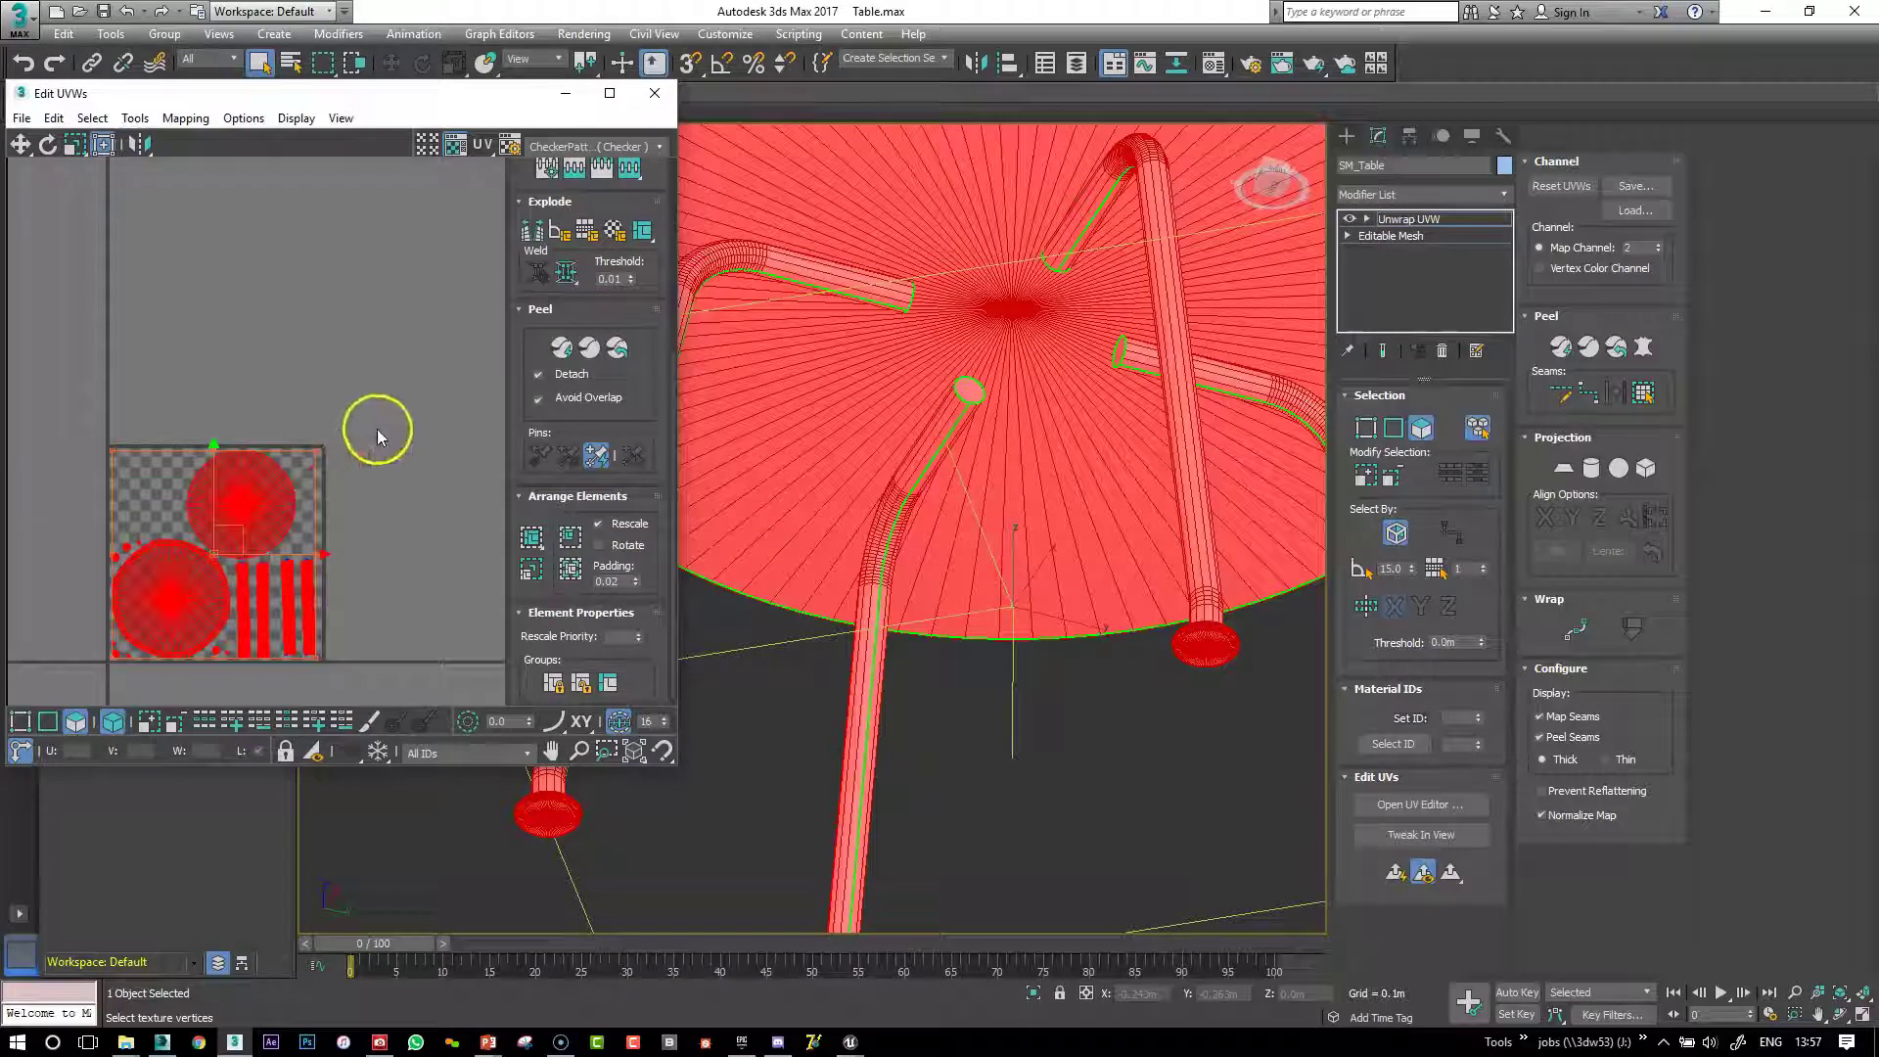
Clear the selection, hide the checker background in the UV editor and enlarge the editor window
click(368, 536)
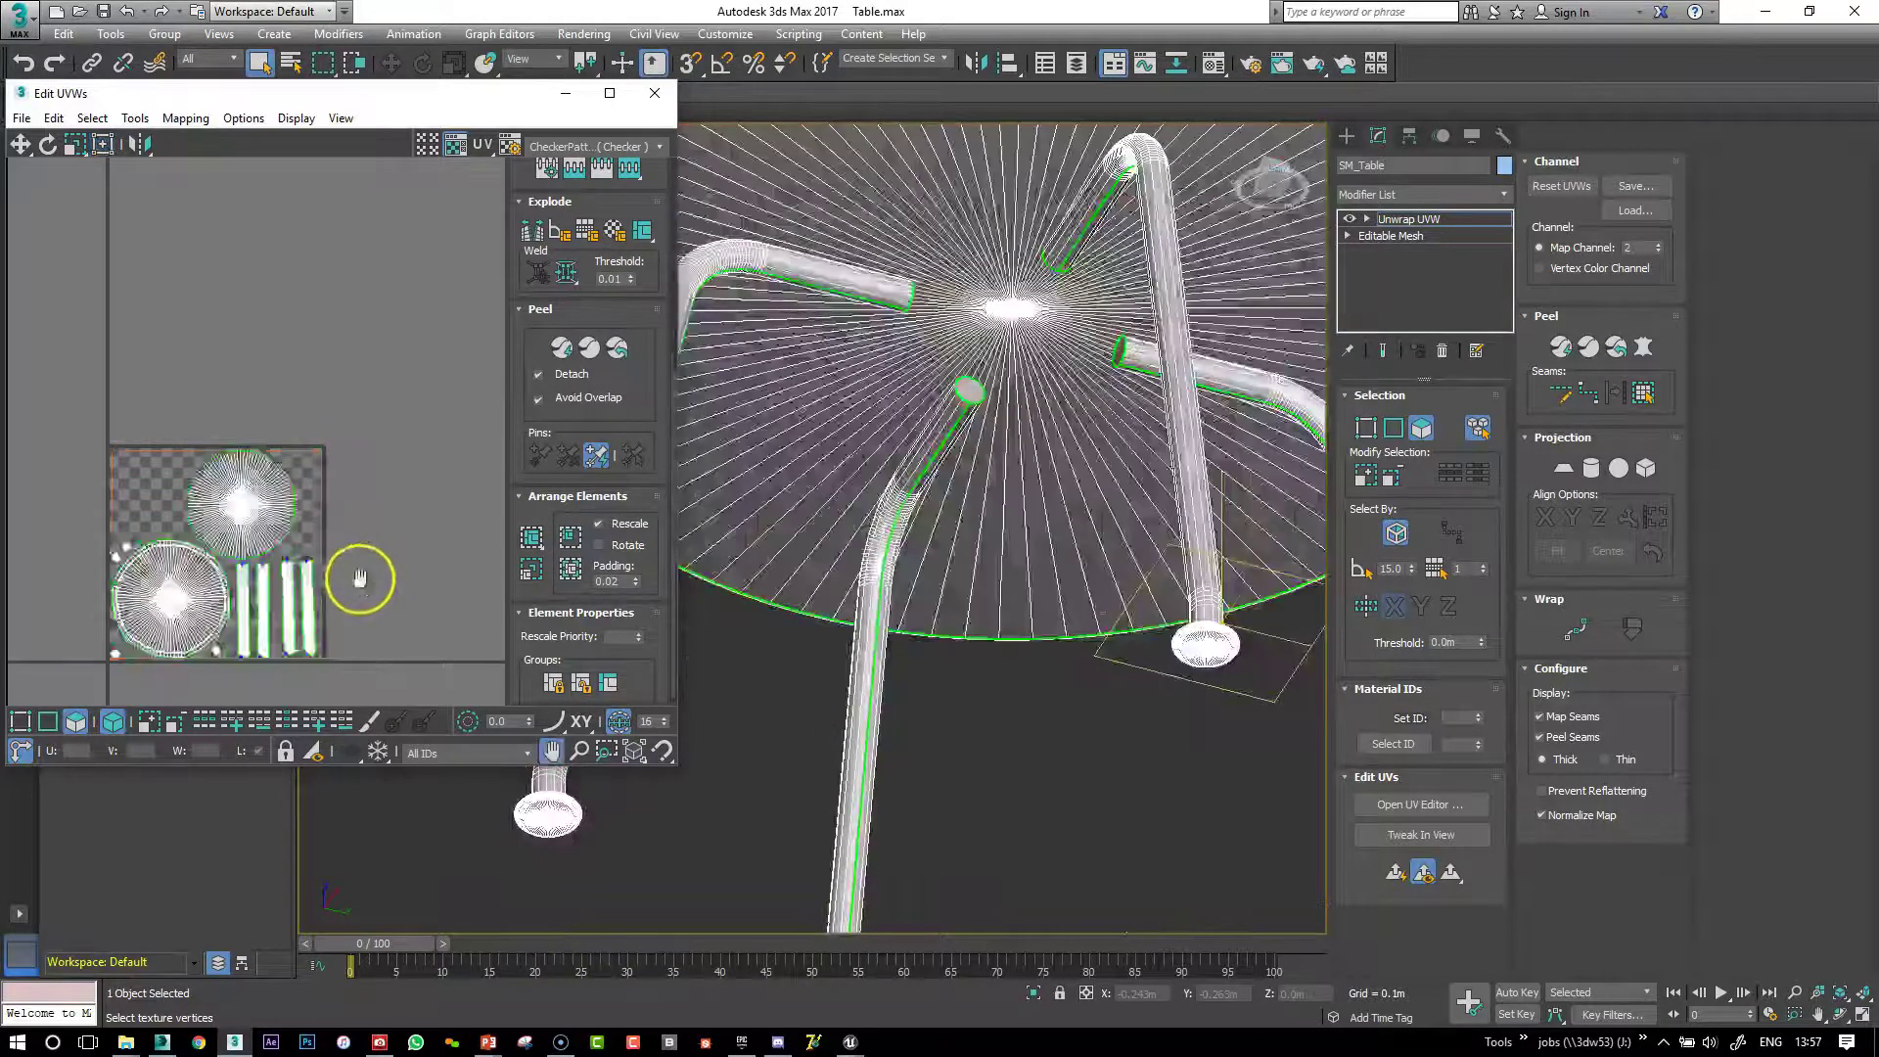
scroll(396, 480, up, 2)
middle_drag(396, 488, 442, 495)
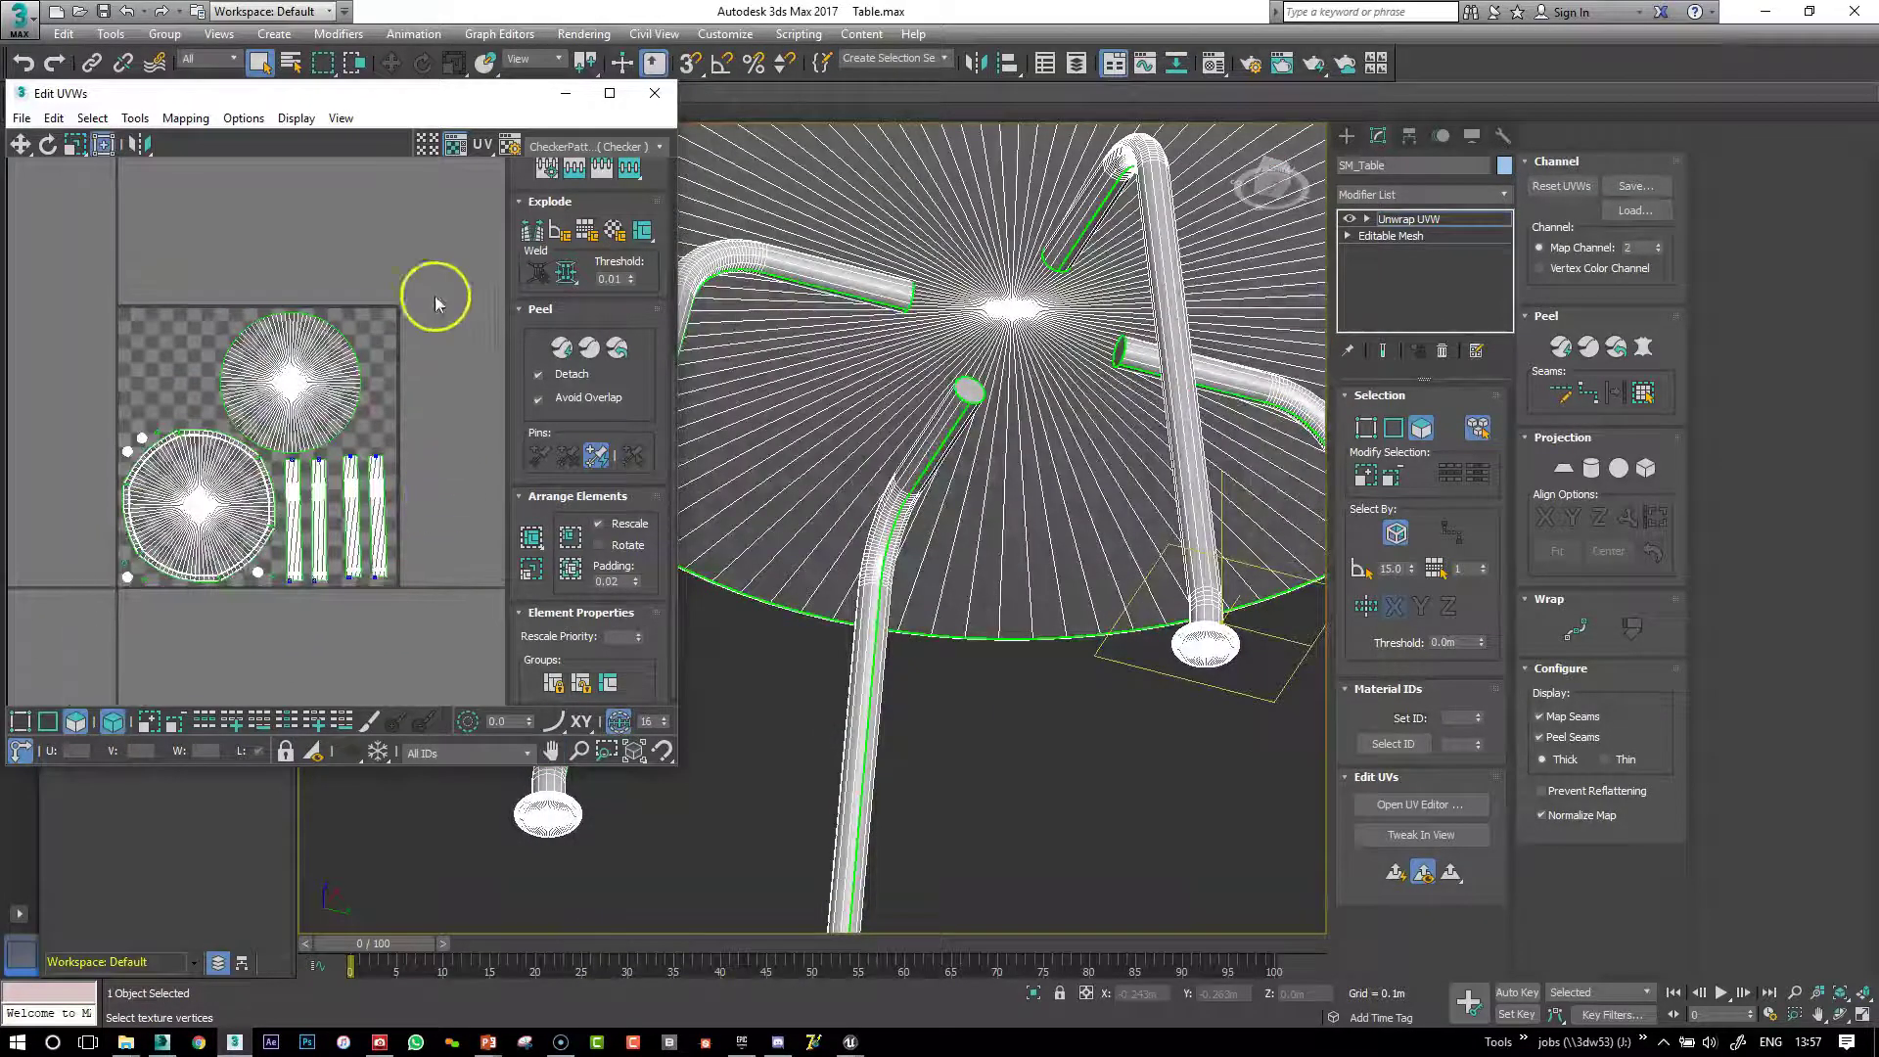
click(452, 145)
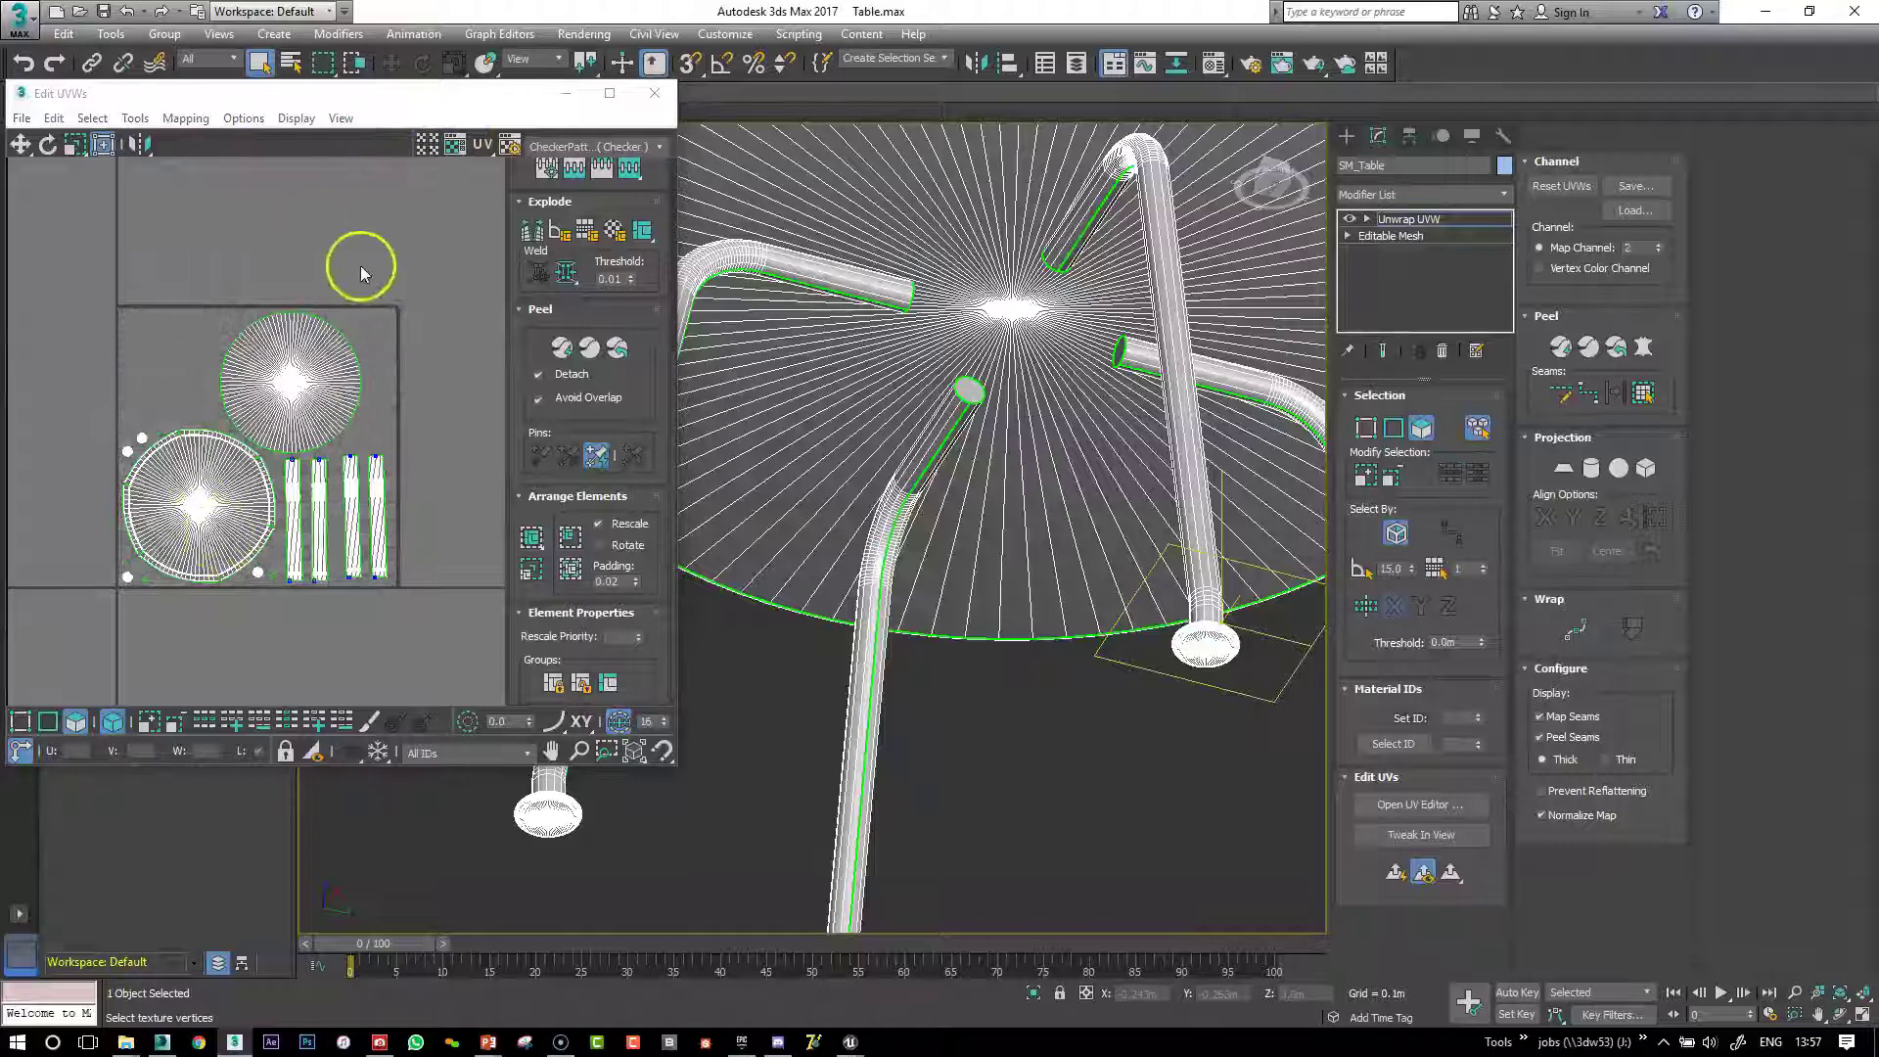
scroll(343, 262, up, 1)
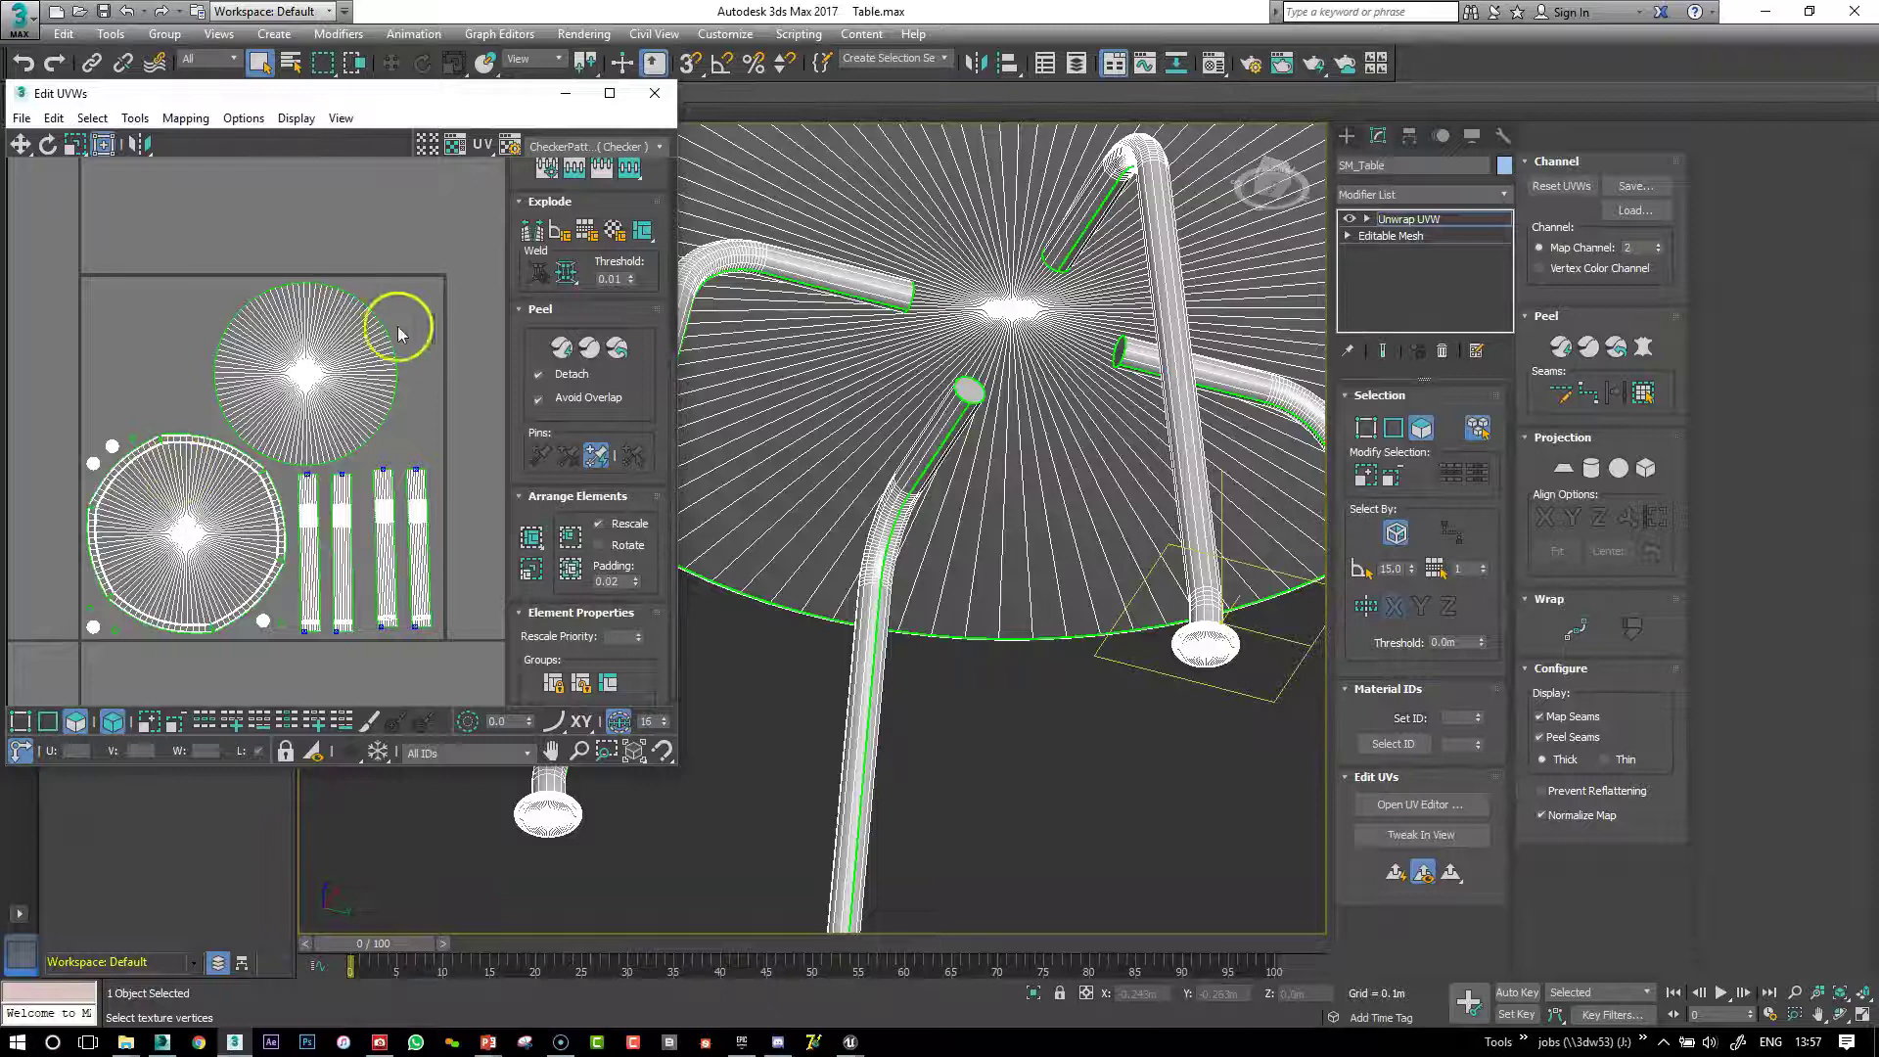
drag(670, 765, 790, 895)
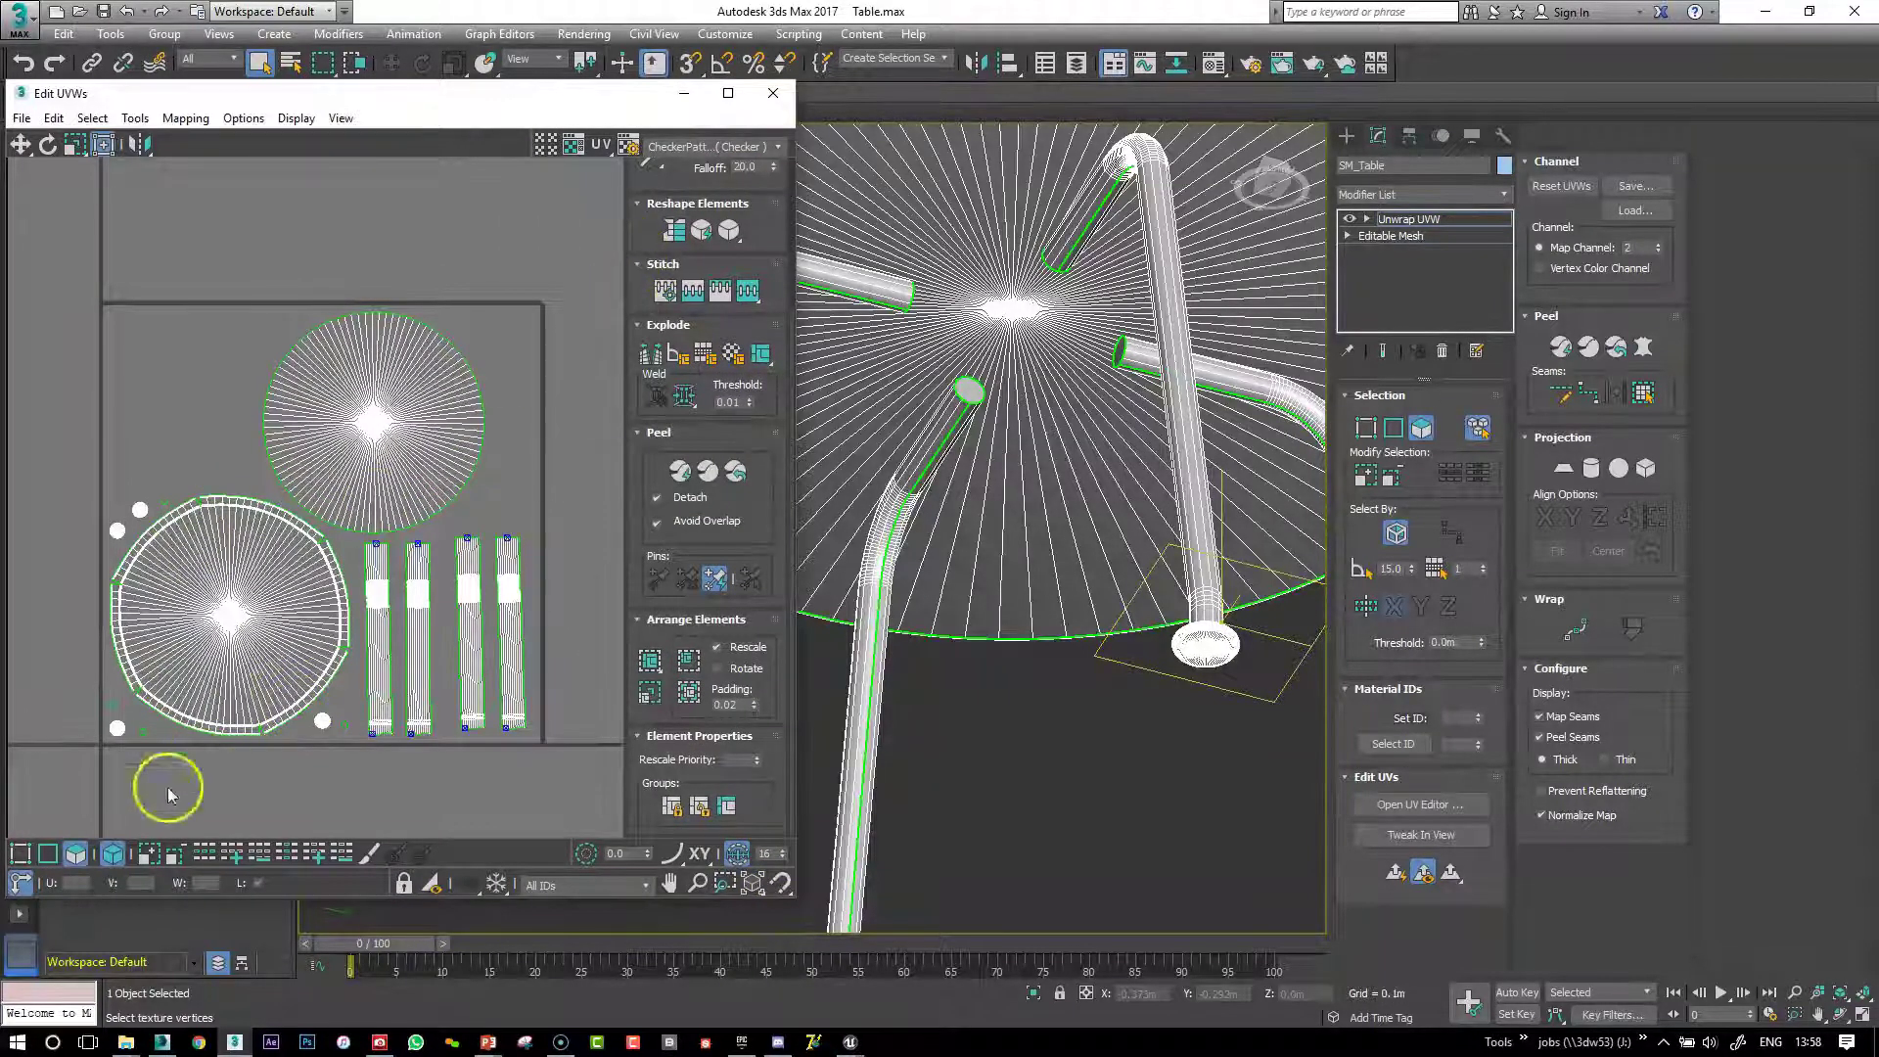
Move the rimmed tabletop island aside, then gather the four foot islands into a two-by-two cluster beside the underside disc
click(168, 629)
drag(258, 589, 152, 286)
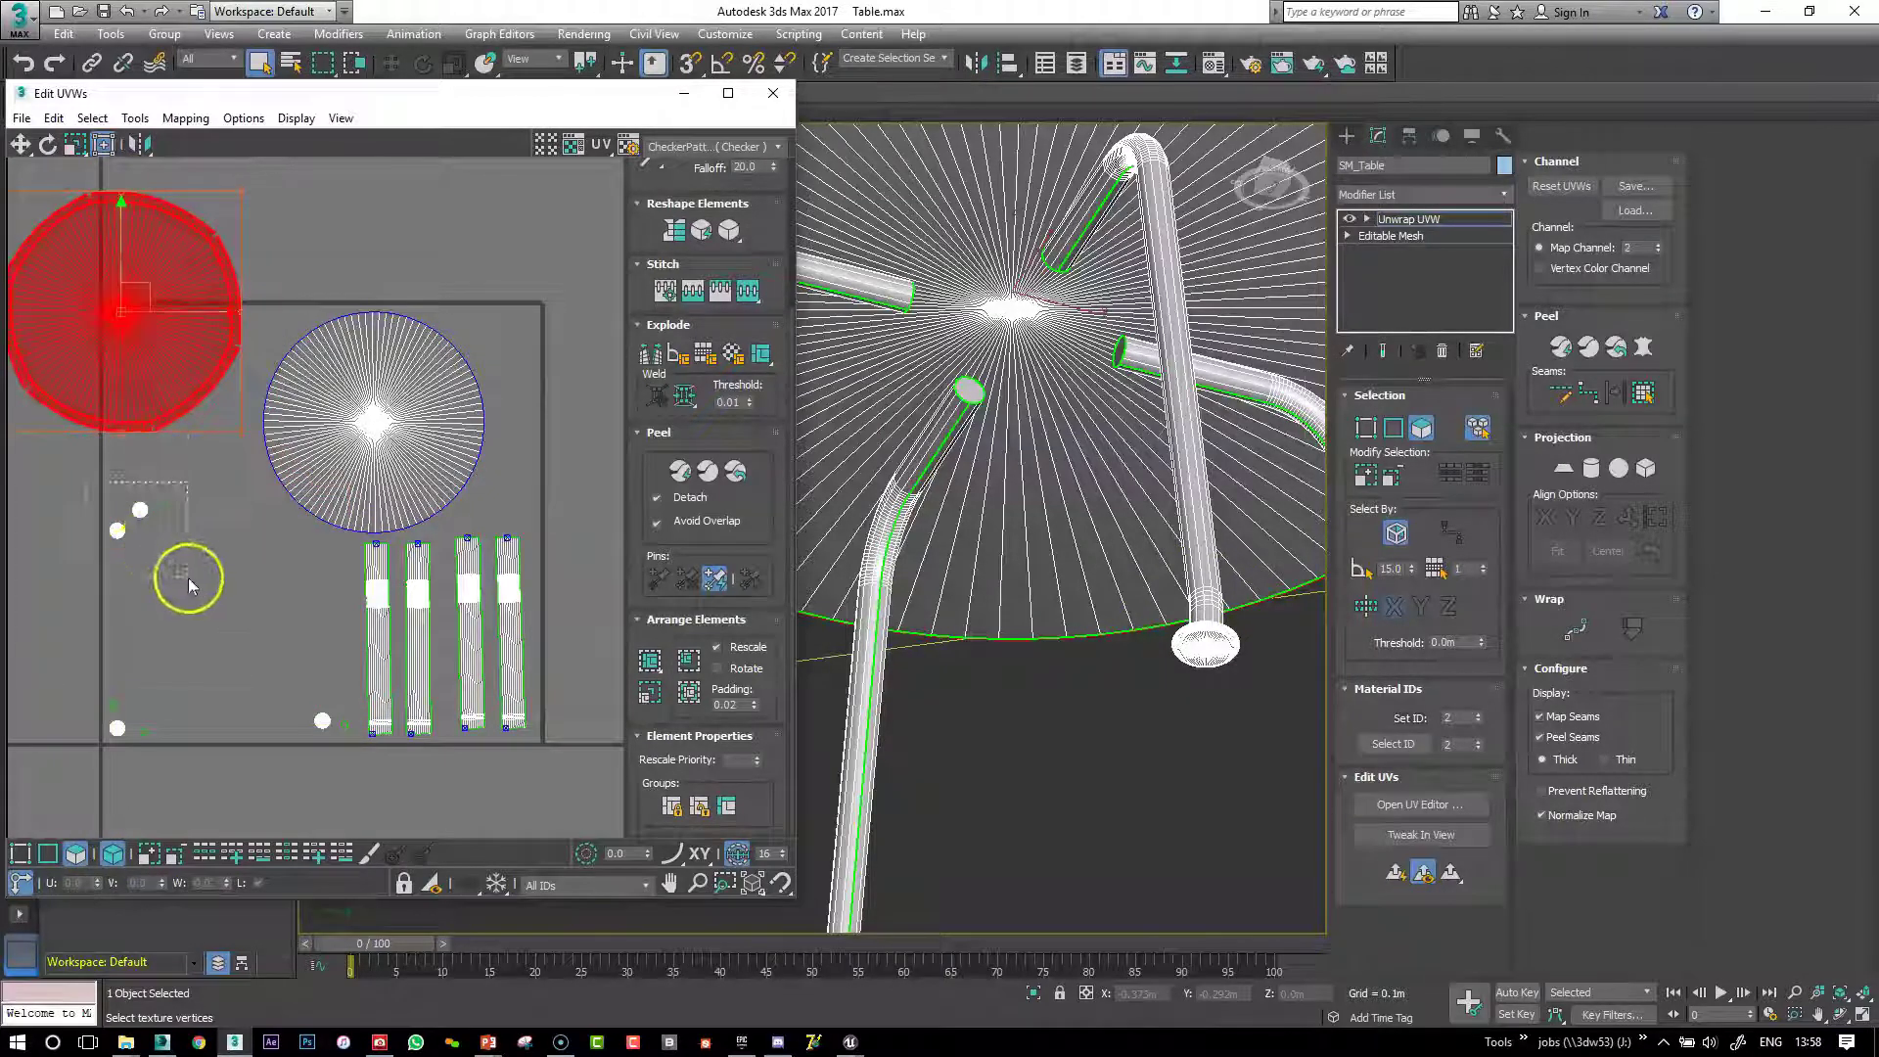
drag(188, 577, 188, 585)
drag(86, 475, 73, 809)
ctrl+drag(356, 766, 354, 761)
click(688, 663)
drag(135, 711, 476, 460)
click(576, 416)
click(486, 513)
Space the four foot islands evenly apart above the right-hand legs and position the tiny leg-cap island between them
scroll(484, 516, up, 4)
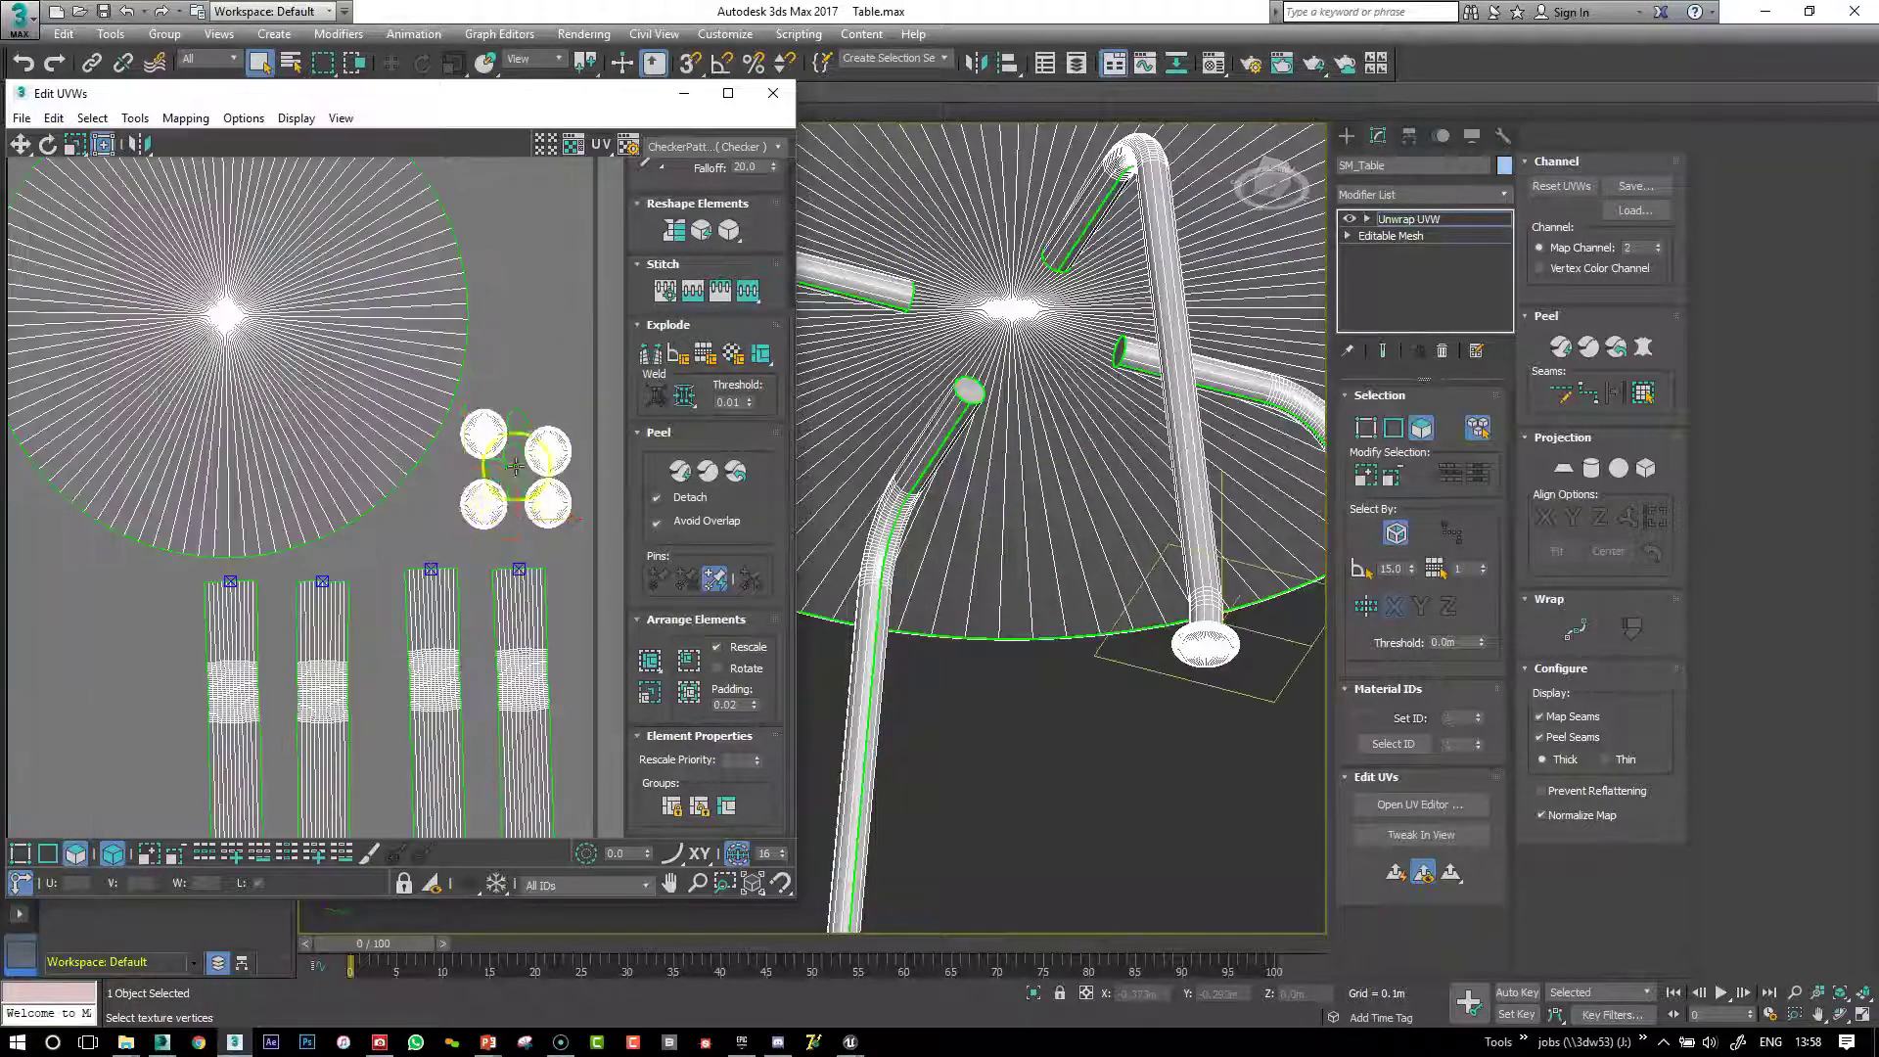
drag(500, 477, 468, 496)
click(486, 425)
drag(502, 411, 588, 398)
click(536, 443)
click(545, 503)
mouse_move(566, 469)
mouse_down()
mouse_move(584, 517)
mouse_move(547, 474)
mouse_up()
click(515, 489)
click(509, 459)
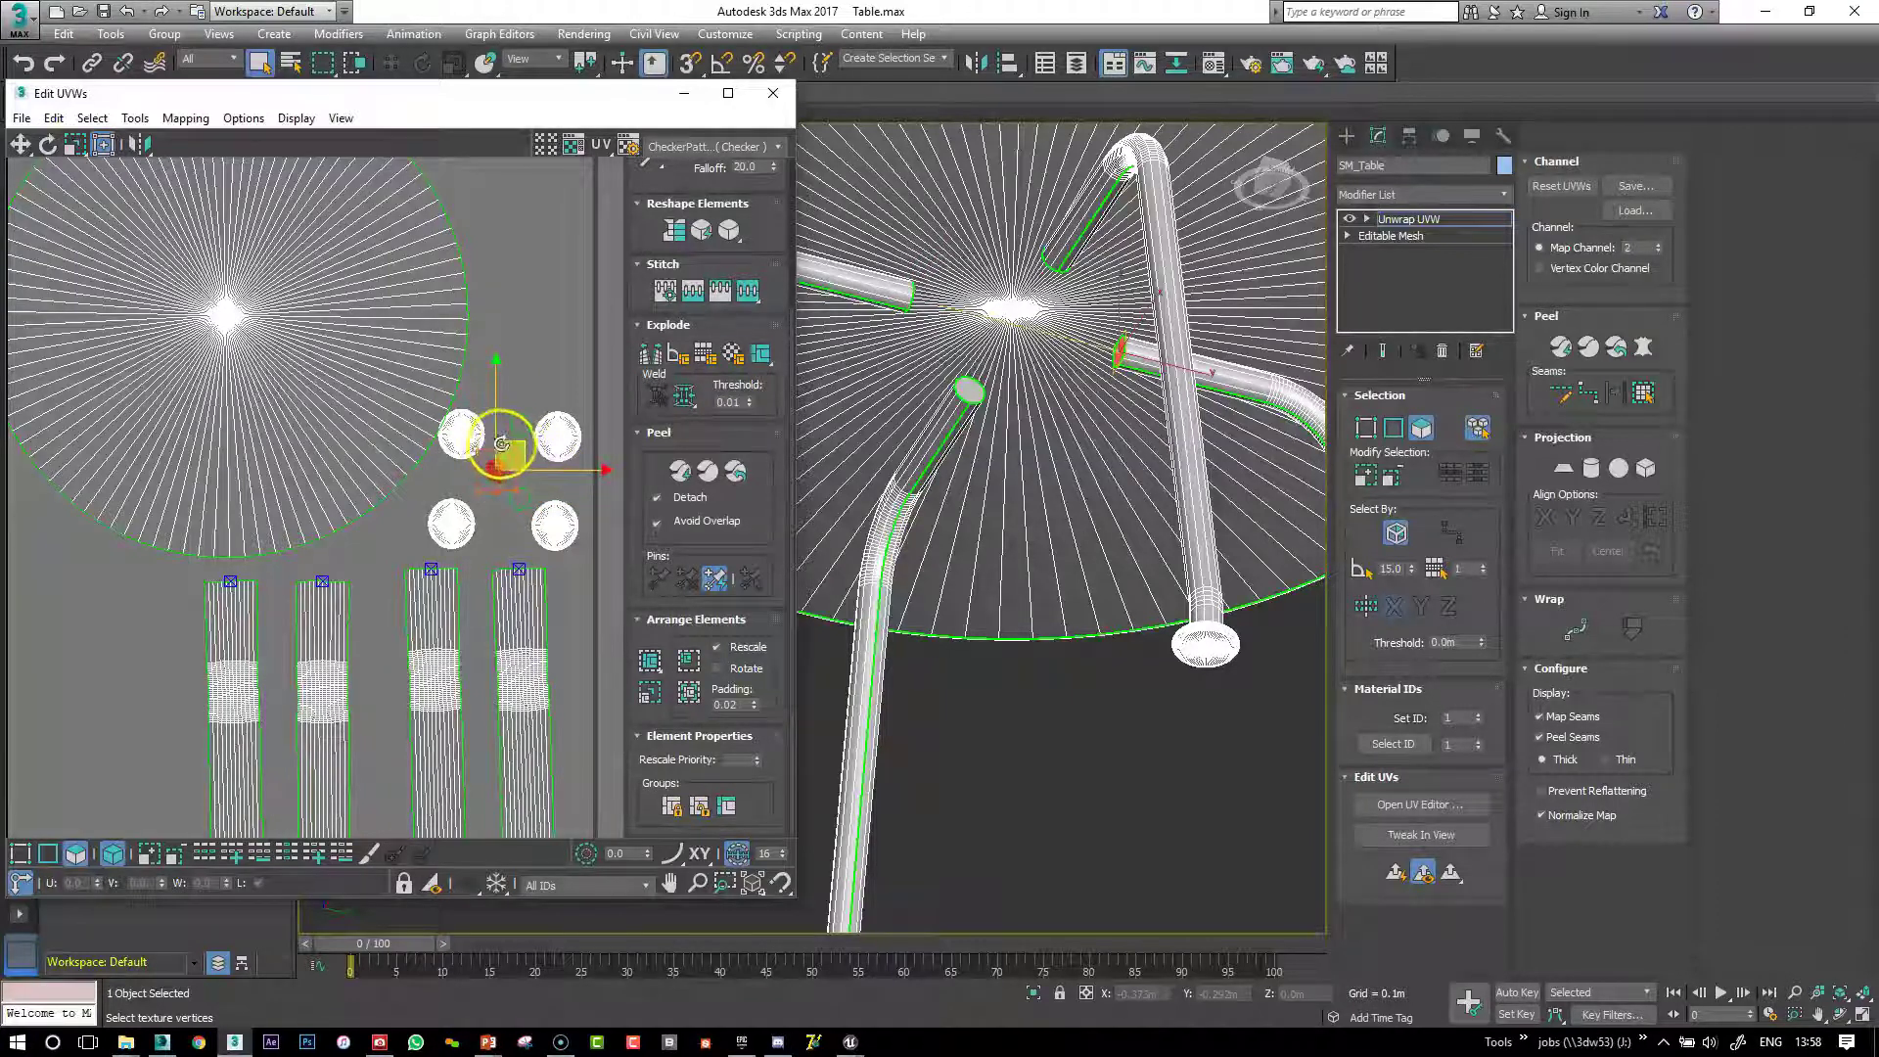
click(512, 427)
scroll(540, 373, down, 2)
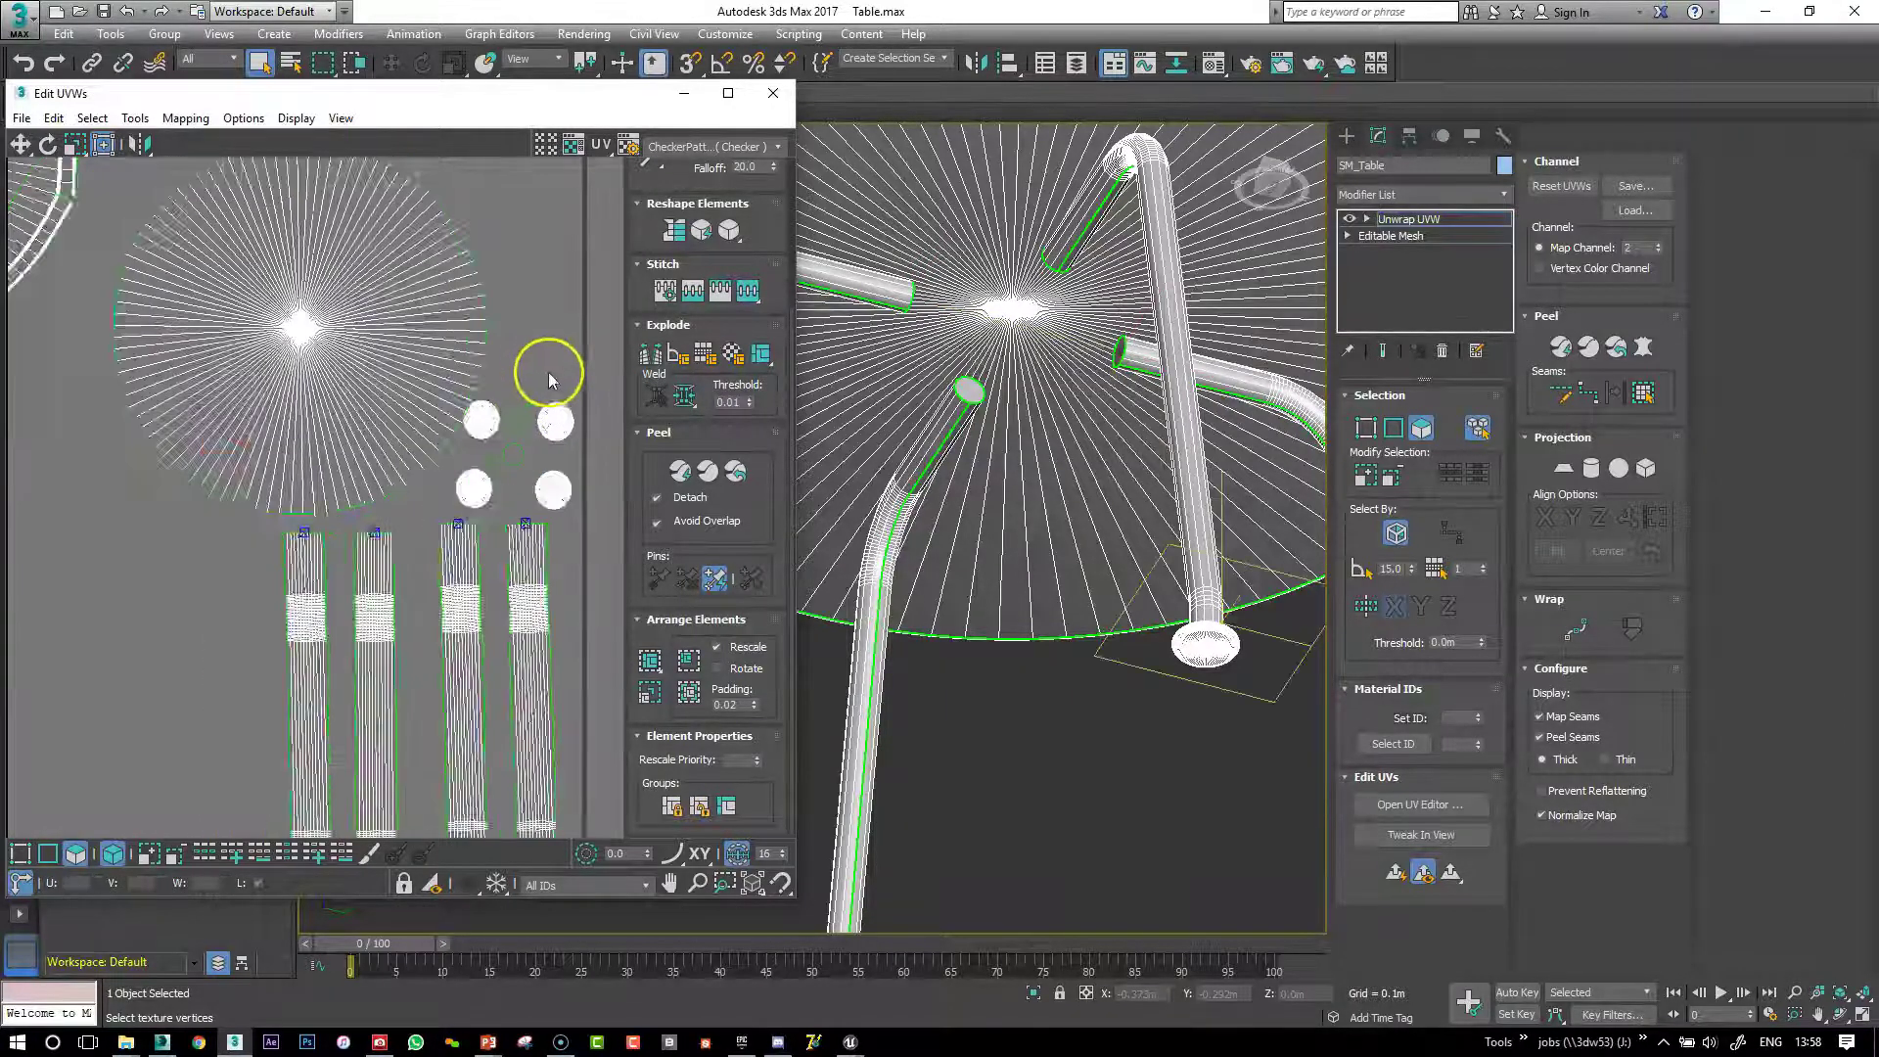
Shrink the tabletop underside island toward the square's upper-right corner and enlarge the rimmed tabletop island in the upper-left corner
click(366, 435)
scroll(366, 436, down, 3)
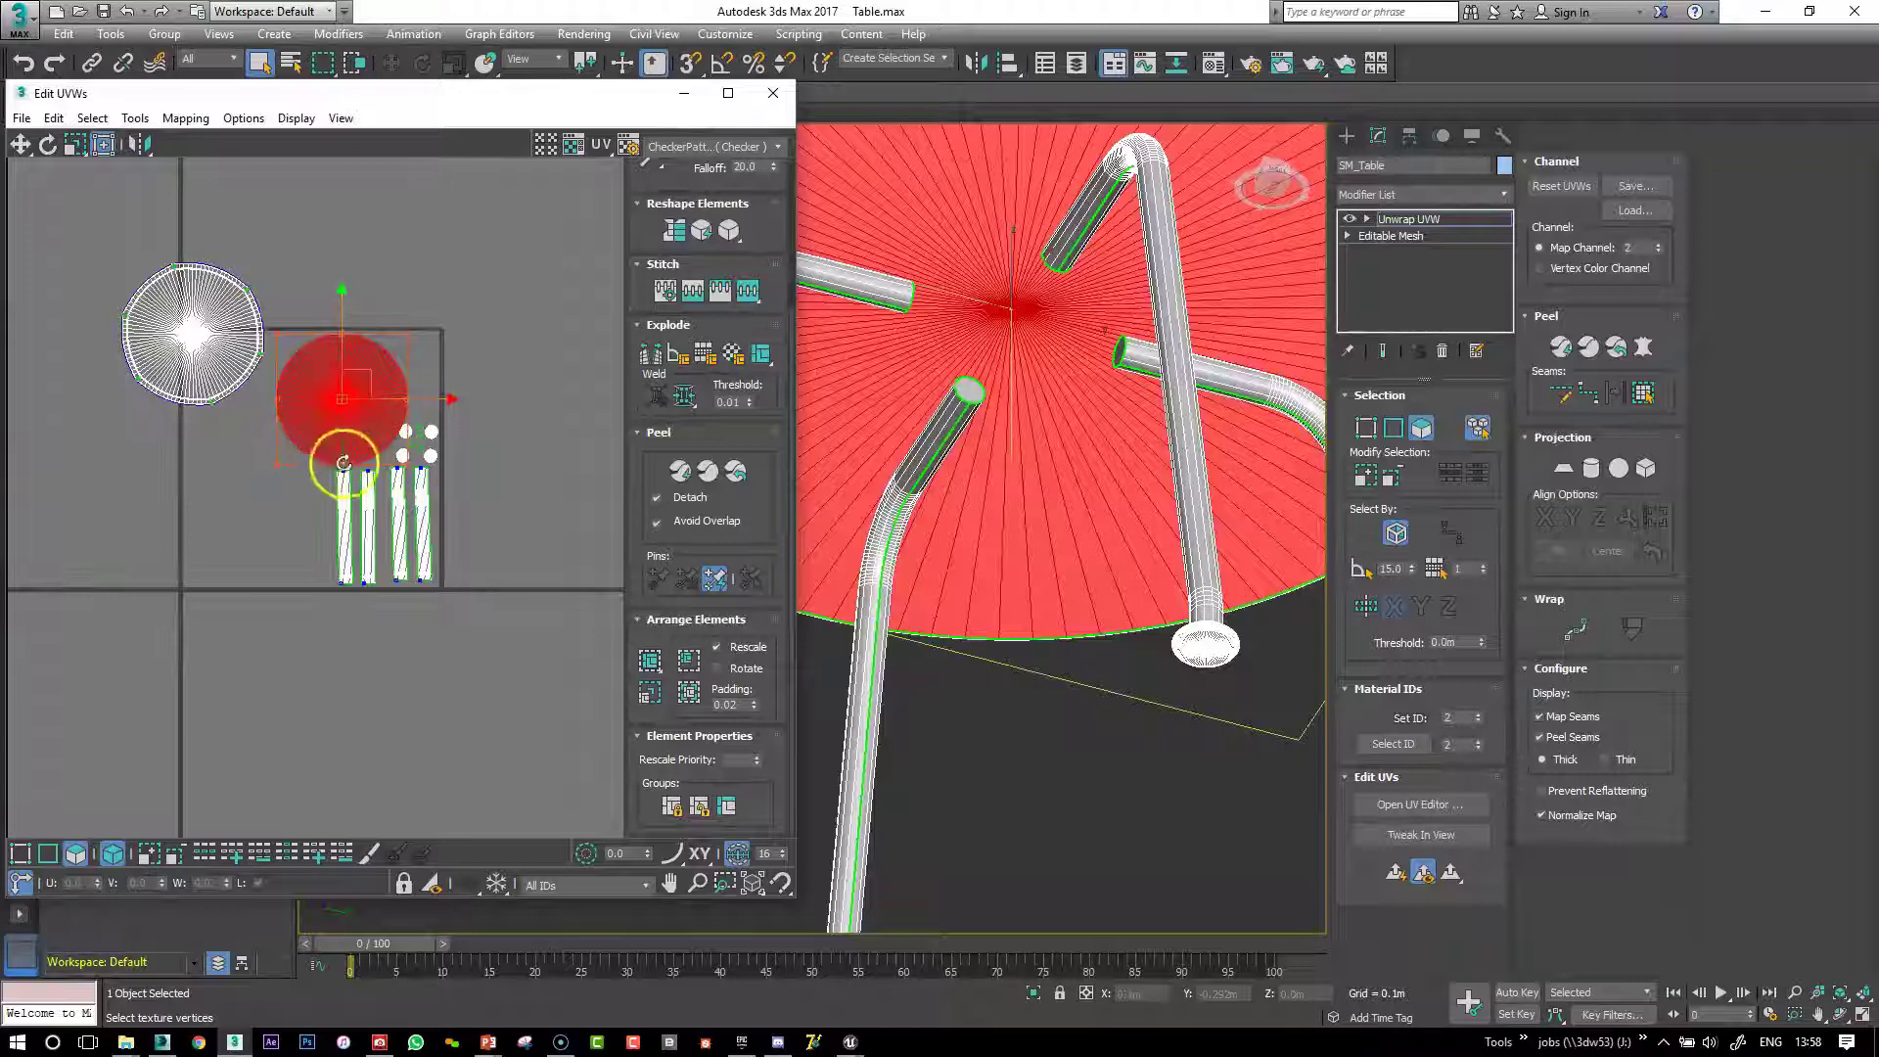
drag(351, 428, 379, 411)
click(214, 369)
drag(215, 369, 289, 471)
ctrl+drag(187, 510, 267, 472)
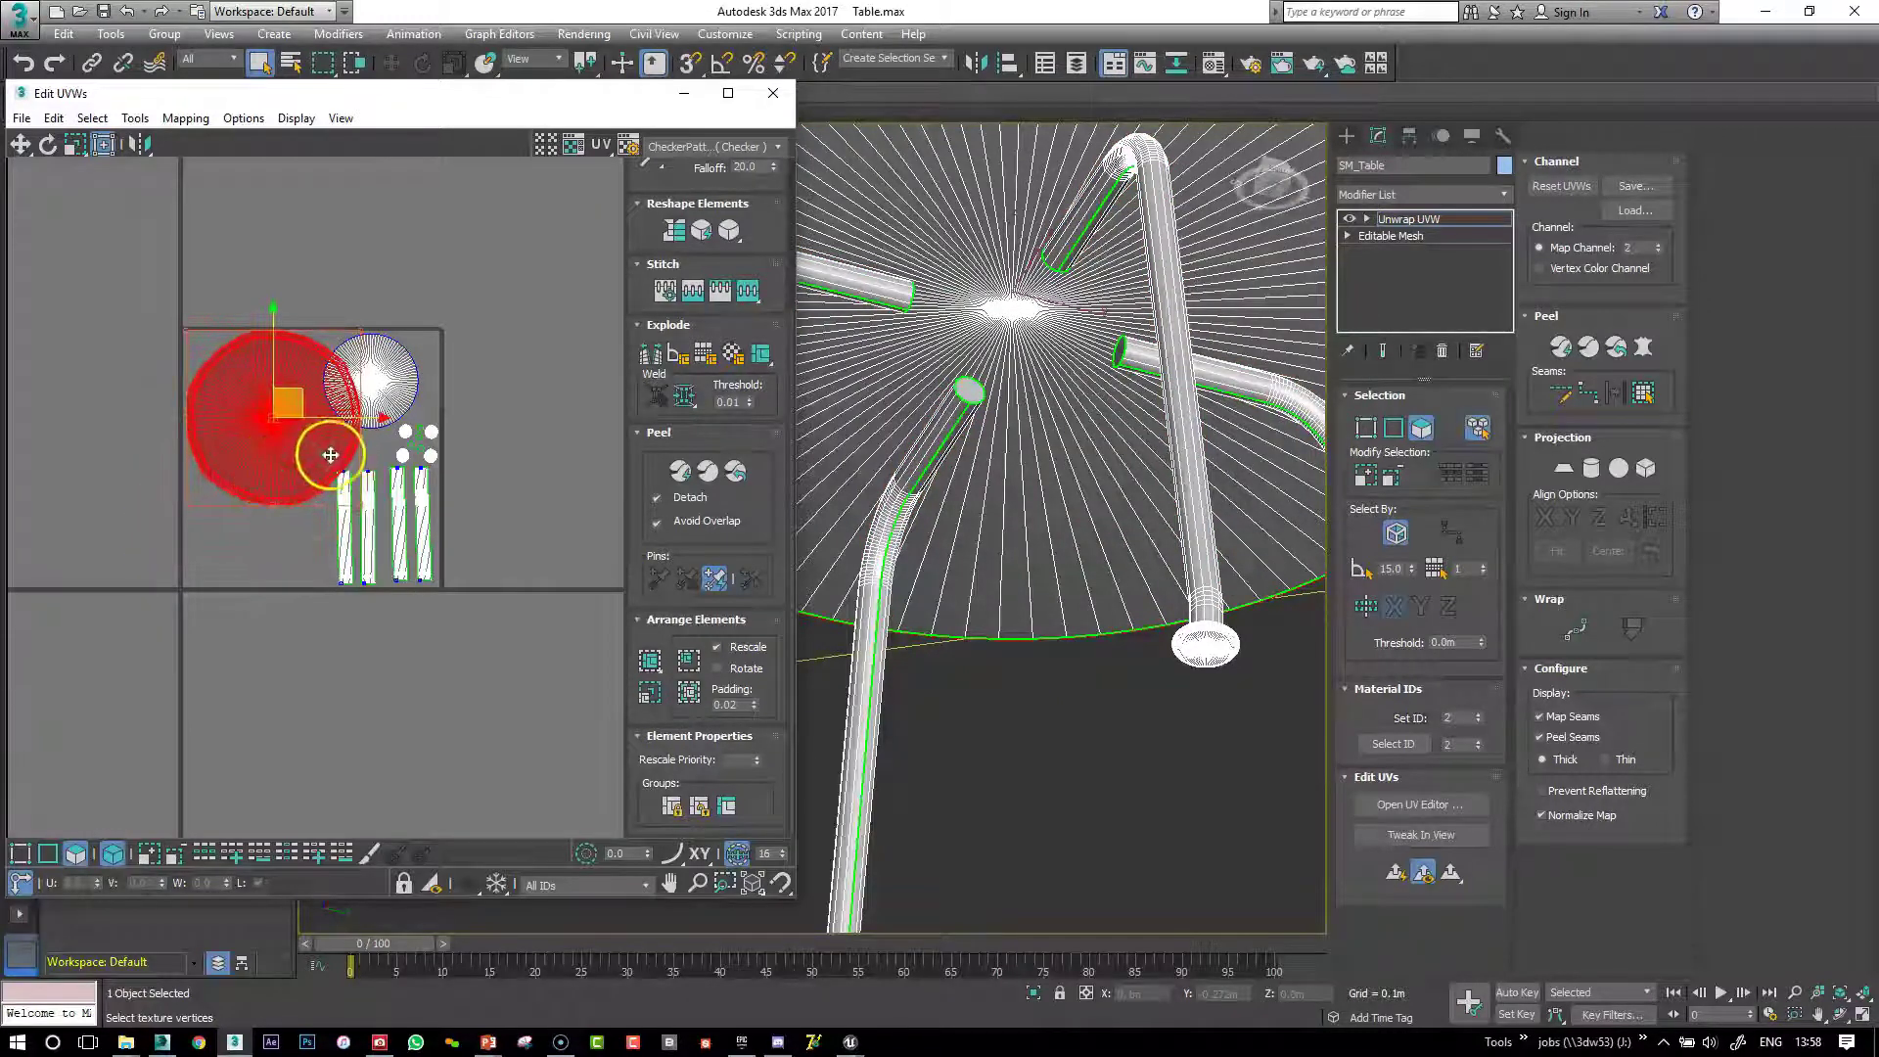
Rotate the two left-hand leg islands 90 degrees and place them horizontally in the UV square's lower-left corner
scroll(329, 451, up, 2)
drag(396, 583, 308, 587)
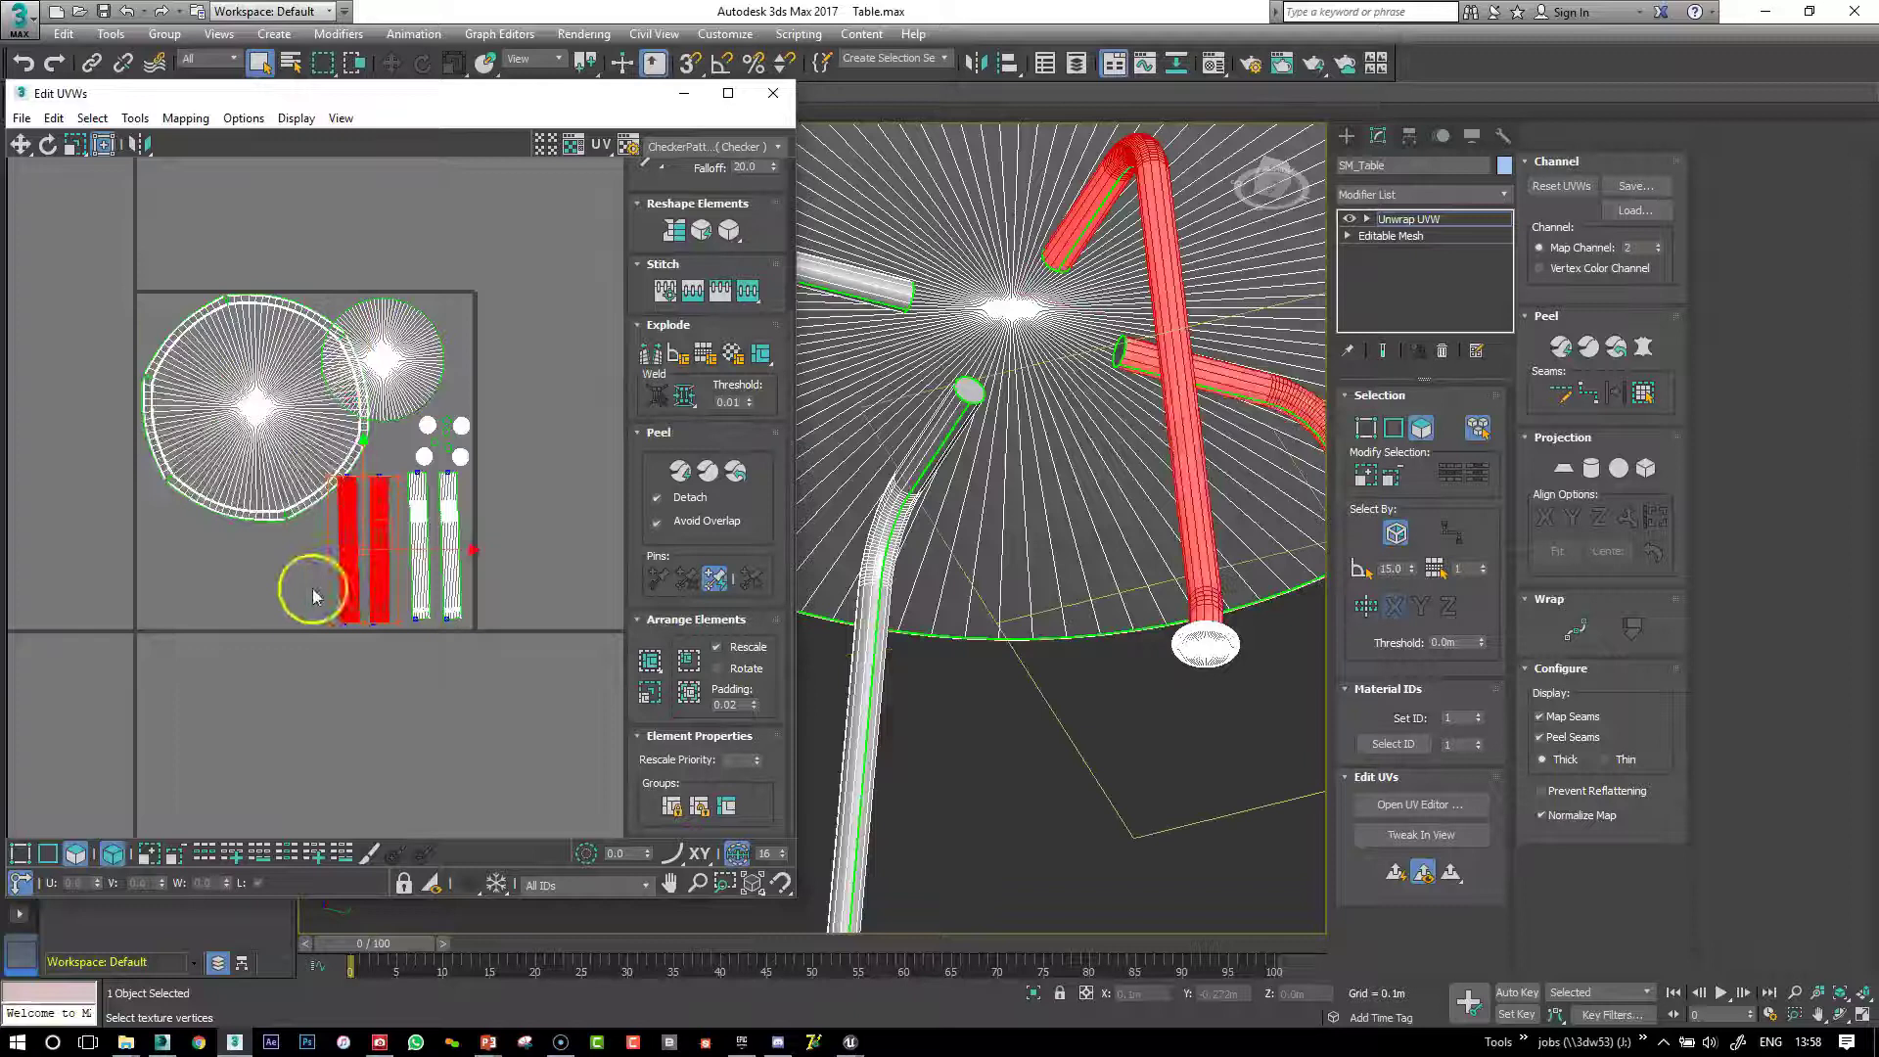
drag(666, 87, 629, 3)
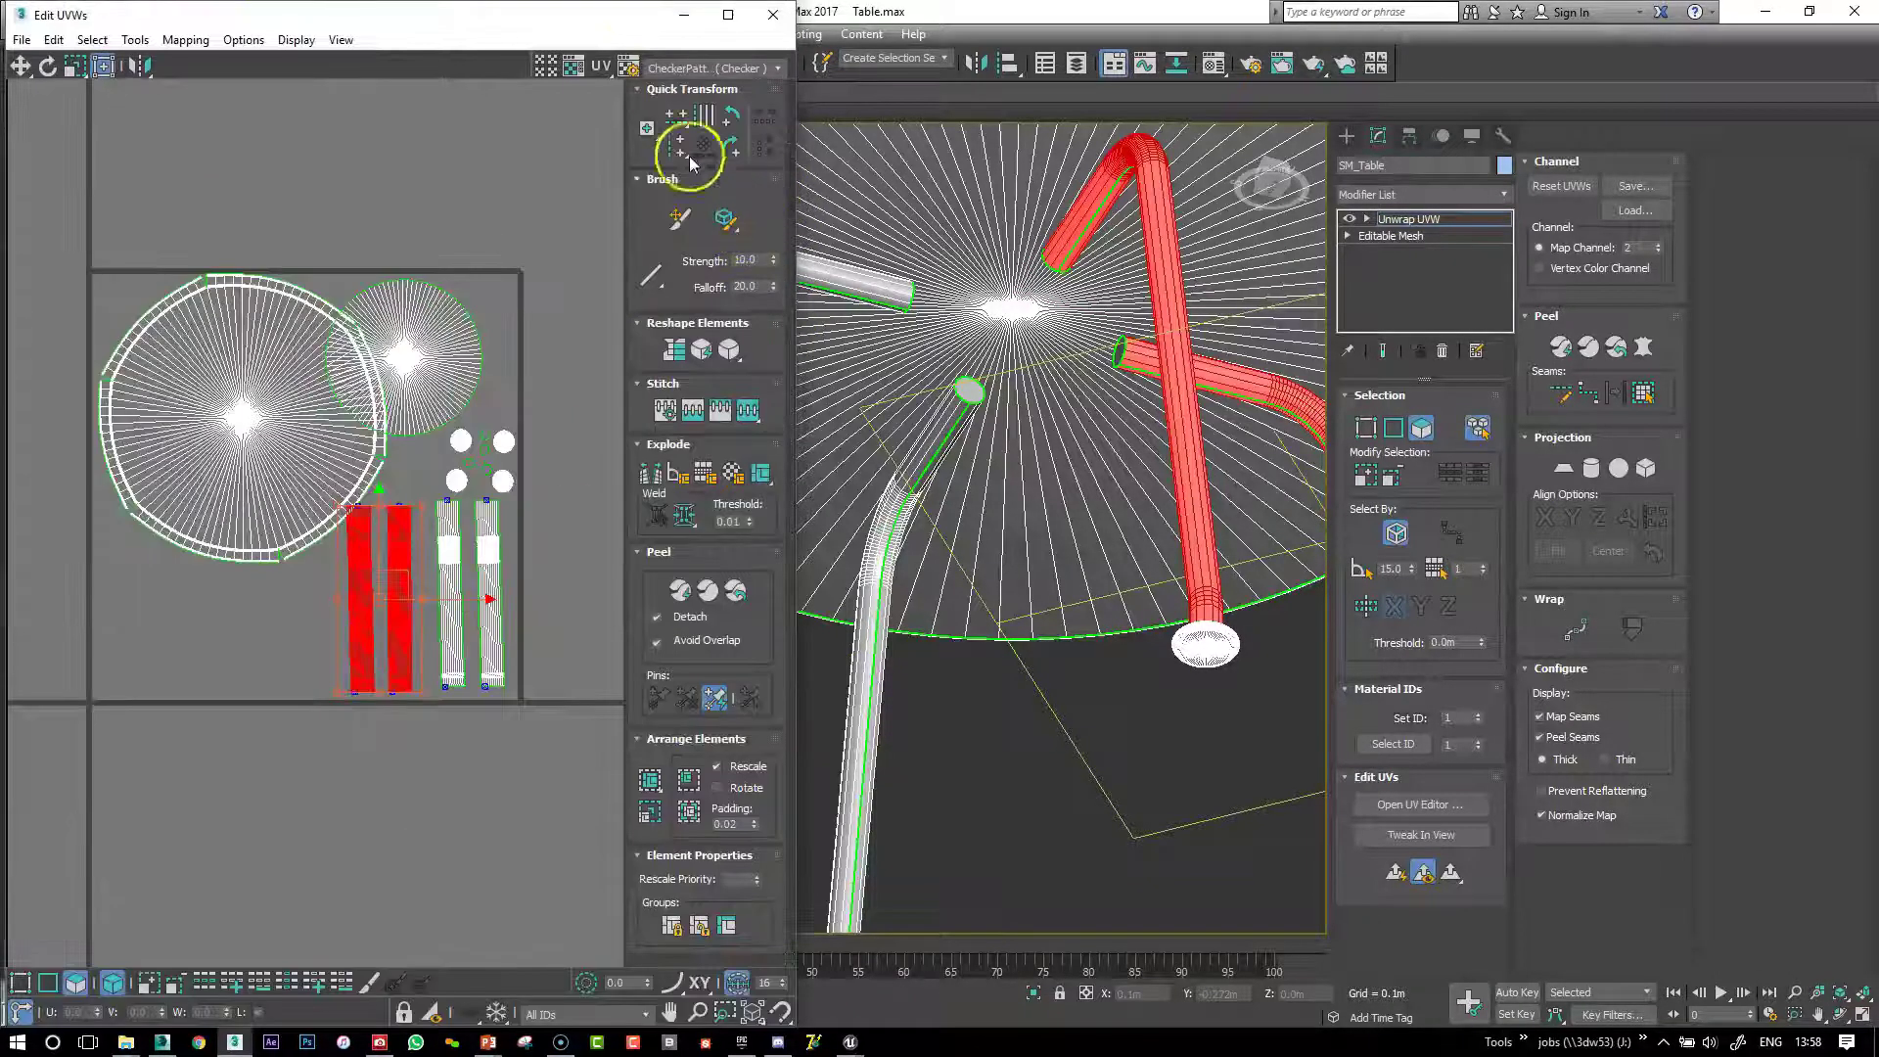
click(730, 115)
drag(440, 578, 254, 624)
Rotate the other two leg islands 90 degrees and place them beside the first horizontal pair along the bottom
drag(508, 641, 508, 641)
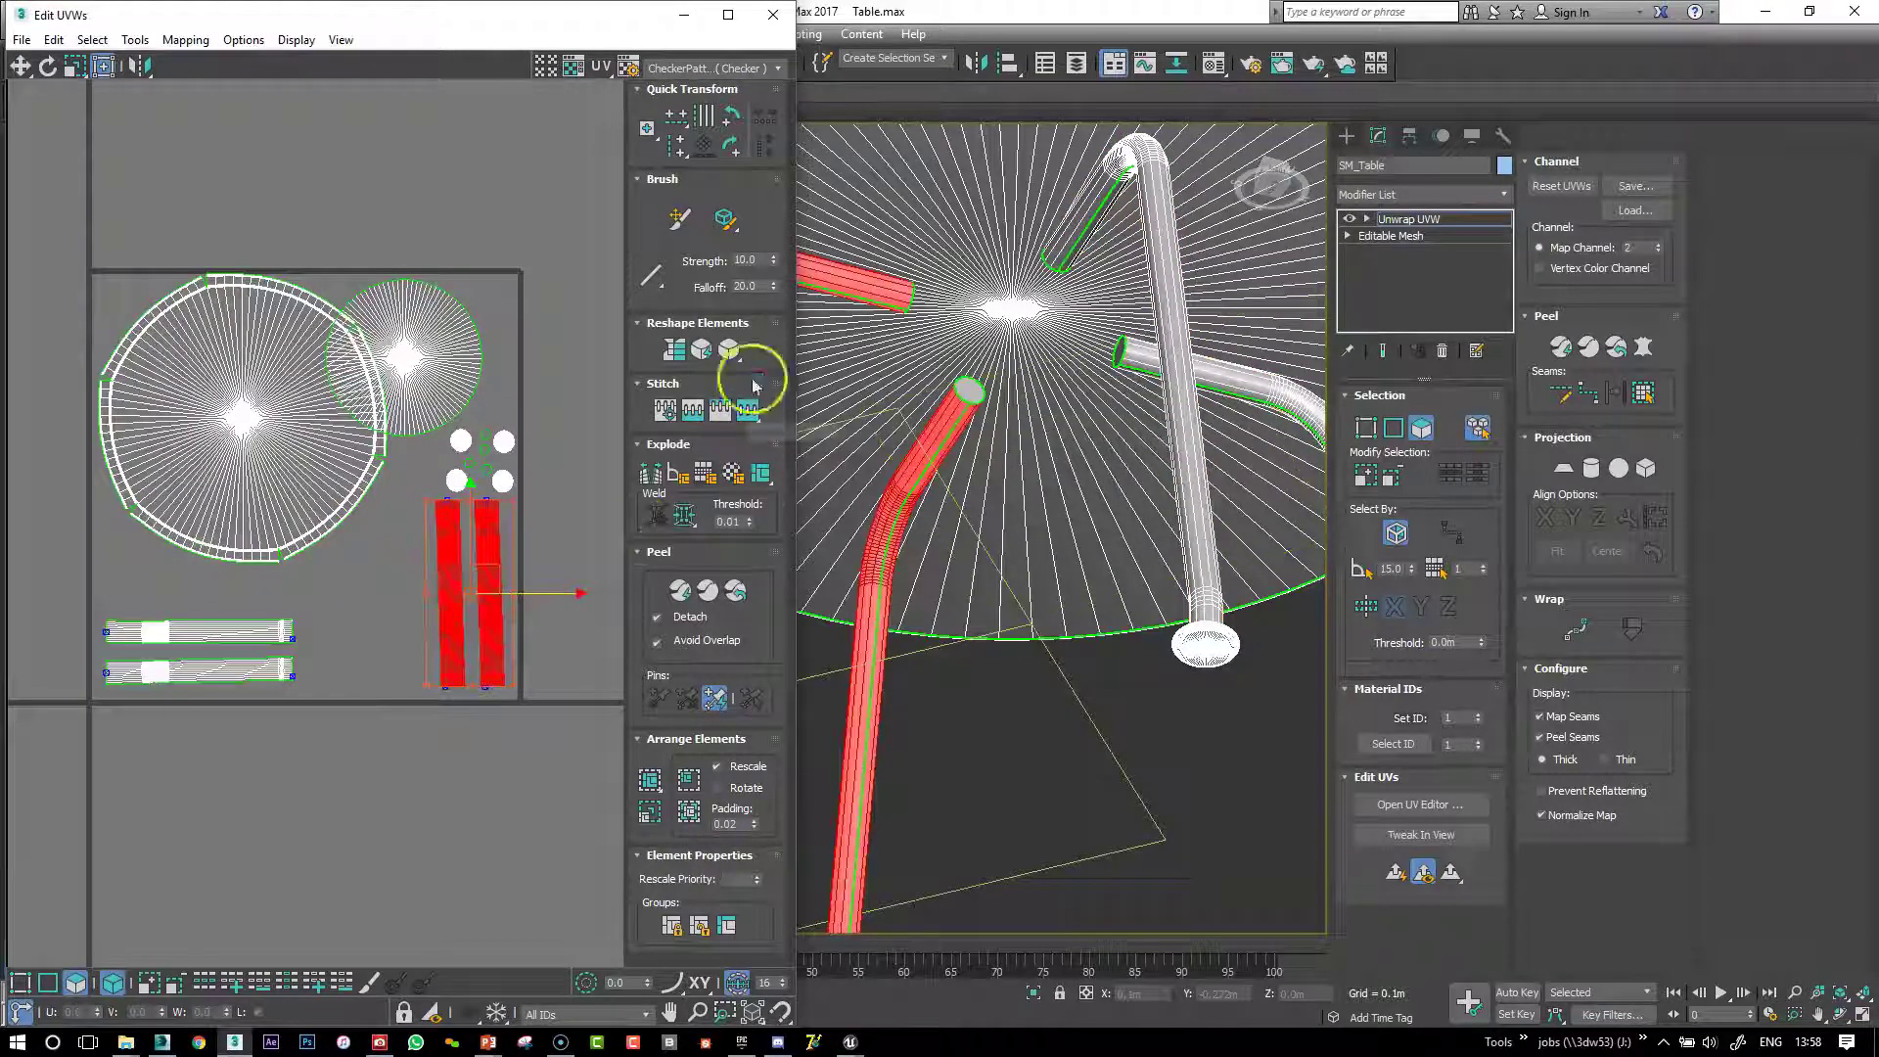
click(729, 114)
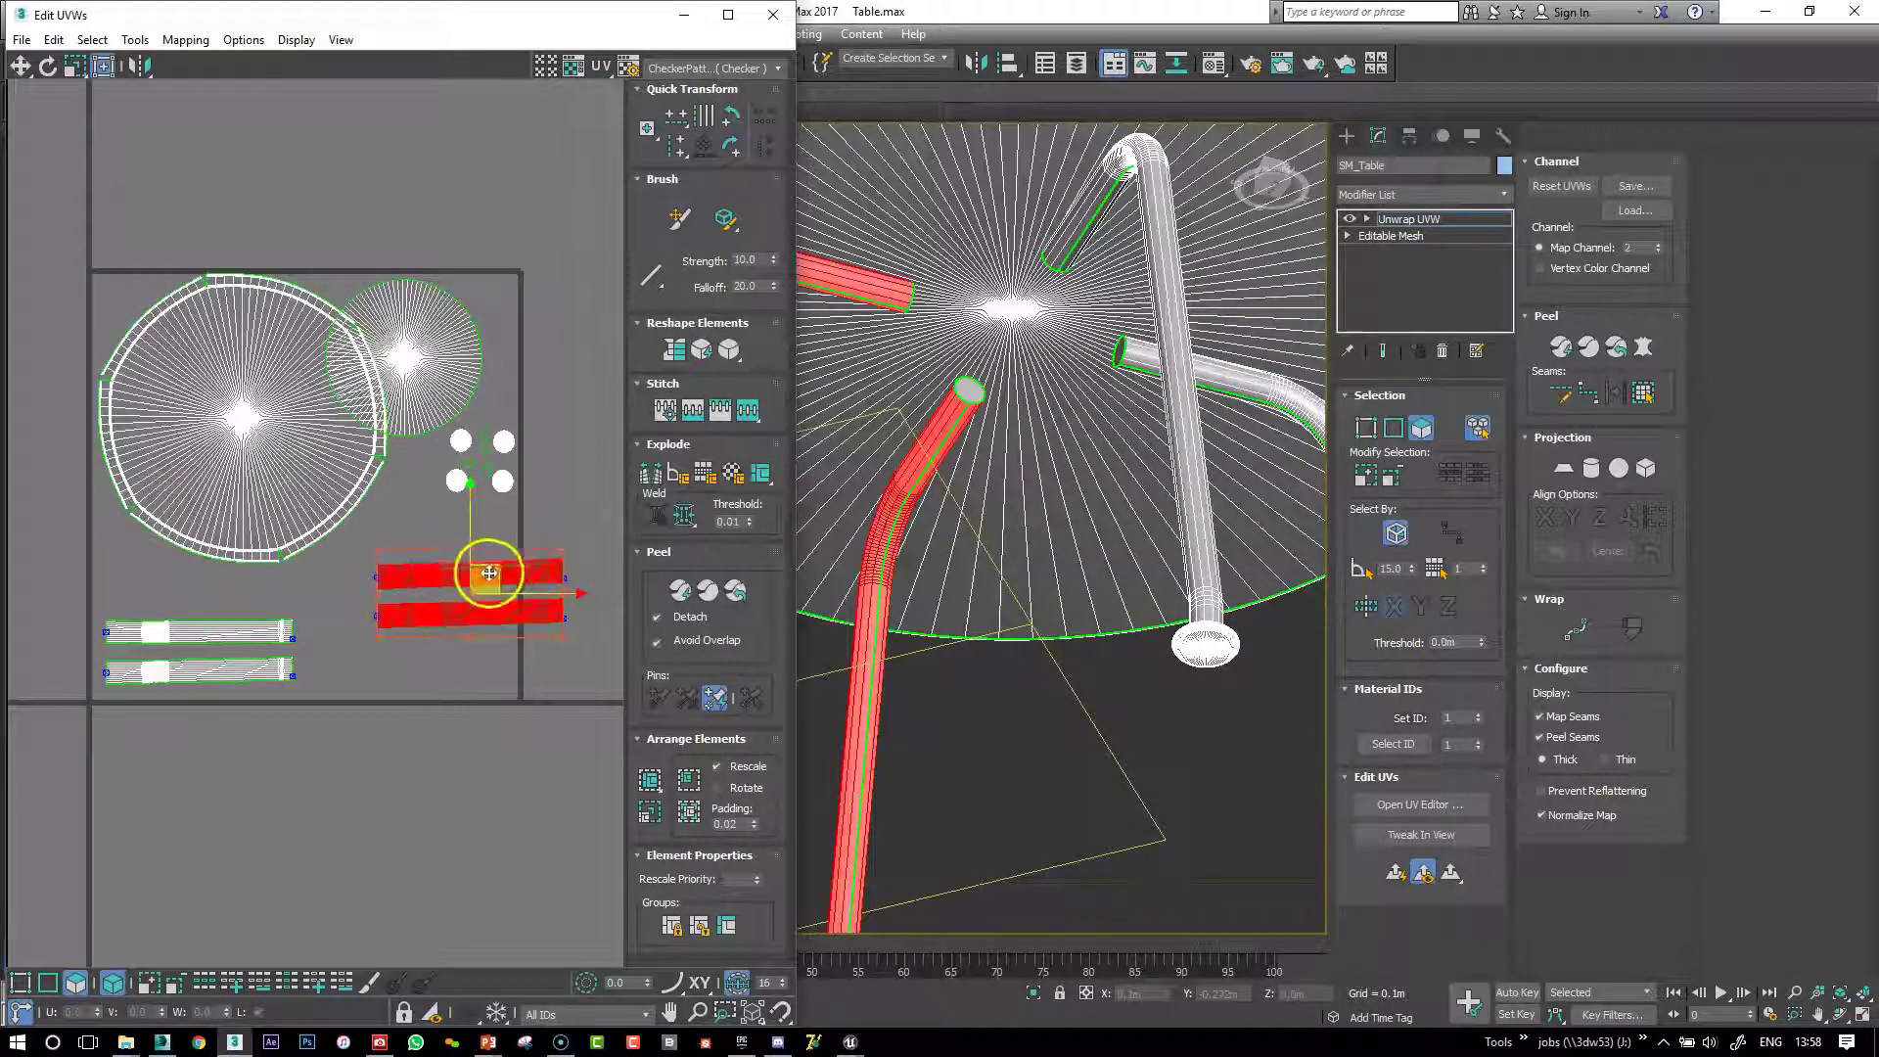
drag(483, 558, 438, 626)
Enlarge the rimmed tabletop island to fill the space above the horizontal leg islands
click(327, 504)
mouse_move(388, 568)
mouse_down()
mouse_move(419, 587)
mouse_move(384, 570)
mouse_up()
click(387, 576)
click(356, 532)
drag(286, 412, 292, 419)
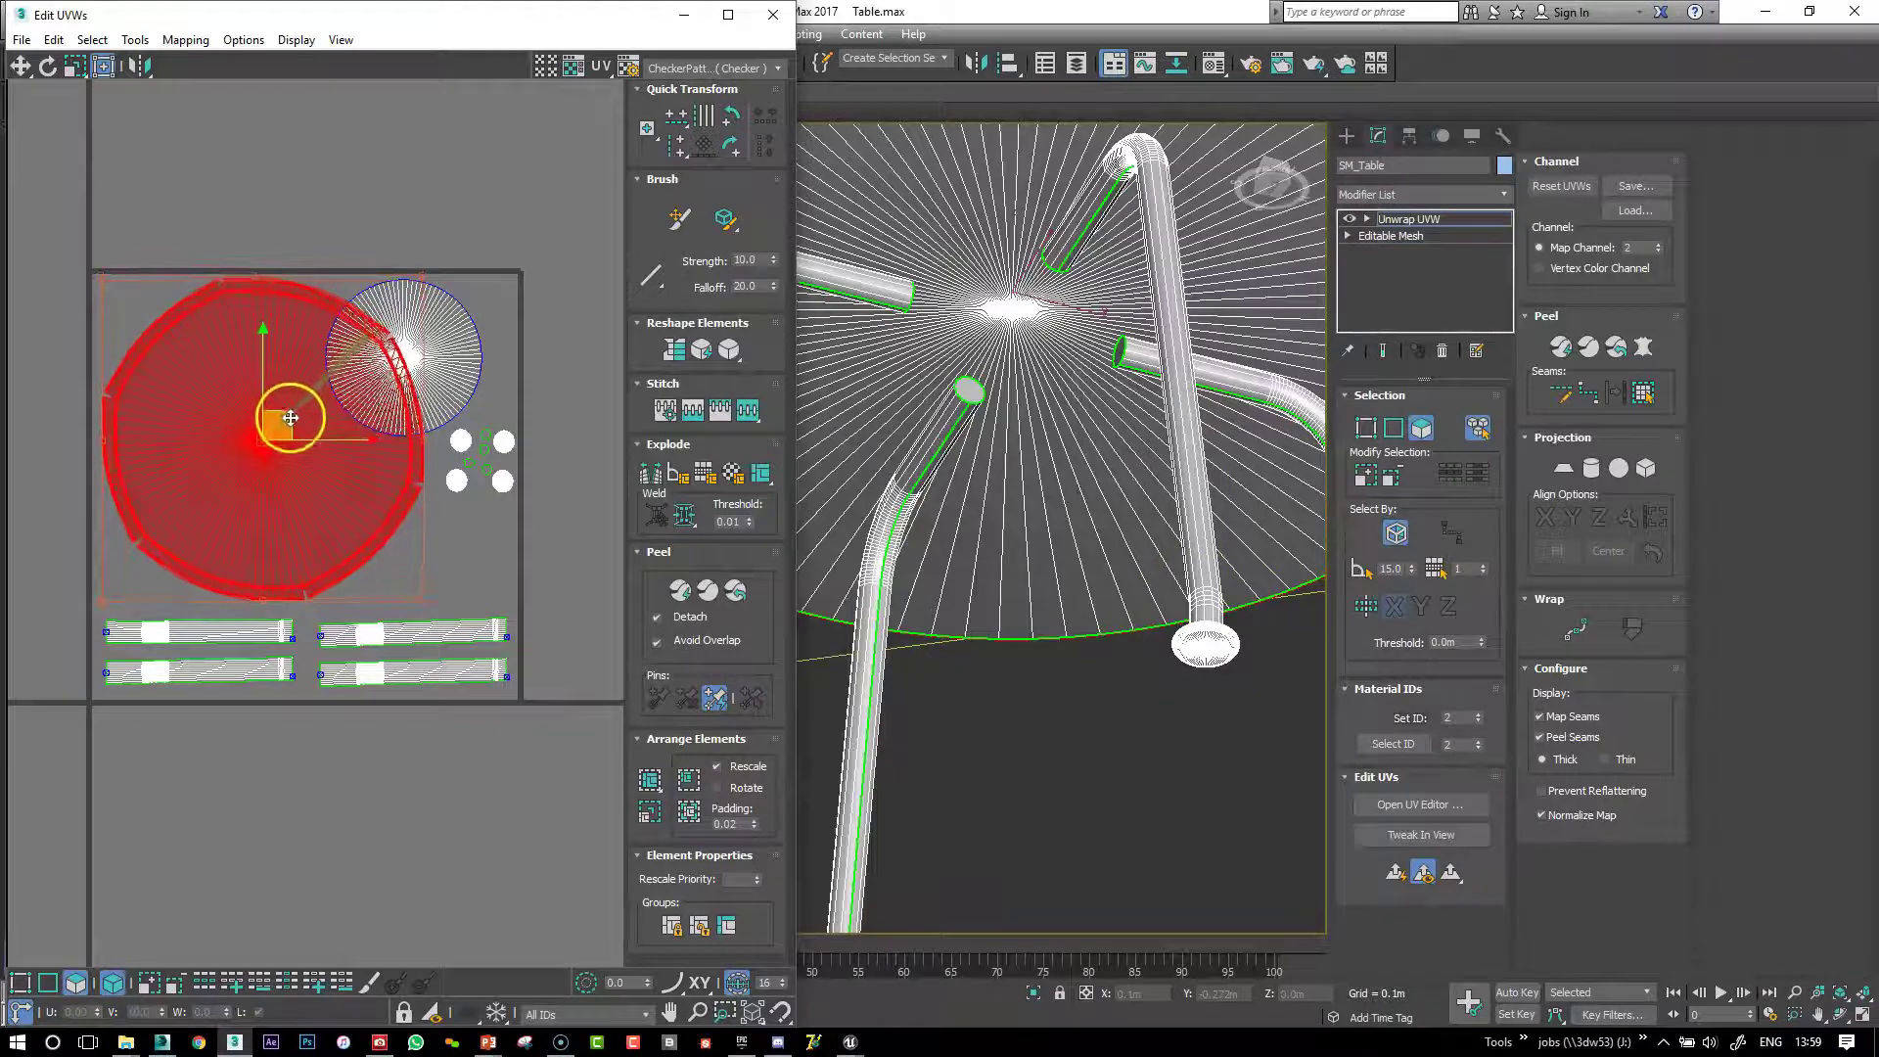
Shrink the tabletop underside island further and place it between the foot islands and the right-hand legs
click(522, 344)
click(464, 348)
ctrl+drag(325, 280, 455, 560)
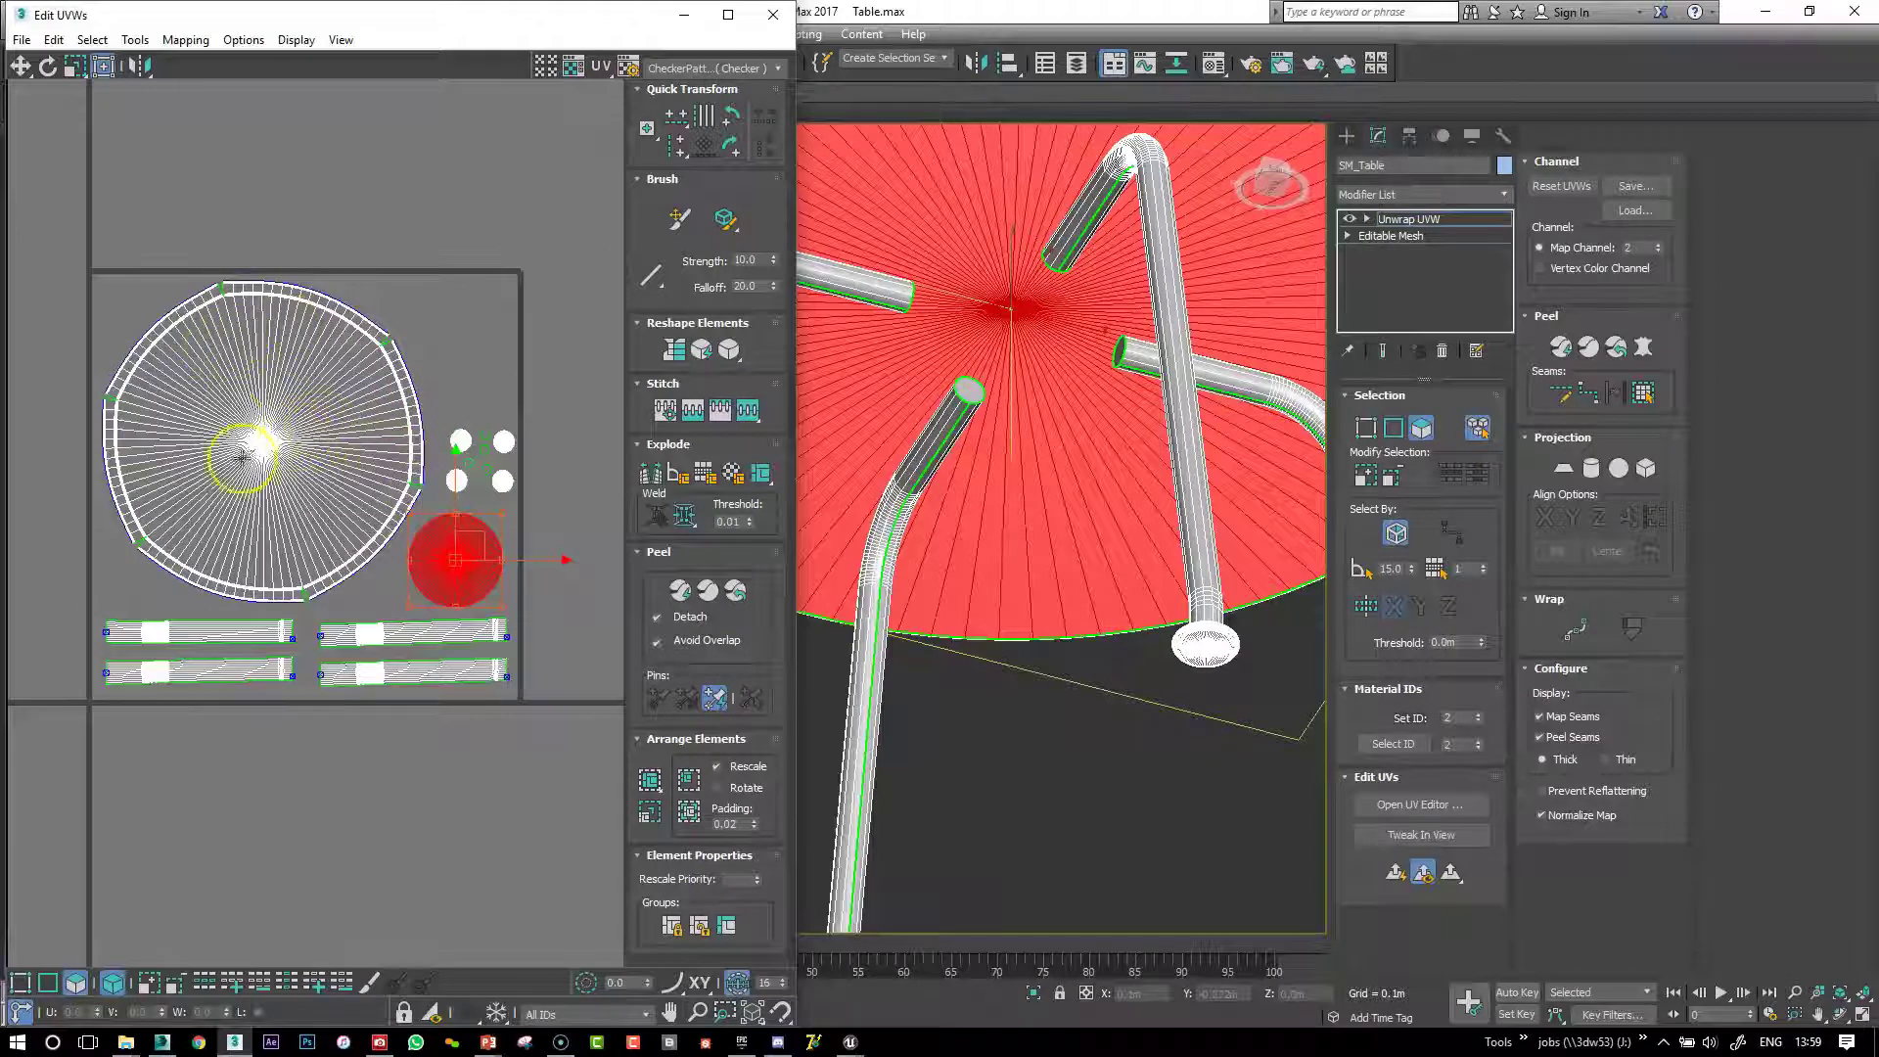
Nudge the rimmed tabletop island into its final position, move the editor window inward and deselect the island
click(313, 361)
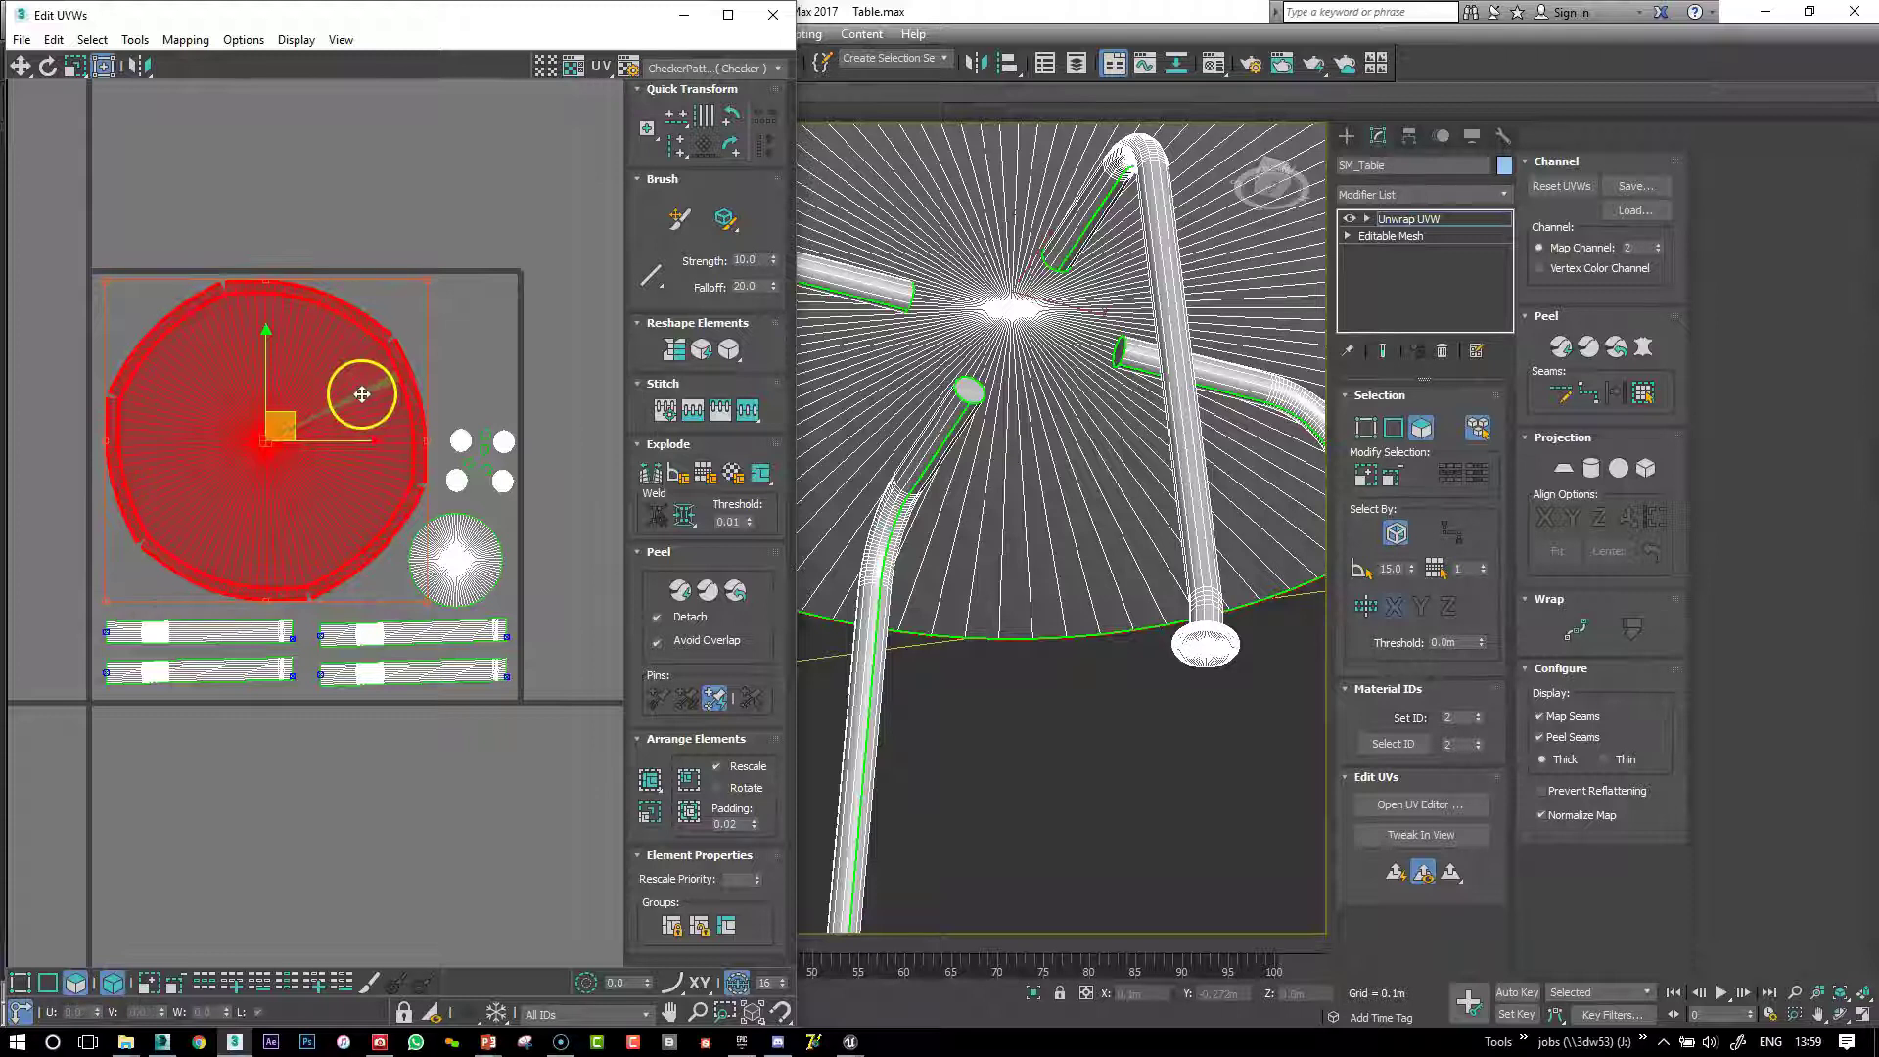
drag(618, 15, 725, 118)
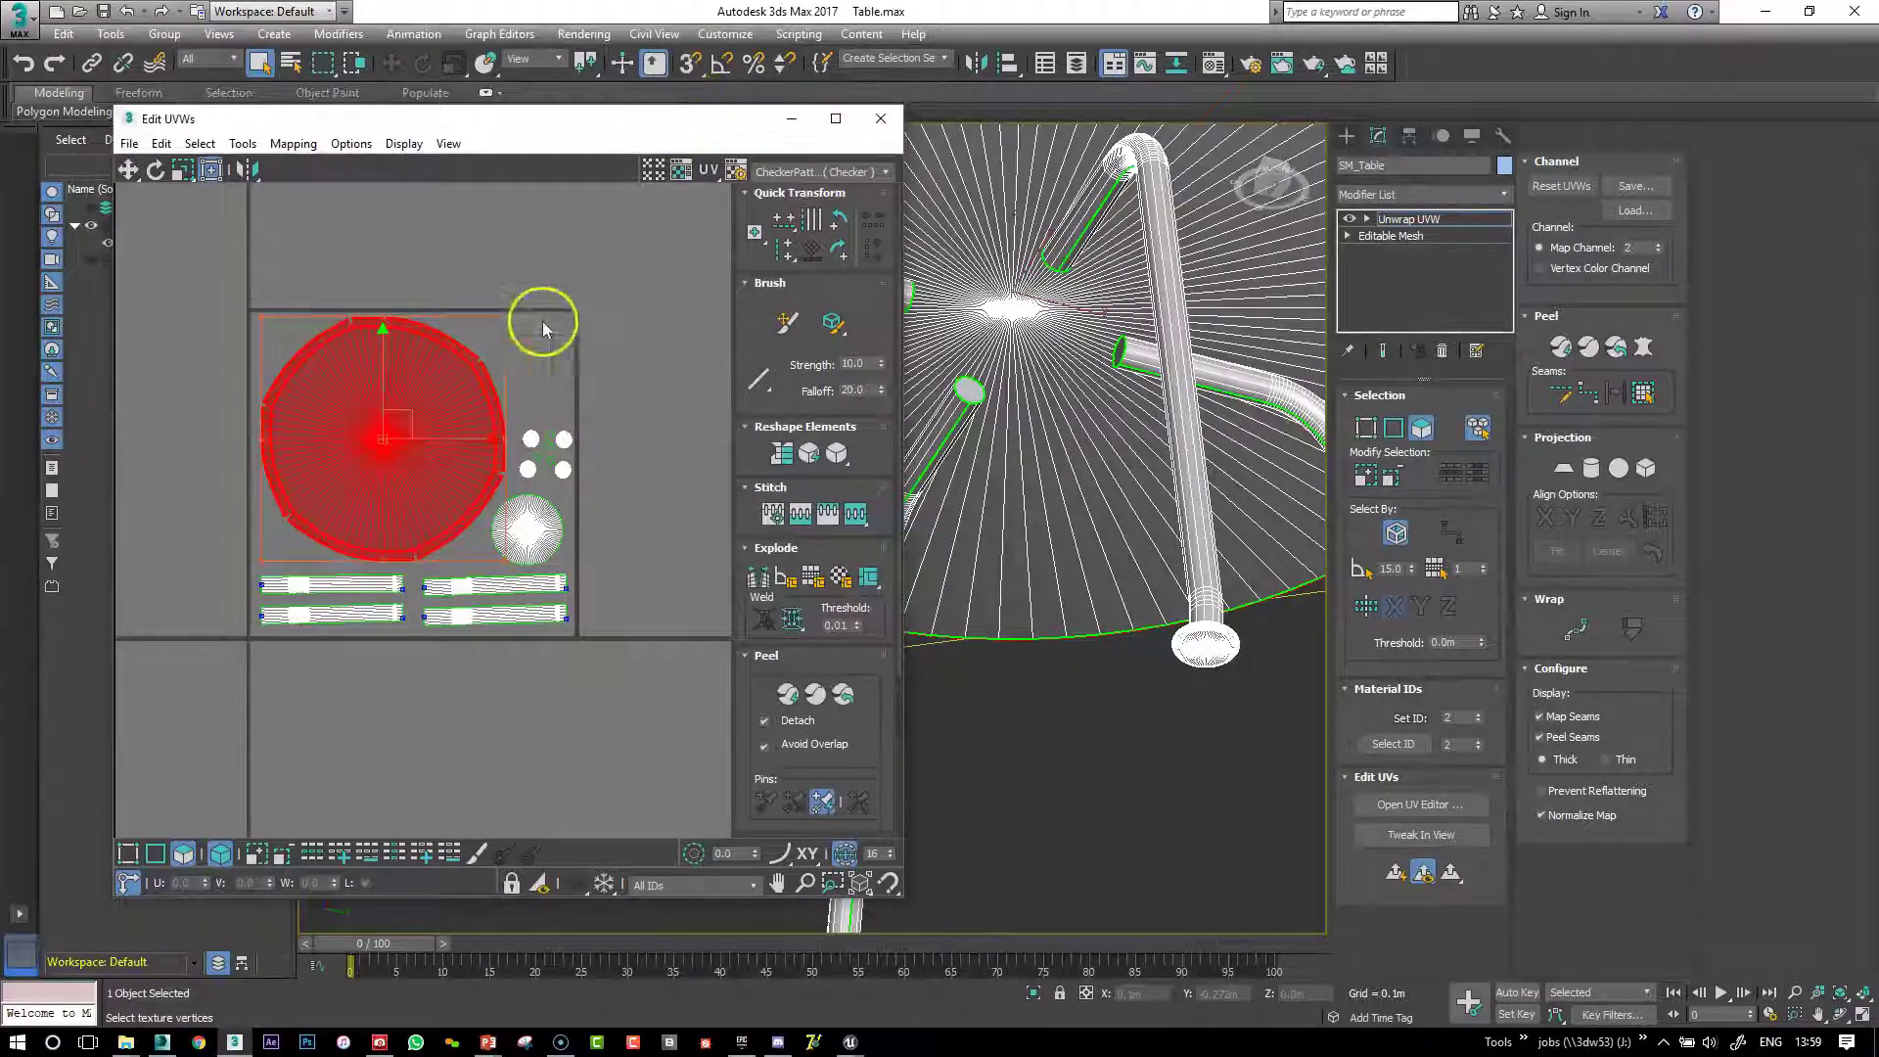
click(524, 274)
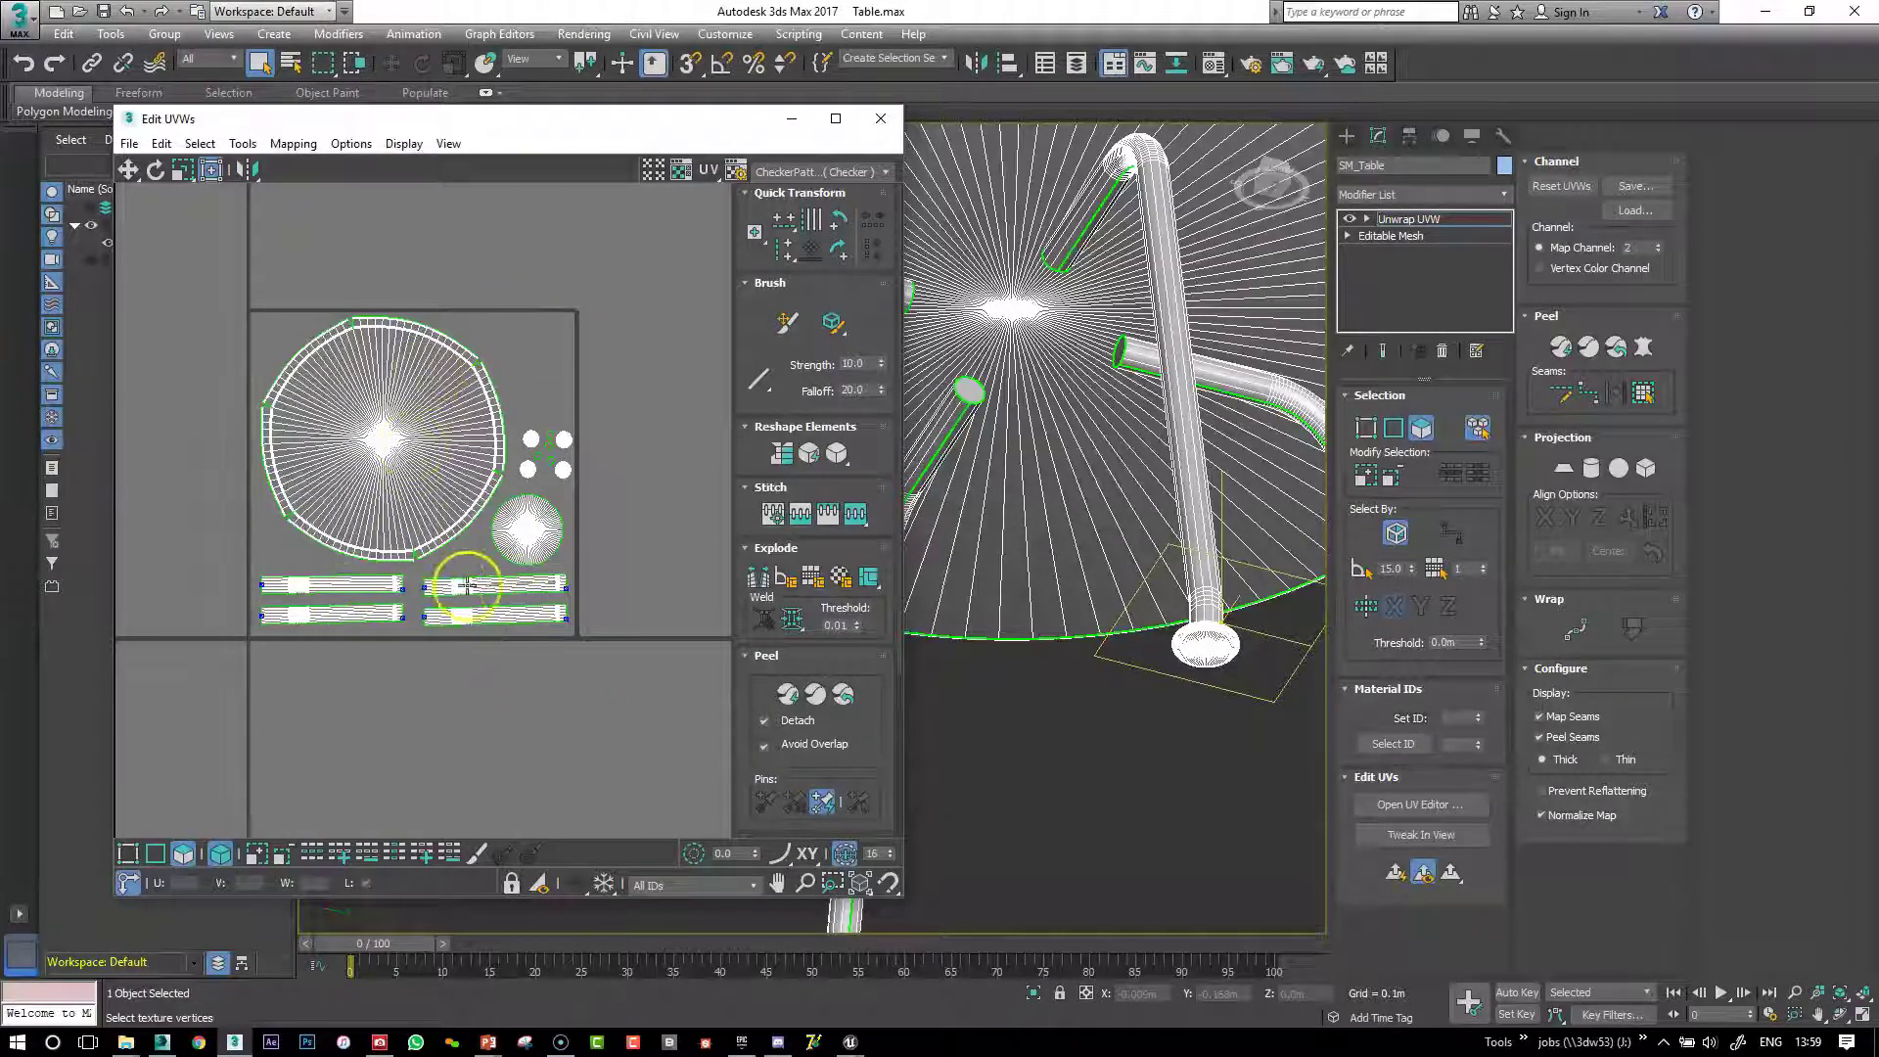
alt+middle_drag(1141, 474, 945, 528)
scroll(1124, 545, down, 3)
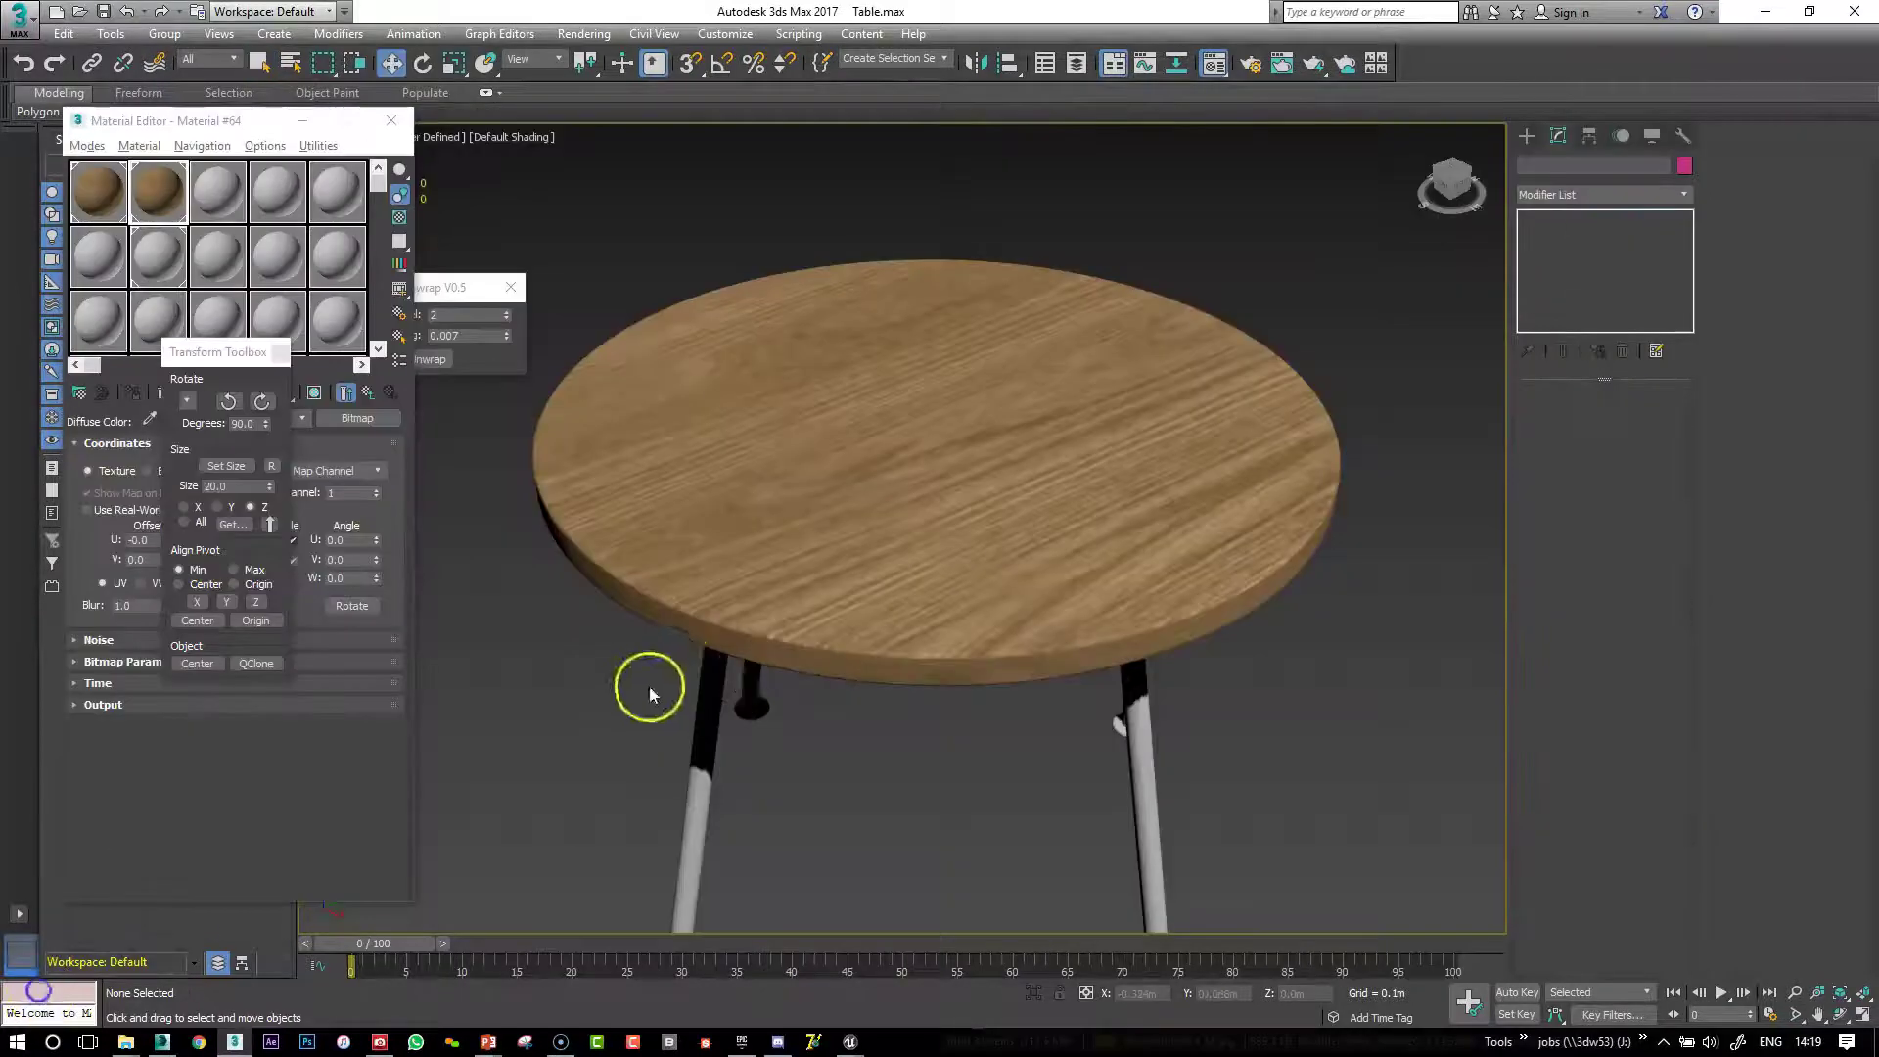
Examine how the wood grain maps across the tabletop surface and rim, checking the table's modifiers and several viewing angles
click(743, 648)
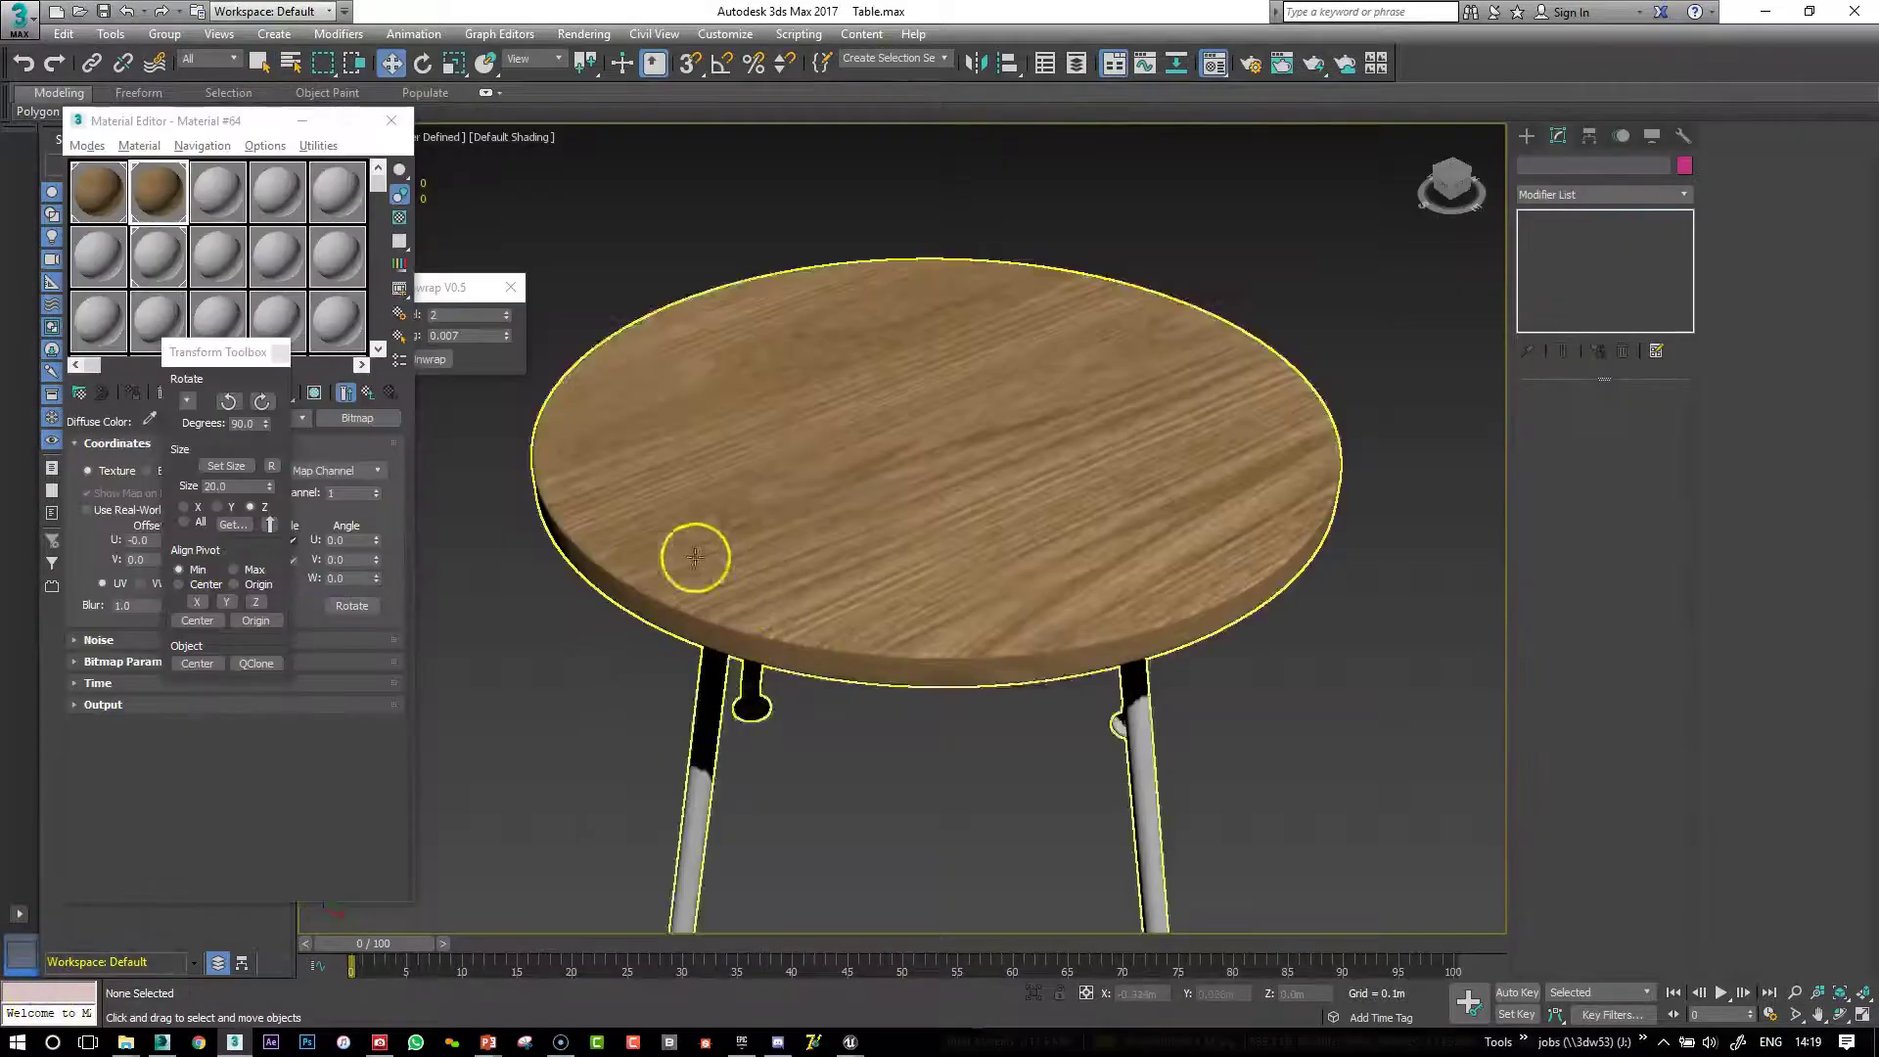
click(577, 594)
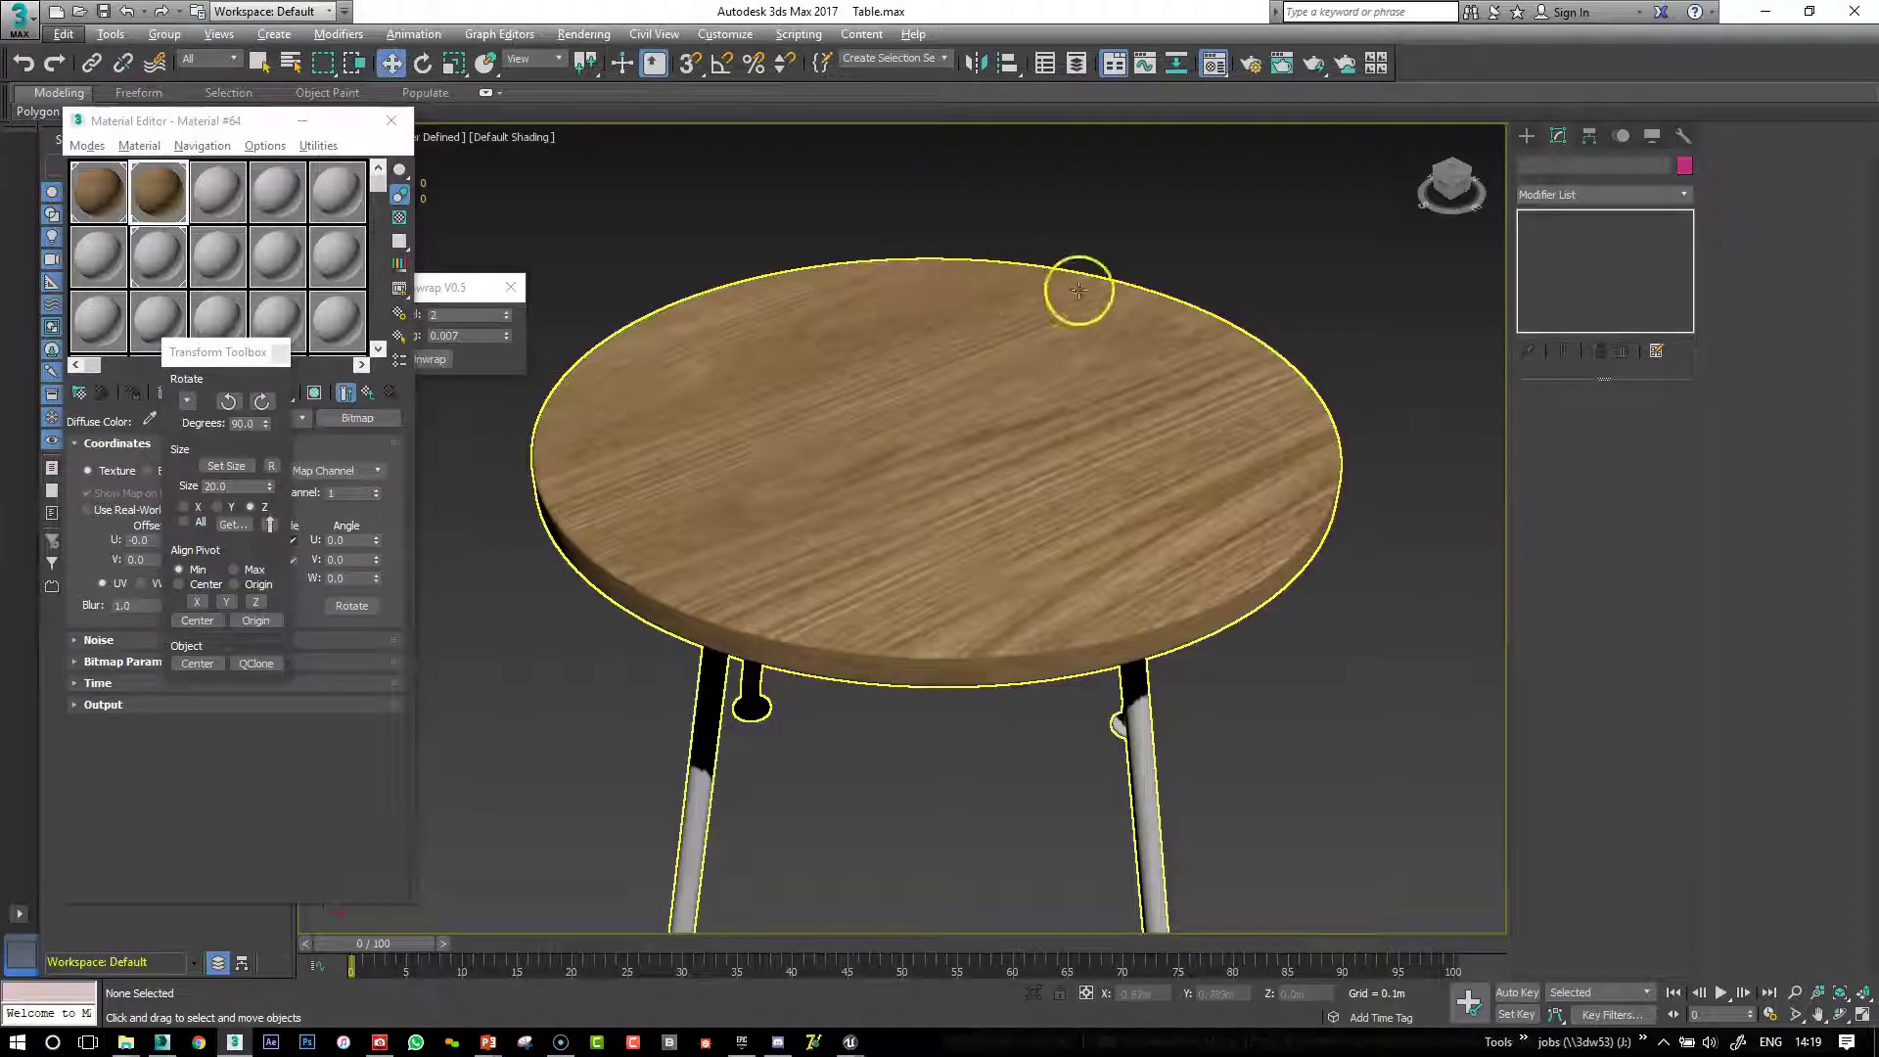
click(1019, 302)
click(1578, 235)
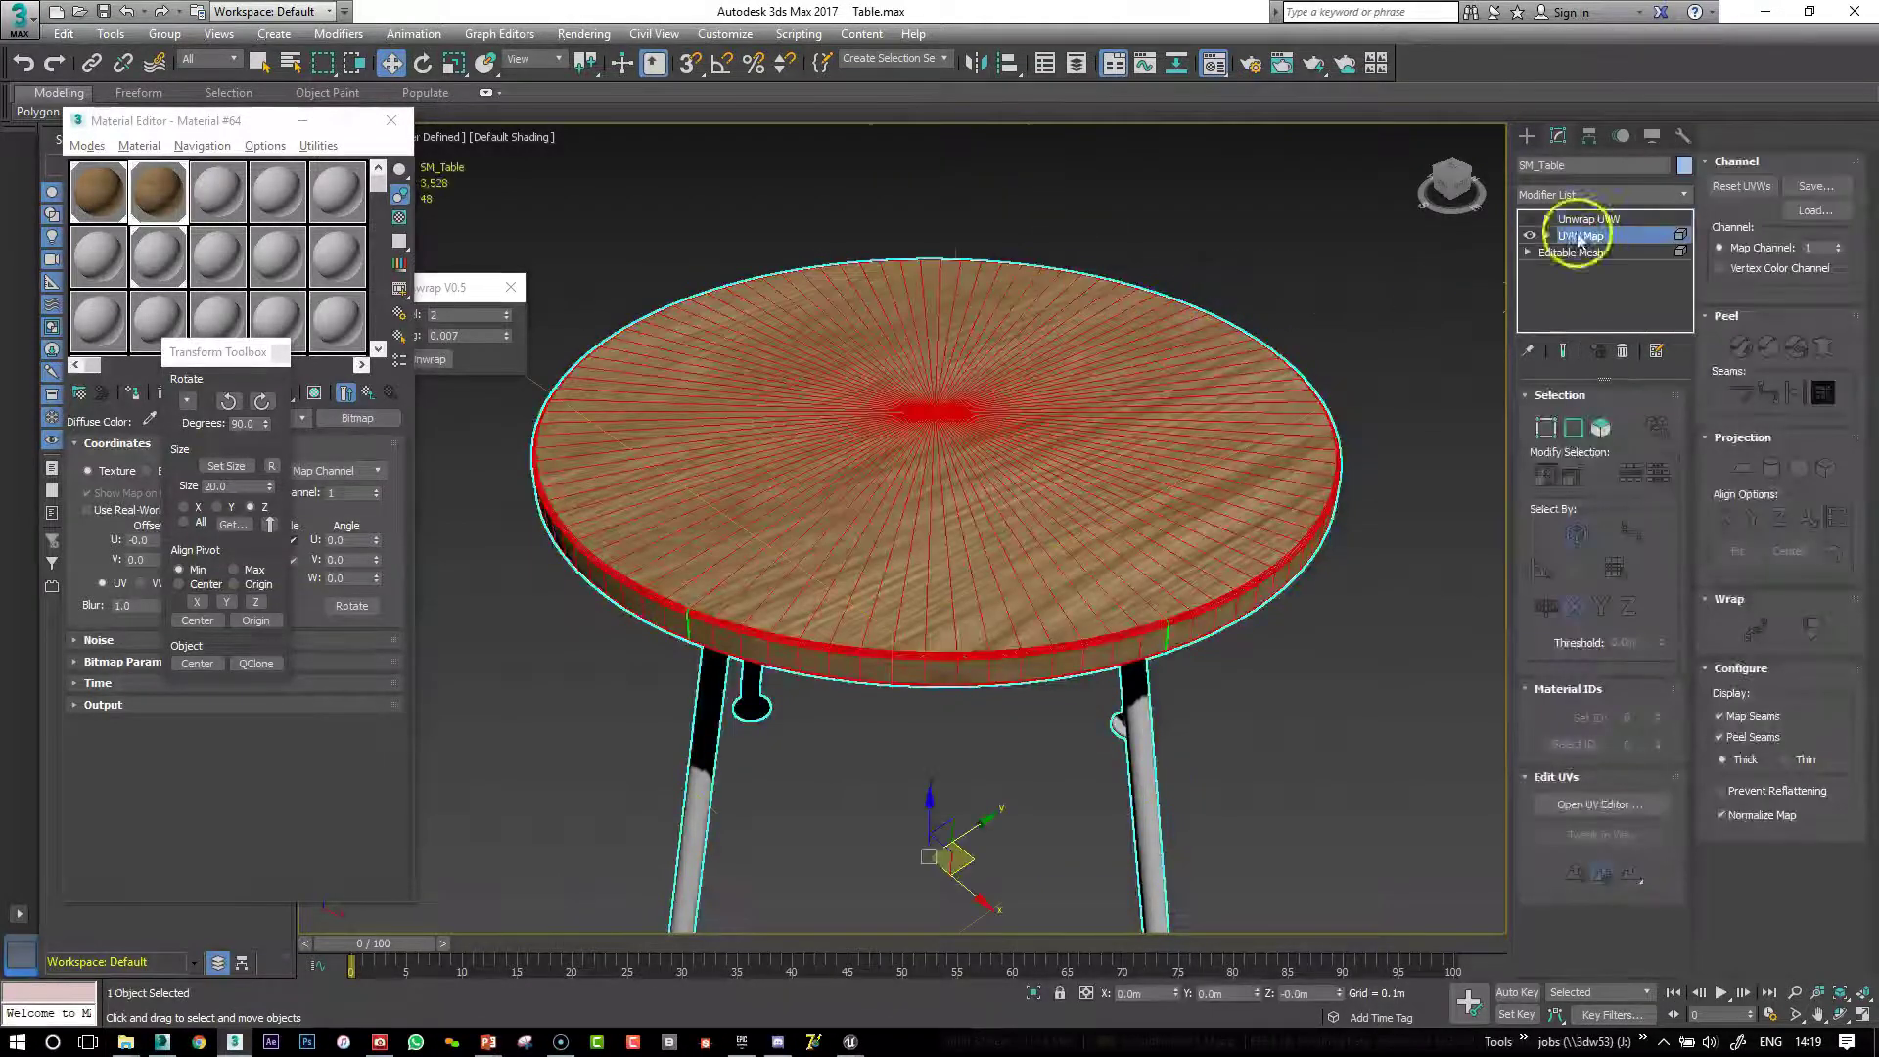
click(1307, 277)
mouse_move(1308, 277)
alt+middle_down()
mouse_move(1317, 243)
mouse_move(1322, 273)
alt+middle_up()
click(1330, 397)
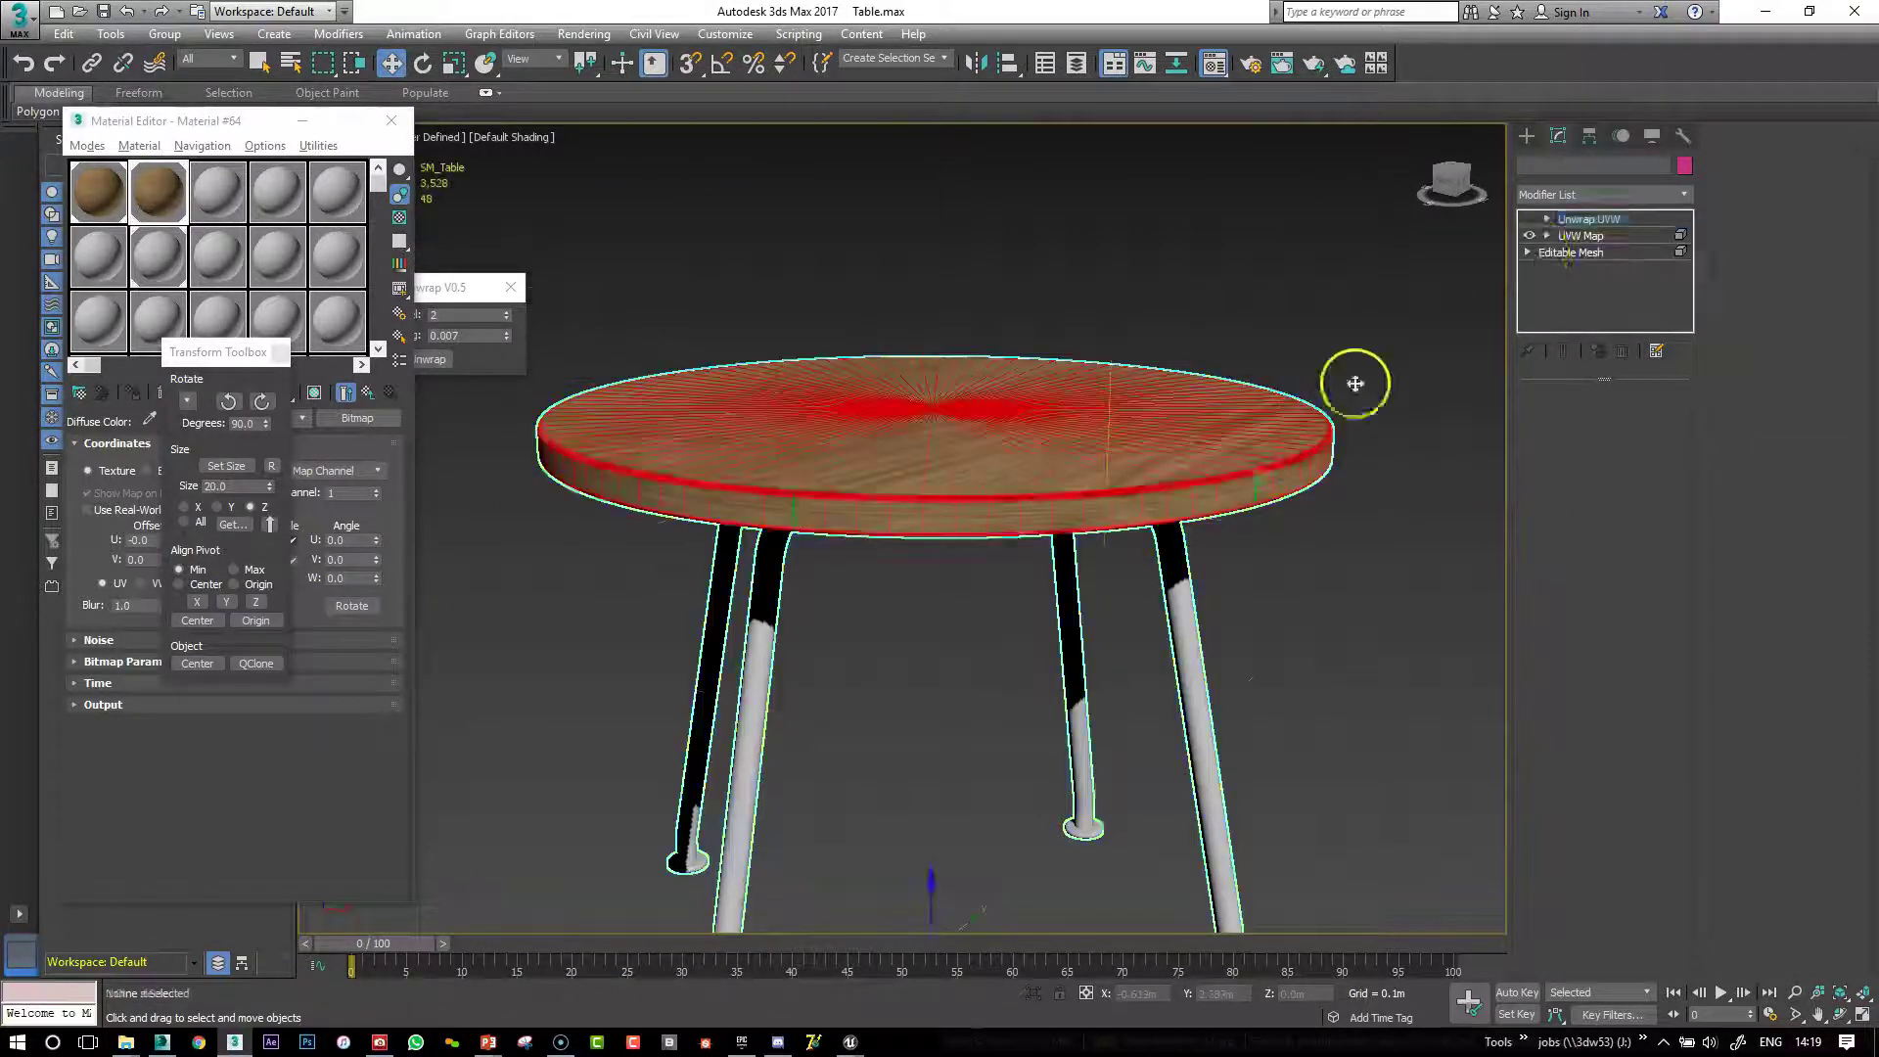
mouse_move(1276, 614)
alt+middle_down()
mouse_move(1299, 545)
mouse_move(1299, 607)
alt+middle_up()
click(1394, 497)
alt+middle_drag(1395, 497, 1341, 529)
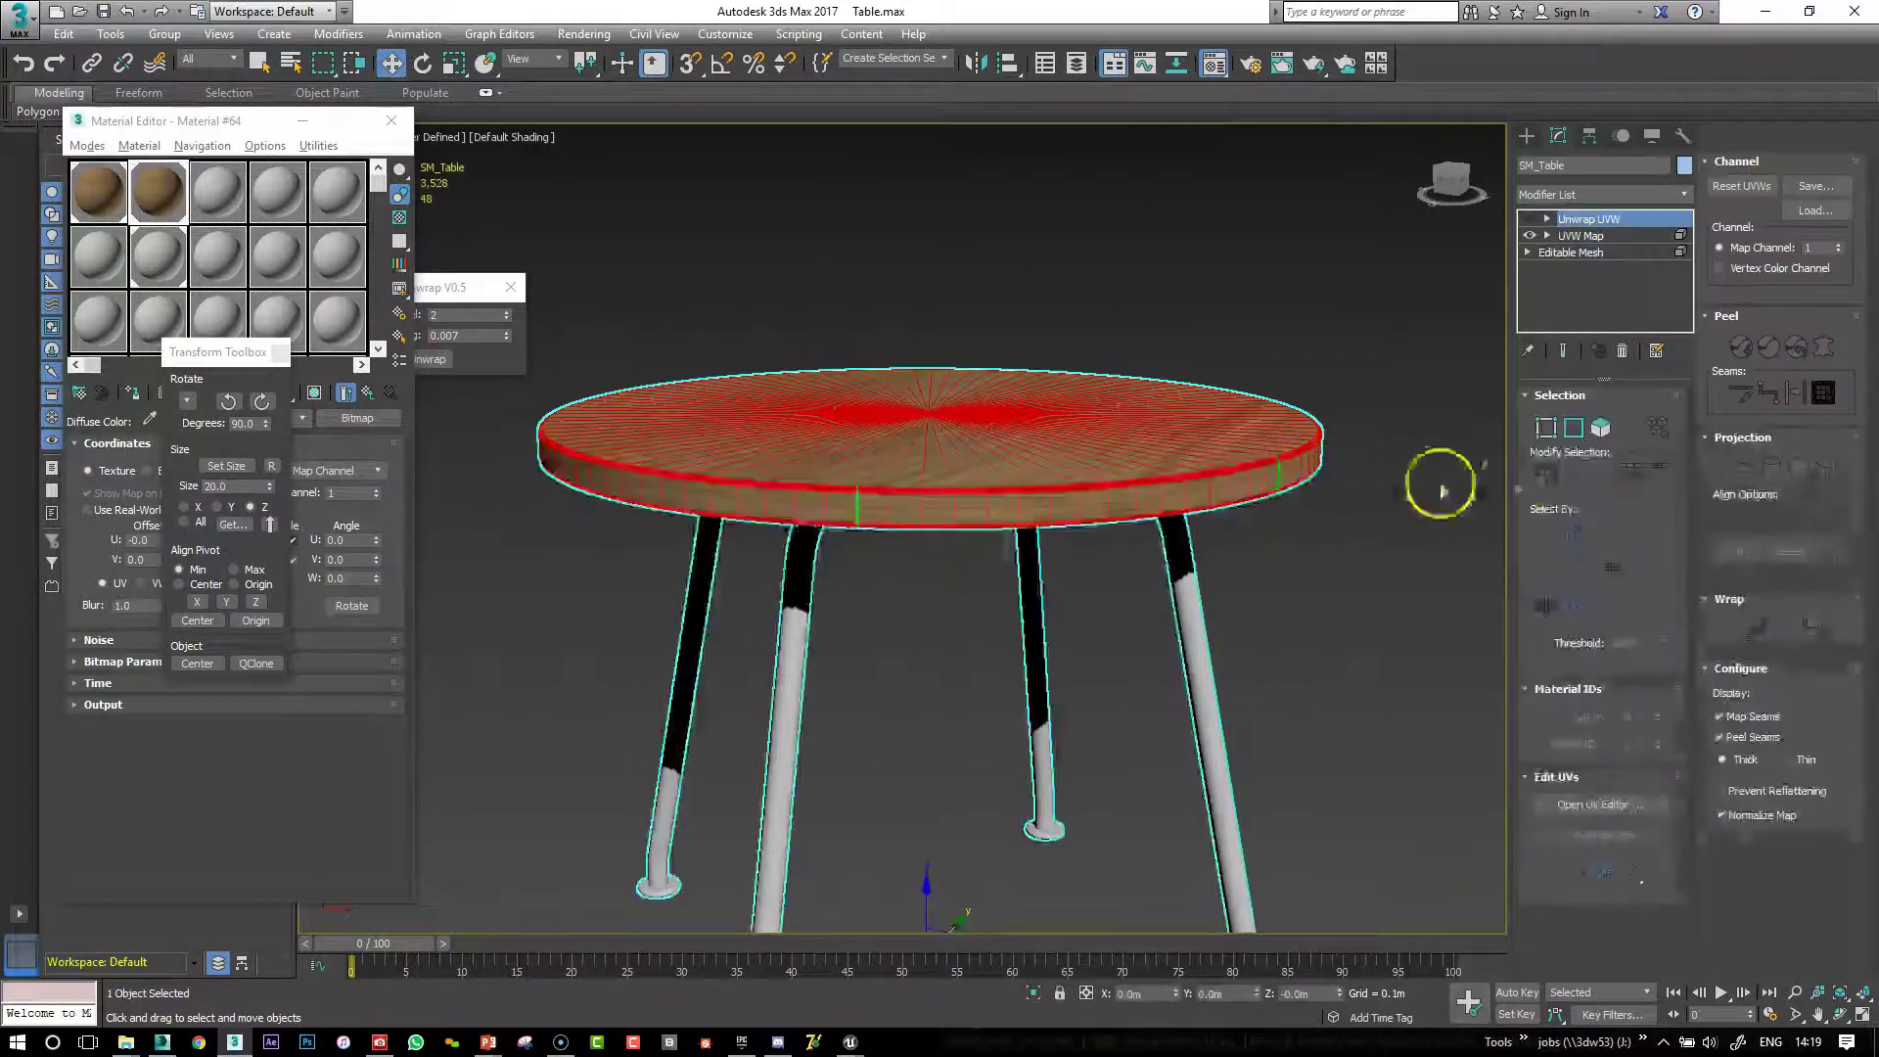
Set the height of the table's UVW Map box mapping to 0.5 m and deselect the table
click(1580, 235)
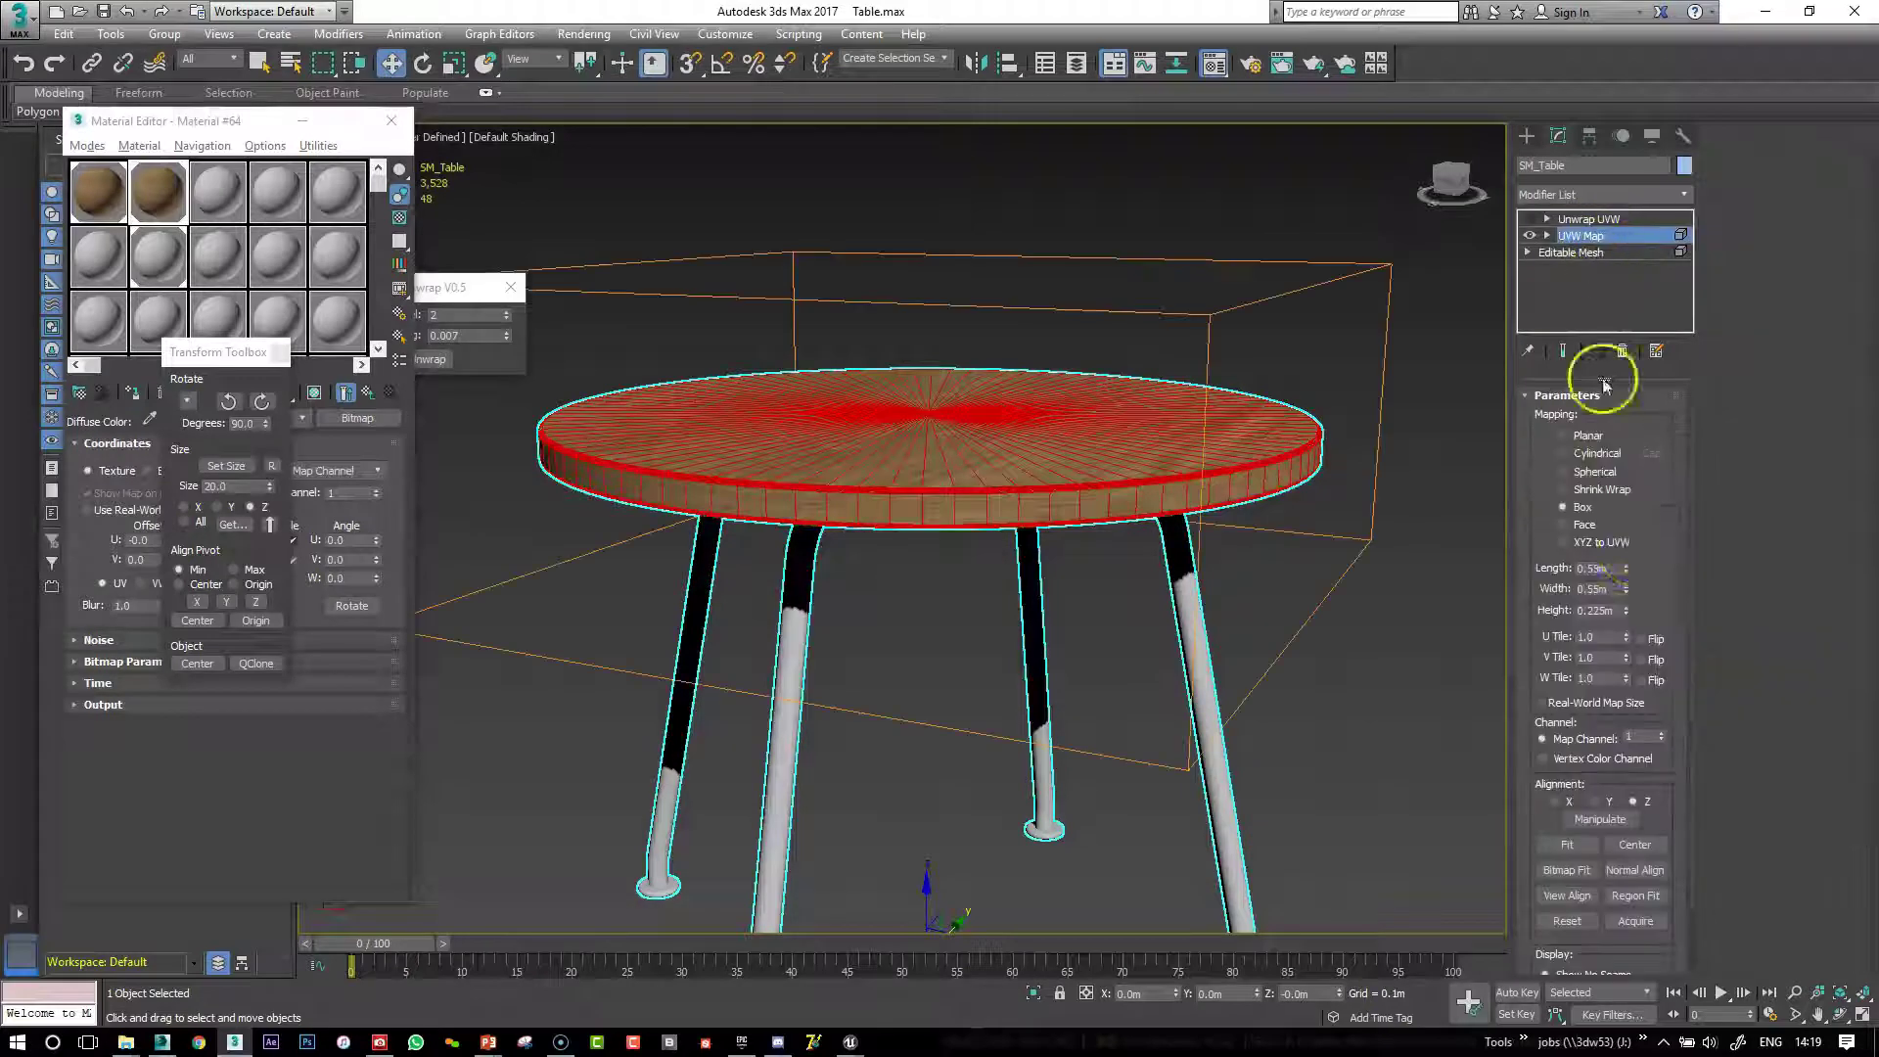
key(Return)
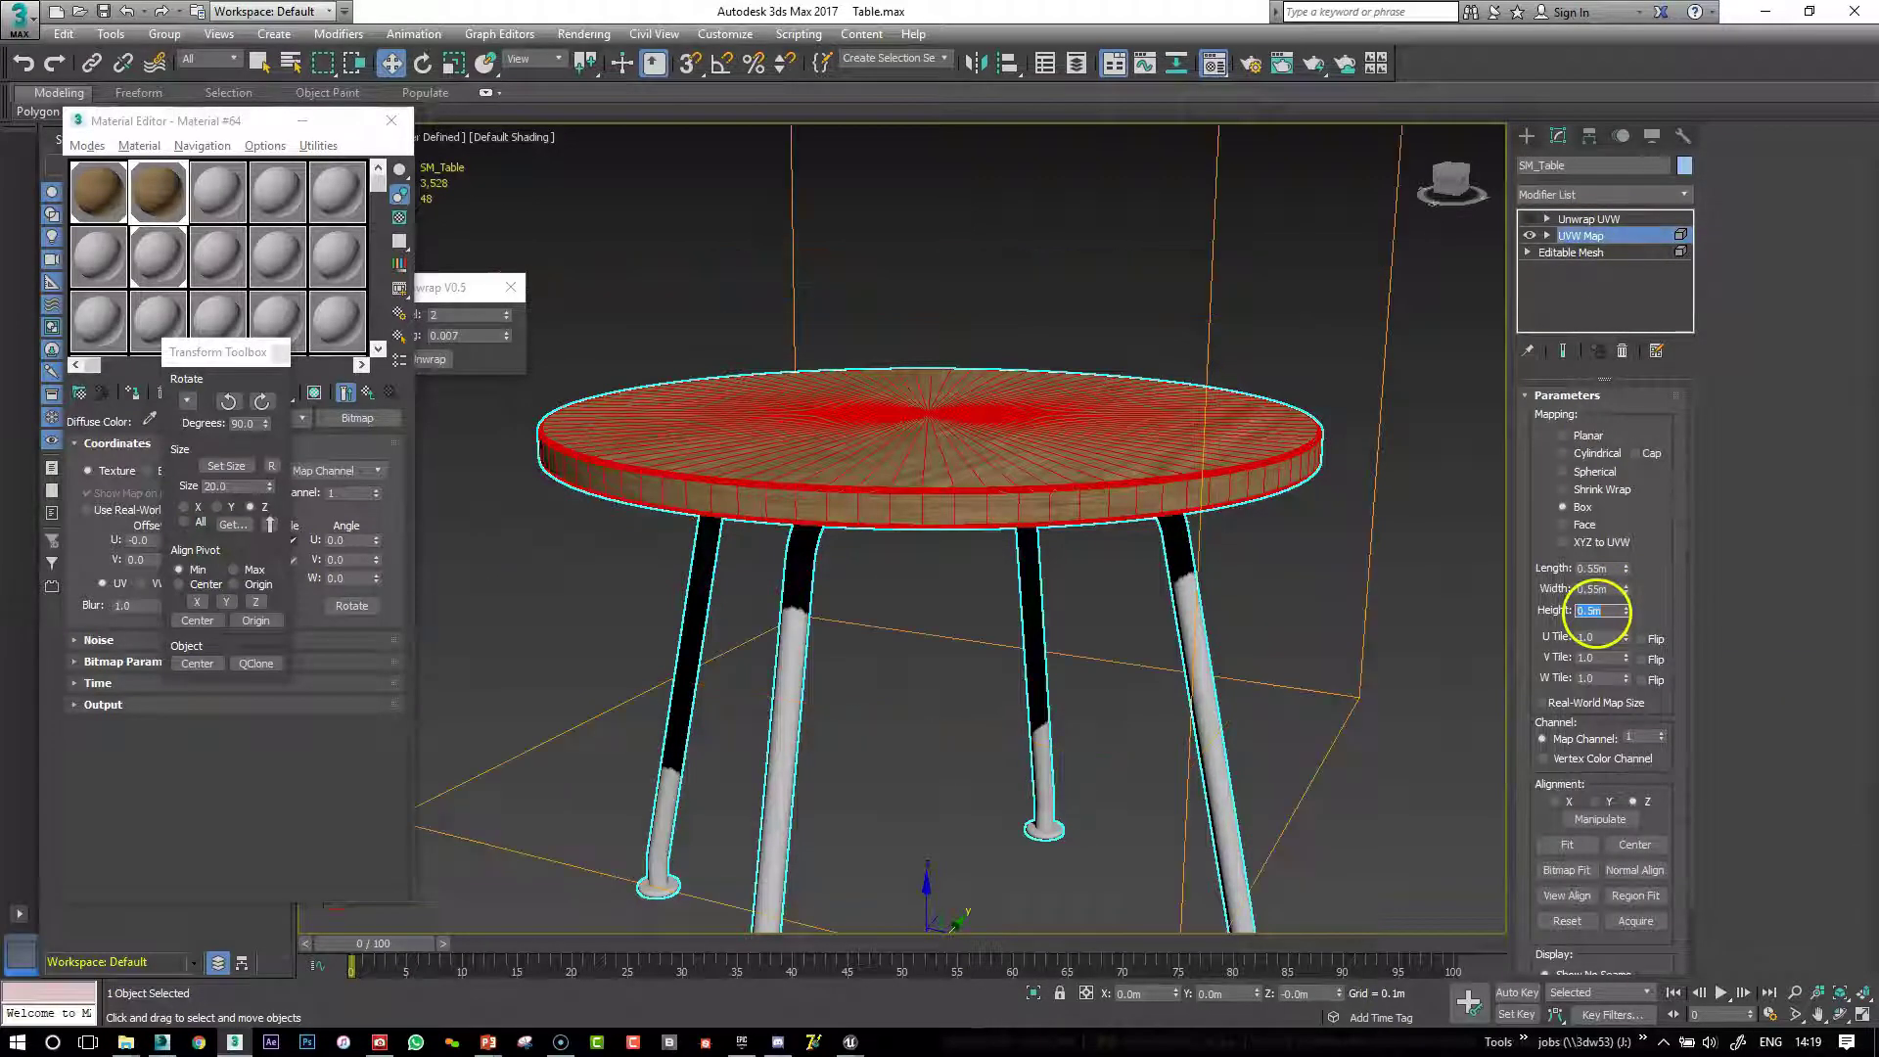
click(1454, 507)
mouse_move(1336, 503)
alt+middle_down()
mouse_move(1354, 489)
mouse_move(1313, 527)
mouse_move(1354, 520)
alt+middle_up()
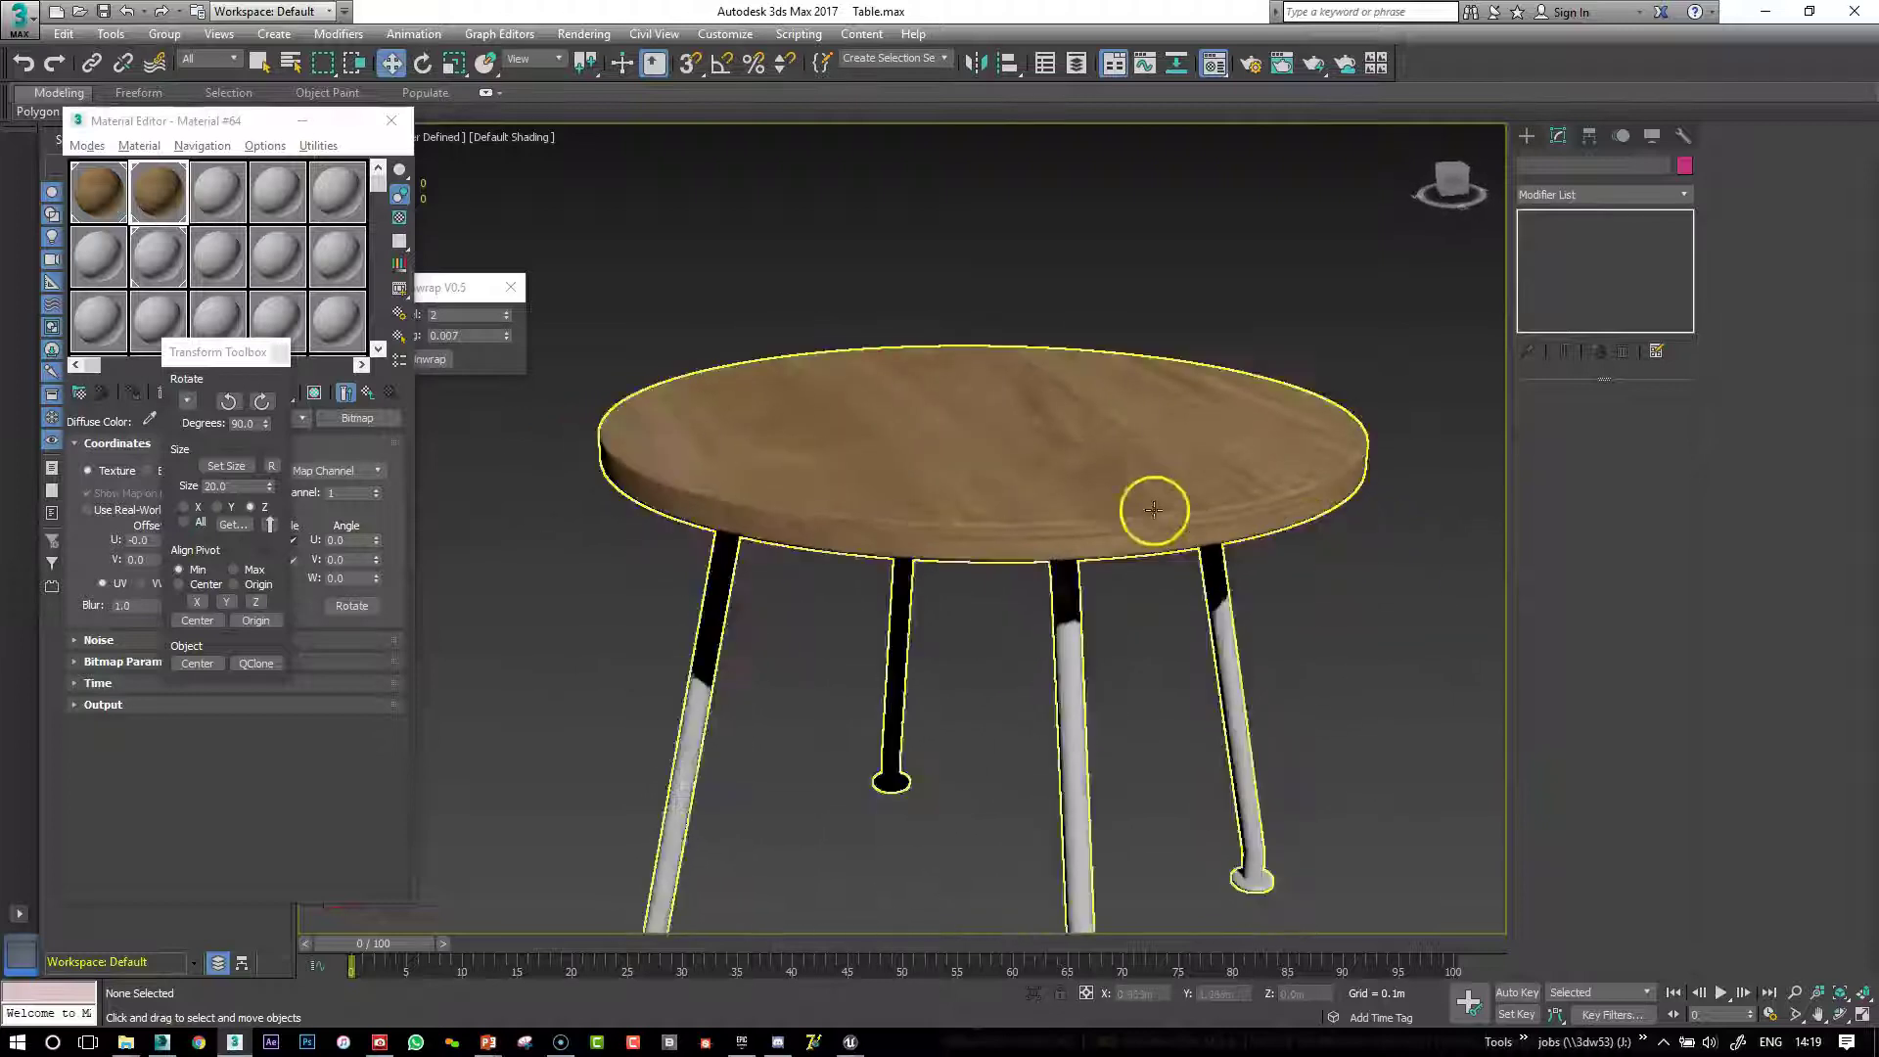
Inspect the wood texture with the resized box mapping around the tabletop's edge, both close up and from all sides
scroll(1197, 560, up, 4)
alt+middle_drag(1220, 571, 1131, 750)
scroll(1131, 750, down, 4)
alt+middle_drag(1313, 714, 1136, 743)
click(1367, 490)
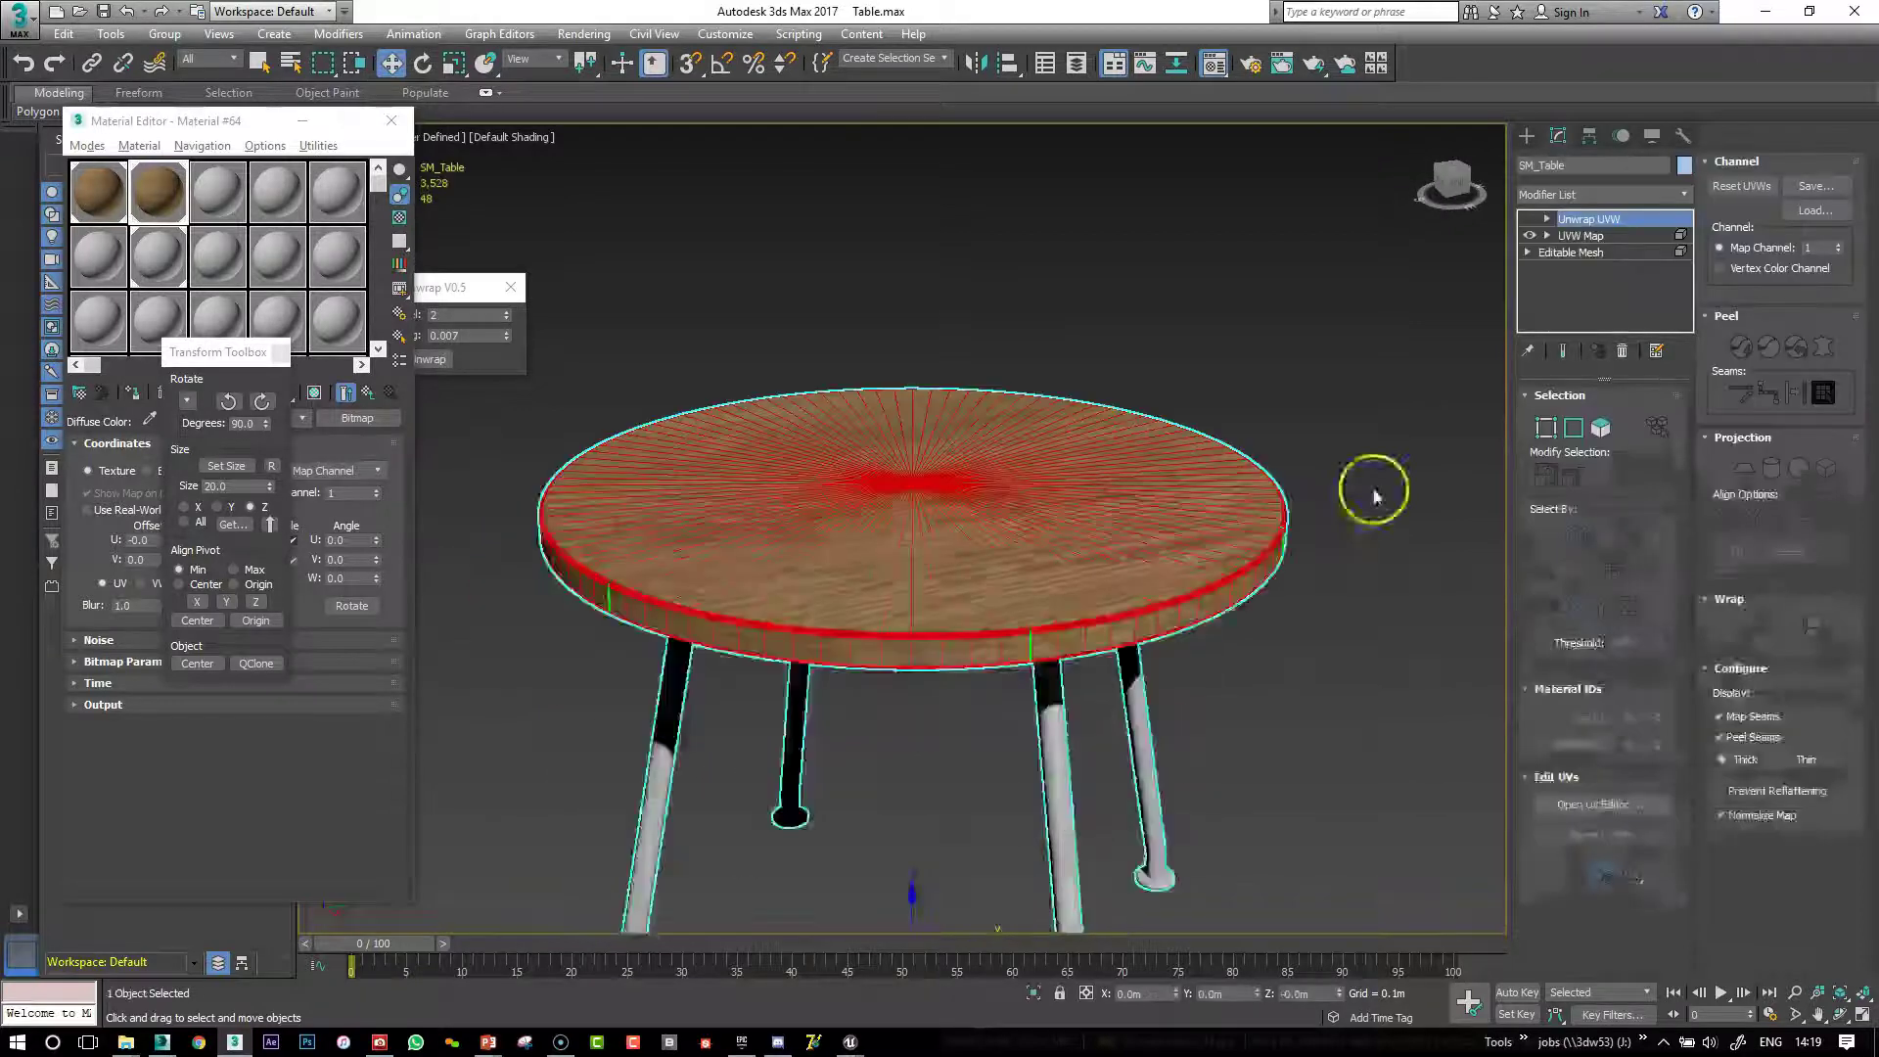
click(1213, 426)
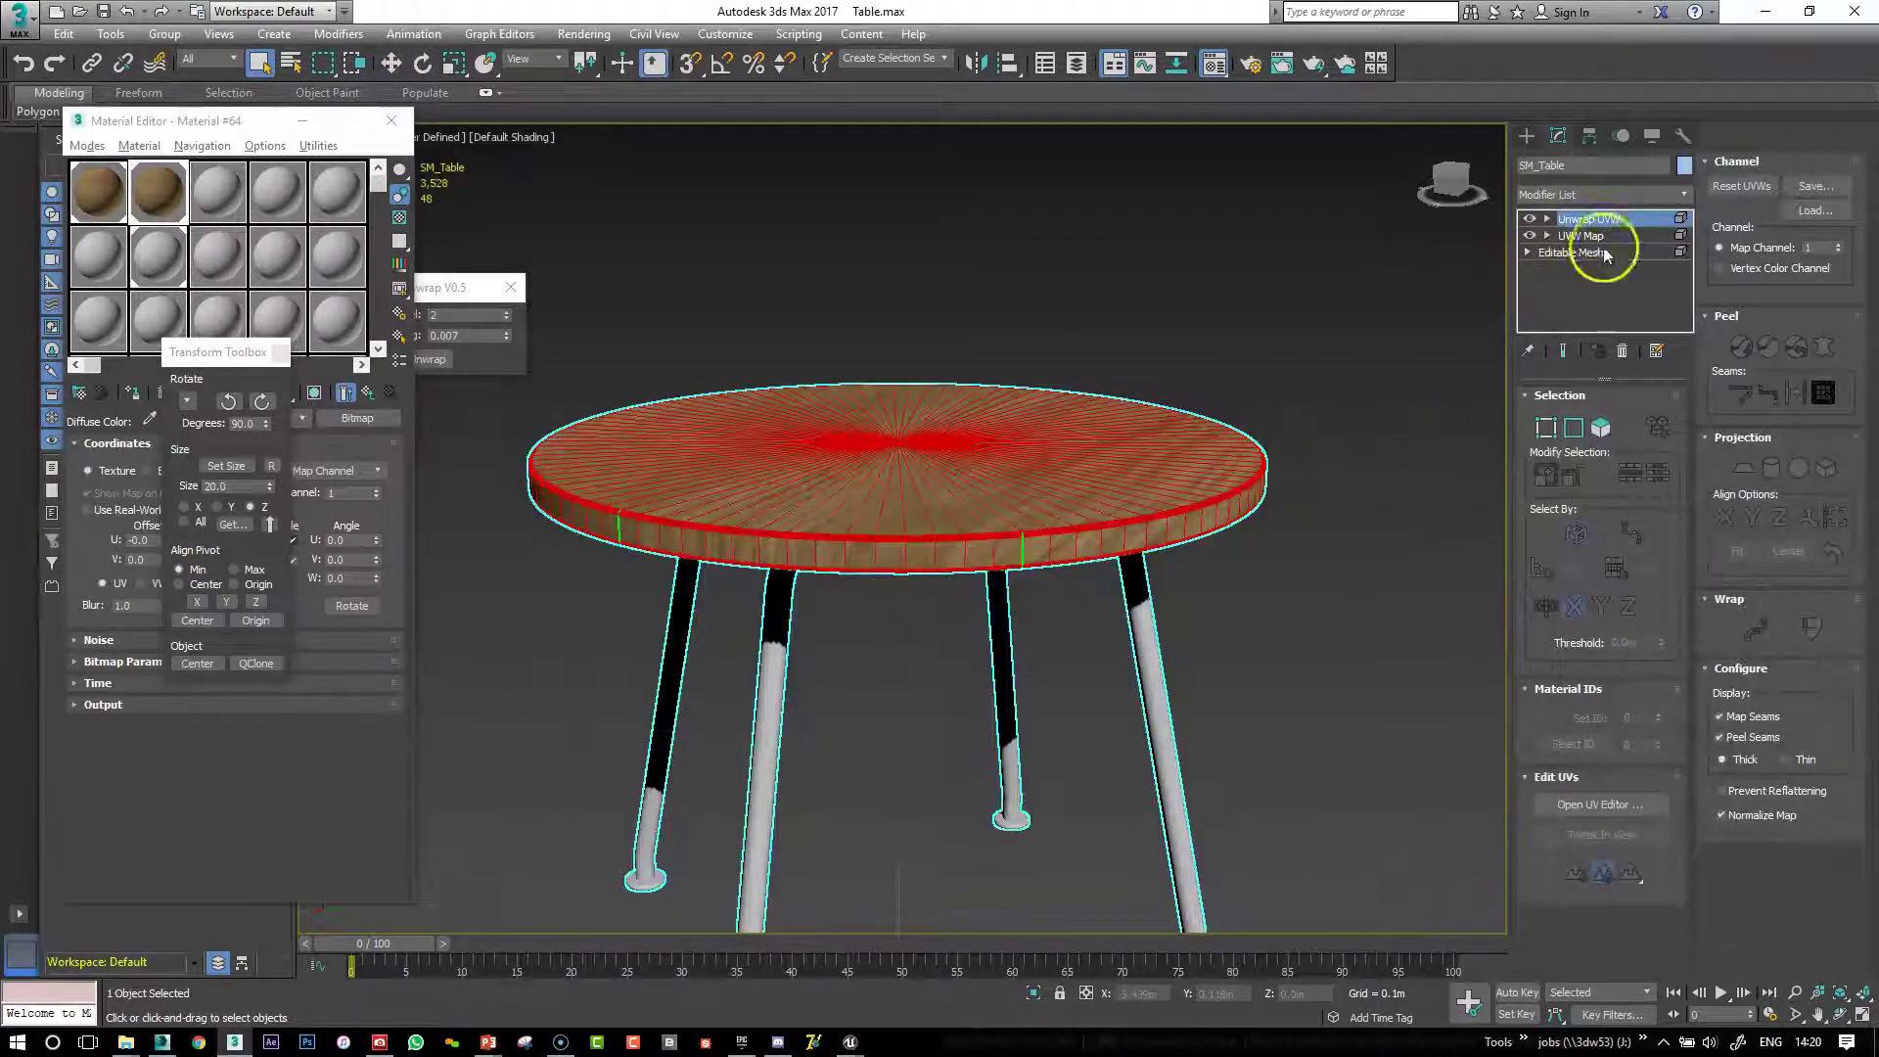
click(1317, 346)
alt+middle_drag(1317, 347, 1200, 431)
alt+middle_drag(1131, 591, 1077, 637)
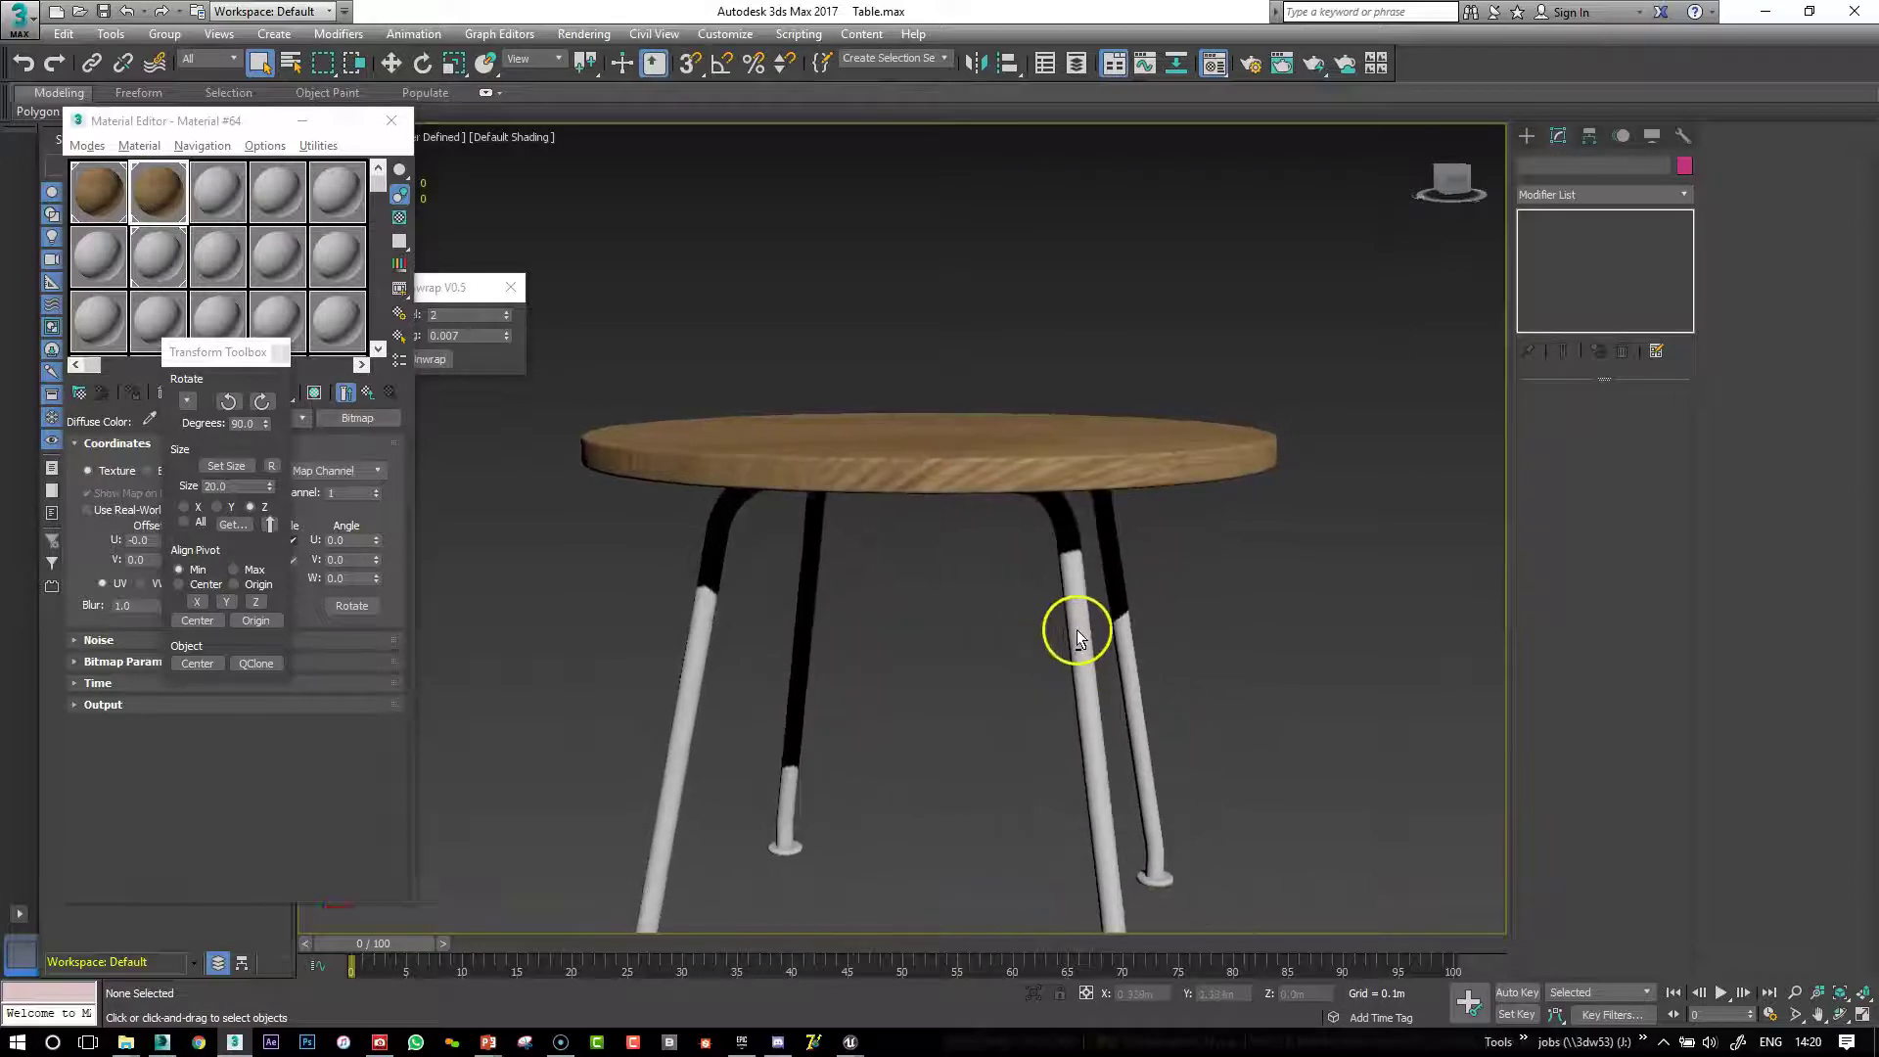
alt+middle_drag(1341, 520, 1090, 548)
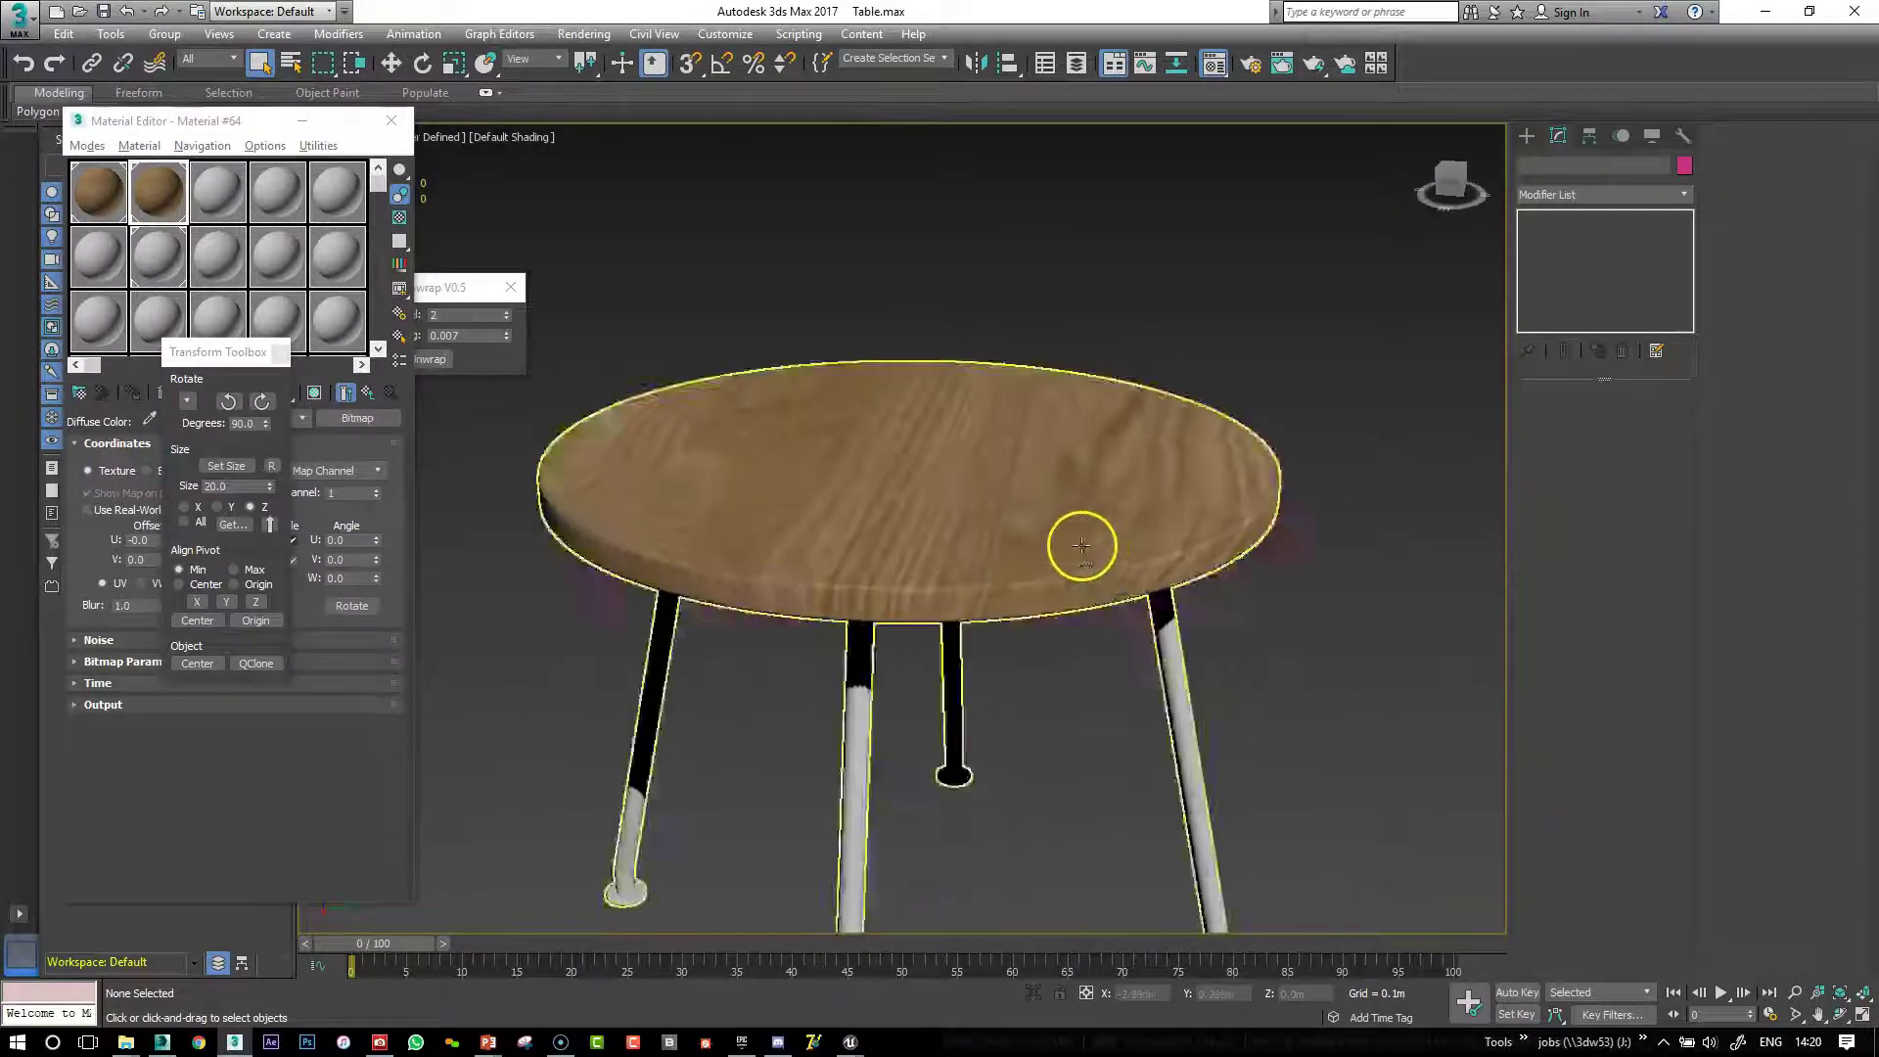
alt+middle_drag(1309, 446, 1371, 355)
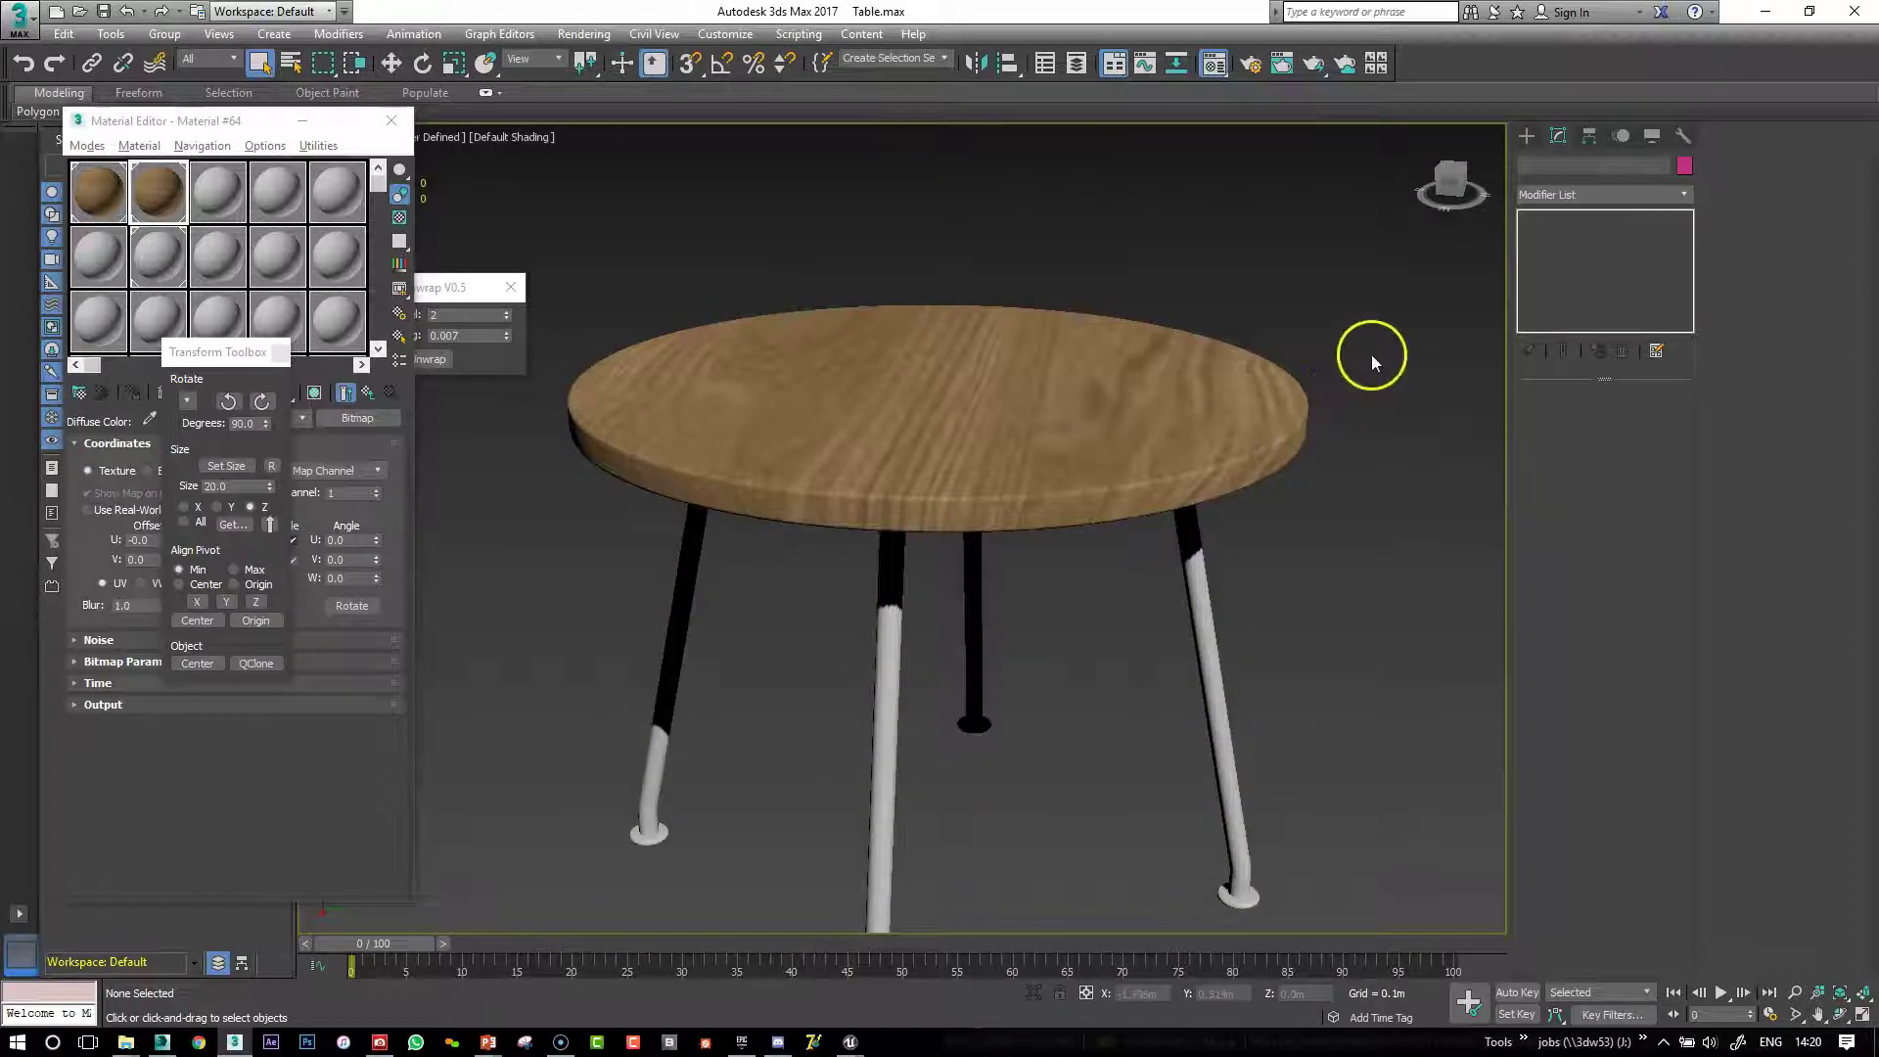